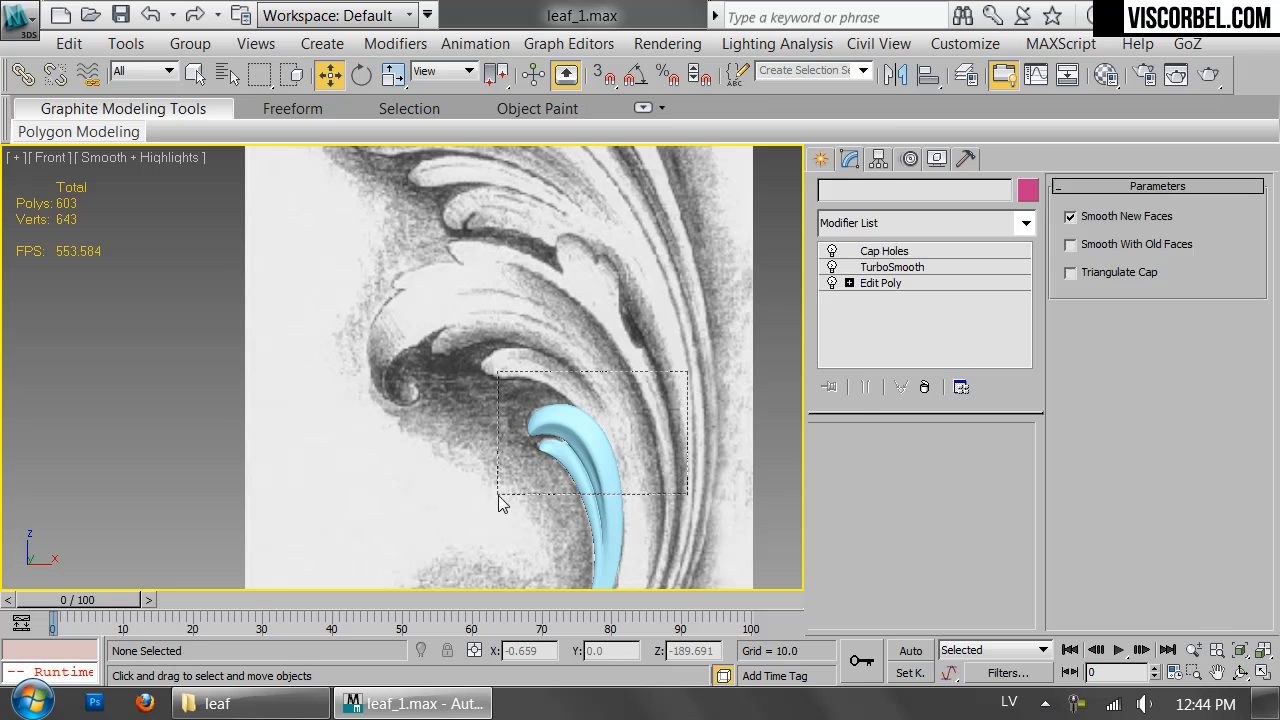
Start a Line spline at the tip of the light lobe above the finished blue lobes and trace its upper edge.
click(700, 249)
middle_drag(511, 331, 480, 188)
middle_drag(544, 334, 548, 445)
right_click(598, 372)
click(622, 280)
scroll(466, 370, up, 3)
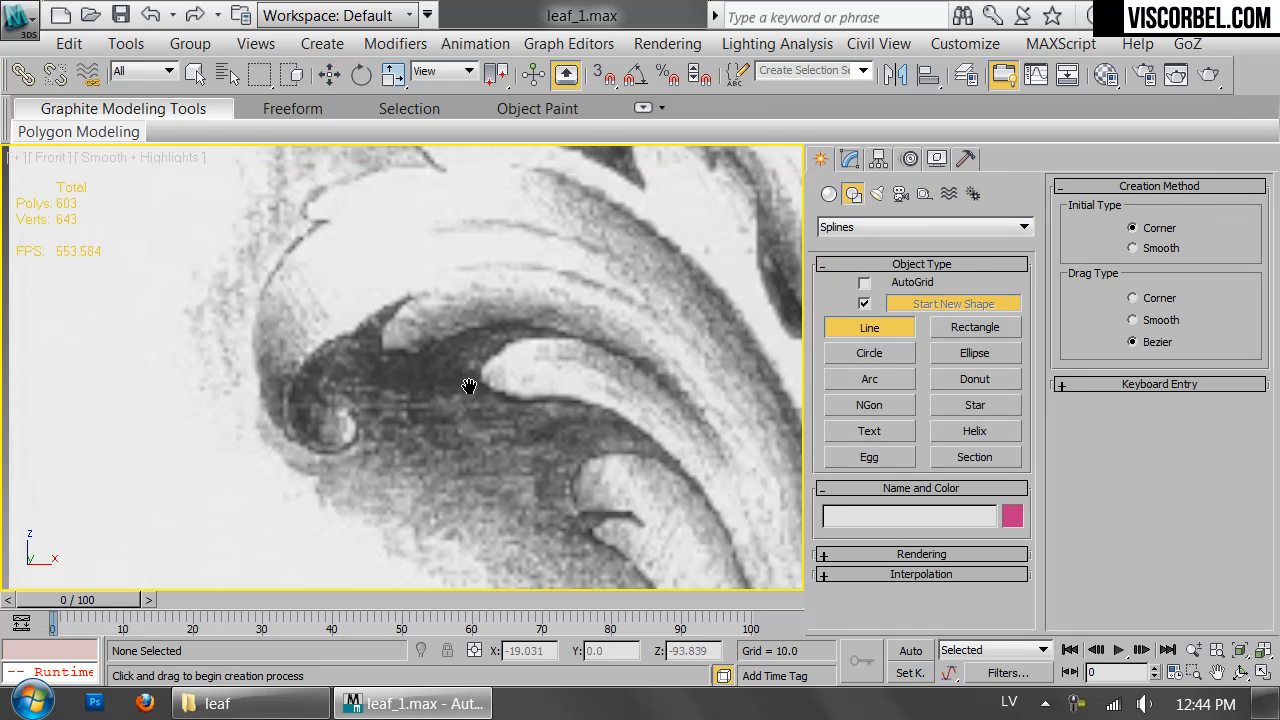
scroll(466, 370, up, 2)
scroll(460, 400, up, 2)
click(387, 450)
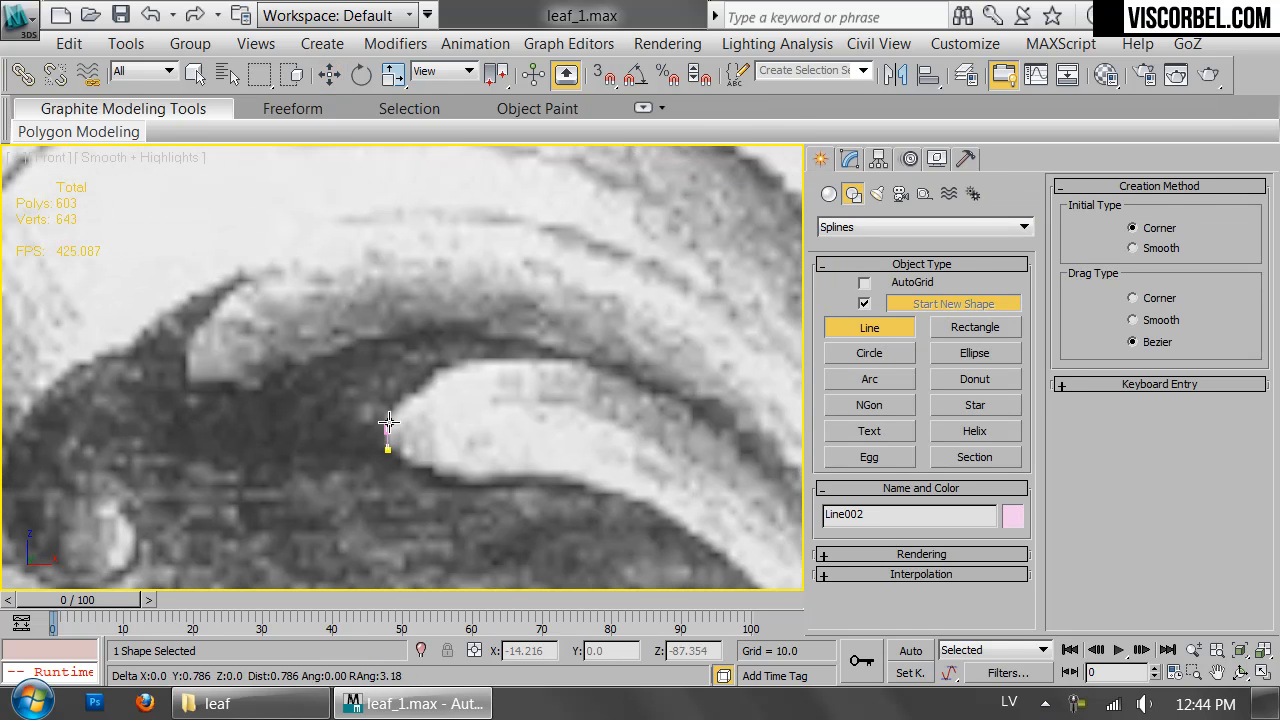
click(440, 373)
click(514, 360)
click(638, 375)
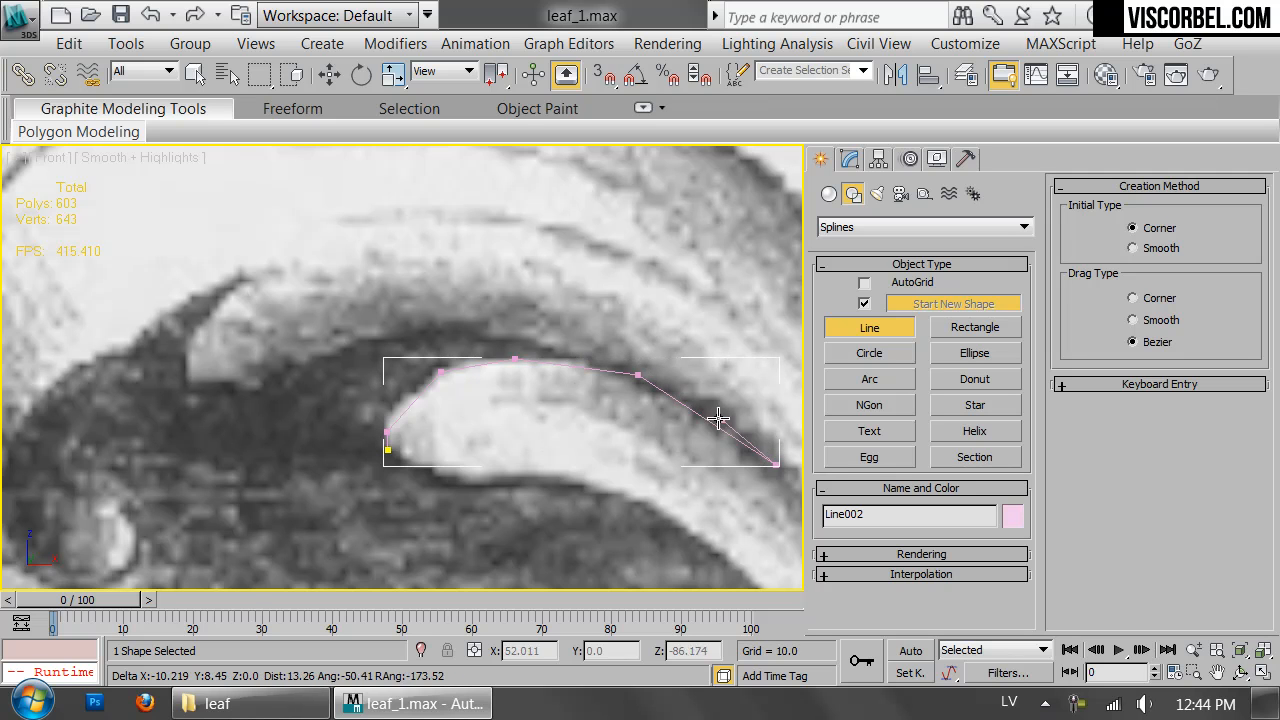
Continue the spline back along the underside of the next lobe above and around its pointed tip.
click(511, 323)
click(346, 333)
click(229, 393)
click(185, 335)
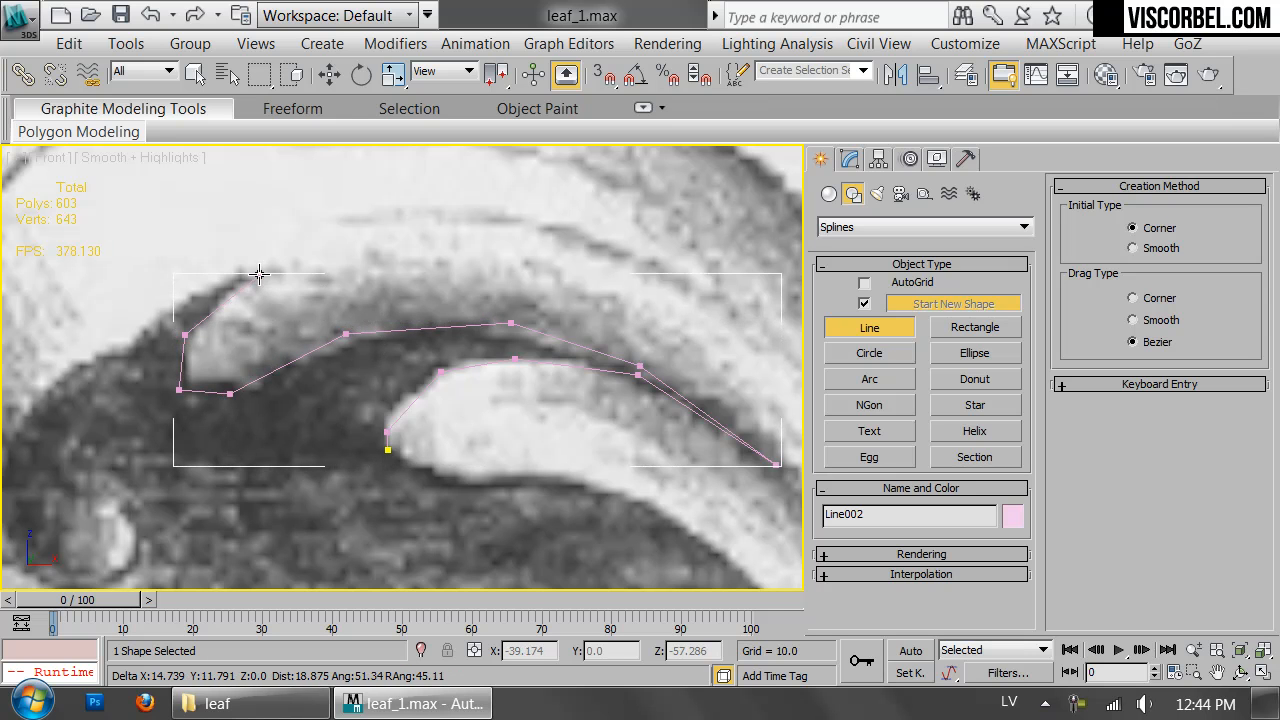
click(259, 274)
Trace the spline along the upper edge of the dark hollow to the curled tip, removing the misplaced point inside the curl.
scroll(335, 291, down, 4)
middle_drag(338, 292, 546, 394)
scroll(437, 317, down, 2)
scroll(546, 394, up, 4)
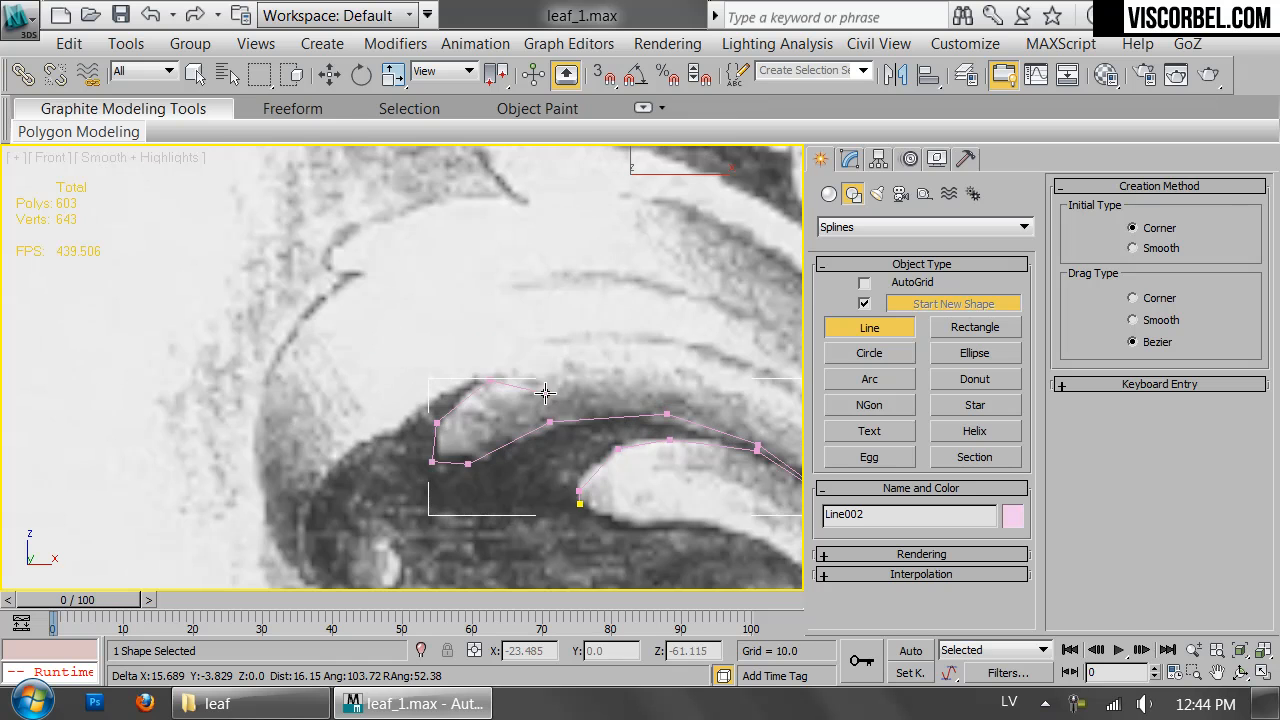
click(454, 385)
click(397, 436)
click(313, 492)
middle_drag(353, 500, 434, 395)
click(401, 466)
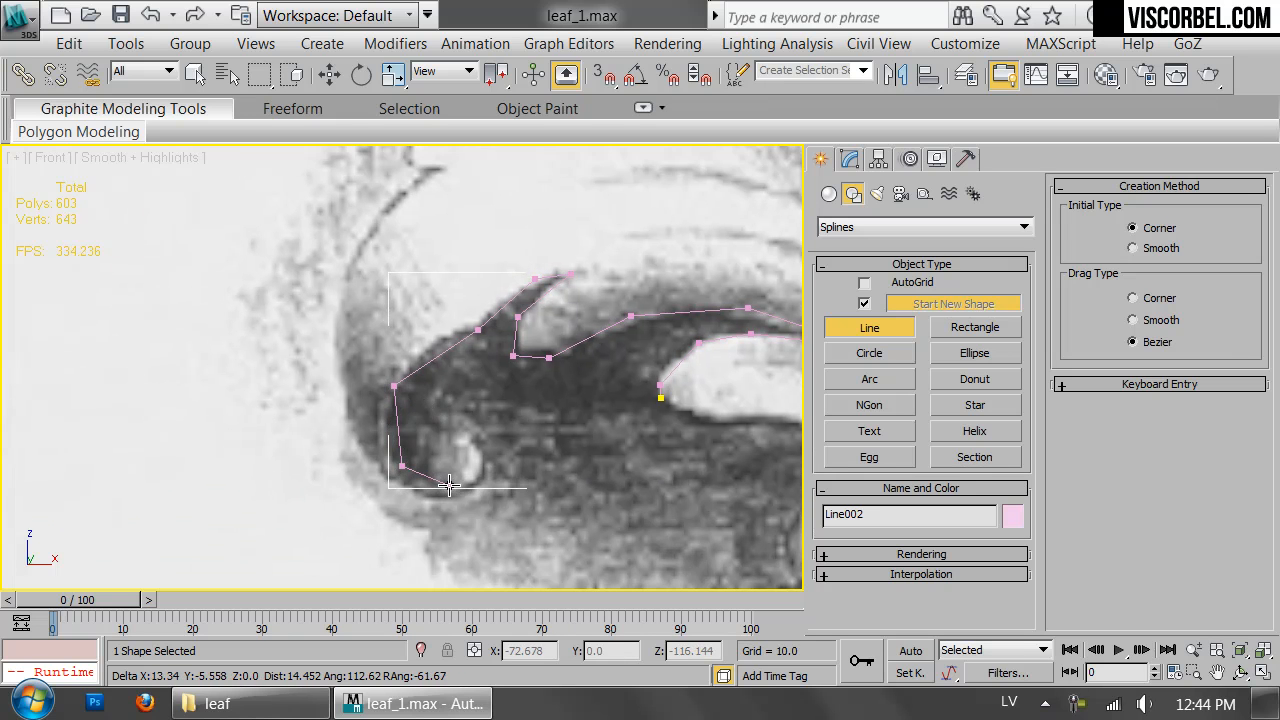
key(BackSpace)
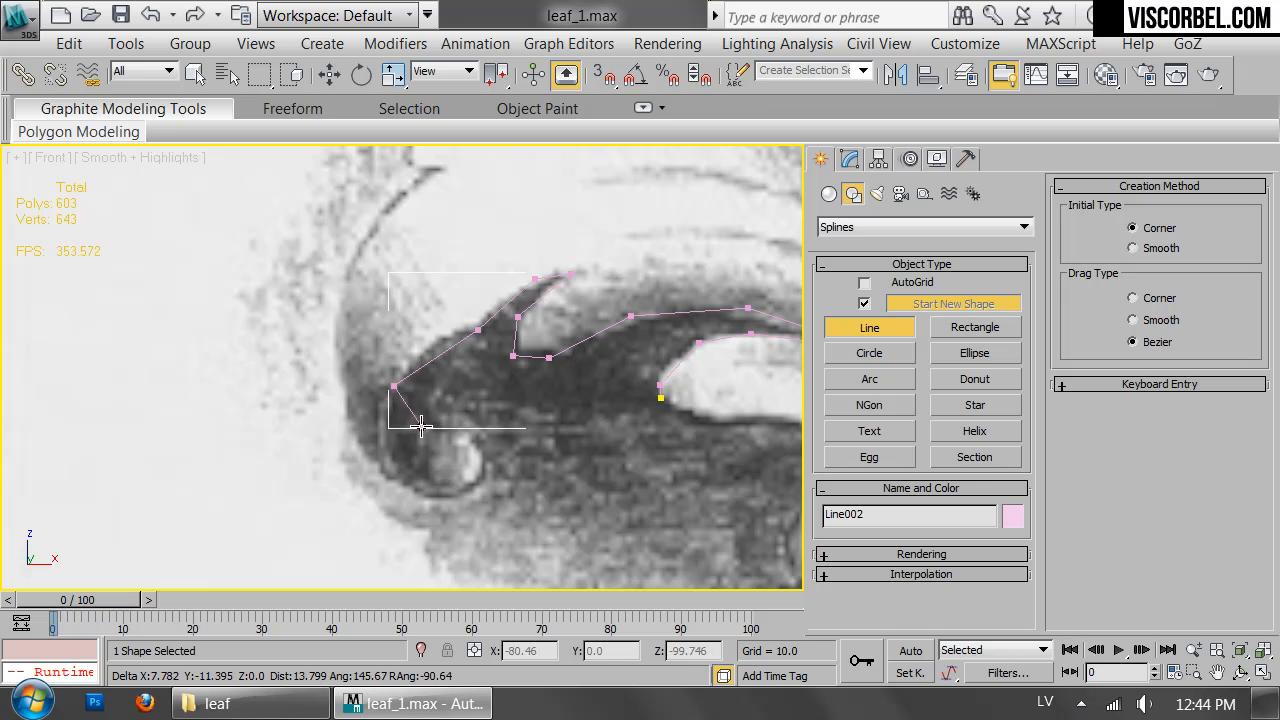
Trace the spline around the curled tip and up the leaf's outer edge.
click(425, 420)
click(479, 436)
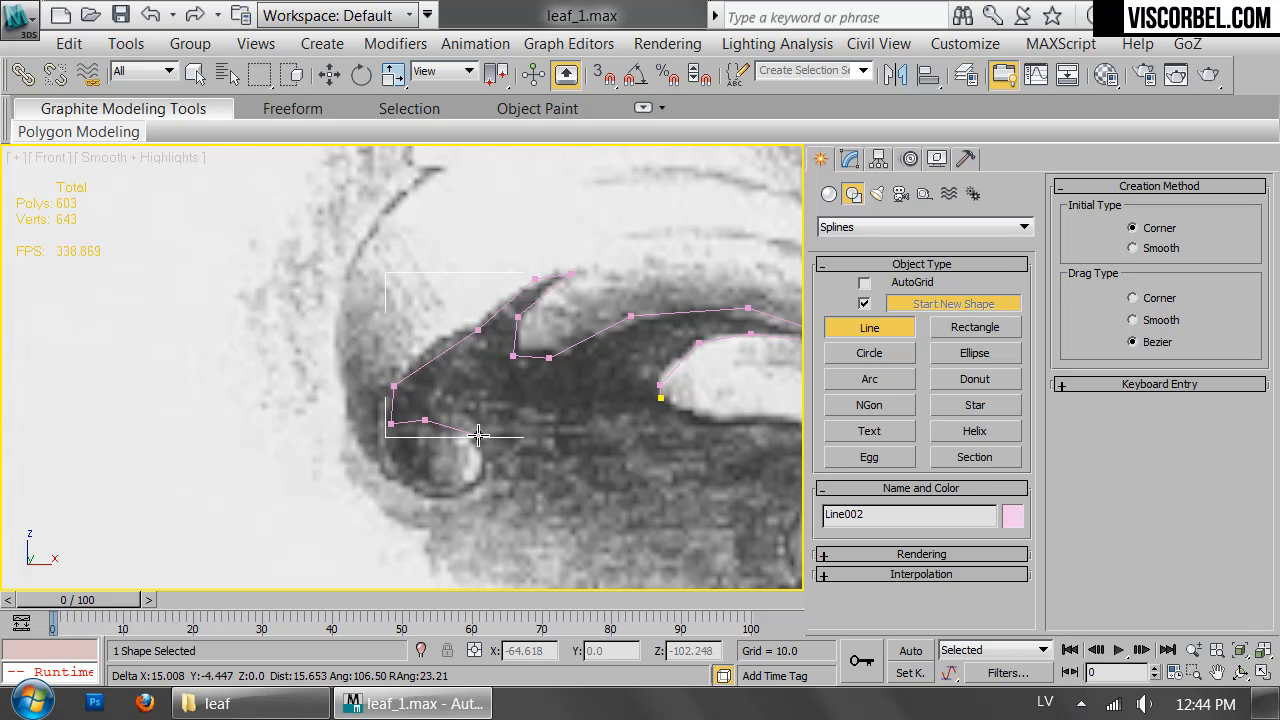
click(481, 484)
click(425, 496)
click(359, 444)
click(346, 377)
click(360, 251)
Trace the two notches and pointed lobes along the leaf's upper outer edge.
middle_drag(452, 237, 451, 426)
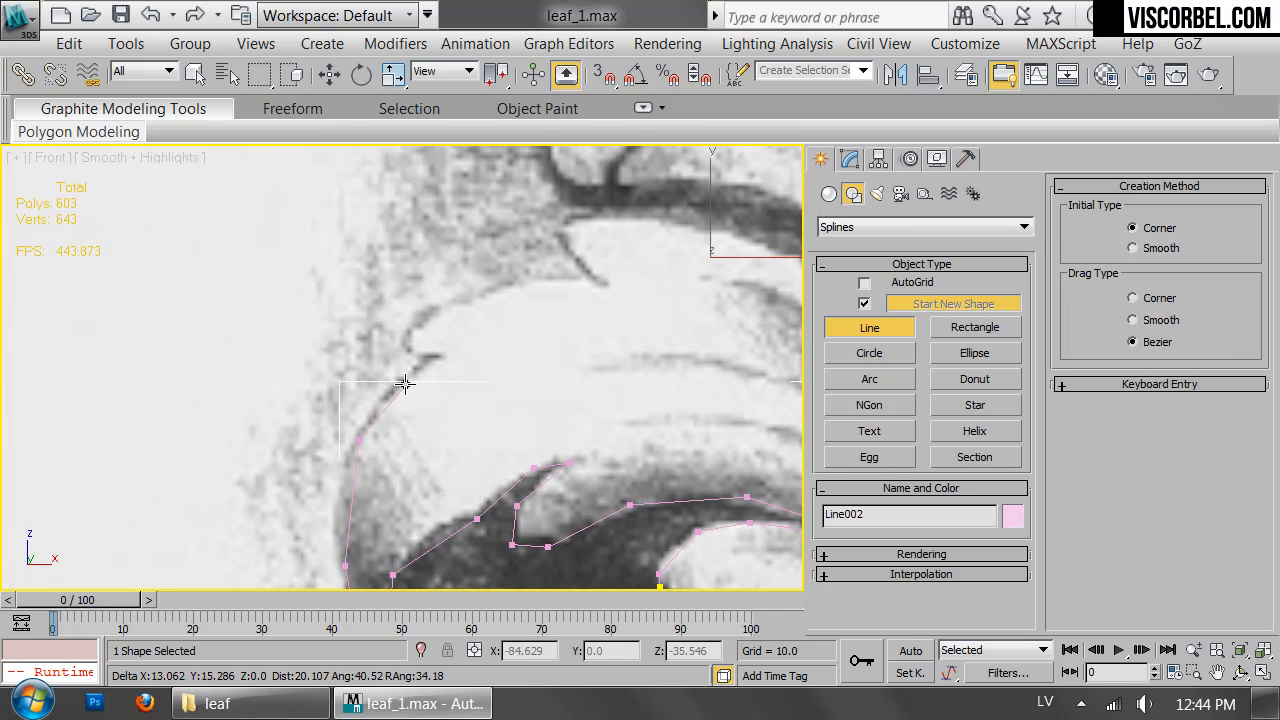
click(445, 353)
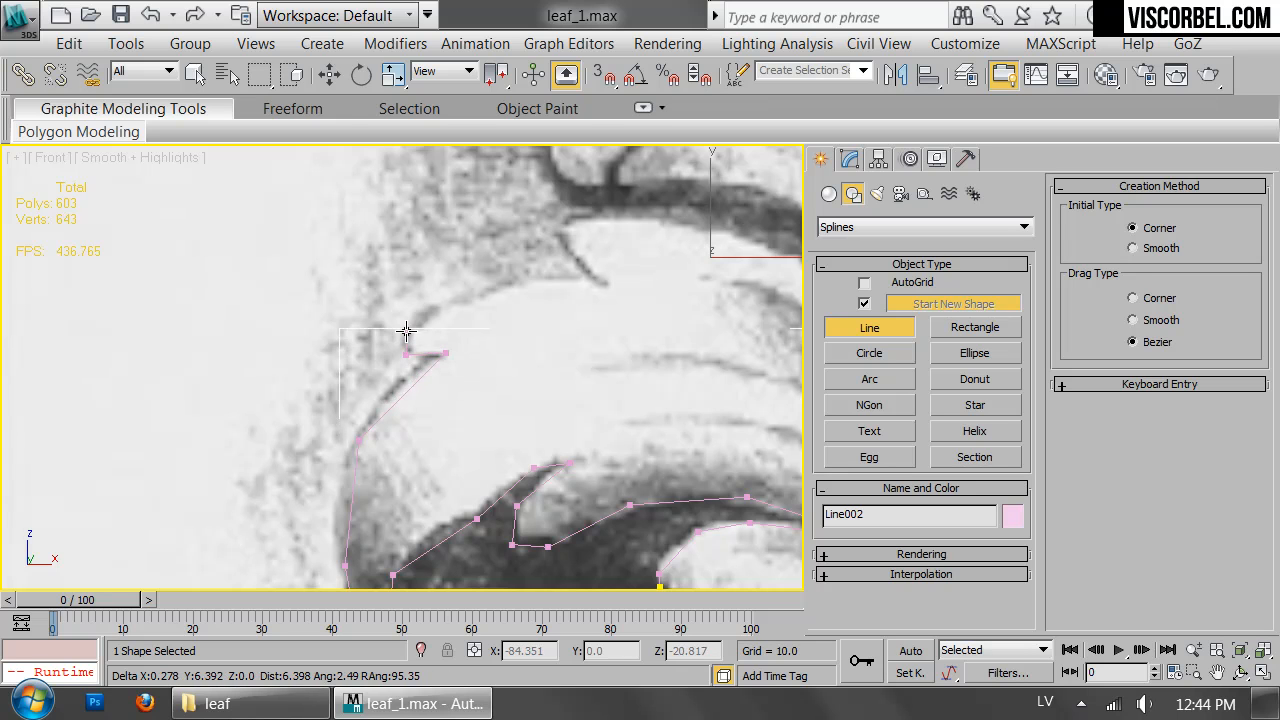
click(418, 321)
click(487, 278)
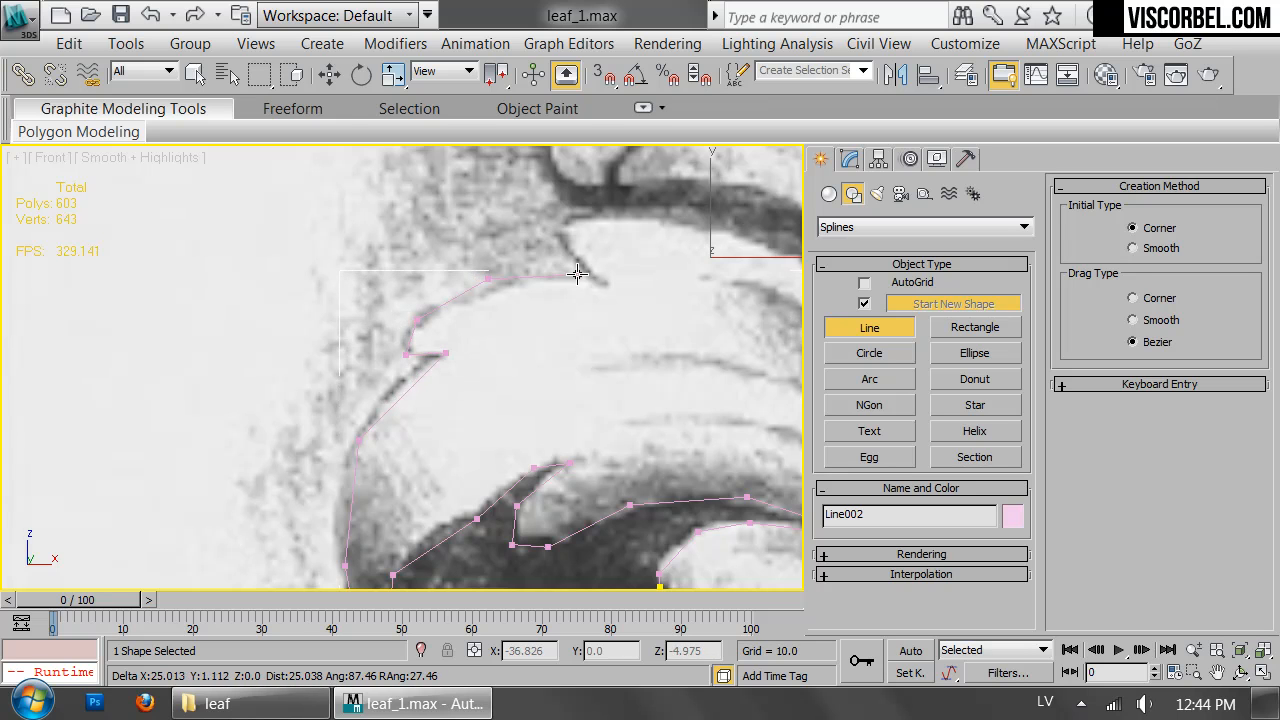
click(603, 285)
click(562, 251)
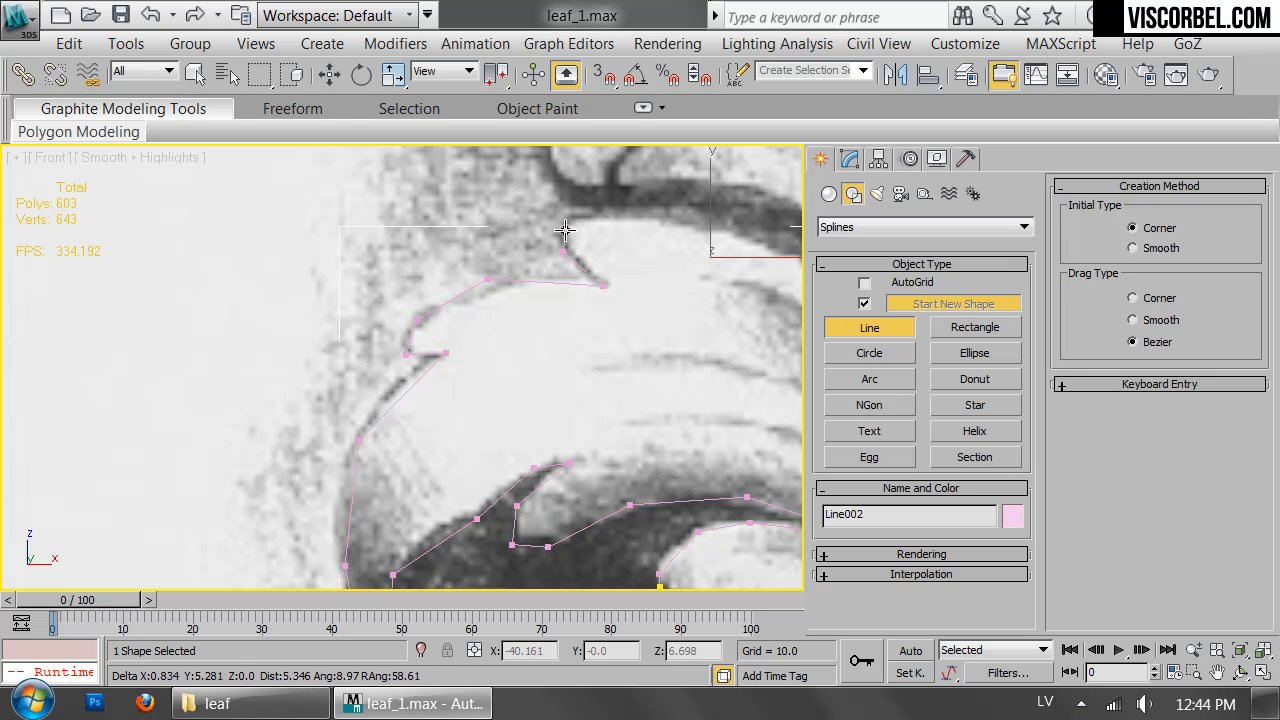
click(558, 213)
click(652, 206)
Trace the deep upper notch and the rounded lobe beside it, including its small nick, then down its shaded edge.
middle_drag(652, 206, 300, 253)
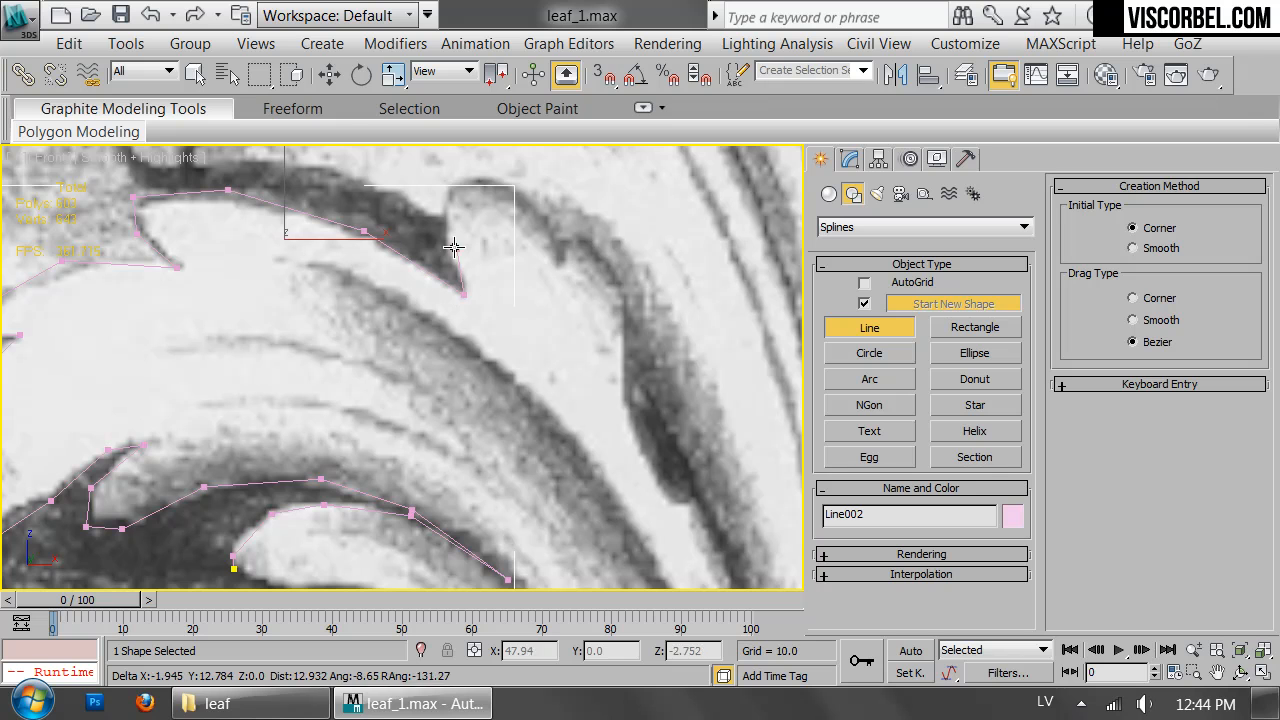
click(457, 180)
click(503, 182)
click(554, 237)
click(561, 263)
click(568, 234)
click(596, 245)
click(625, 319)
click(631, 401)
click(656, 483)
Remove the last points beside the dark pocket under the rounded lobe and retrace that stretch along the pocket's outer side.
scroll(702, 430, down, 2)
middle_drag(700, 430, 600, 261)
click(613, 333)
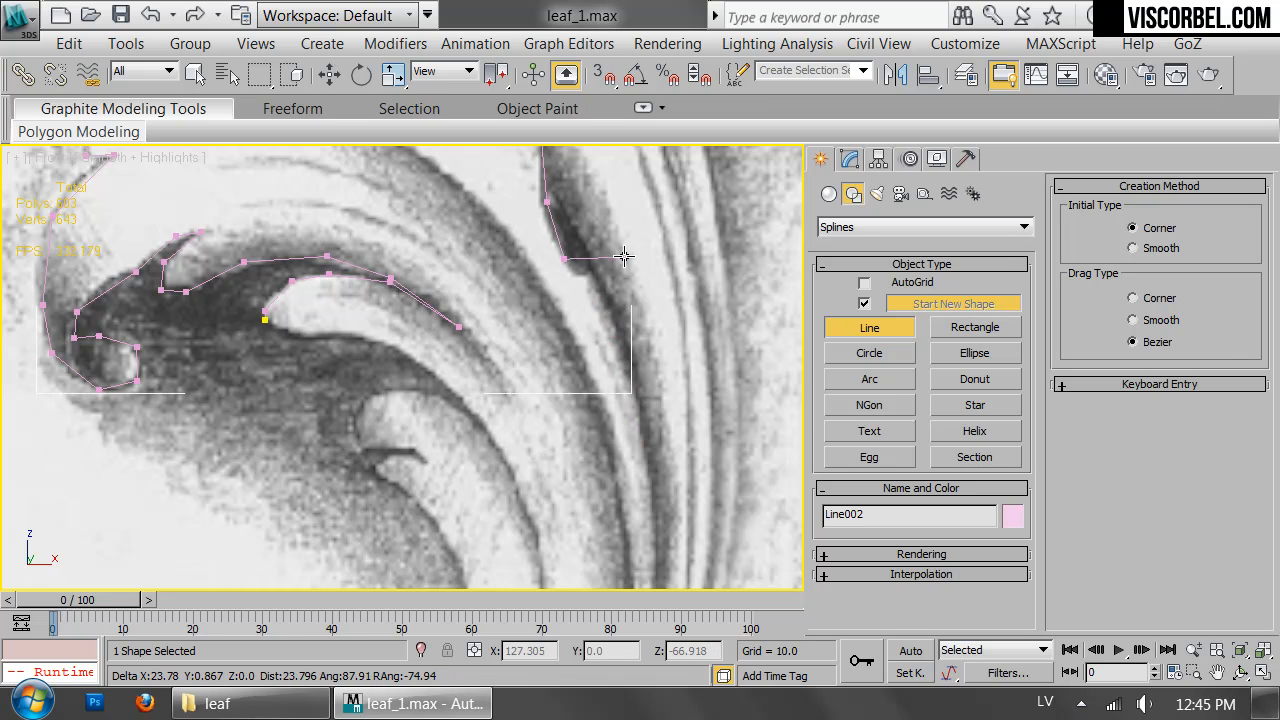
middle_drag(560, 225, 543, 372)
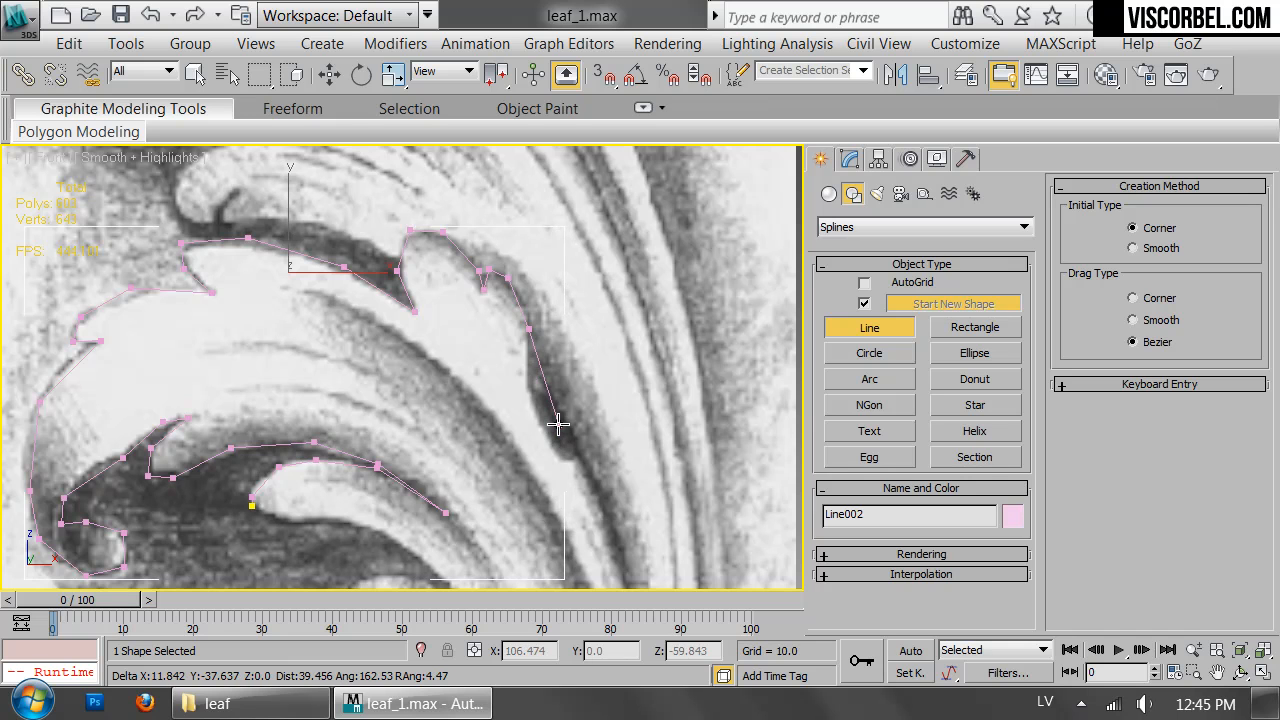
key(BackSpace)
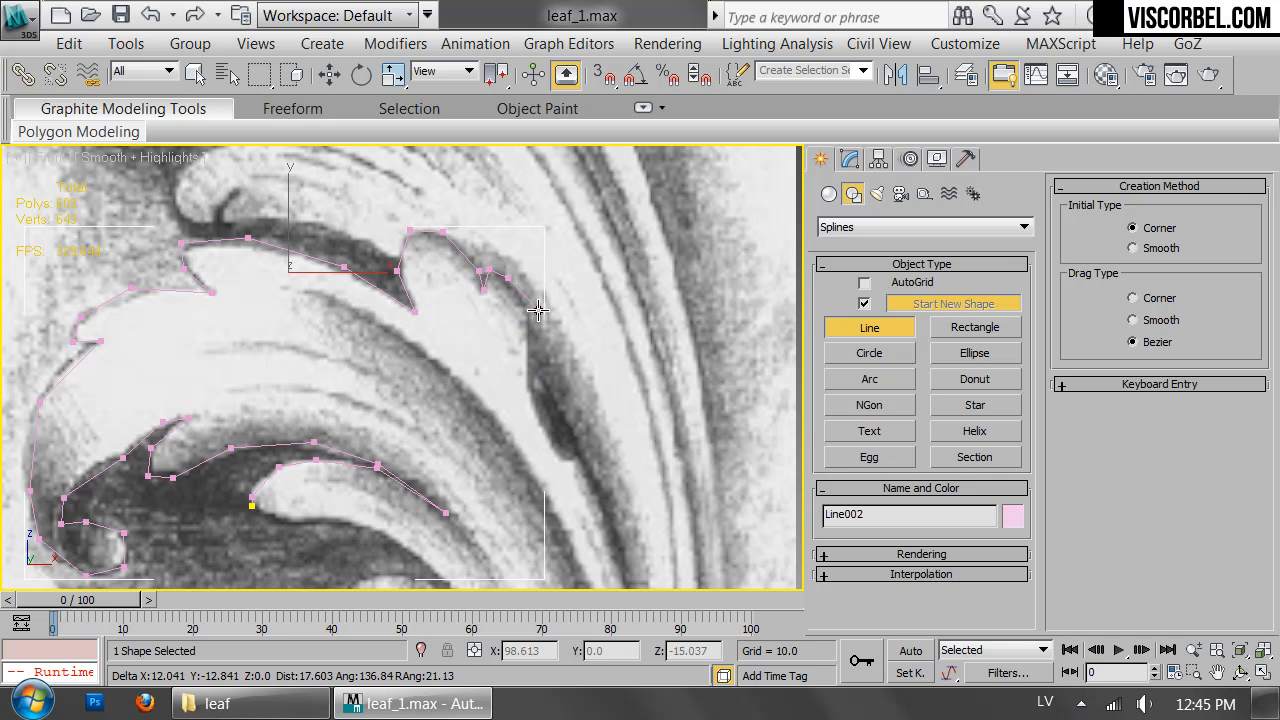
click(536, 325)
click(578, 460)
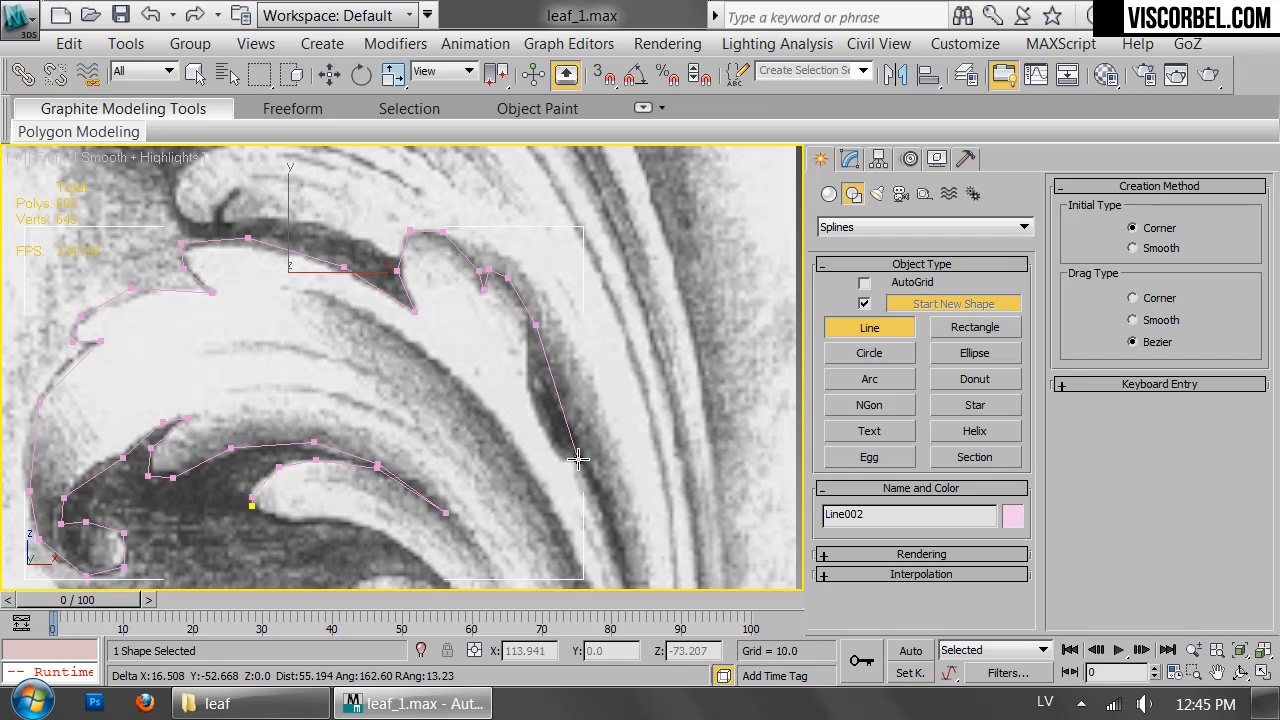
Trace the leaf's long outer groove down the stem towards its narrow base.
middle_drag(633, 518, 643, 324)
click(627, 377)
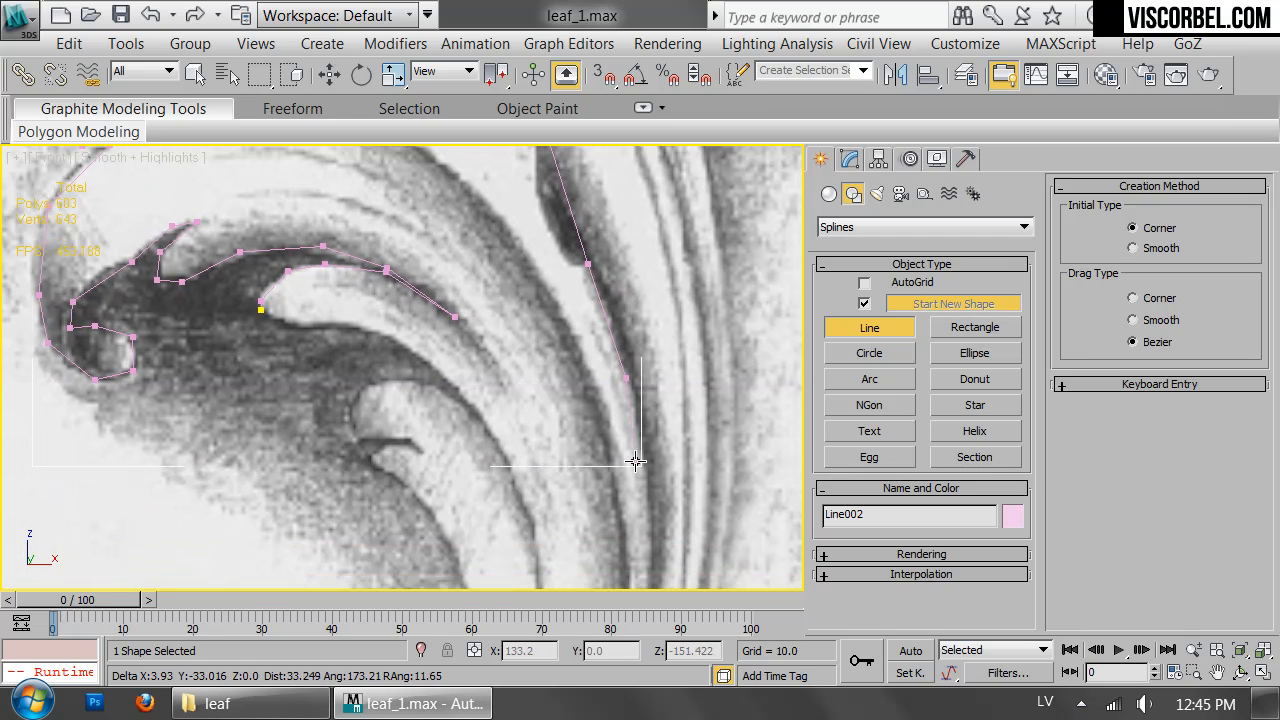
scroll(637, 462, down, 3)
middle_drag(637, 462, 629, 408)
click(629, 404)
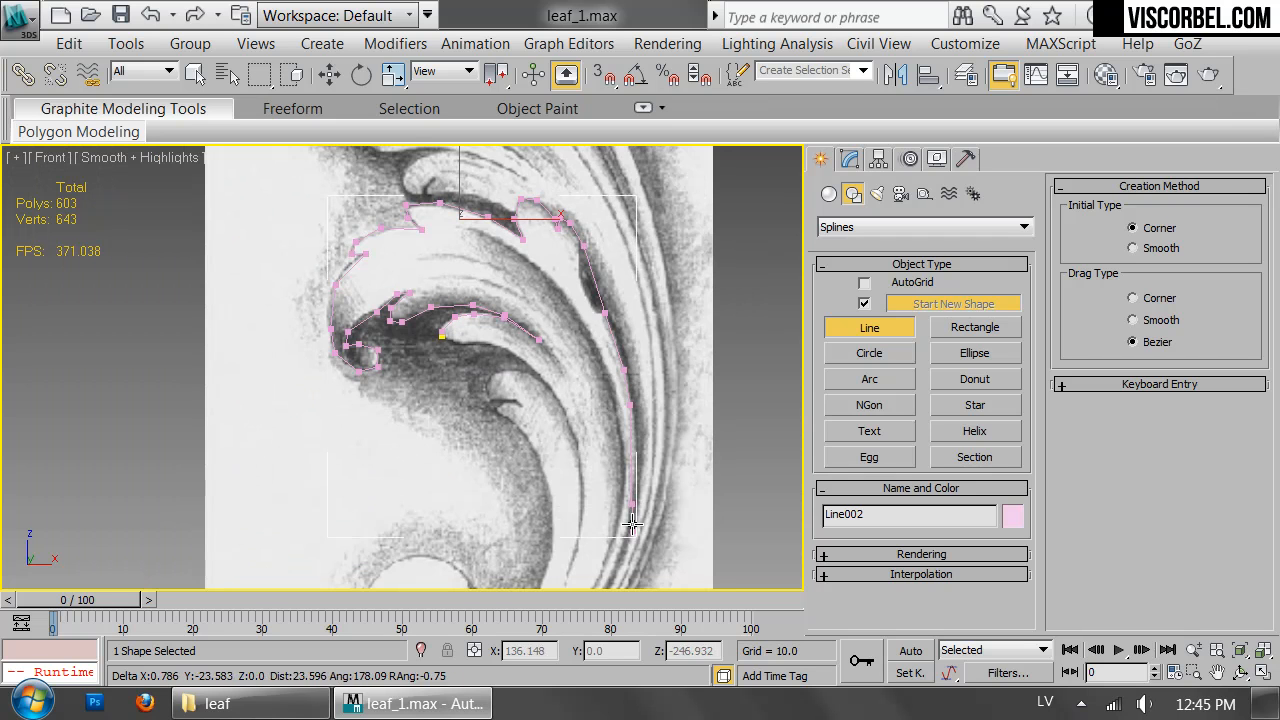
middle_drag(631, 543, 638, 497)
click(641, 407)
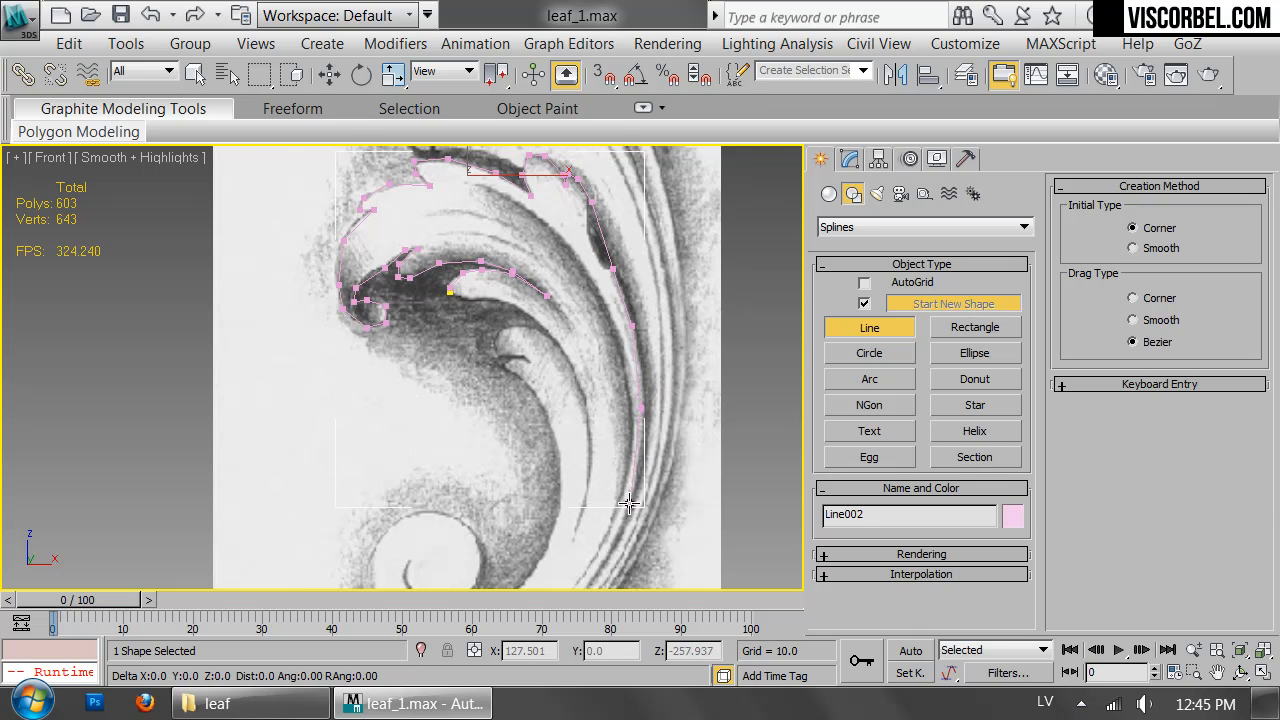
scroll(630, 503, up, 3)
click(641, 455)
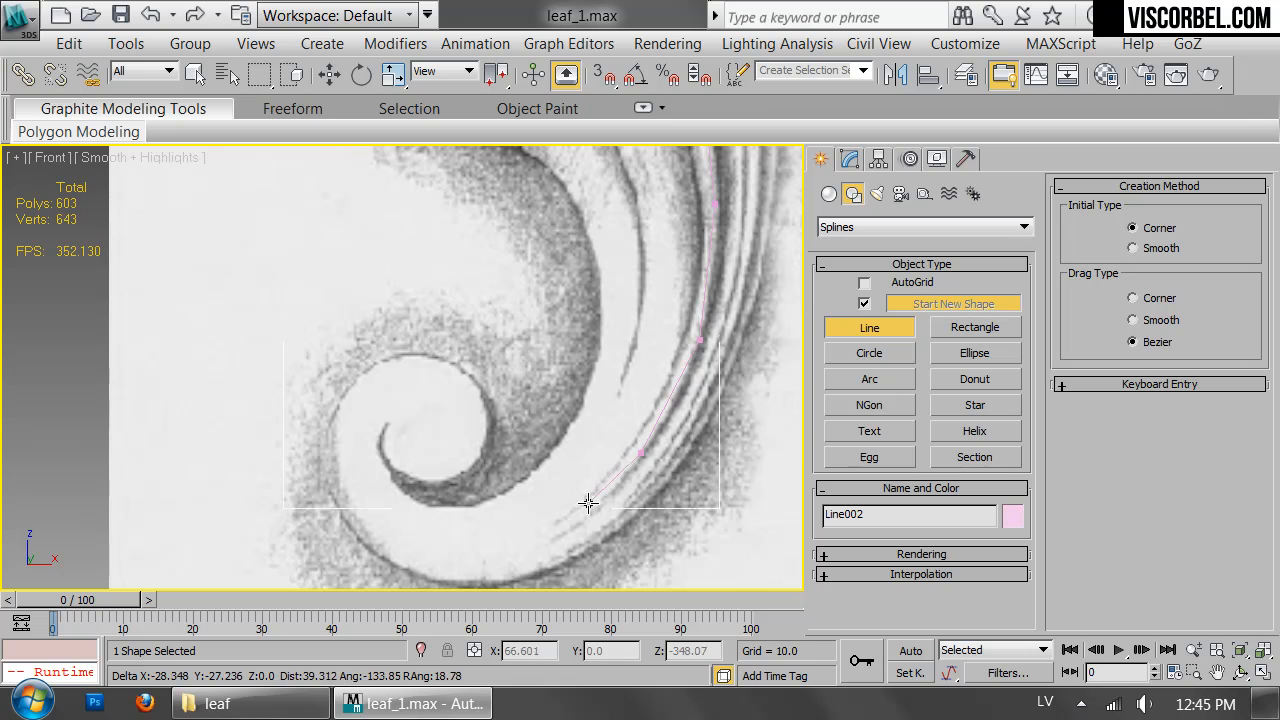
Trace back up the inner stem edge and along the first lobe's underside, closing the spline at its starting vertex.
click(613, 442)
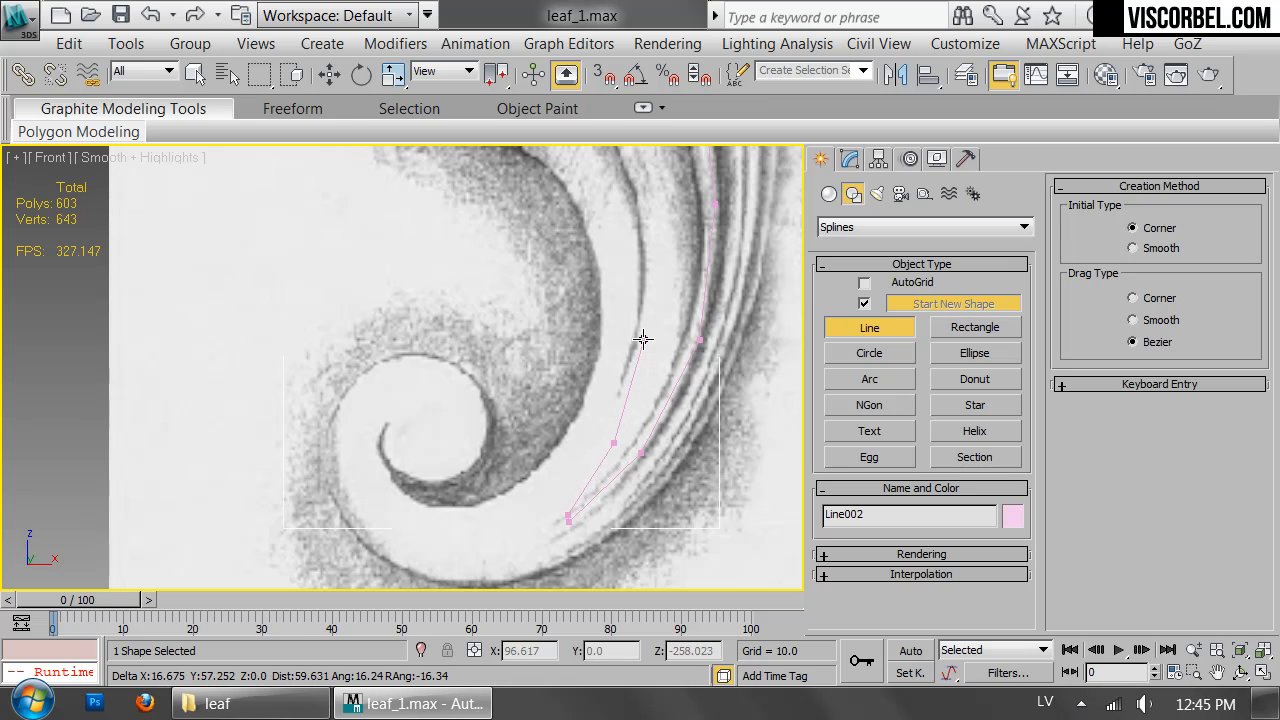
click(642, 332)
middle_drag(659, 228, 649, 433)
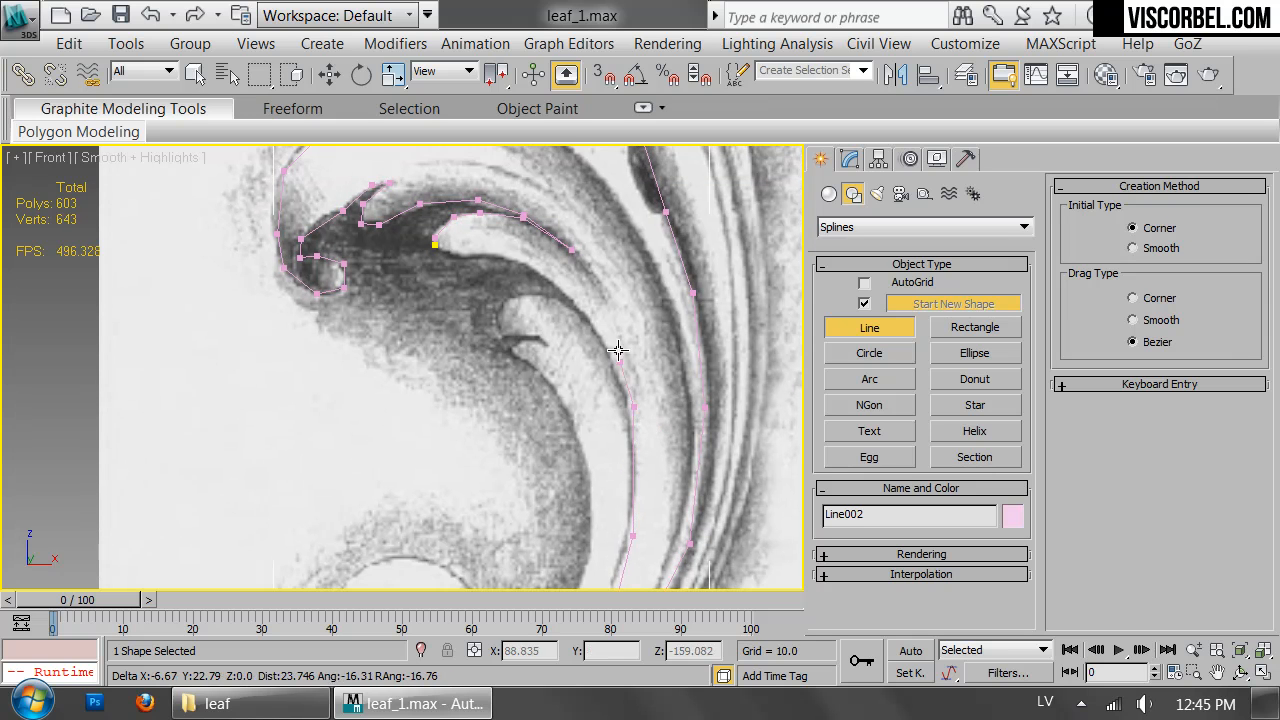
click(547, 274)
click(514, 257)
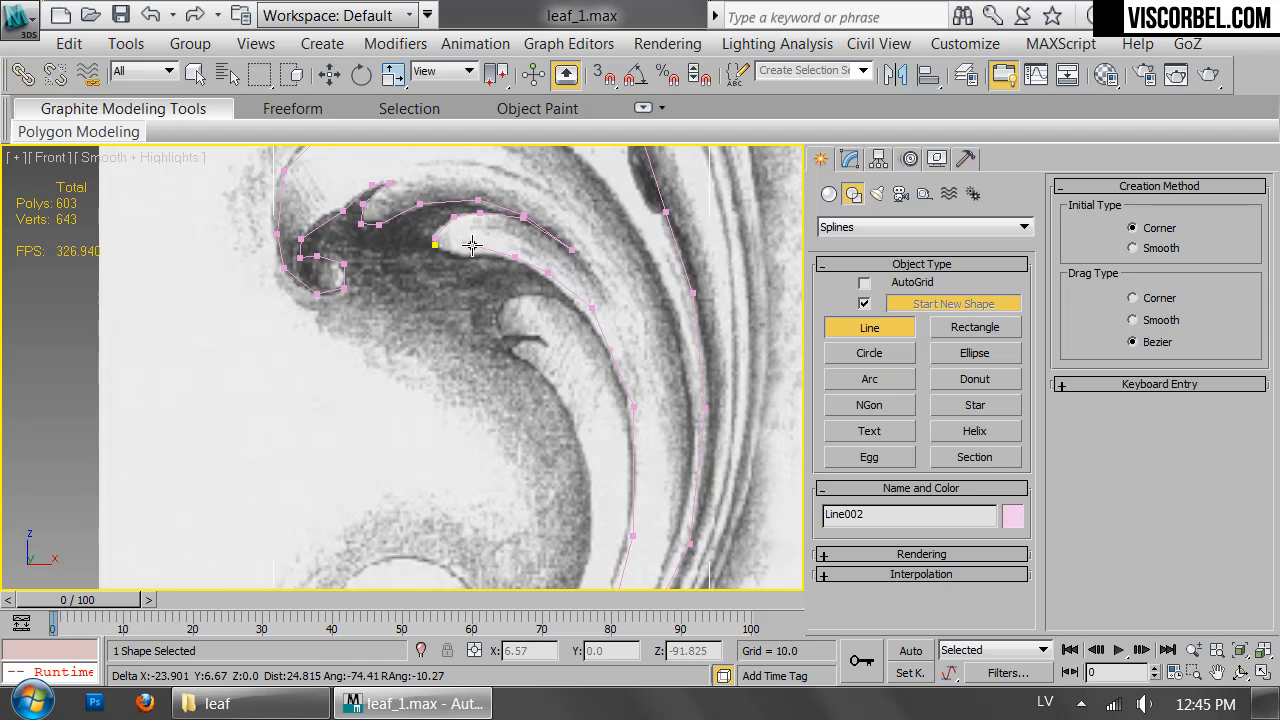
click(435, 245)
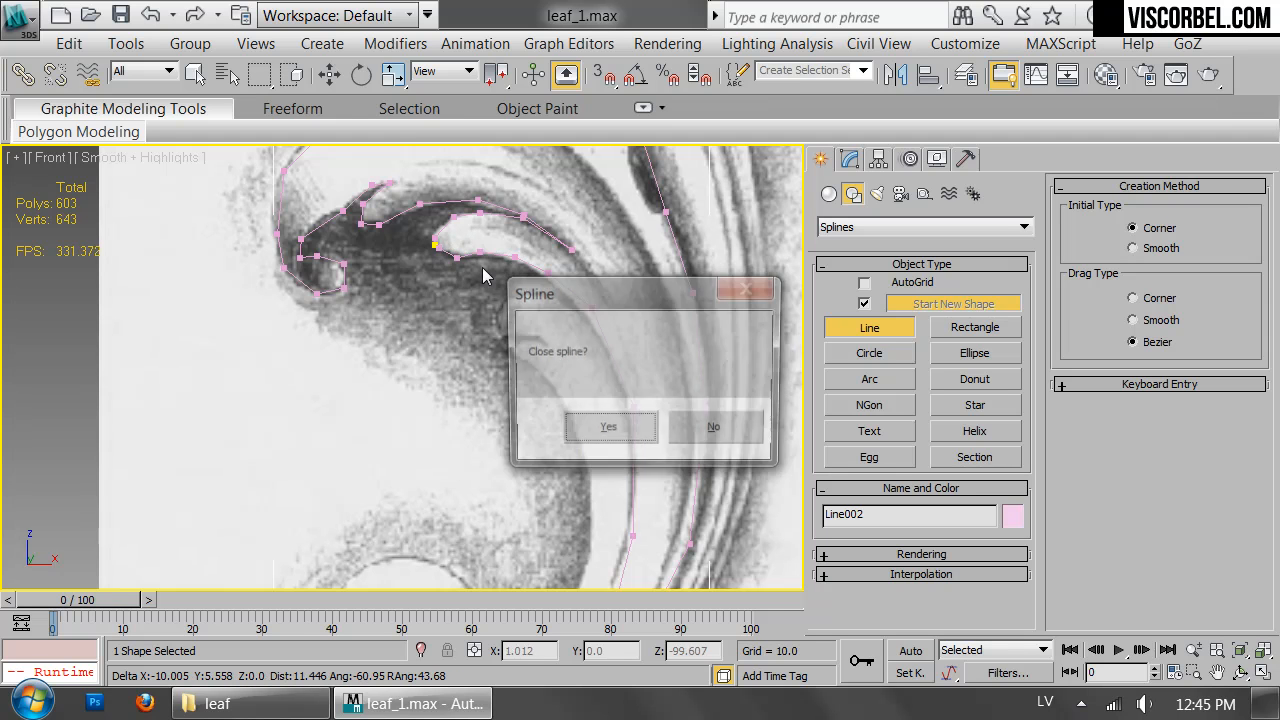
click(645, 438)
Switch to vertex editing and adjust the vertices along the first lobe's lower edge to fit the drawing.
scroll(620, 300, down, 1)
key(w)
scroll(666, 333, up, 2)
middle_drag(671, 337, 631, 423)
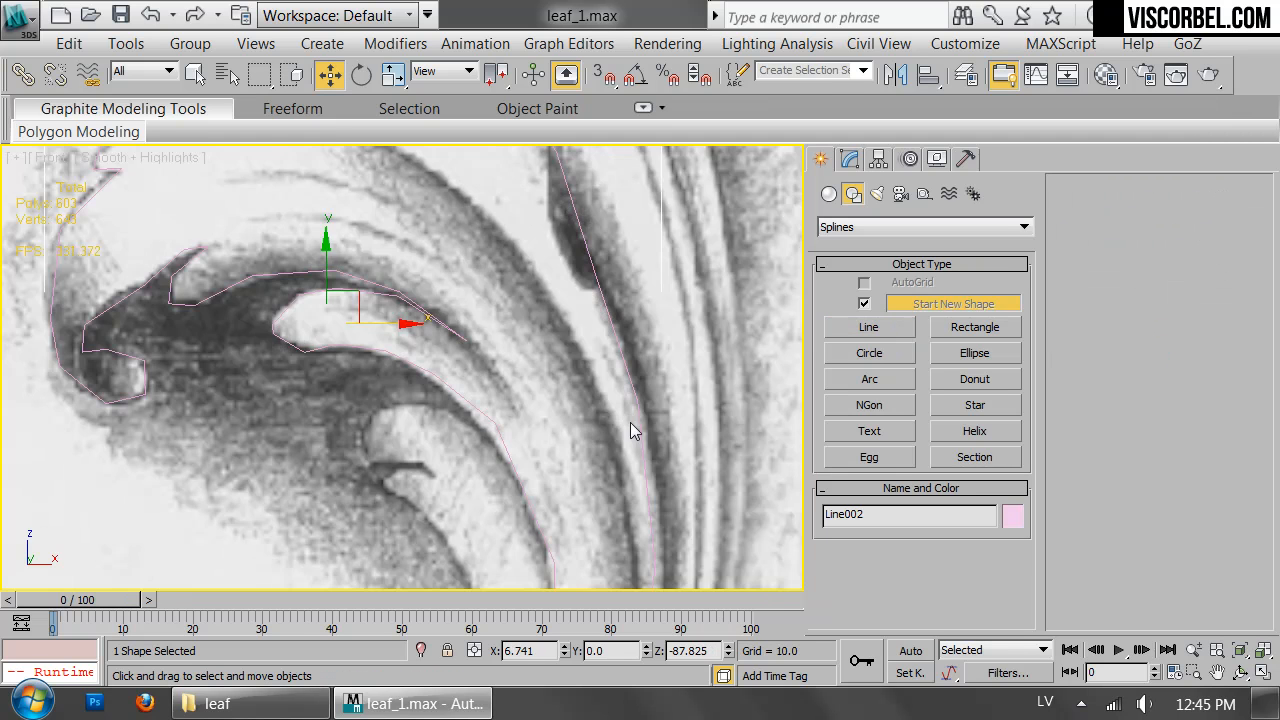
key(1)
drag(476, 383, 520, 472)
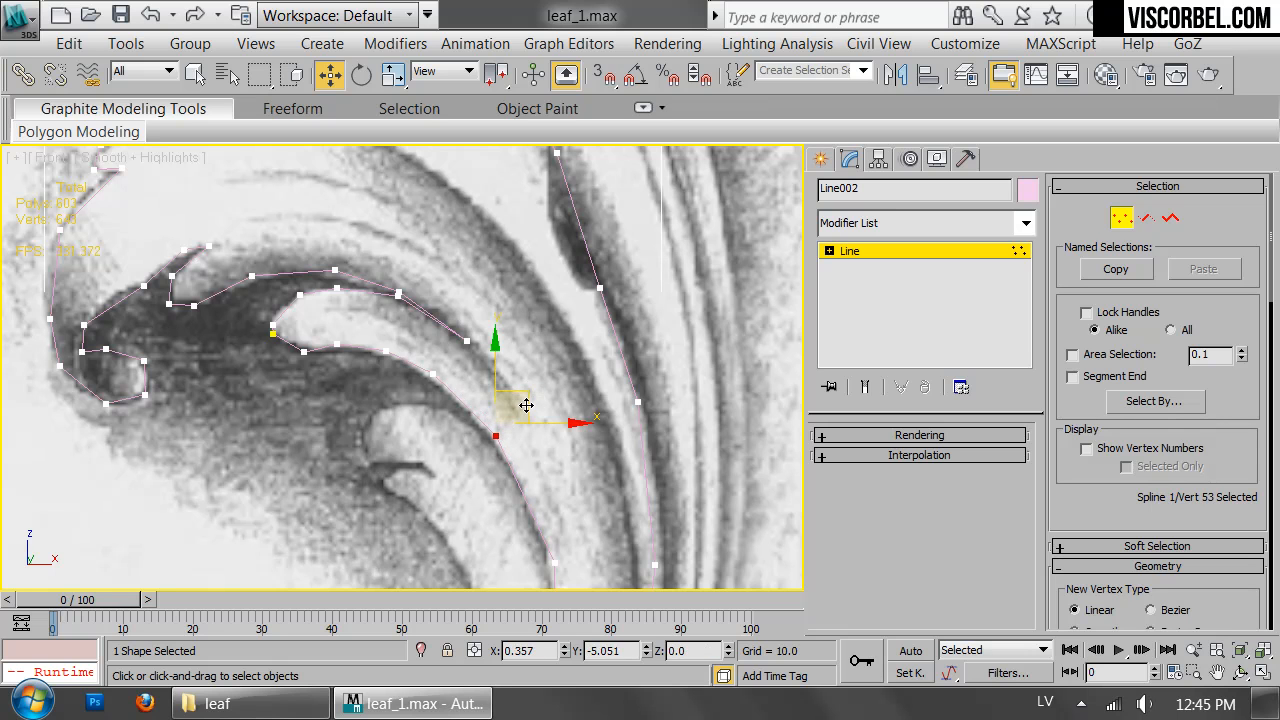
click(432, 378)
click(389, 352)
click(336, 347)
Reposition the vertices on the underside and pointed tip of the middle lobe to match the reference.
middle_drag(335, 354, 398, 370)
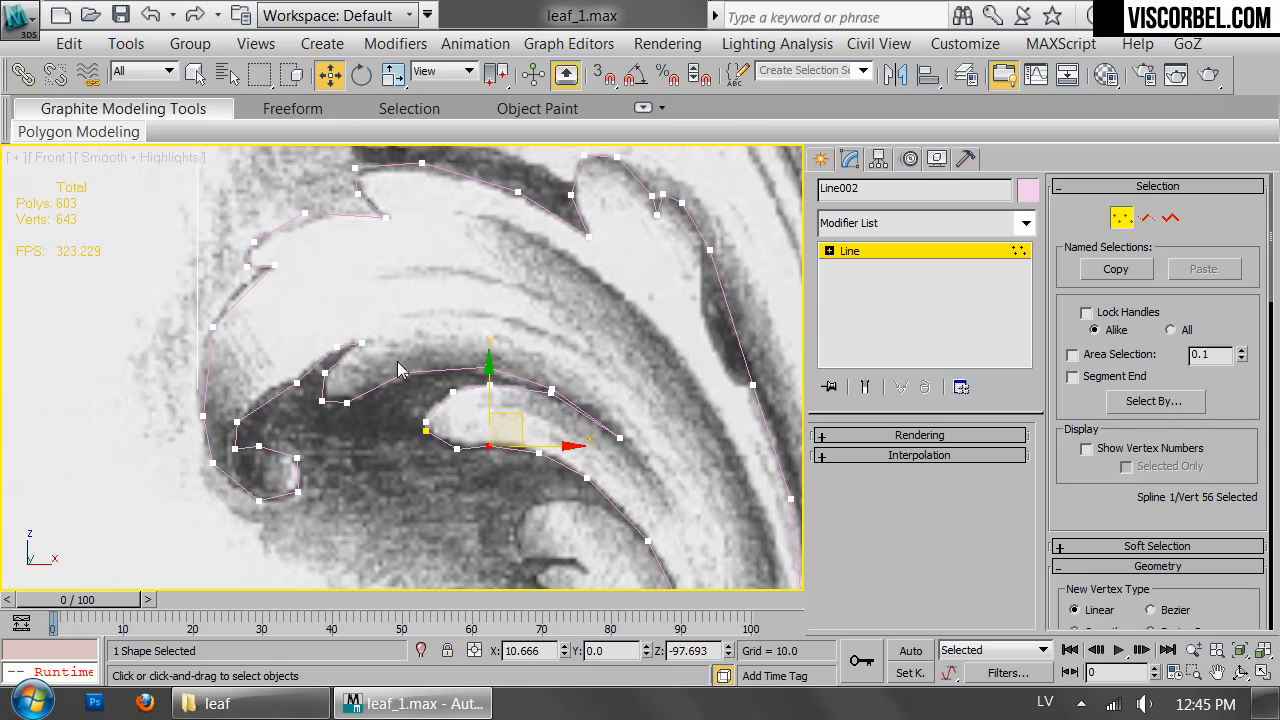
drag(407, 369, 413, 375)
drag(346, 408, 366, 411)
drag(326, 374, 327, 364)
click(354, 347)
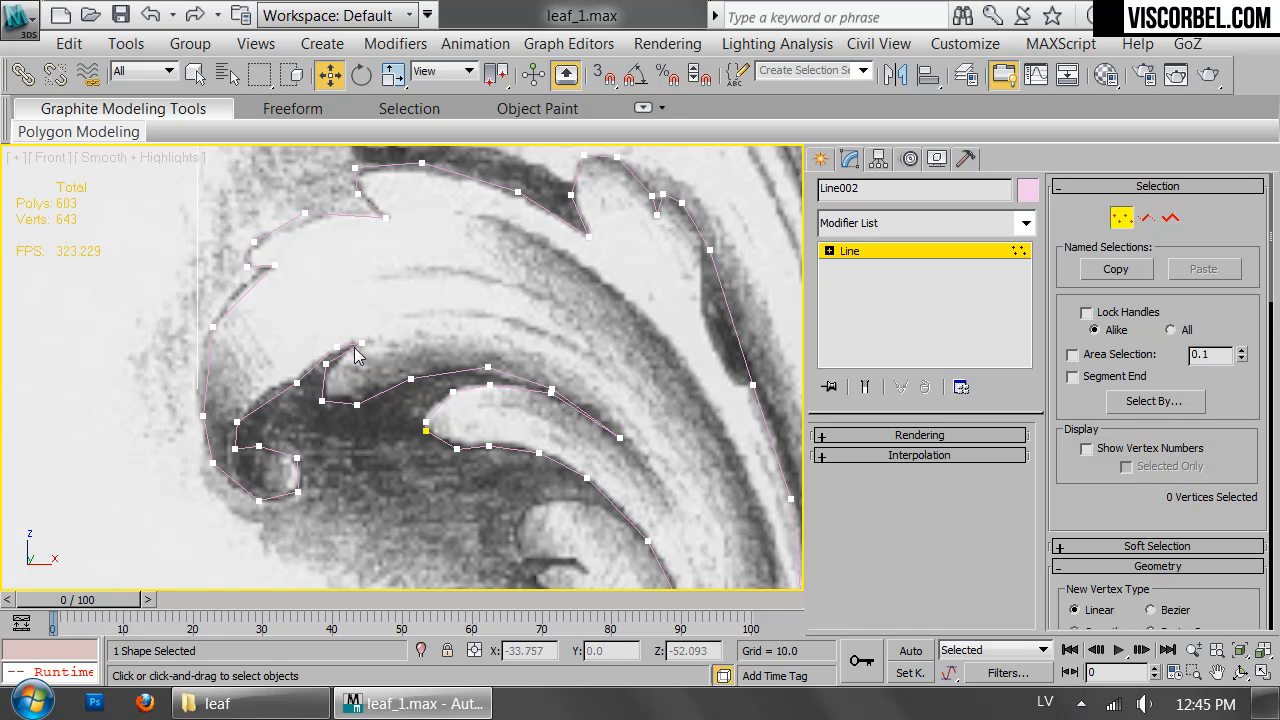
Adjust the vertices along the dark hollow and inside the curled tip to follow the reference.
click(292, 381)
click(251, 412)
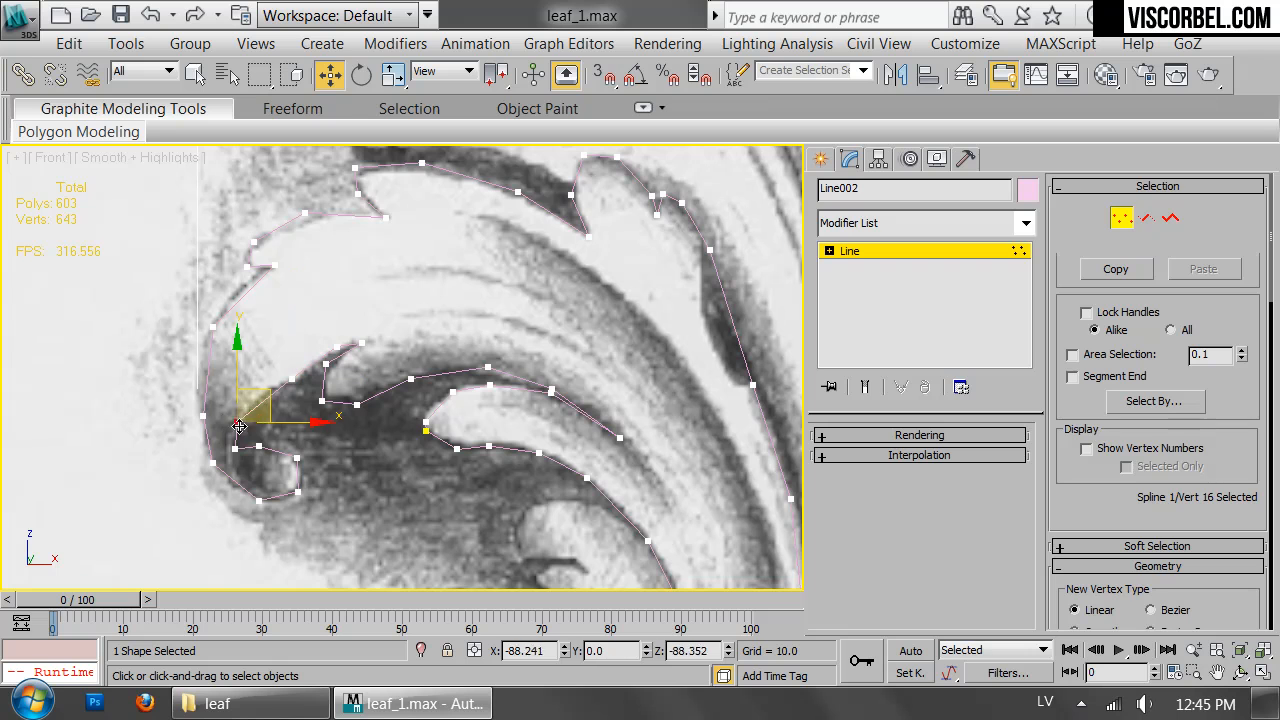
drag(259, 447, 294, 453)
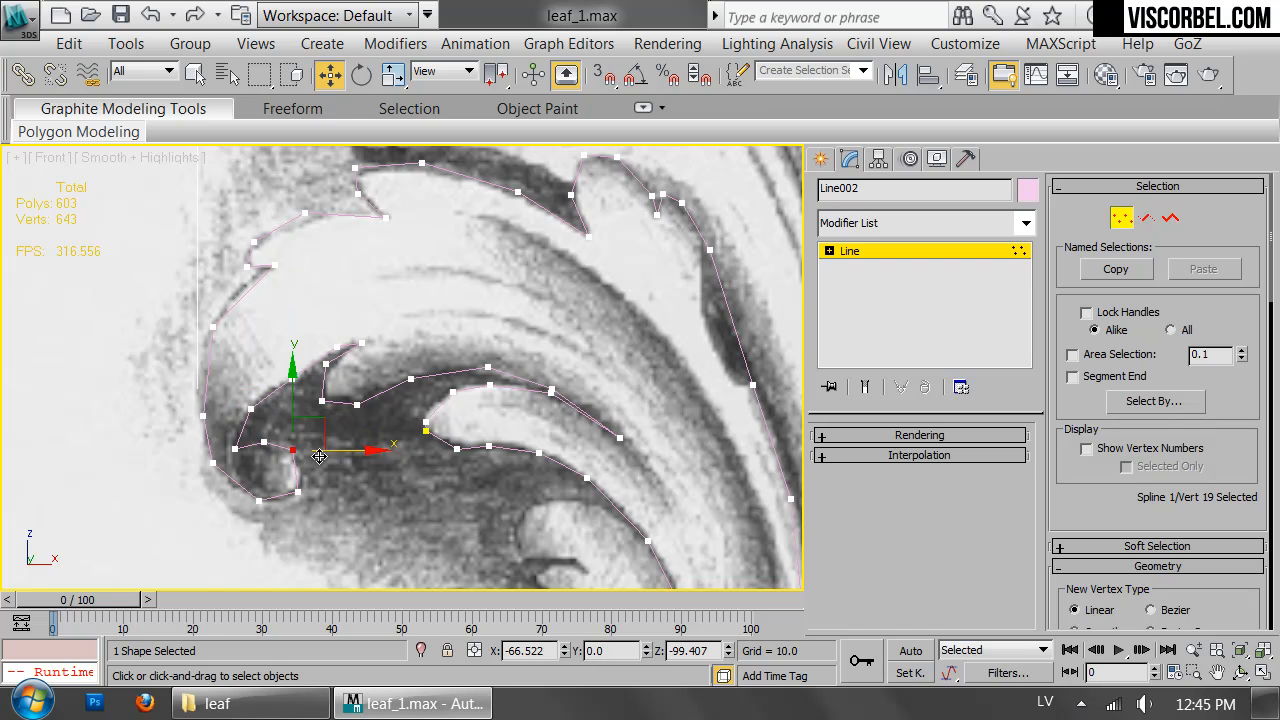
Move the vertices beside the rounded upper lobe and dark pocket to smooth the outline's outer edge.
key(1)
middle_drag(631, 312, 501, 366)
key(1)
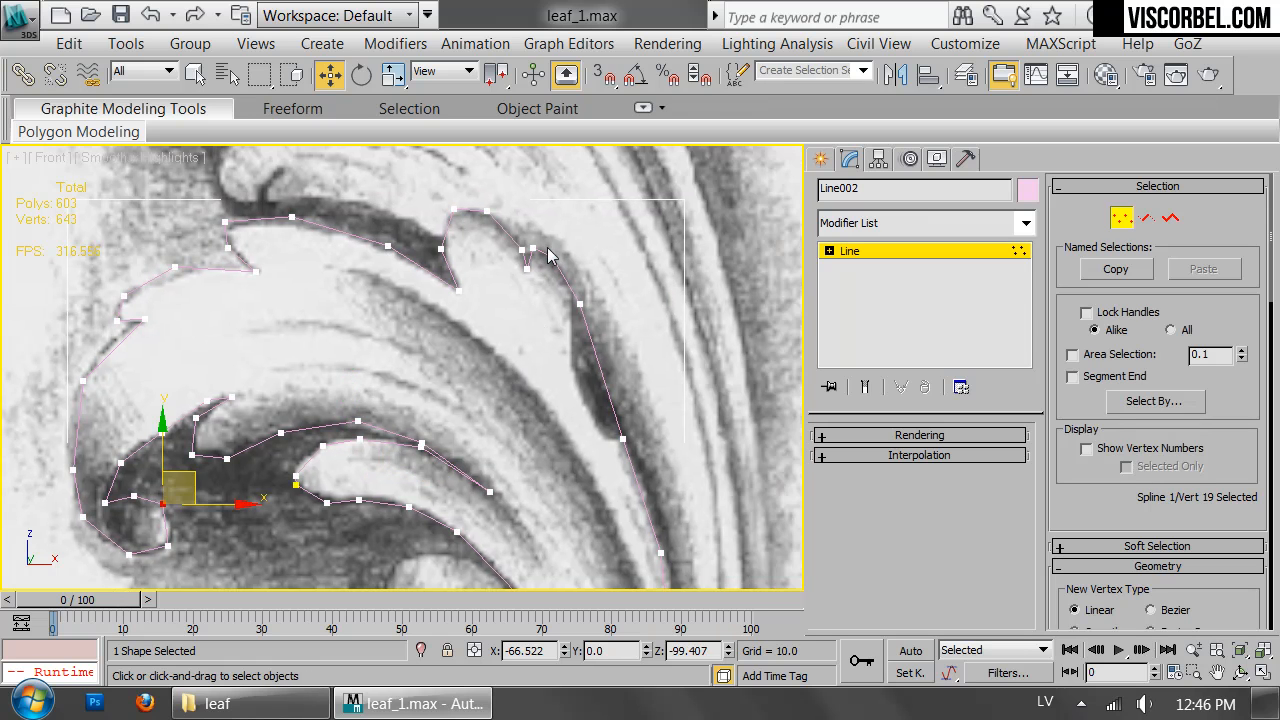
click(553, 258)
drag(566, 268, 592, 323)
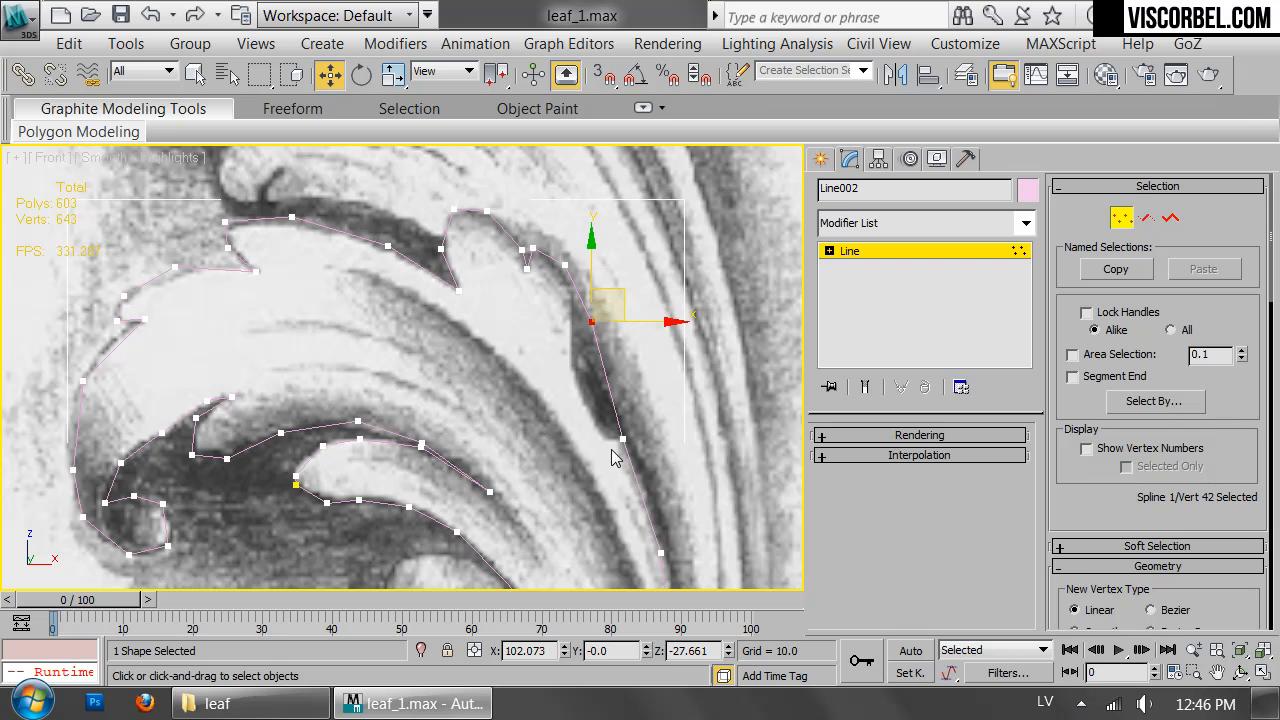
drag(620, 440, 622, 441)
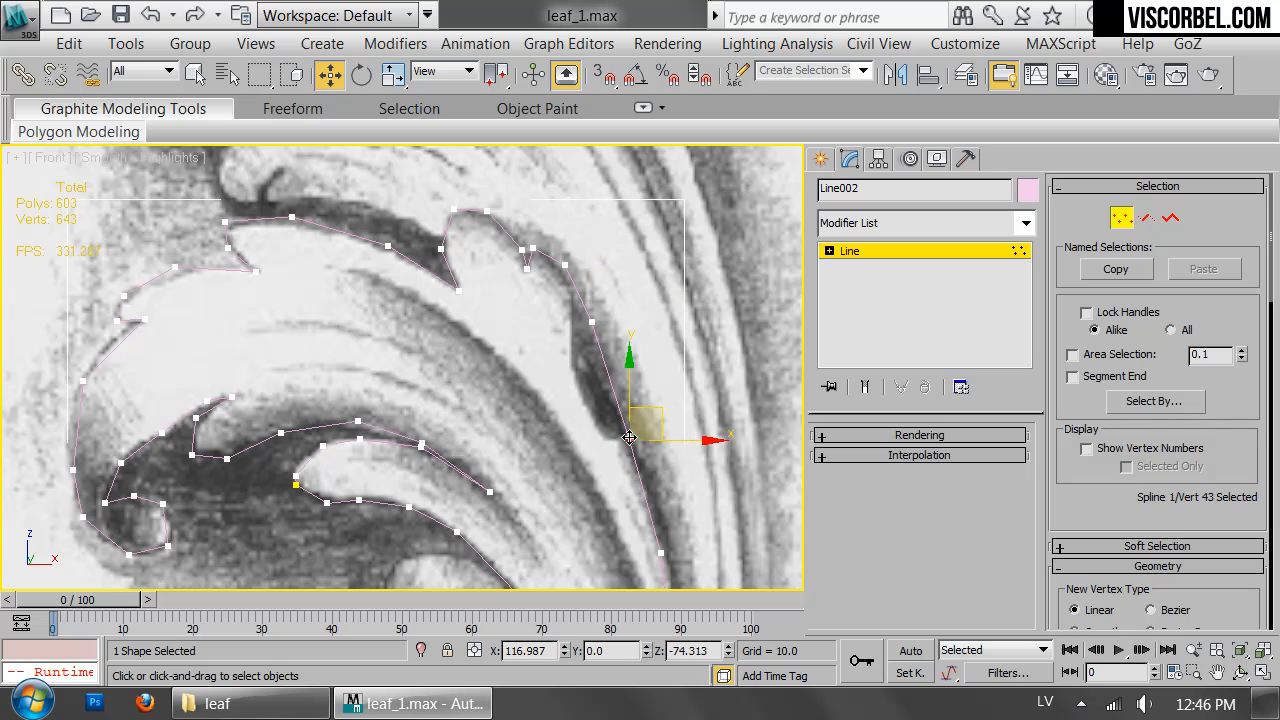
Refine the vertices along the upper lobe's top edge and small notch, and finish vertex editing.
scroll(620, 440, down, 2)
click(448, 291)
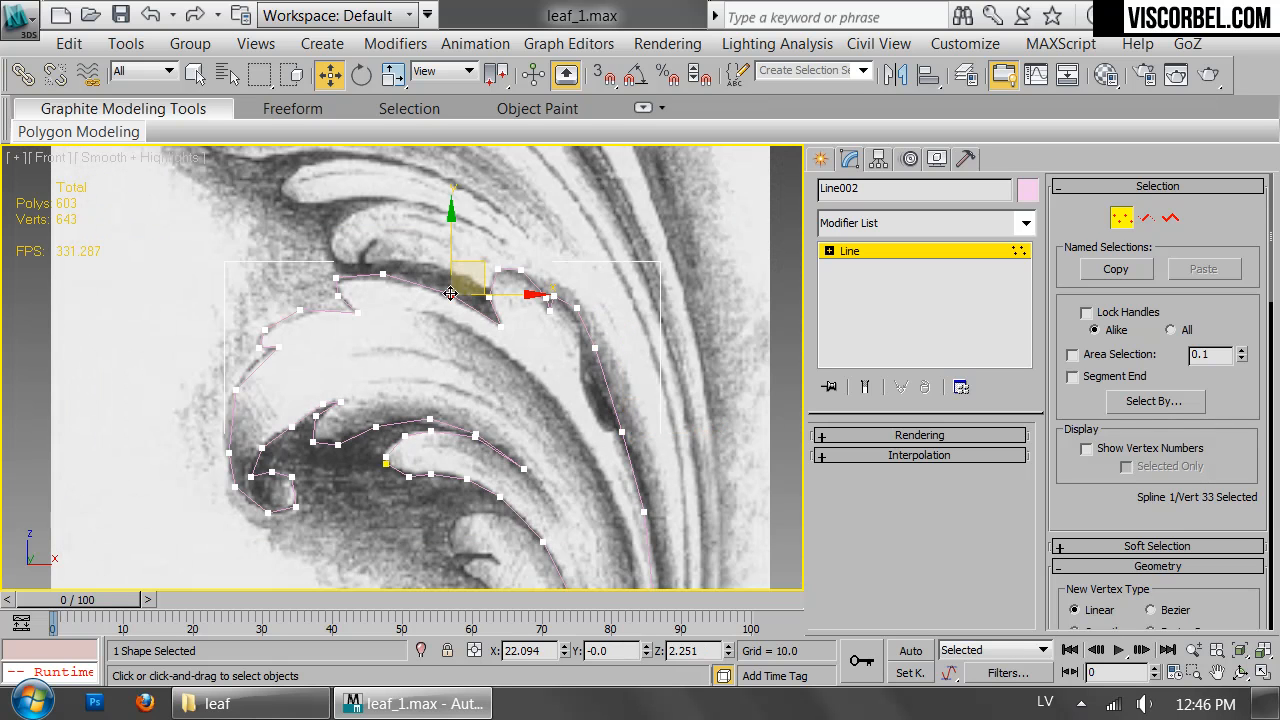
click(355, 309)
click(339, 296)
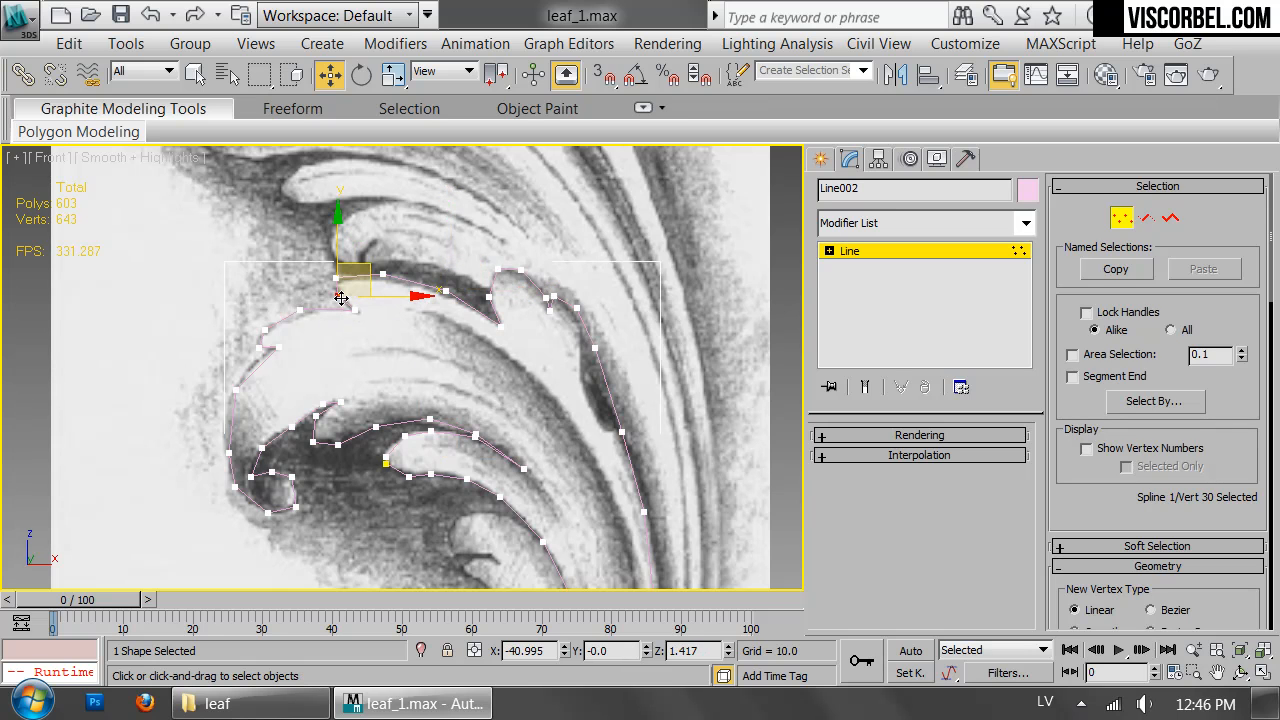
drag(341, 296, 339, 295)
middle_drag(636, 513, 572, 274)
key(1)
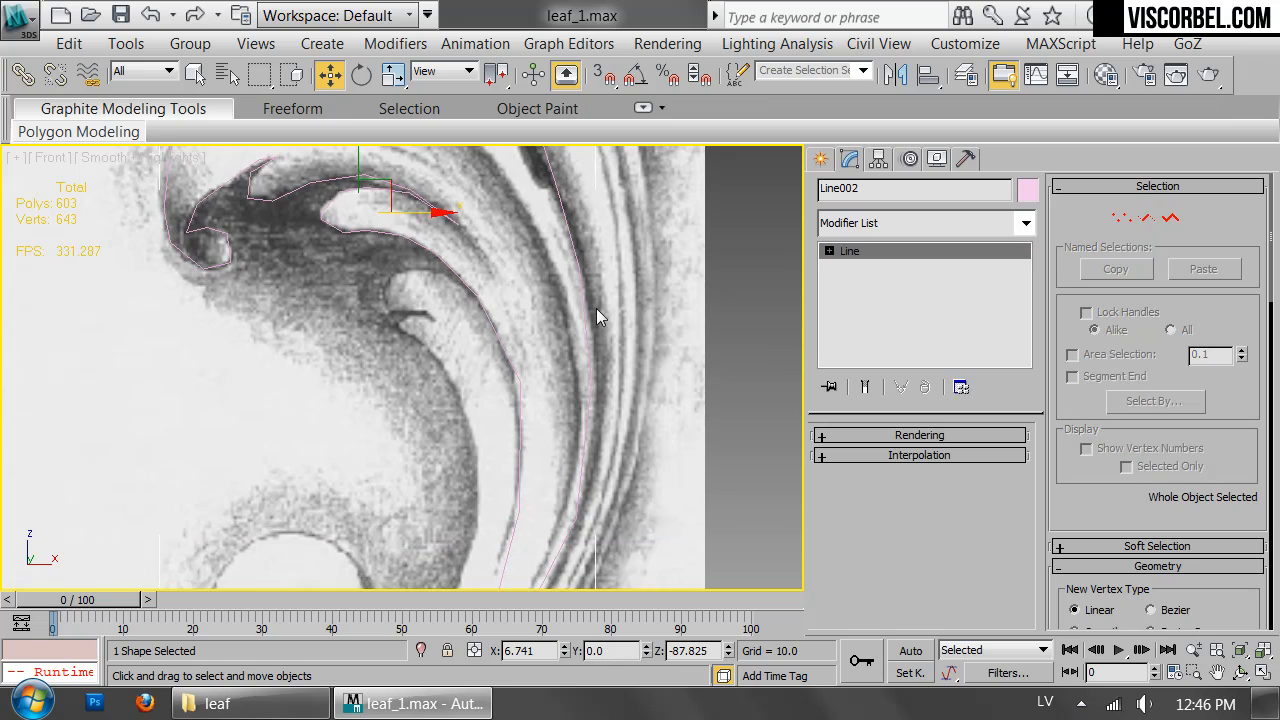
Make one independent copy of the leaf outline and place it beside the reference image.
scroll(598, 349, down, 3)
middle_drag(597, 349, 594, 377)
middle_drag(556, 316, 325, 300)
shift+drag(305, 300, 678, 300)
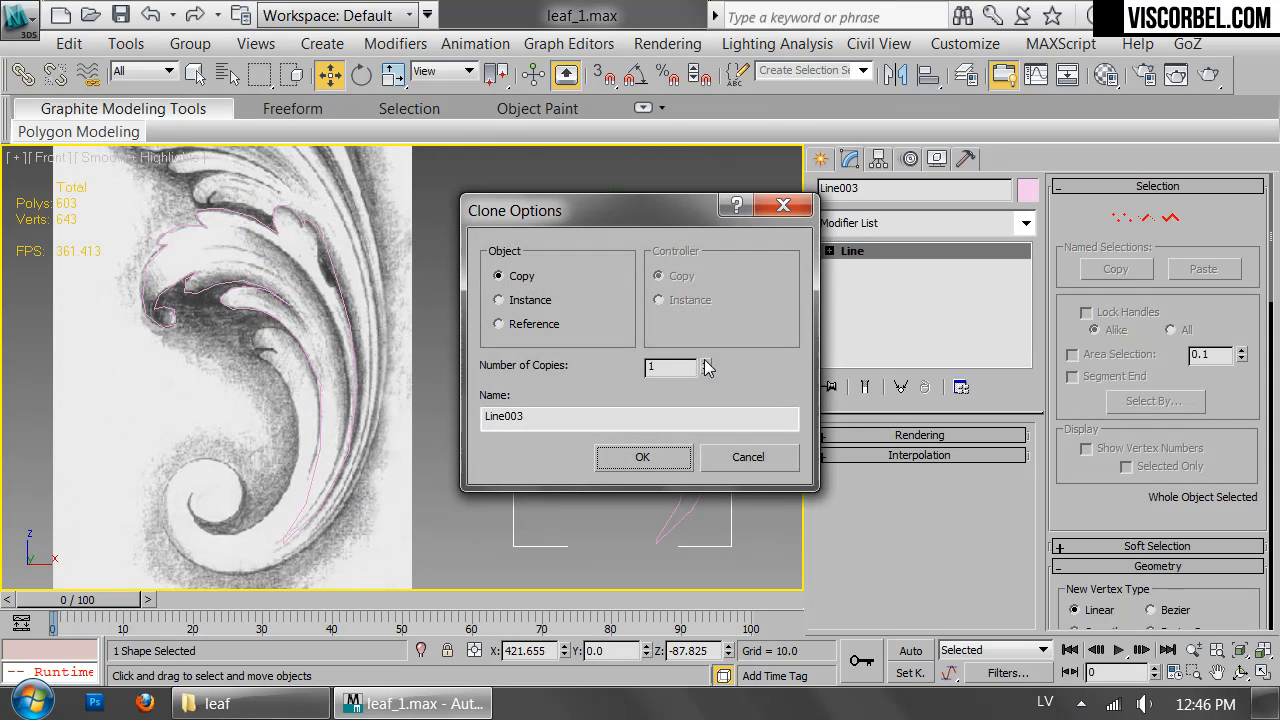
click(642, 456)
click(734, 244)
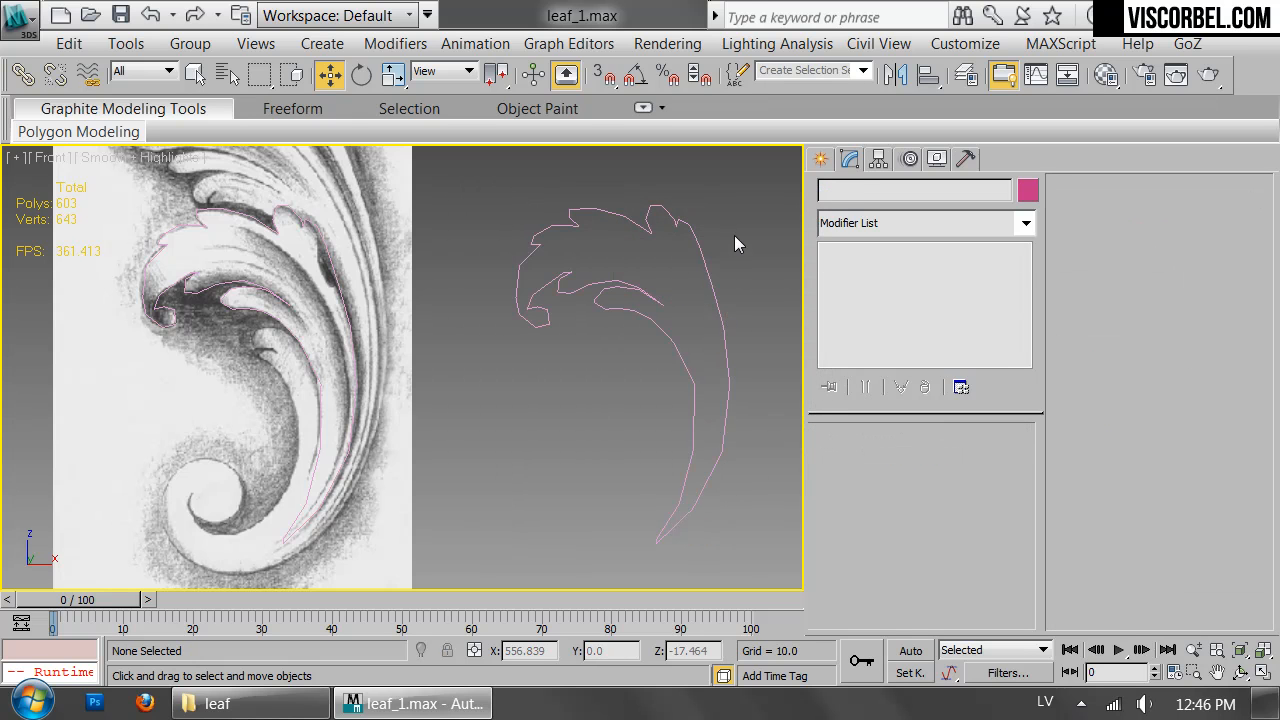
Move two vertices on the upper outer edge of the copied outline outward to smooth its curve.
mouse_move(746, 203)
mouse_down()
mouse_move(677, 265)
mouse_move(717, 266)
mouse_up()
key(1)
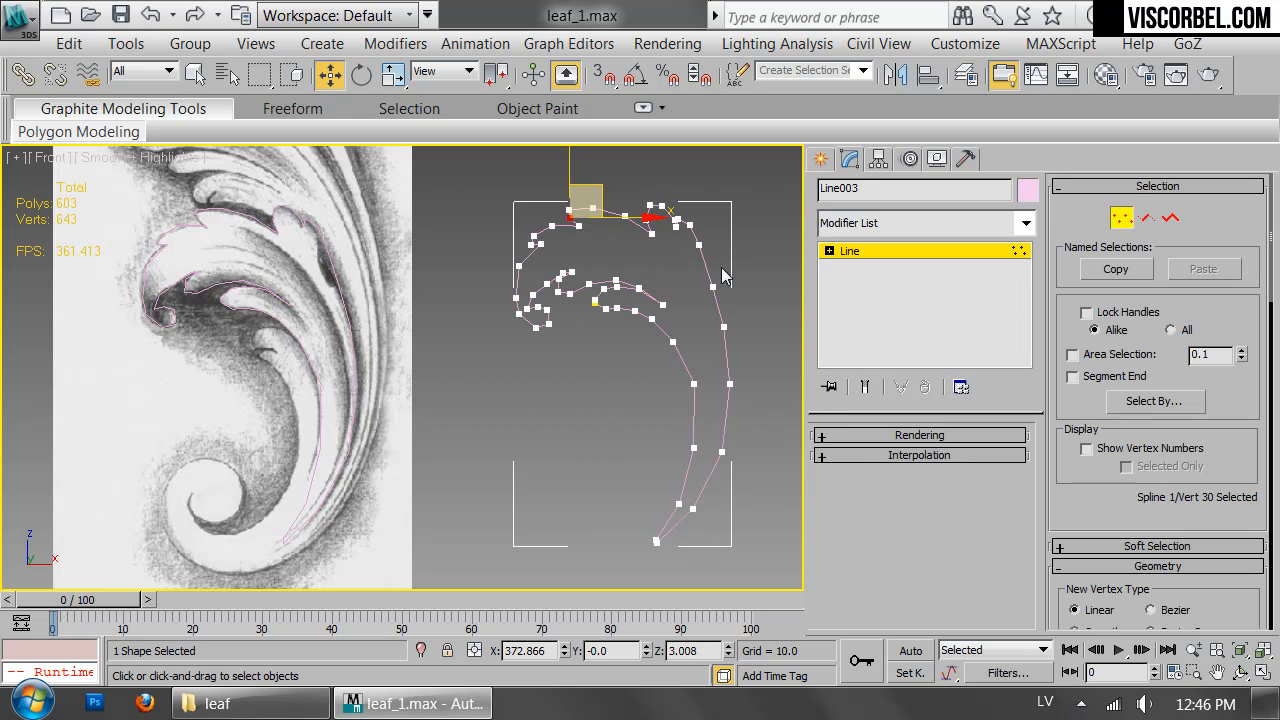
click(712, 287)
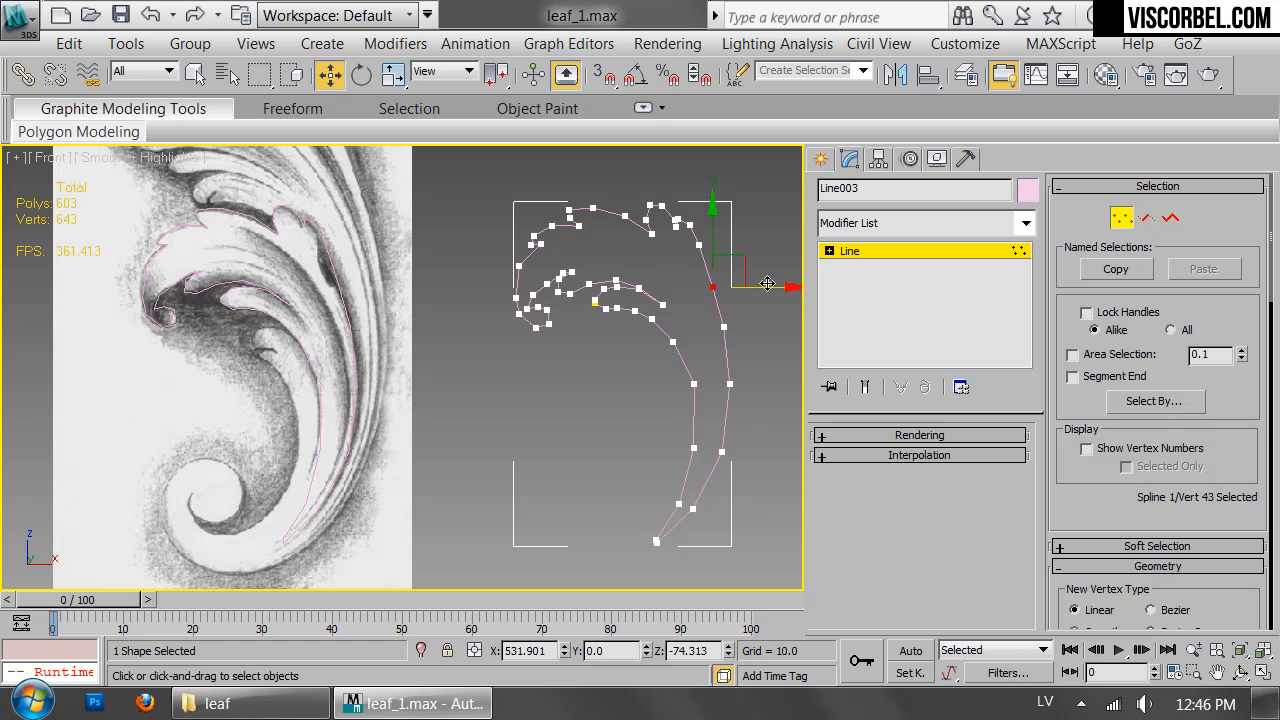
drag(767, 283, 768, 284)
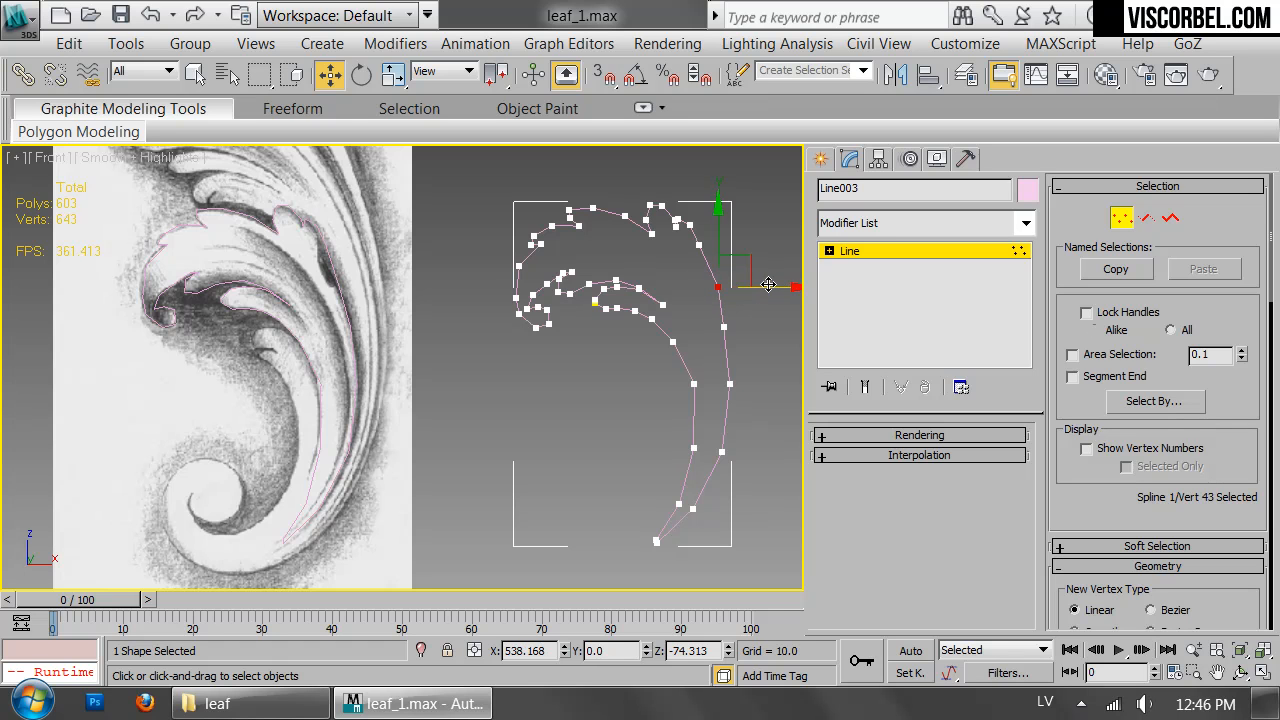
click(722, 325)
drag(721, 321, 725, 321)
key(1)
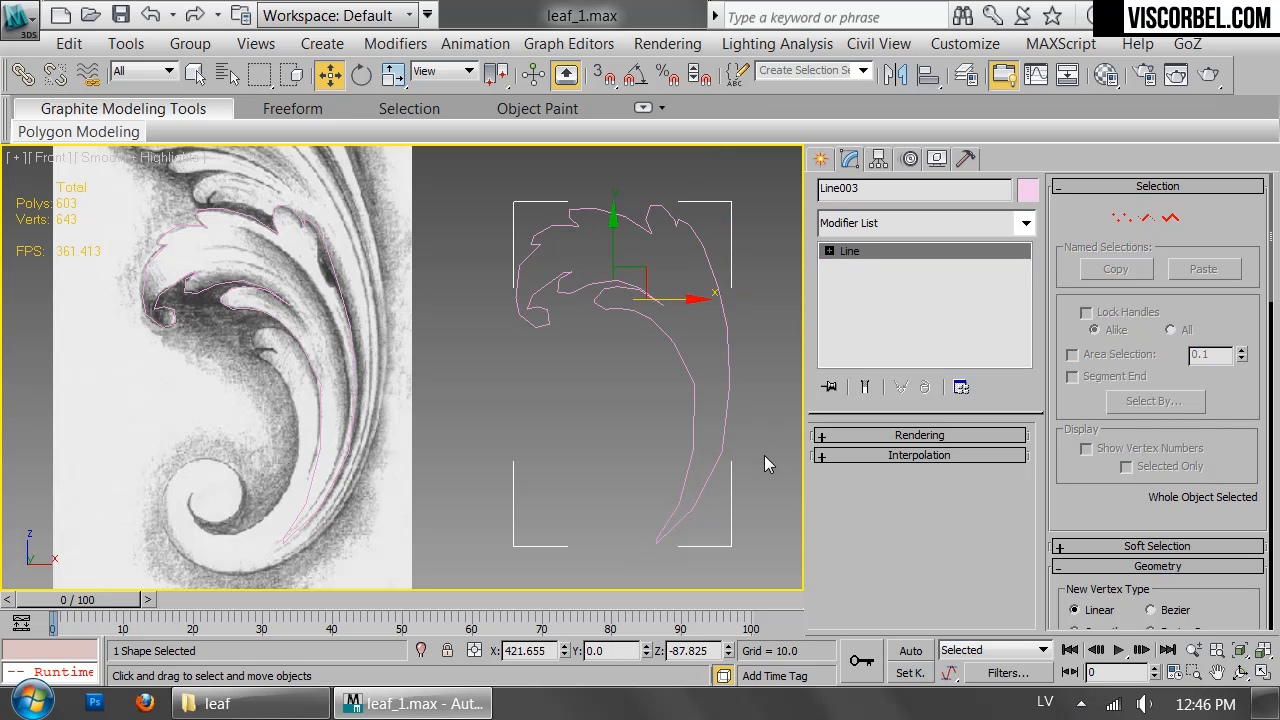
Adjust the vertices near the tail of the copied outline to smooth its curve, and leave vertex editing.
key(1)
click(720, 452)
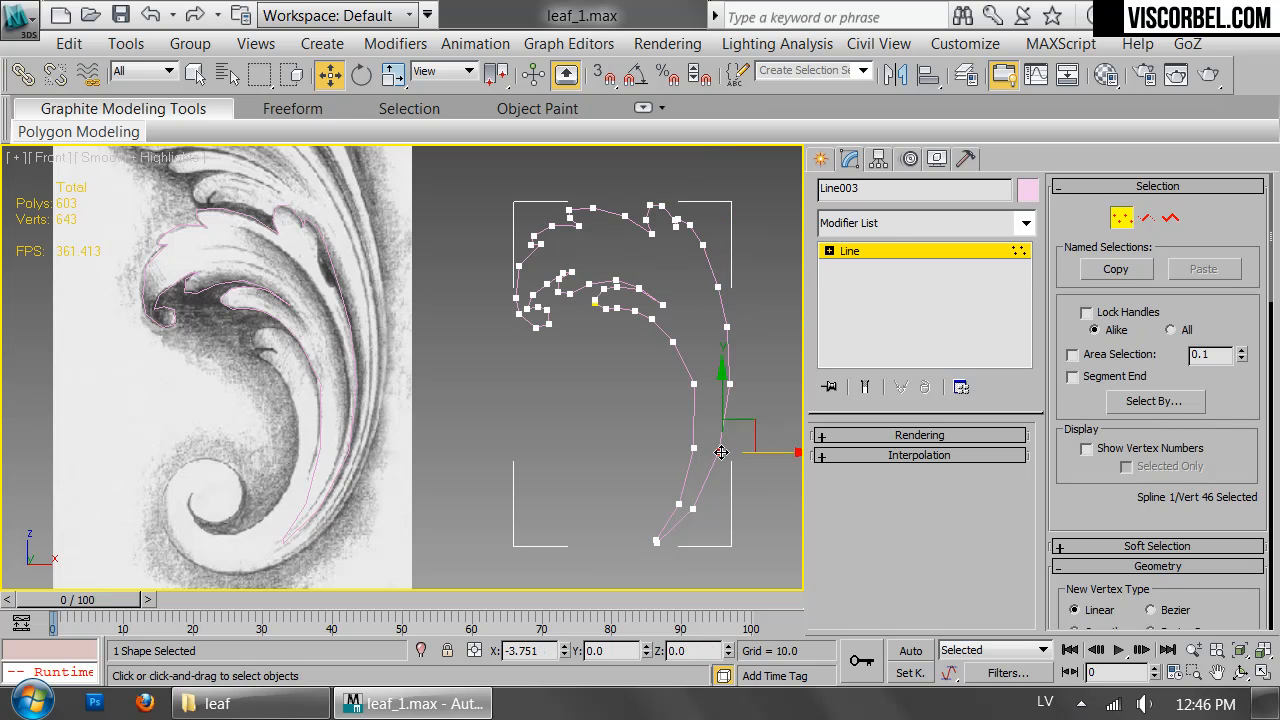
click(680, 505)
key(1)
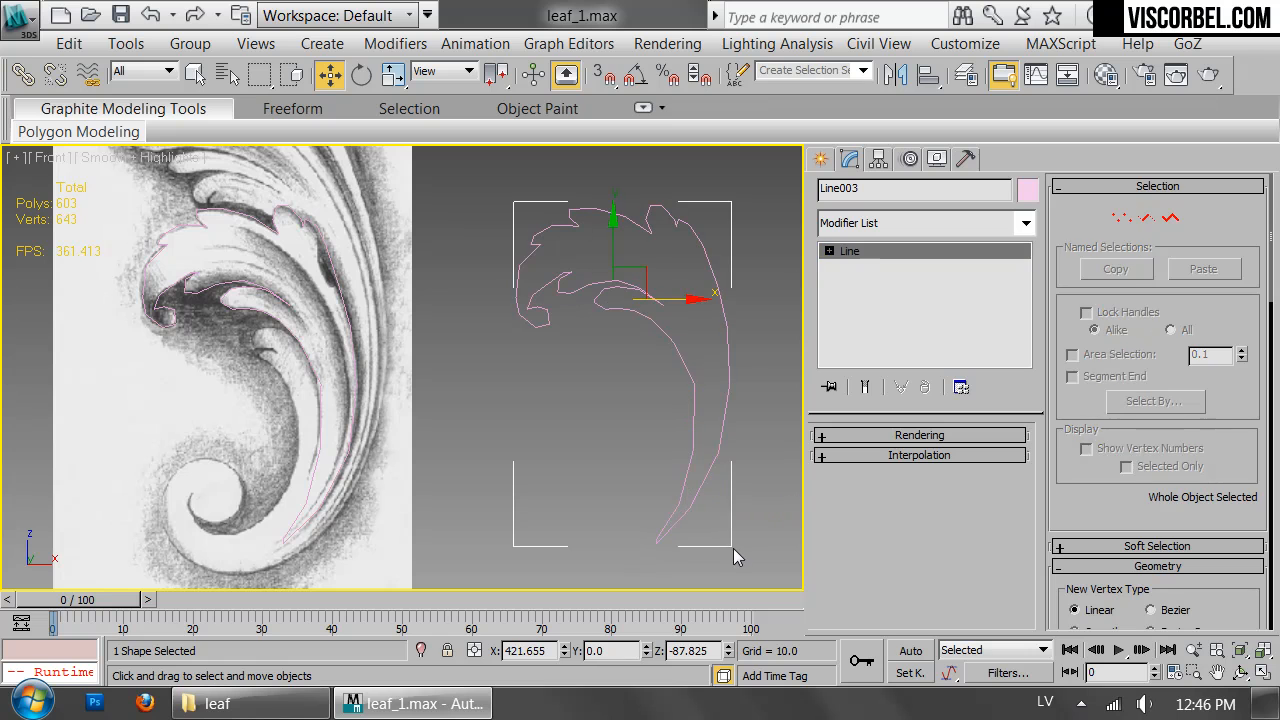
click(757, 365)
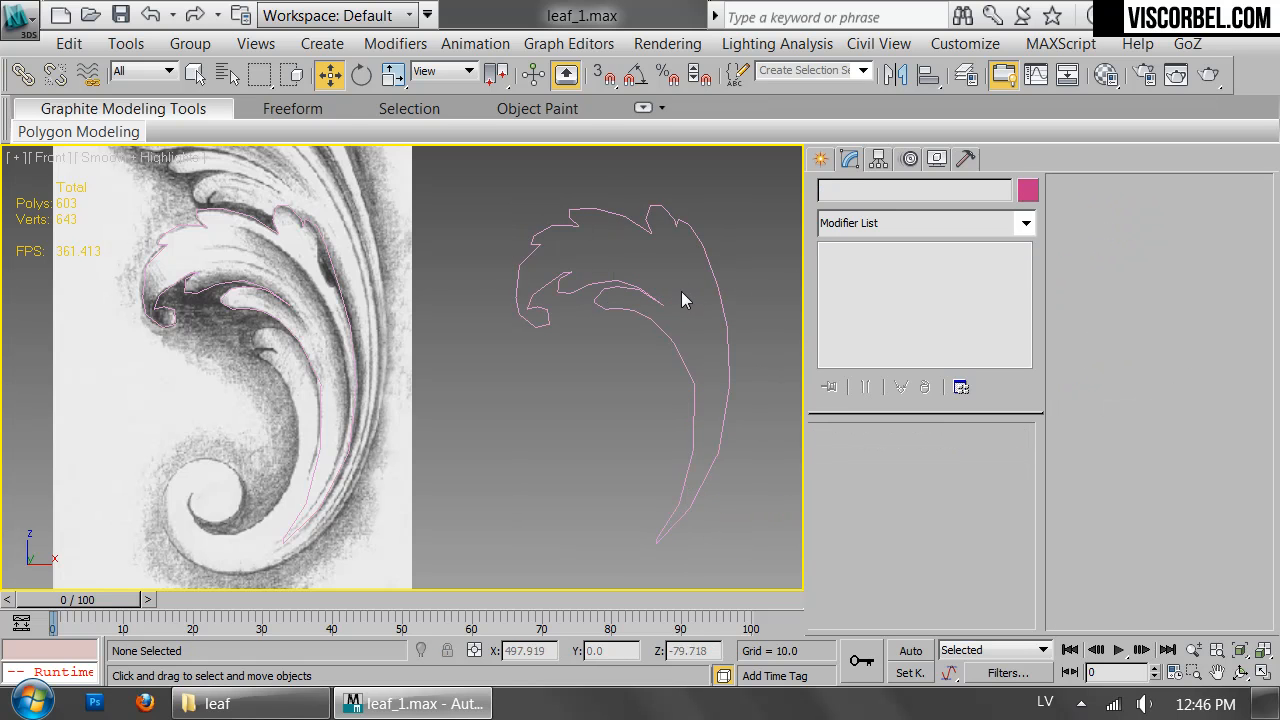
Move the smoothed outline copy back over the leaf in the reference image.
click(297, 286)
click(460, 241)
click(634, 338)
mouse_move(672, 297)
mouse_down()
mouse_move(280, 294)
mouse_move(297, 307)
mouse_up()
Set all vertices of the outline to Corner and convert the spline to an Editable Poly.
scroll(297, 307, up, 3)
key(1)
key(ctrl+a)
right_click(567, 338)
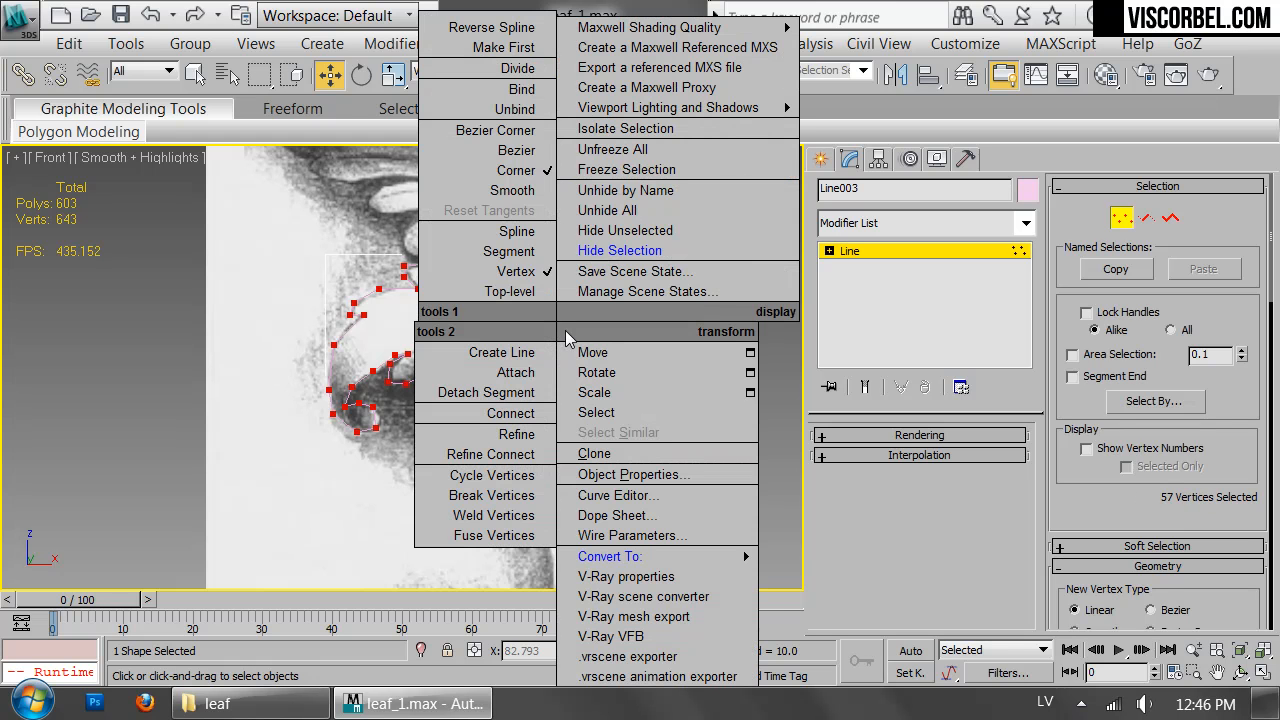
click(510, 170)
right_click(585, 330)
mouse_move(714, 557)
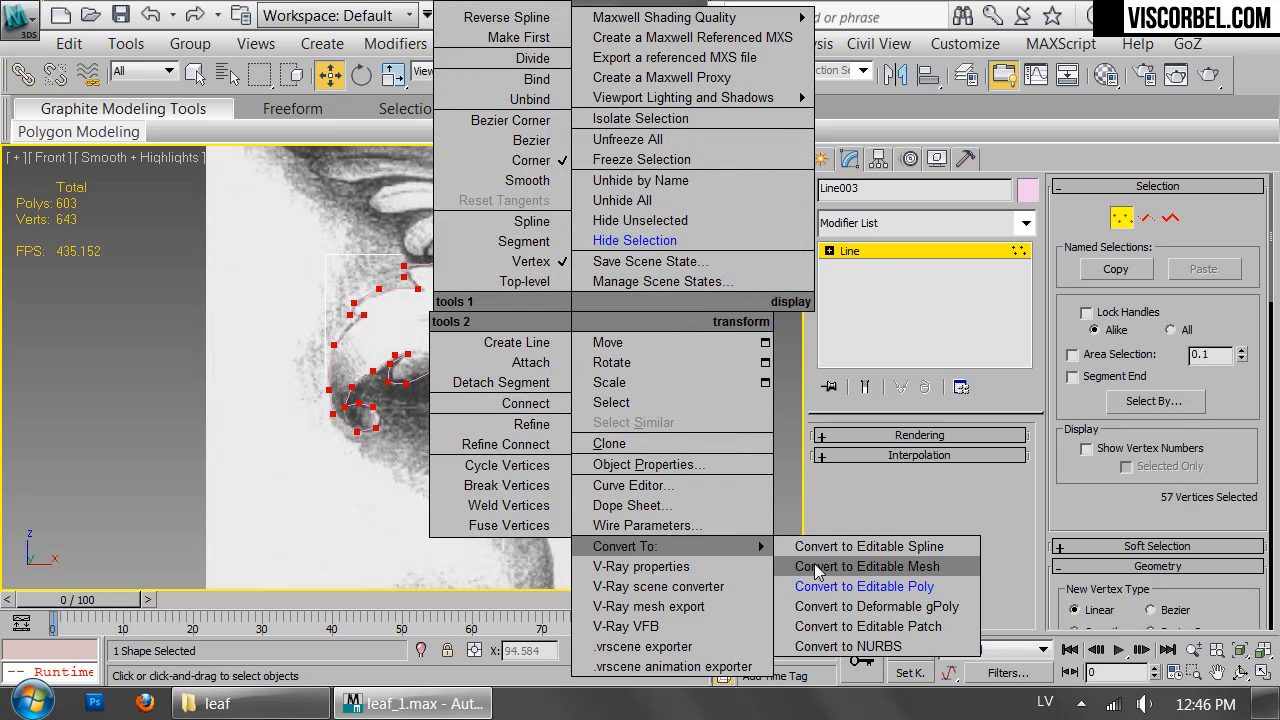
click(880, 589)
Show the leaf polygon in wireframe and adjust the vertices on the lower lobe's bottom edge to fit the drawing.
key(1)
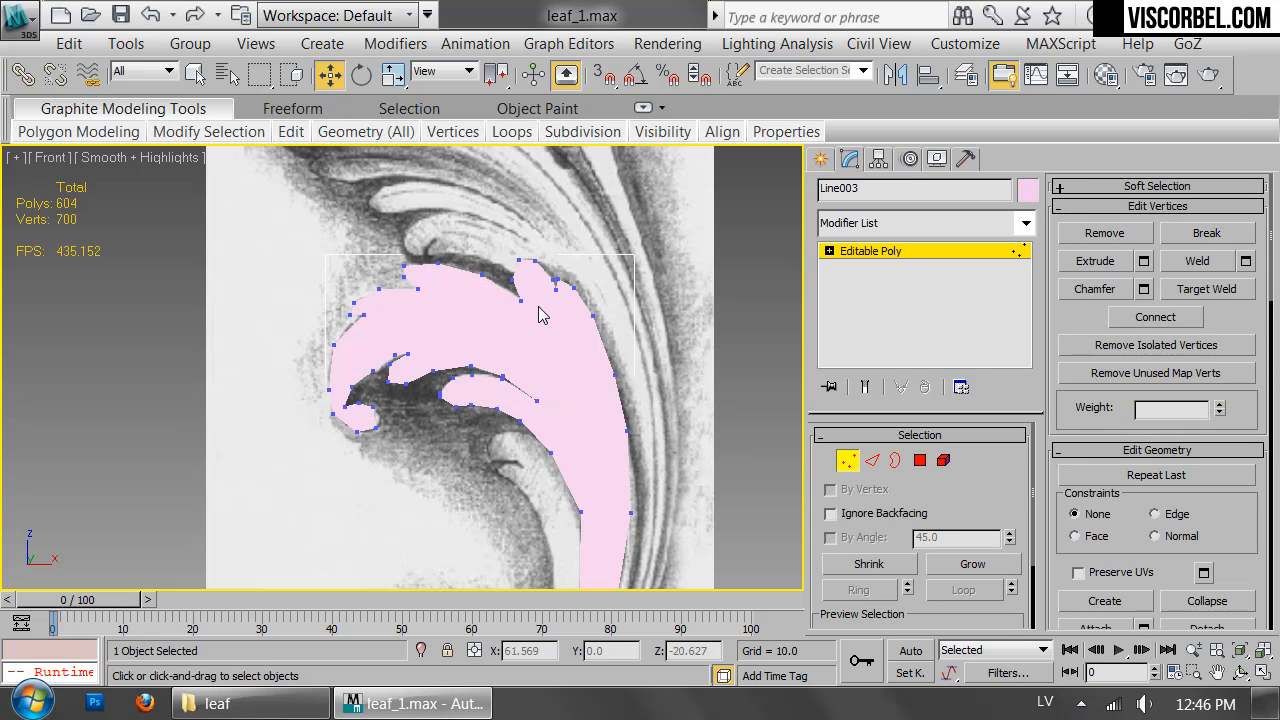
key(F3)
scroll(560, 325, up, 5)
click(490, 343)
drag(515, 313, 564, 387)
click(525, 429)
drag(527, 432, 538, 434)
Cut a line of edges from the pointed gap above the lower lobe down along the stem to the tail tip.
key(1)
right_click(672, 306)
click(639, 112)
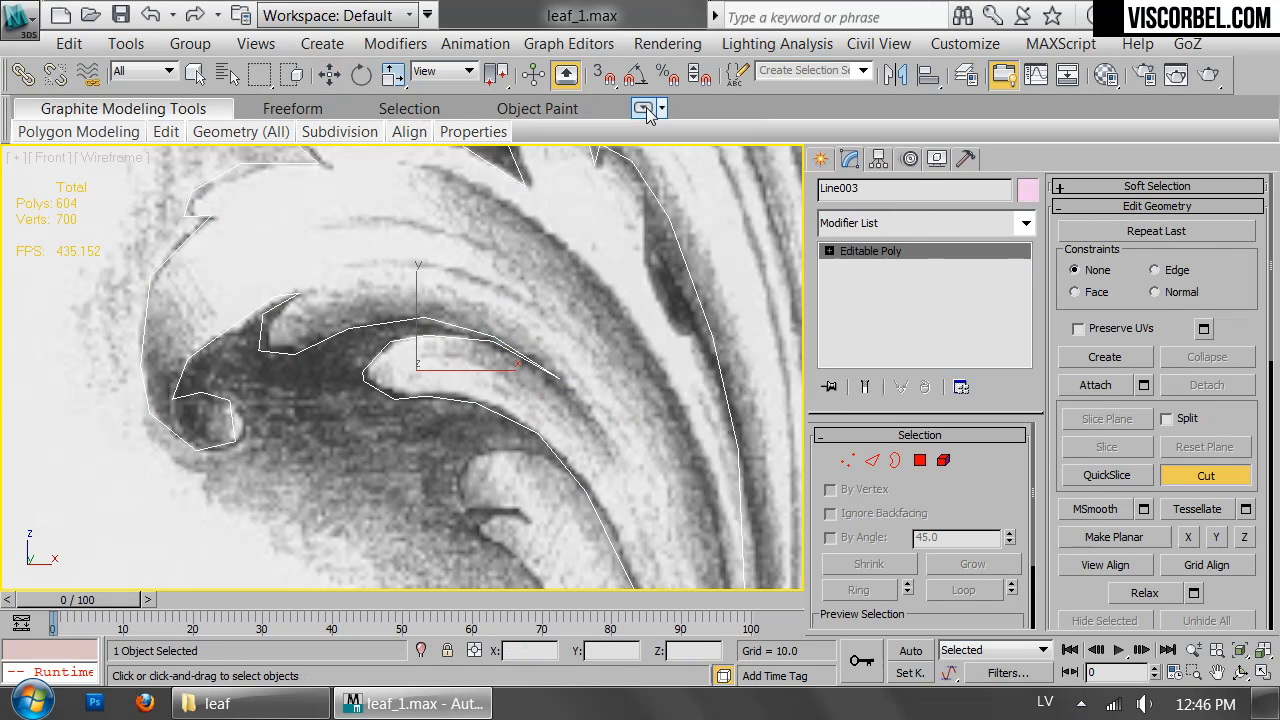
key(1)
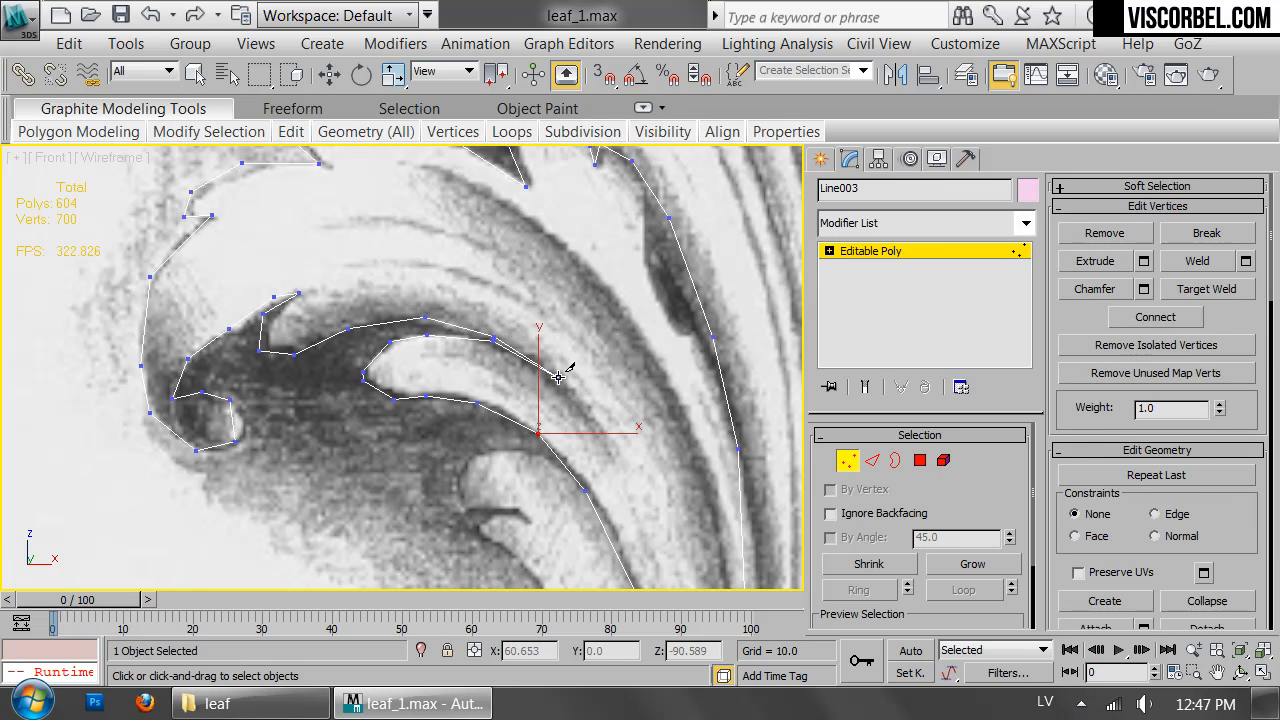
middle_drag(662, 509, 579, 304)
click(562, 333)
click(614, 471)
middle_drag(614, 471, 642, 272)
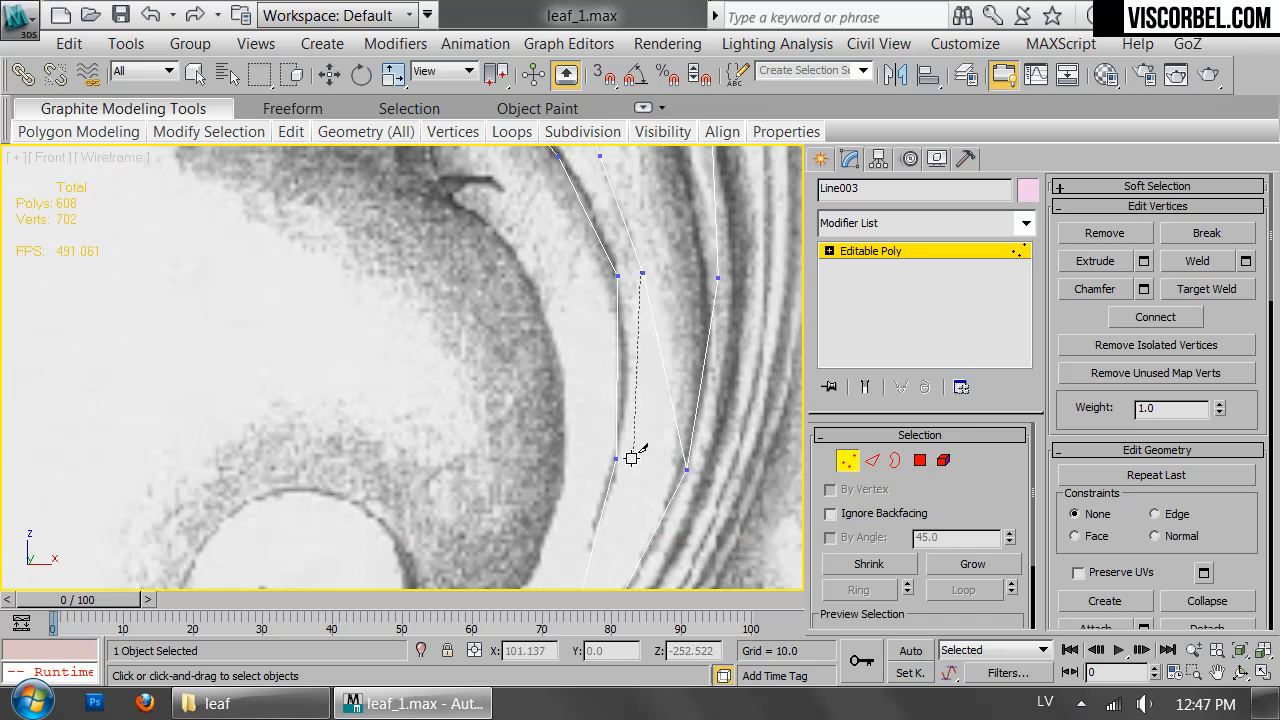
click(631, 461)
middle_drag(634, 471, 663, 297)
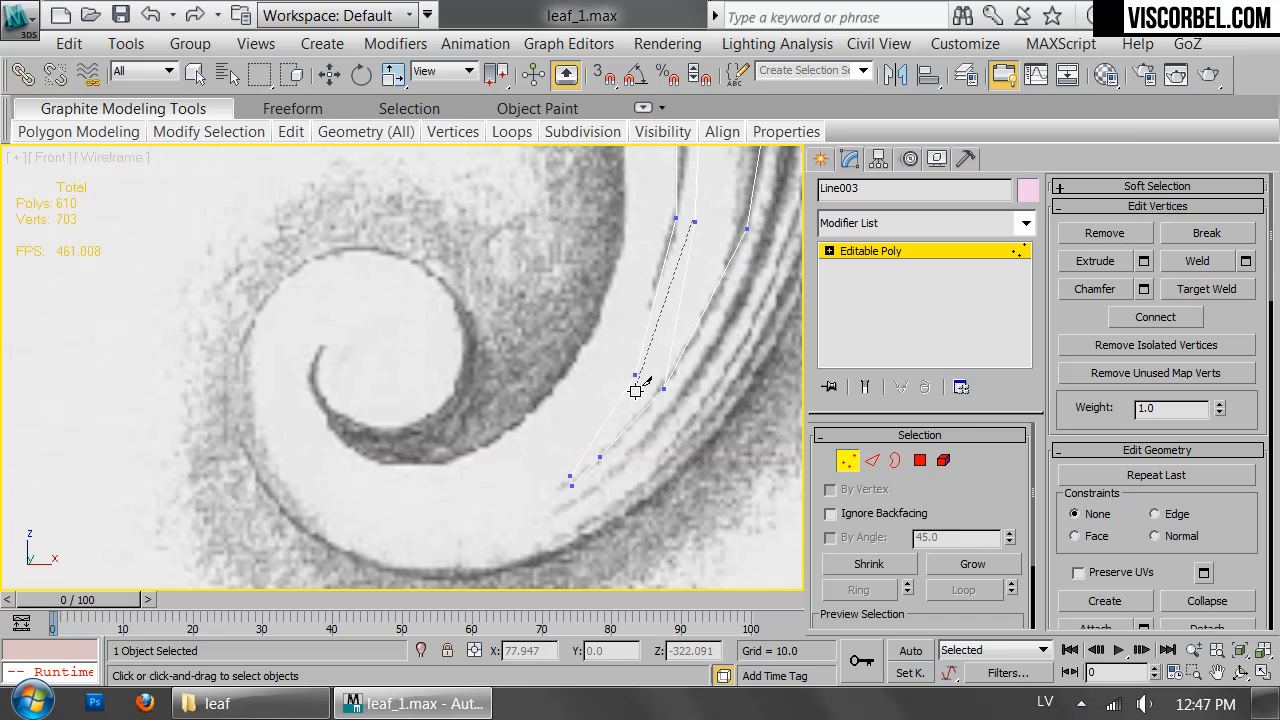
scroll(643, 459, up, 6)
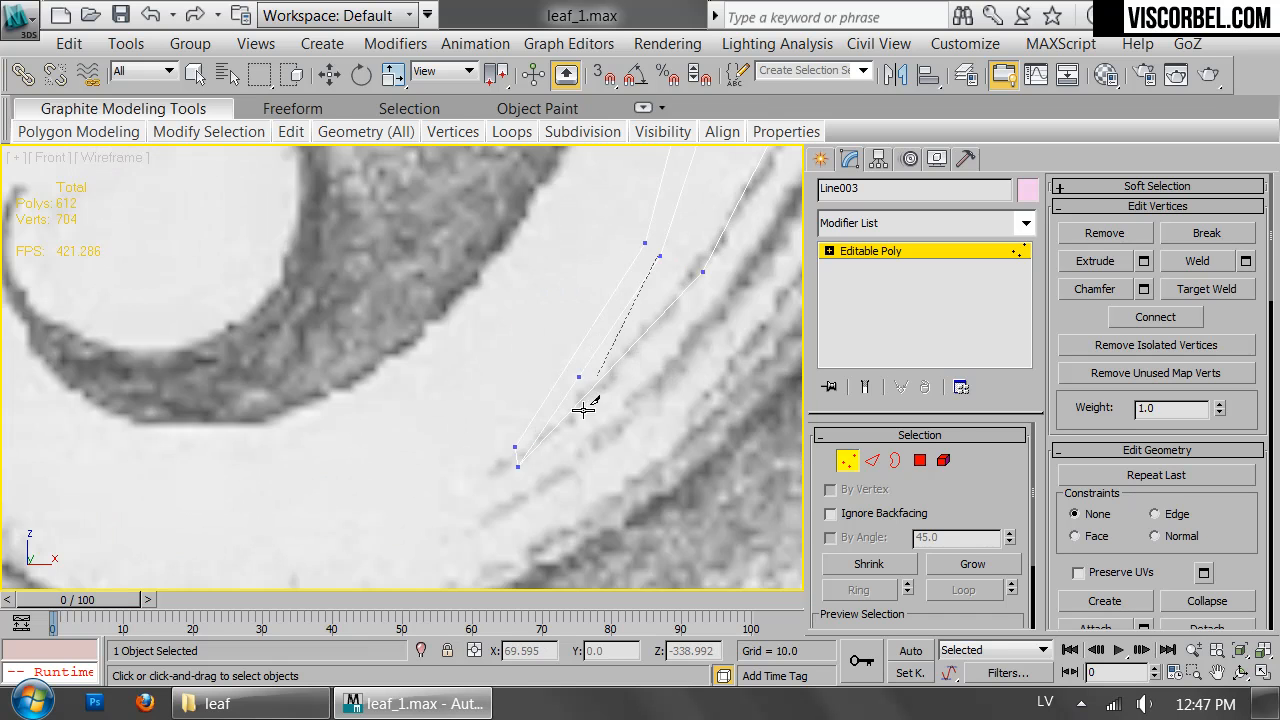
click(503, 422)
Cut a second line of edges from the upper lobe's notch along the drawn crease down to the tail.
scroll(664, 235, down, 8)
middle_drag(623, 266, 477, 450)
scroll(477, 450, up, 2)
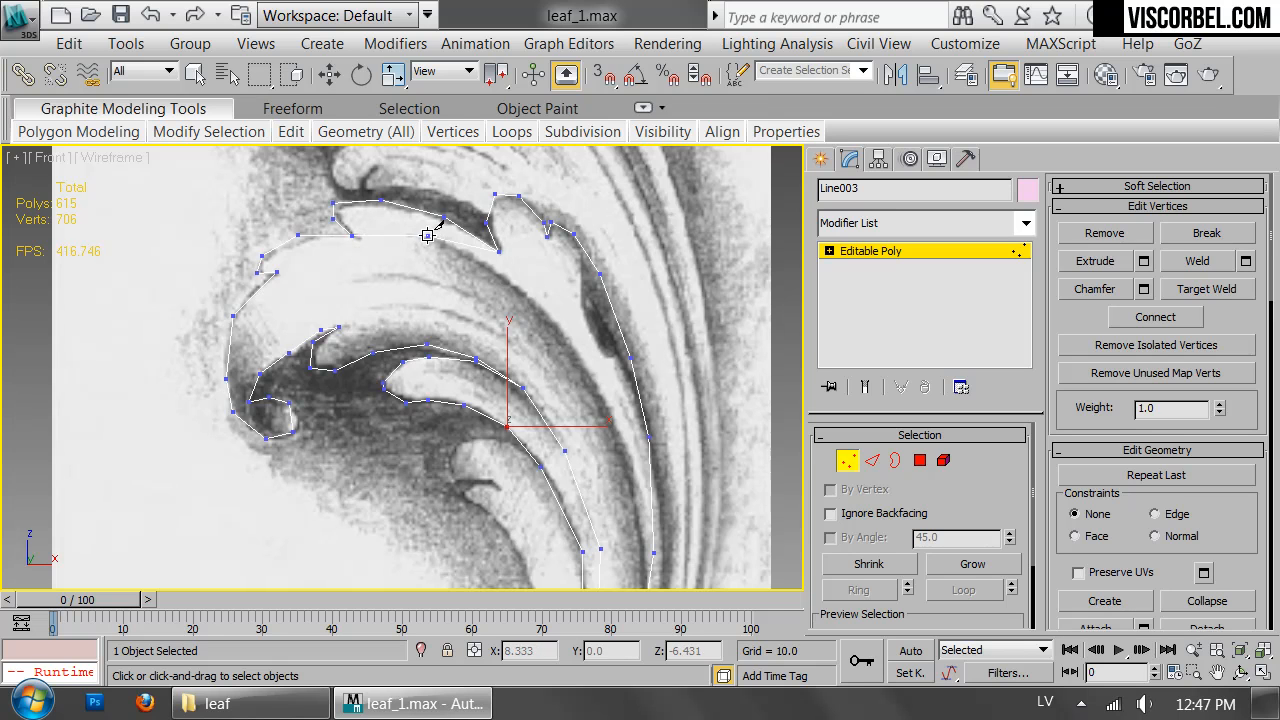
click(497, 251)
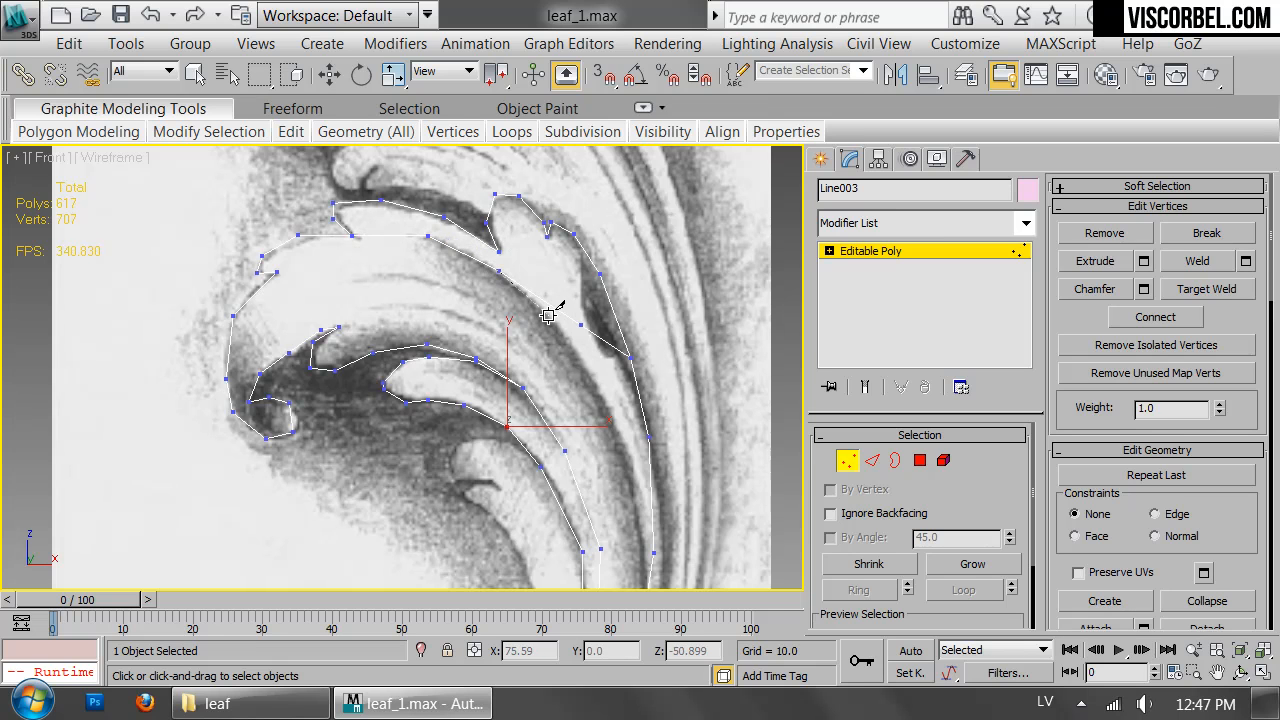
click(617, 436)
click(640, 543)
middle_drag(640, 543, 637, 312)
click(590, 514)
right_click(591, 514)
Cut a third line of edges from the notch beside the rounded lobe down along the stem's outer side.
middle_drag(686, 244, 683, 483)
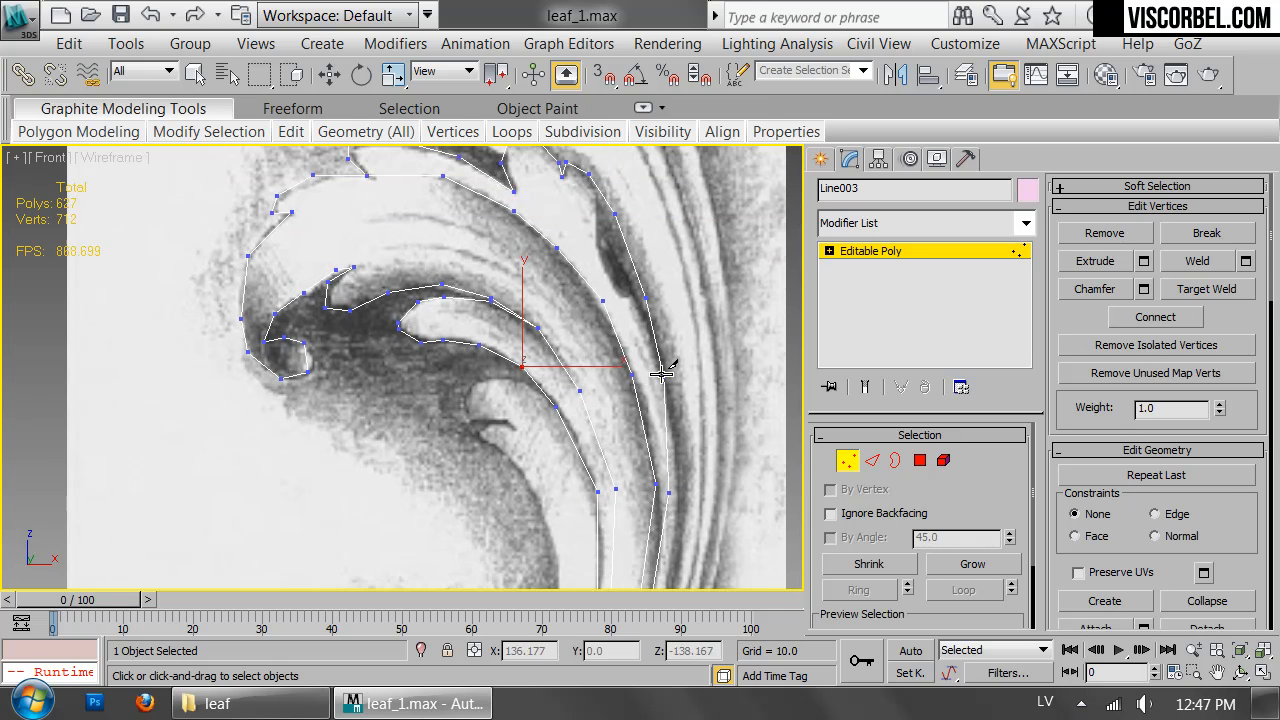
middle_drag(611, 264, 514, 301)
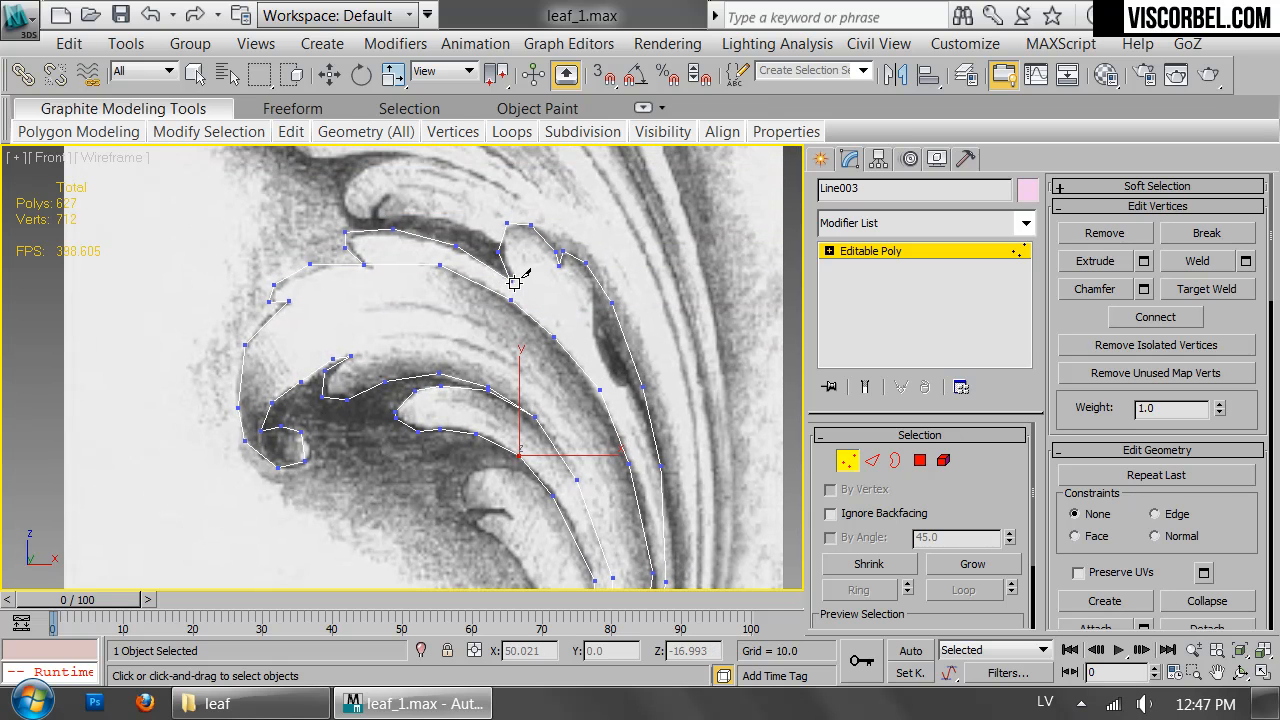
click(510, 281)
click(565, 329)
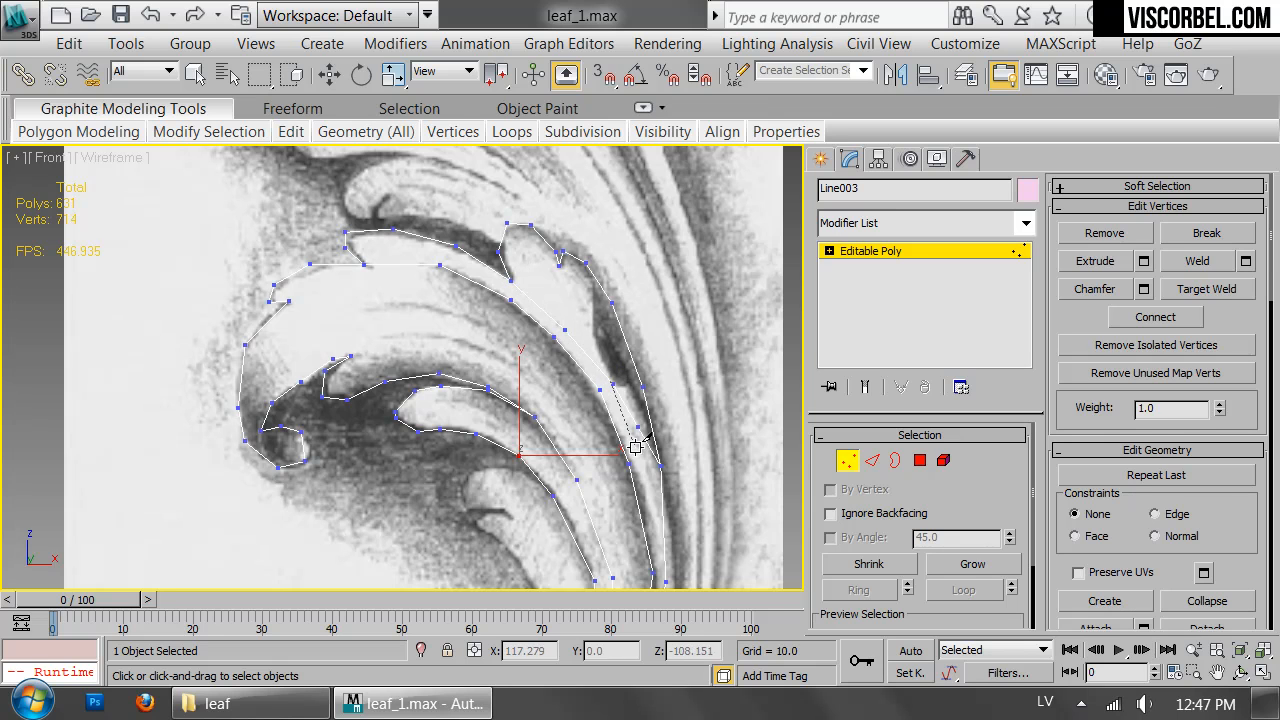
scroll(641, 466, up, 5)
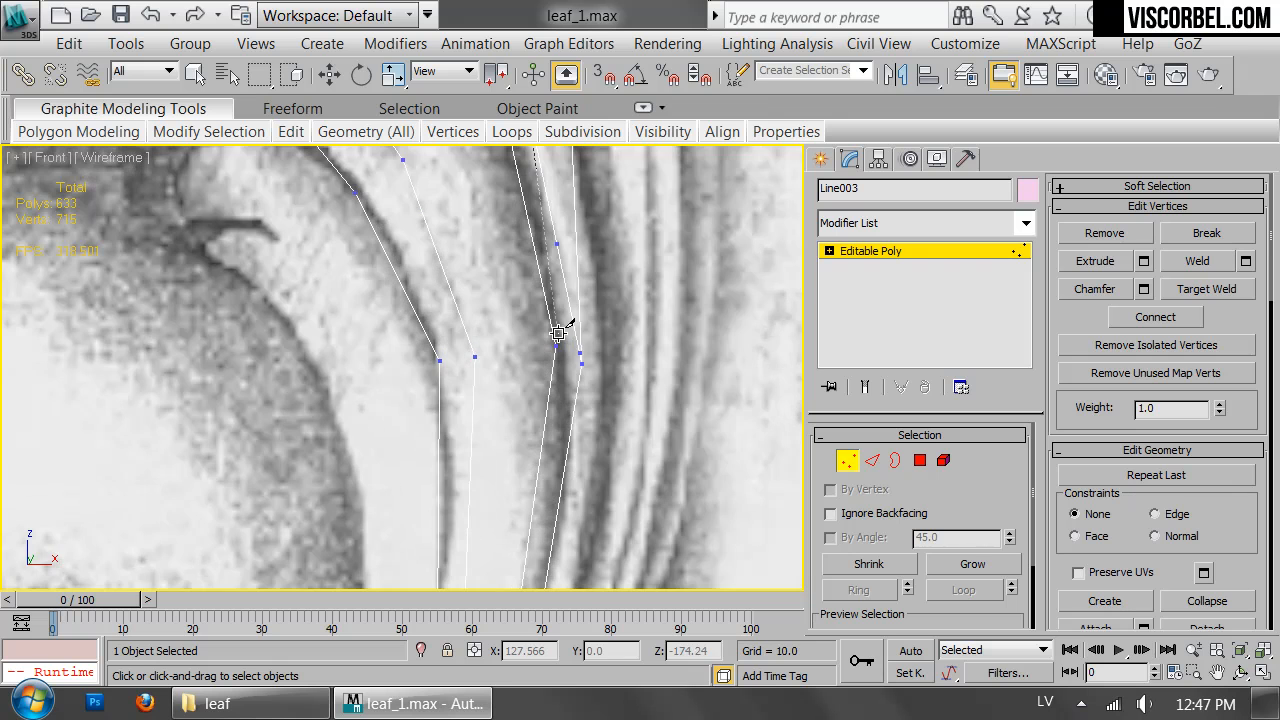
click(569, 354)
middle_drag(545, 428, 536, 163)
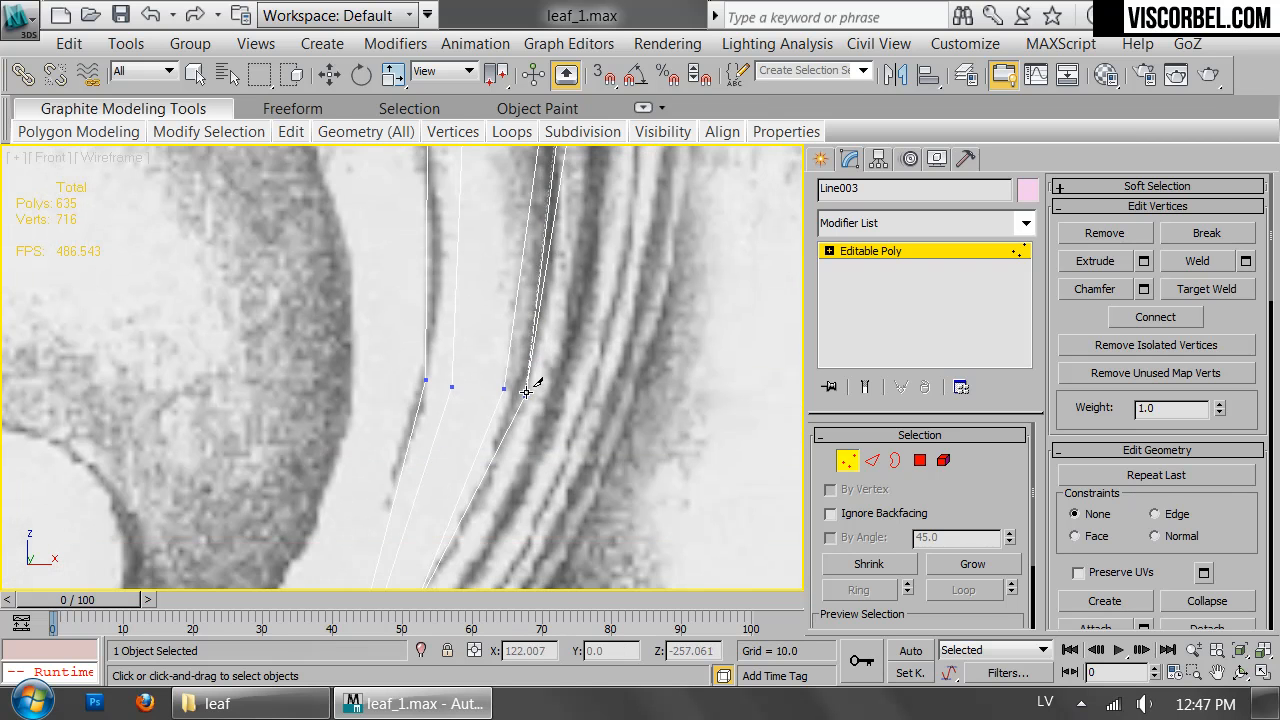
click(514, 392)
middle_drag(489, 443, 552, 225)
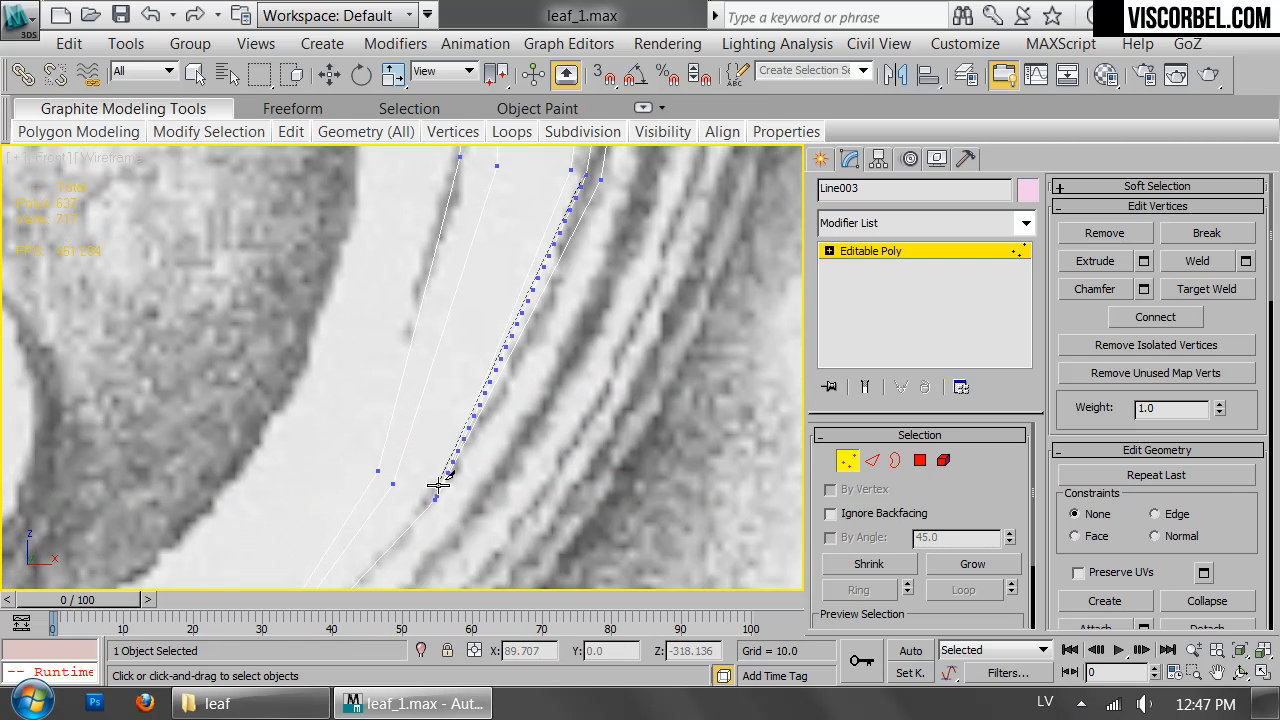
Cut an edge across the curled tip from its inner corner toward its lower edge.
scroll(436, 495, down, 5)
middle_drag(527, 280, 569, 432)
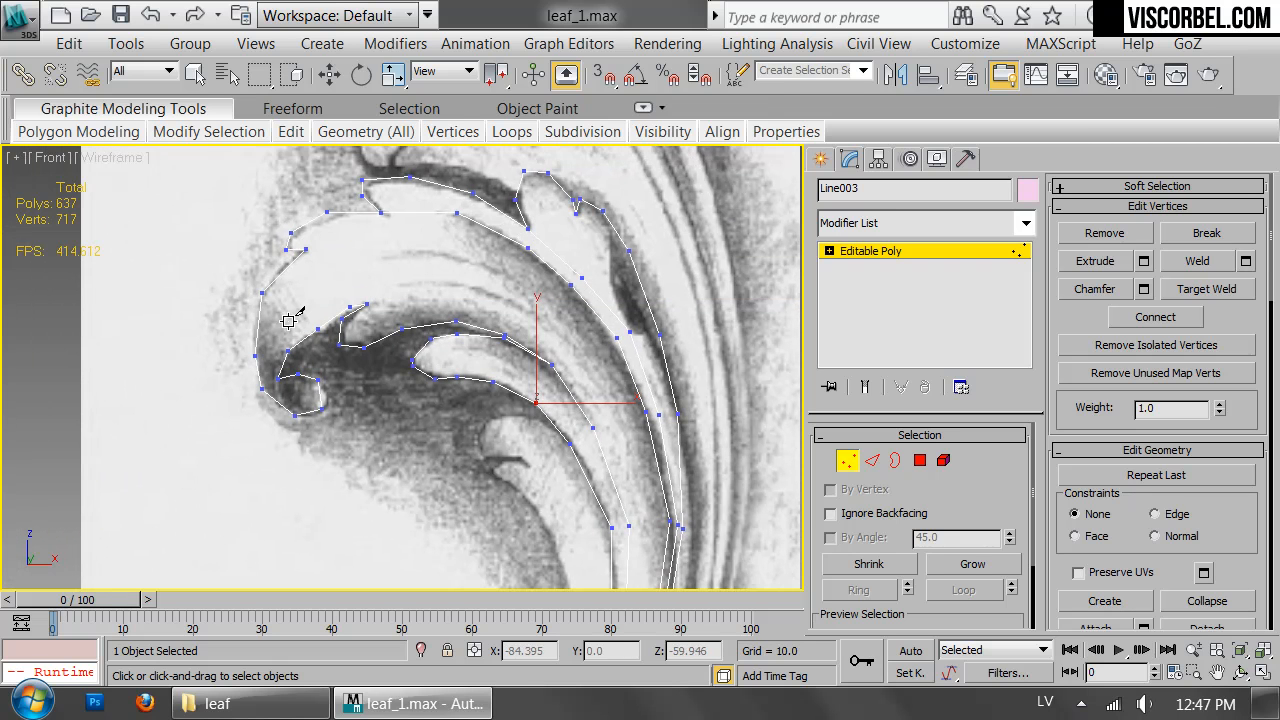
click(276, 378)
middle_drag(373, 409, 534, 414)
scroll(560, 430, up, 4)
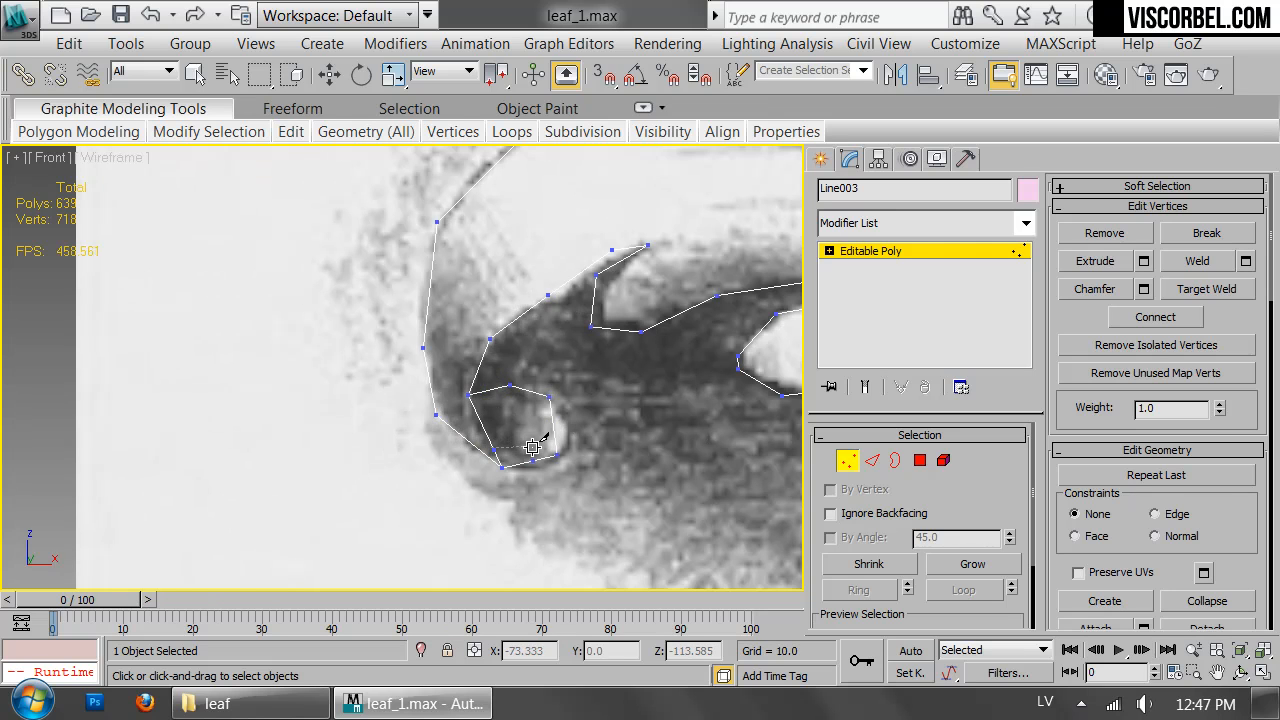
key(w)
drag(488, 443, 541, 500)
key(ctrl+z)
key(1)
key(1)
Cut an edge along the bottom of the curled tip and move its inner vertex directly above the lower corner vertex.
right_click(588, 482)
click(344, 488)
drag(467, 437, 518, 510)
right_click(521, 513)
click(500, 440)
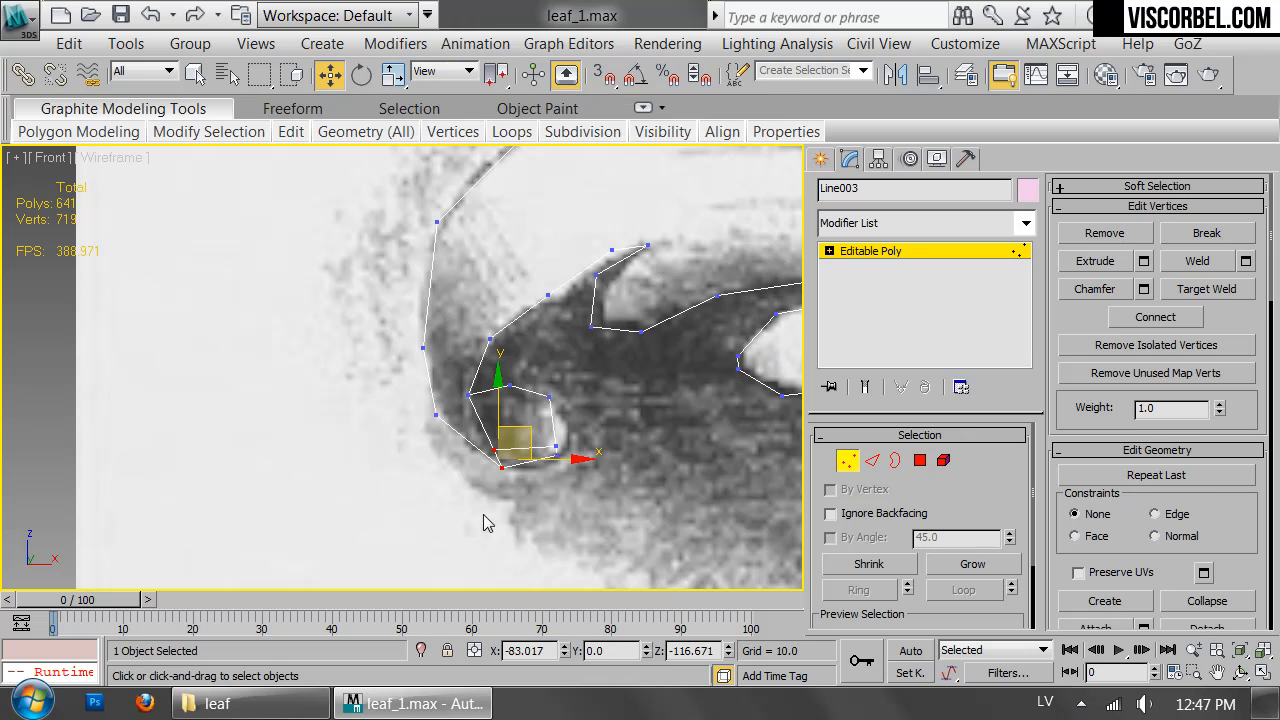
drag(471, 441, 502, 463)
drag(522, 416, 530, 420)
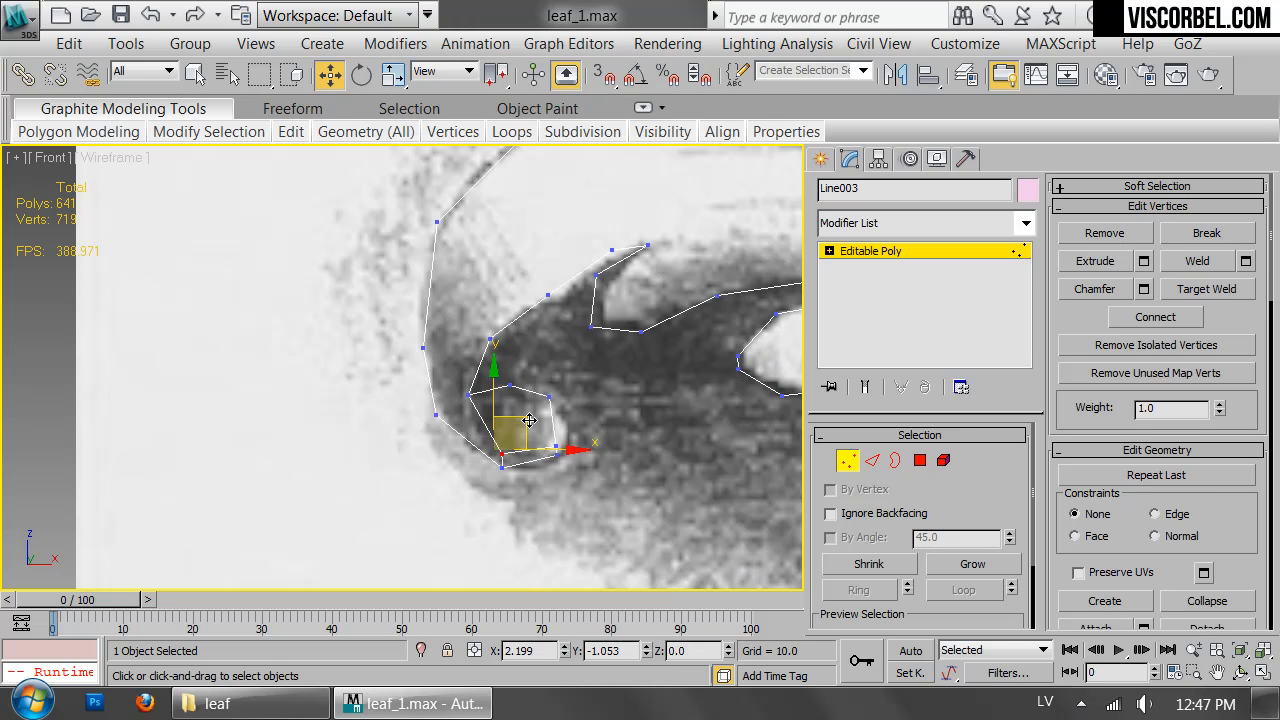
click(546, 470)
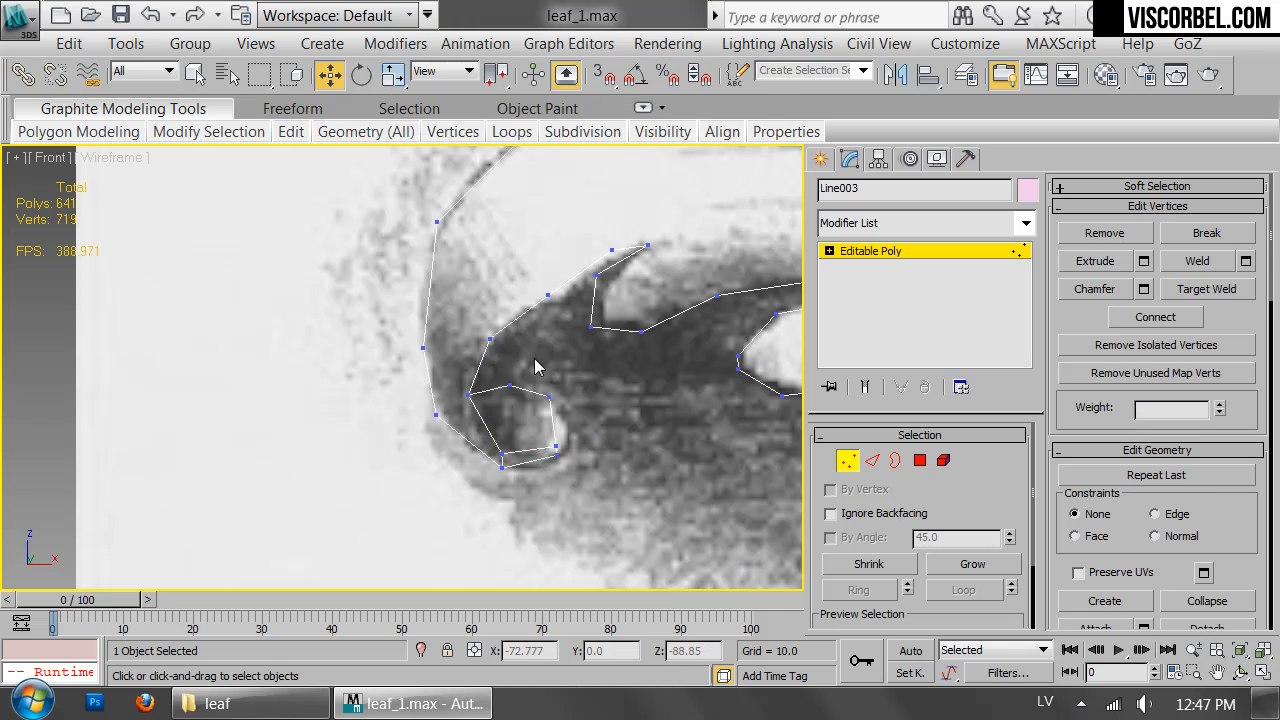
Cut a second line of edges along the bottom of the curled tip and up around the curl's outer bend.
right_click(620, 355)
click(541, 116)
middle_drag(551, 295, 478, 425)
scroll(551, 298, down, 1)
scroll(443, 493, up, 2)
middle_drag(443, 493, 500, 425)
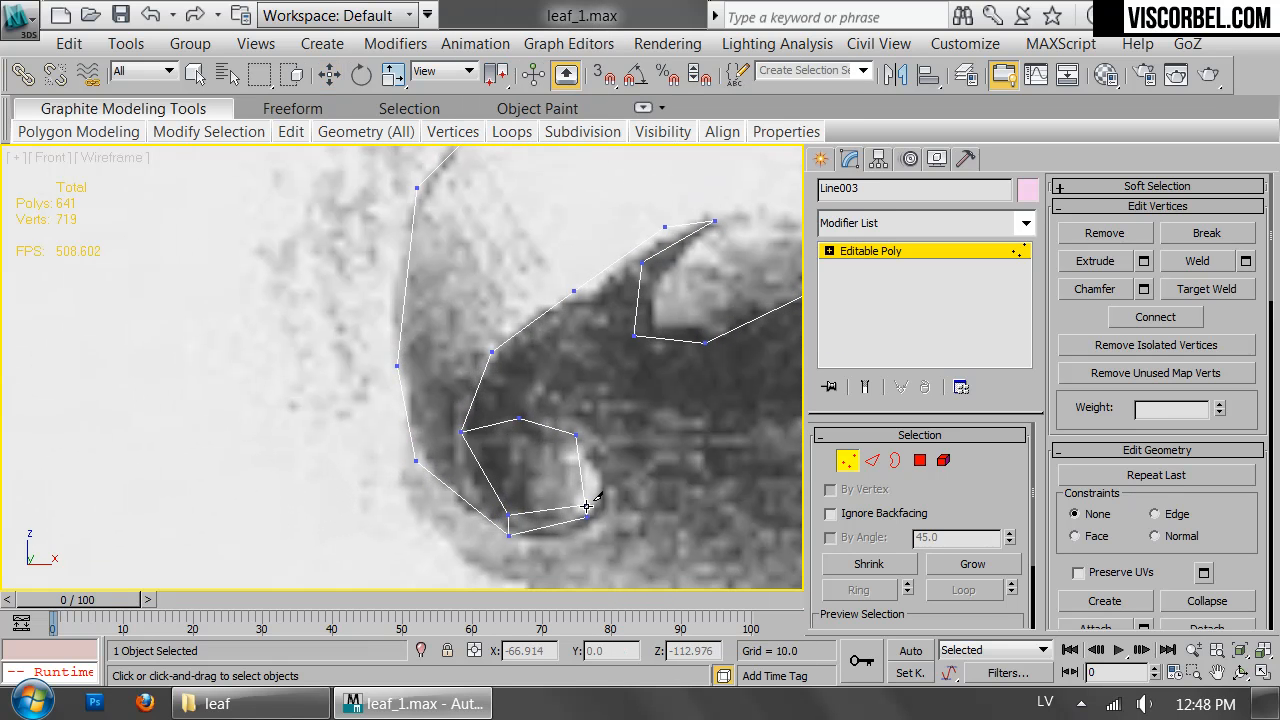
scroll(583, 513, up, 2)
middle_drag(583, 513, 619, 413)
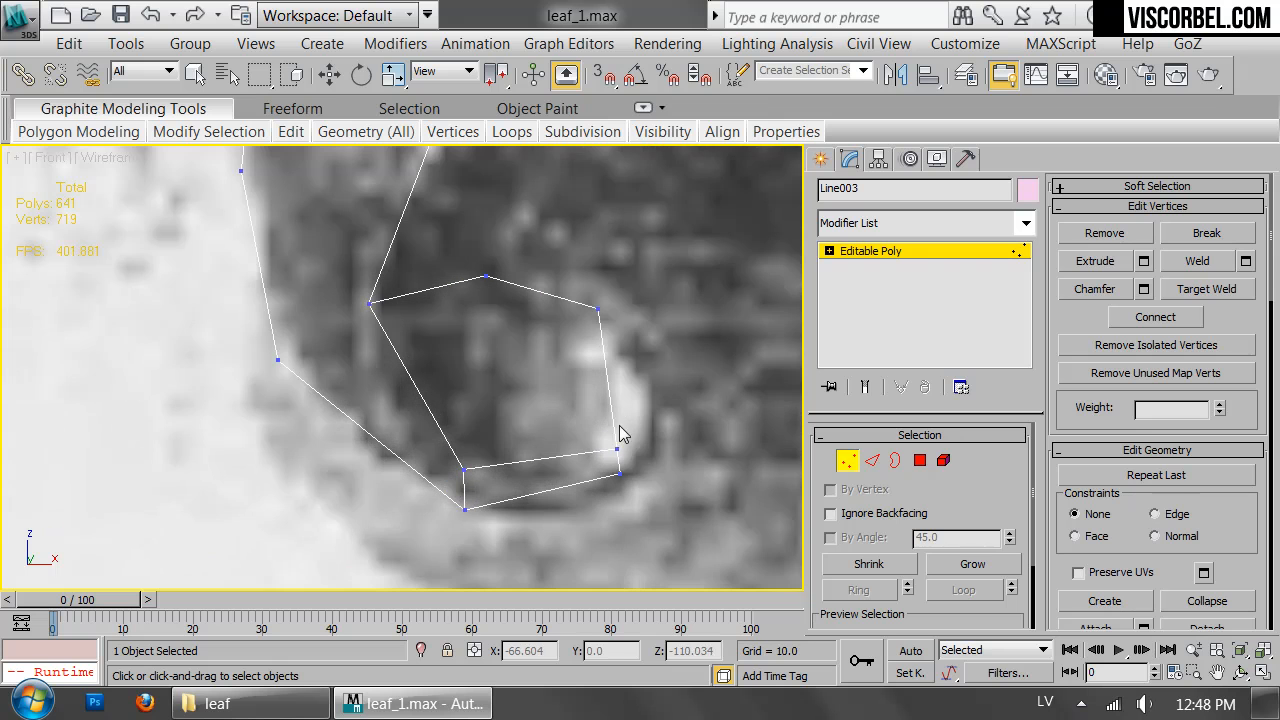
click(620, 462)
click(464, 489)
click(320, 330)
scroll(375, 235, down, 1)
middle_drag(375, 235, 346, 461)
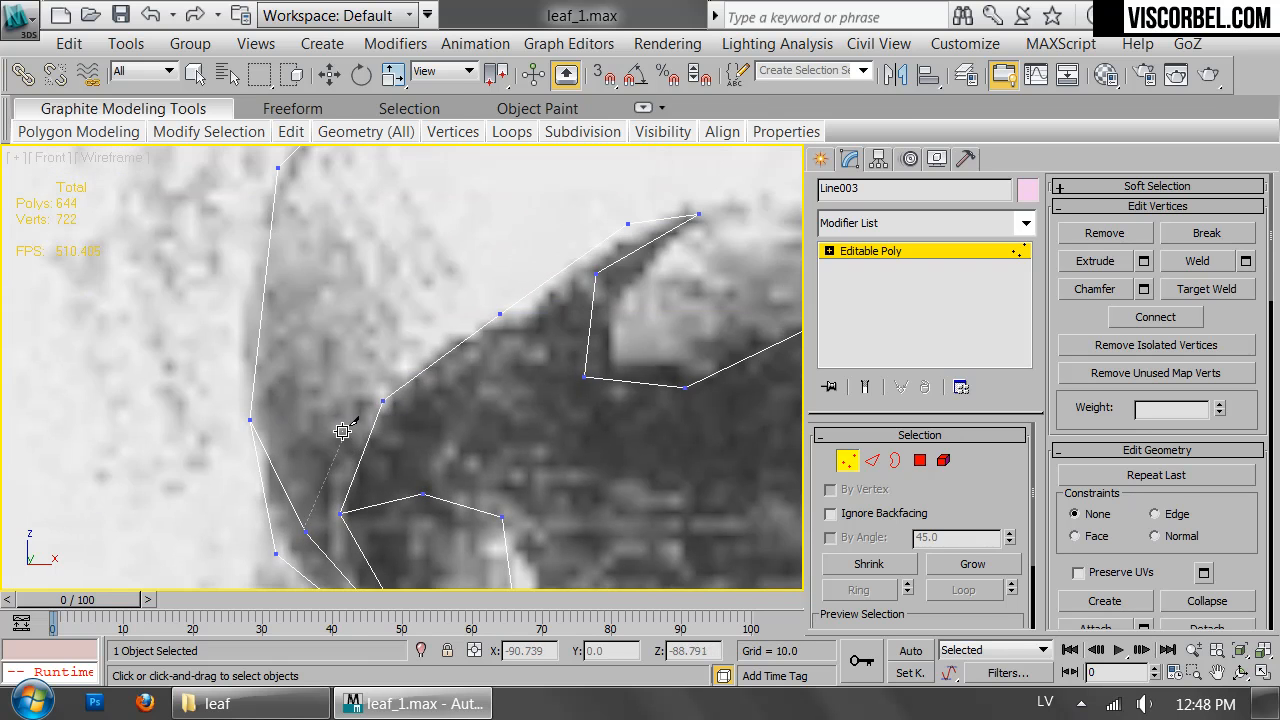
click(308, 402)
Continue the cut from the curl's outer bend along the drawn crease through the middle of the large lobe.
scroll(425, 320, down, 2)
middle_drag(423, 317, 311, 378)
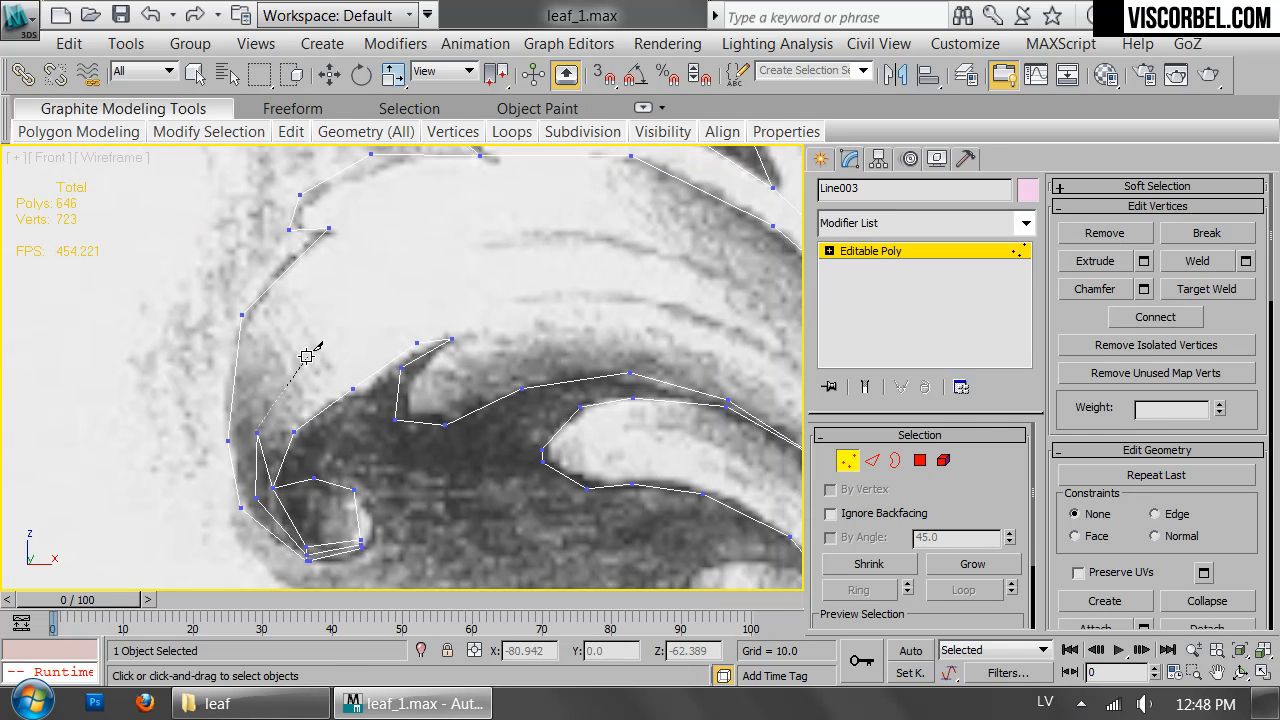
click(308, 326)
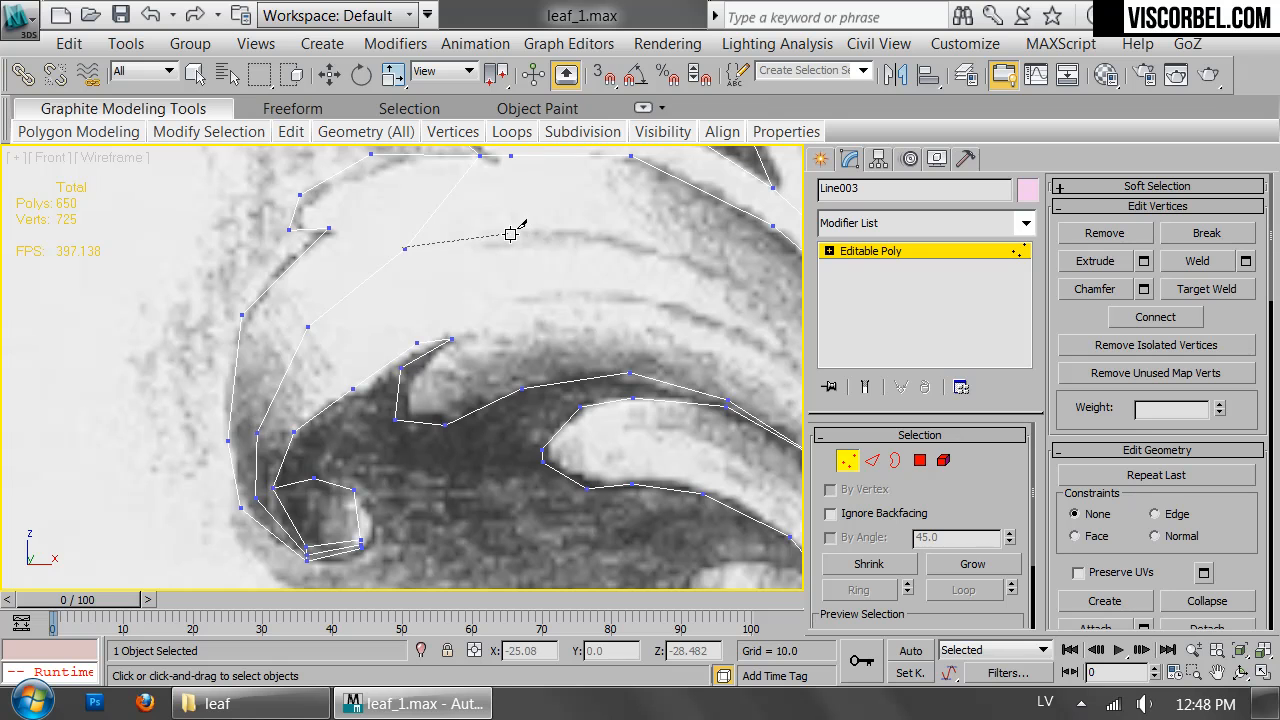
click(569, 228)
click(652, 249)
click(758, 292)
middle_drag(738, 335, 271, 263)
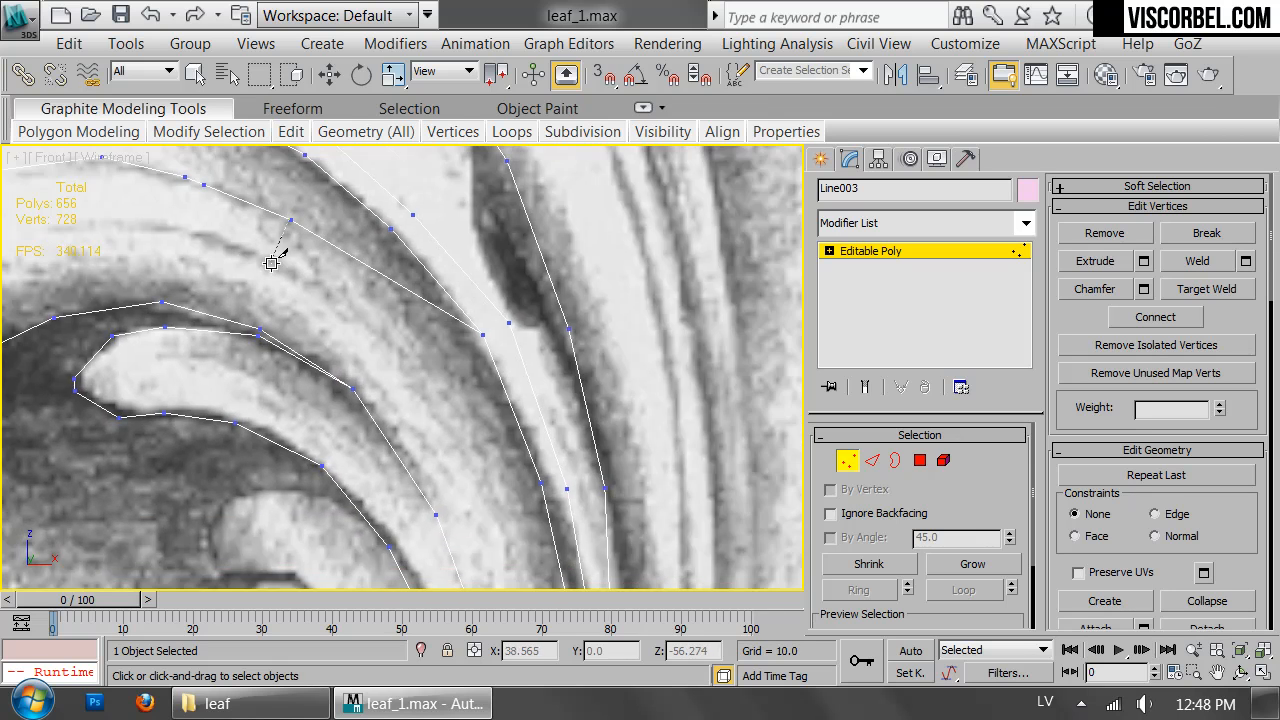
click(342, 272)
click(422, 364)
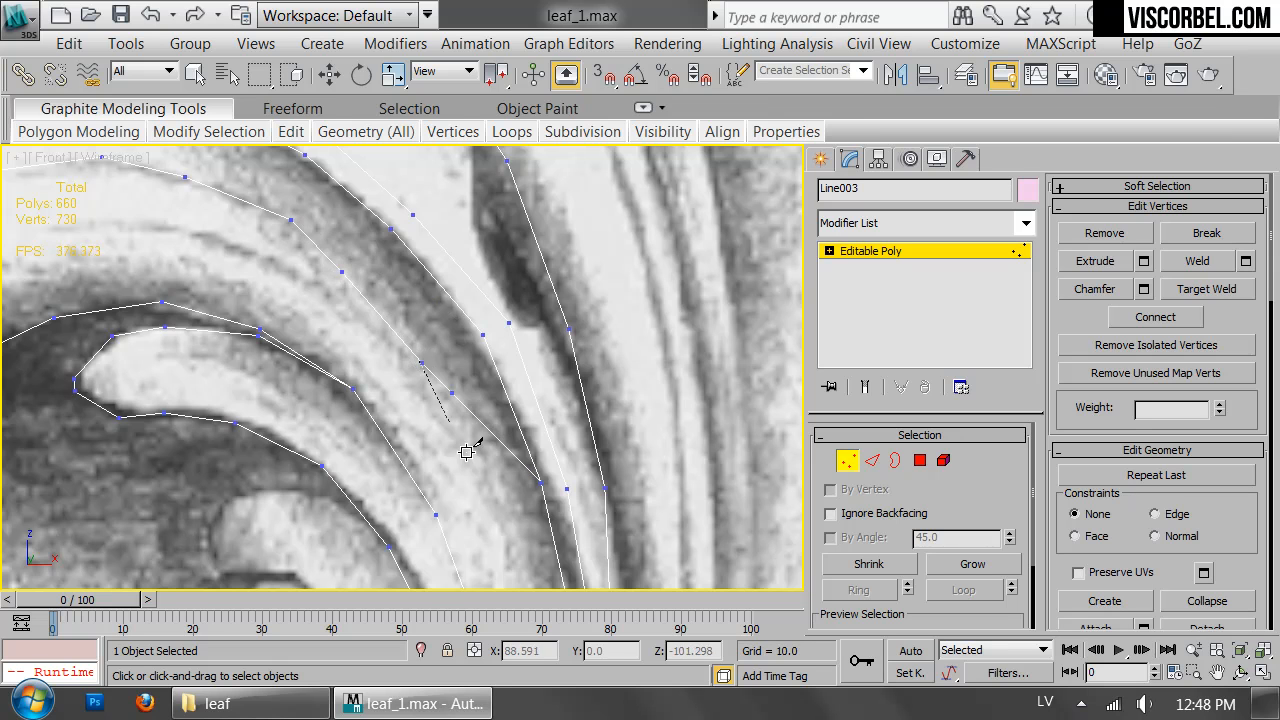
Continue the middle crease cut down the stem to the narrow tail and finish cutting.
scroll(425, 368, down, 2)
middle_drag(455, 424, 449, 384)
click(468, 420)
middle_drag(530, 506, 493, 297)
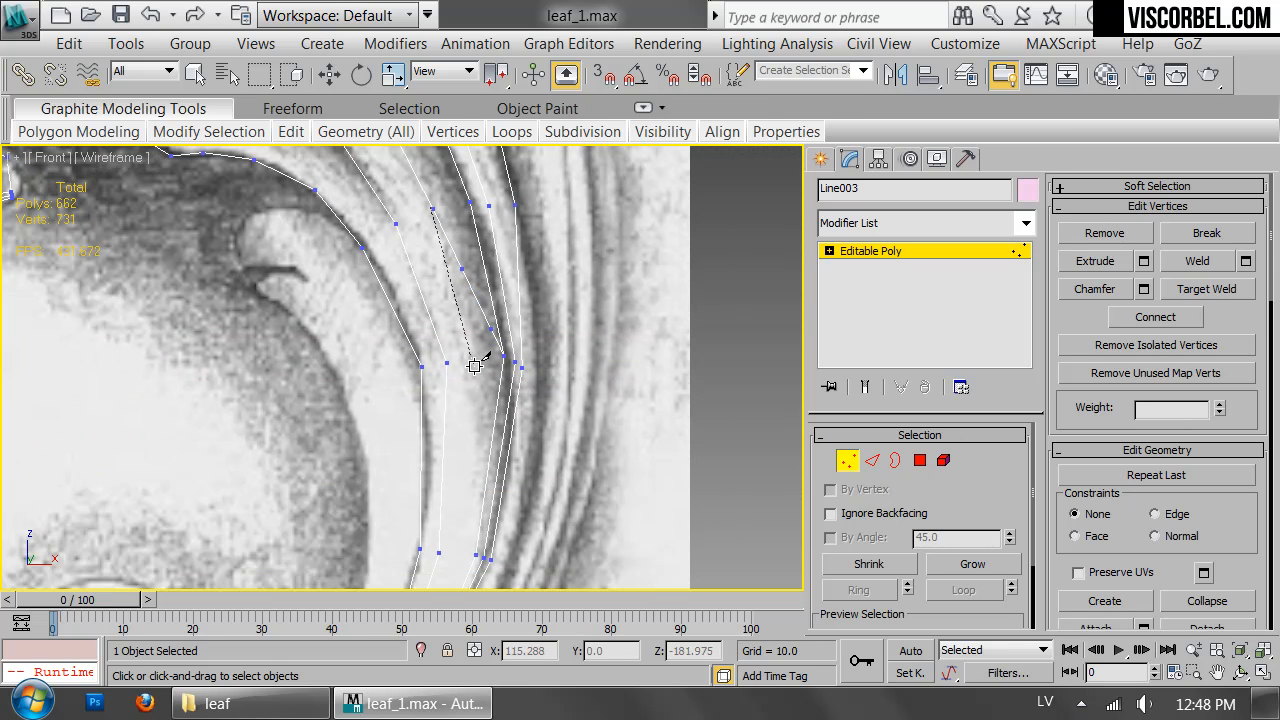
click(475, 357)
middle_drag(461, 519, 511, 346)
click(508, 382)
middle_drag(484, 430, 571, 234)
click(535, 337)
scroll(489, 432, up, 5)
click(364, 462)
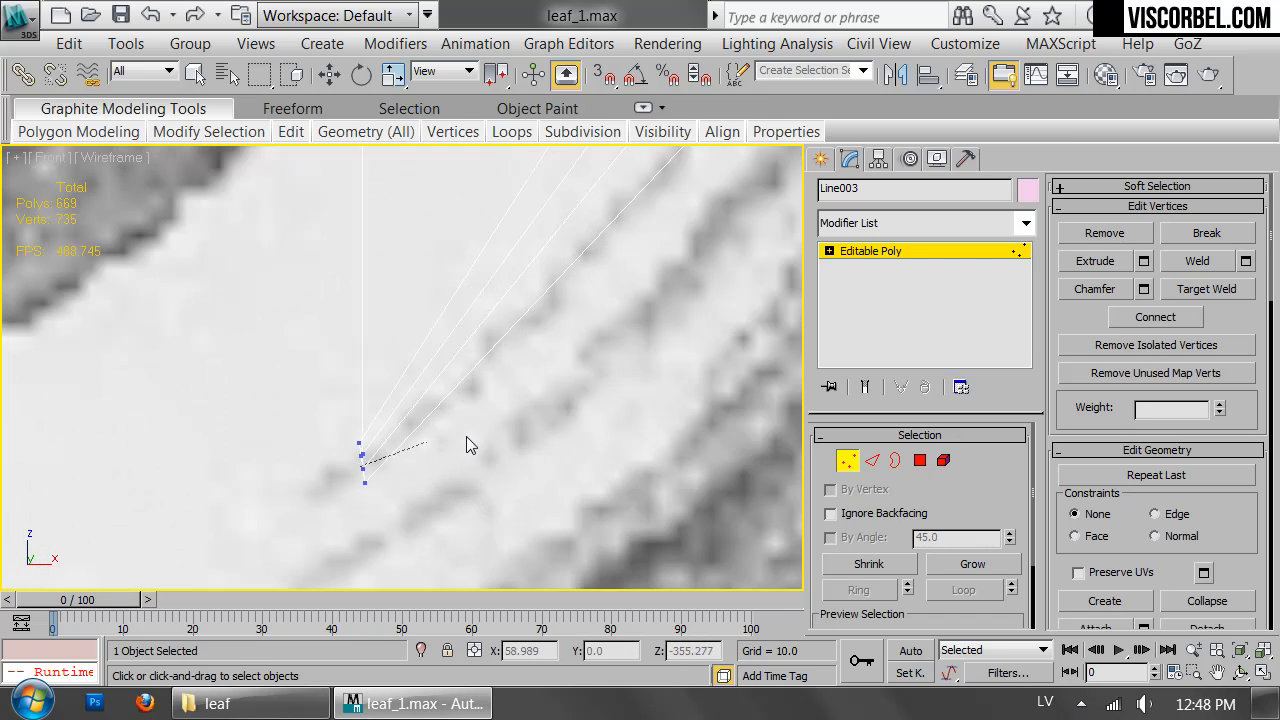
scroll(598, 179, down, 5)
middle_drag(598, 179, 526, 446)
middle_drag(548, 336, 539, 396)
scroll(542, 324, down, 2)
scroll(539, 396, down, 4)
scroll(460, 237, up, 2)
key(w)
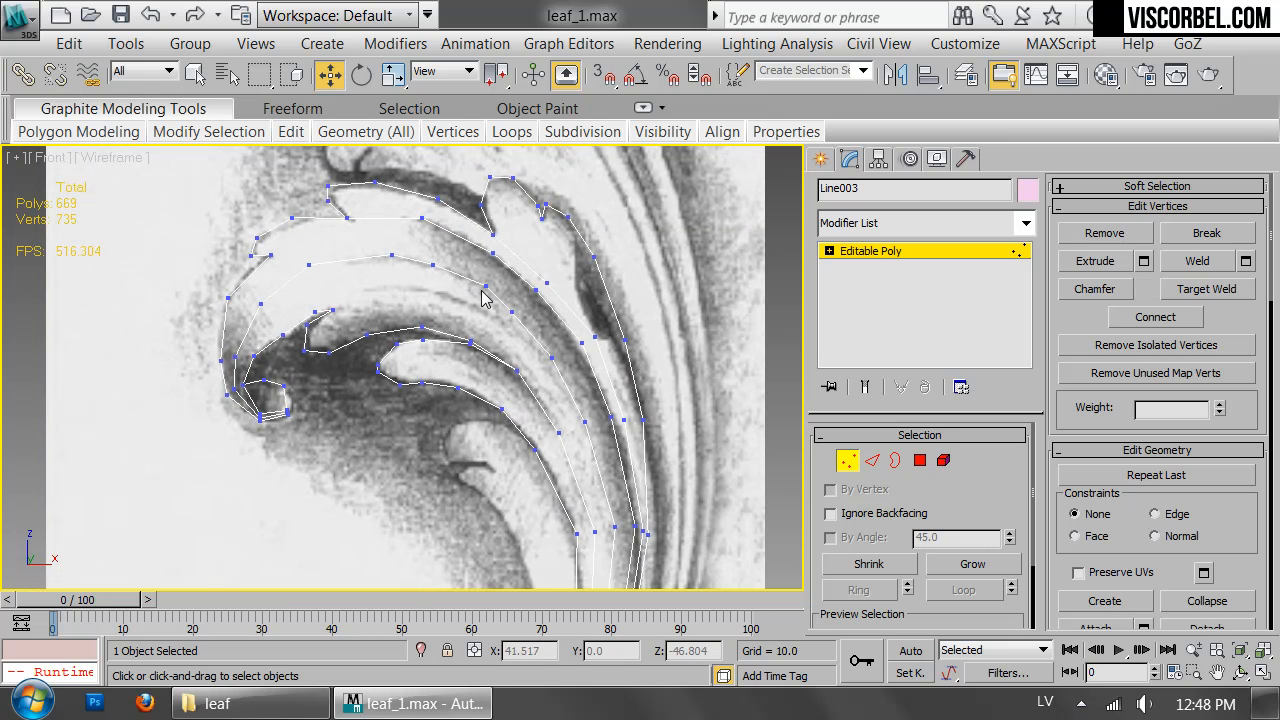
Show the leaf shaded and reposition the vertices along the large lobe's middle crease to even out its curve.
key(F3)
scroll(510, 295, up, 2)
click(530, 356)
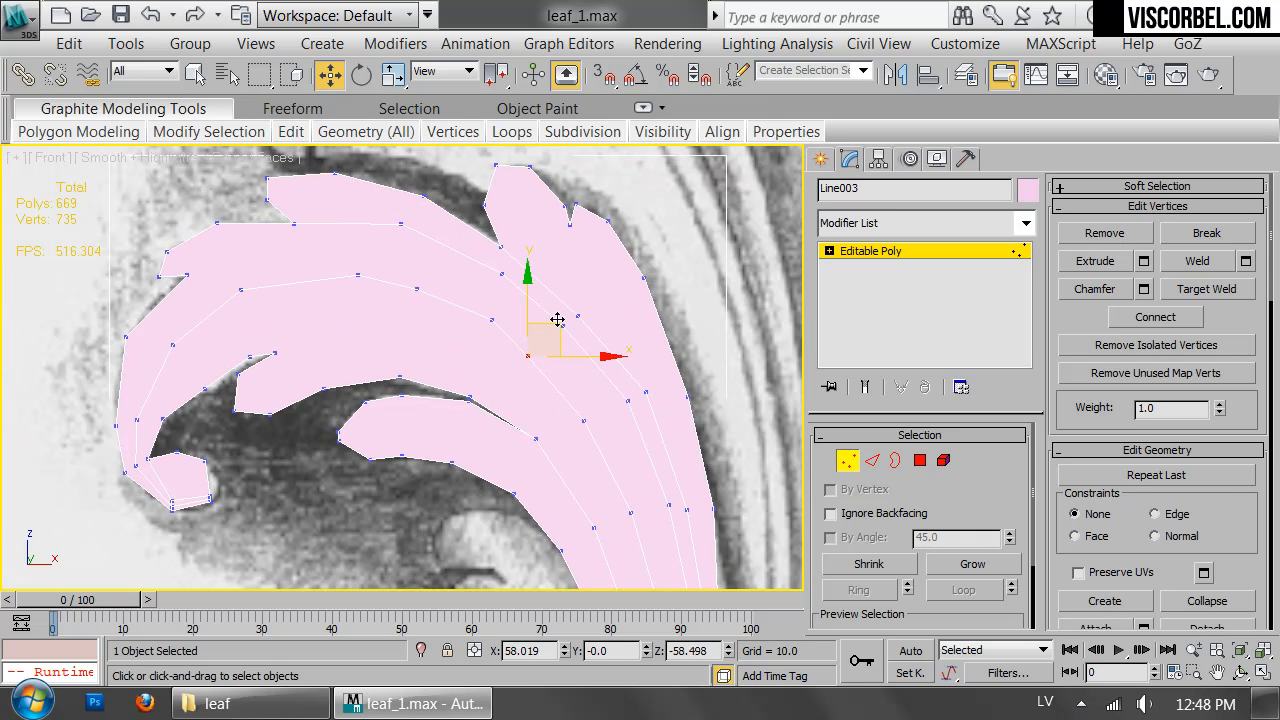
drag(561, 319, 561, 319)
click(486, 318)
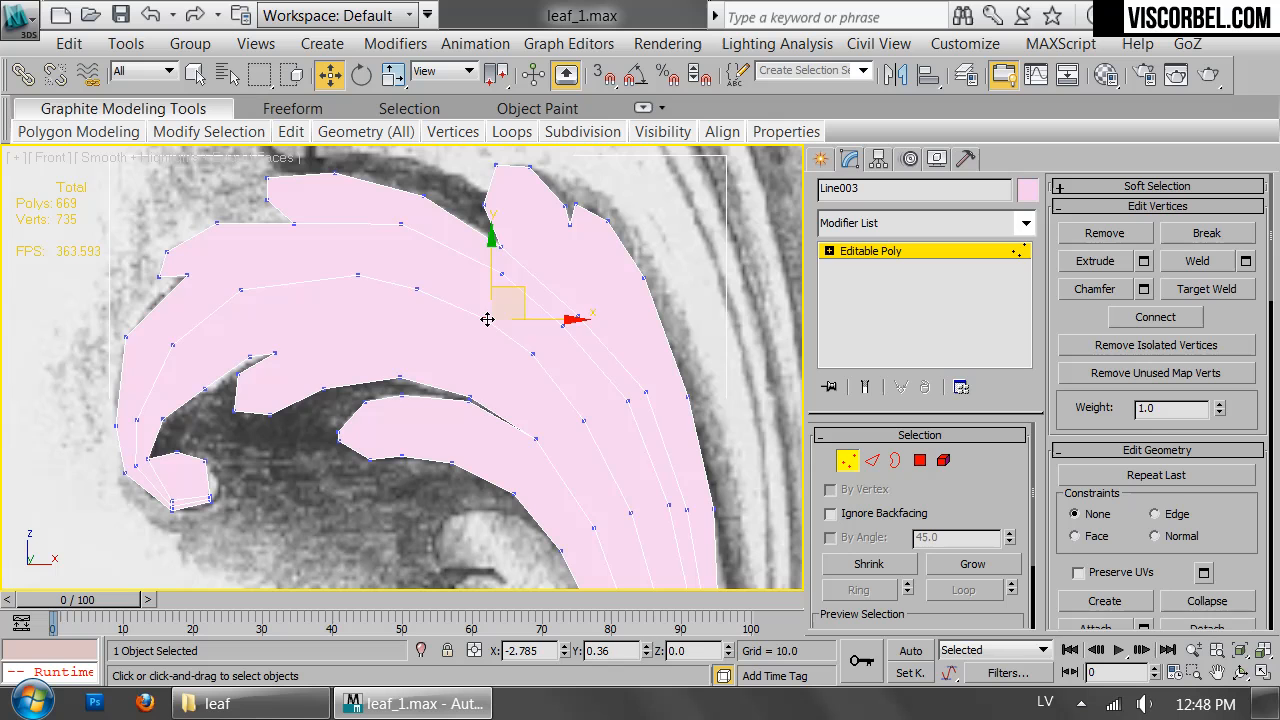
click(360, 276)
click(238, 292)
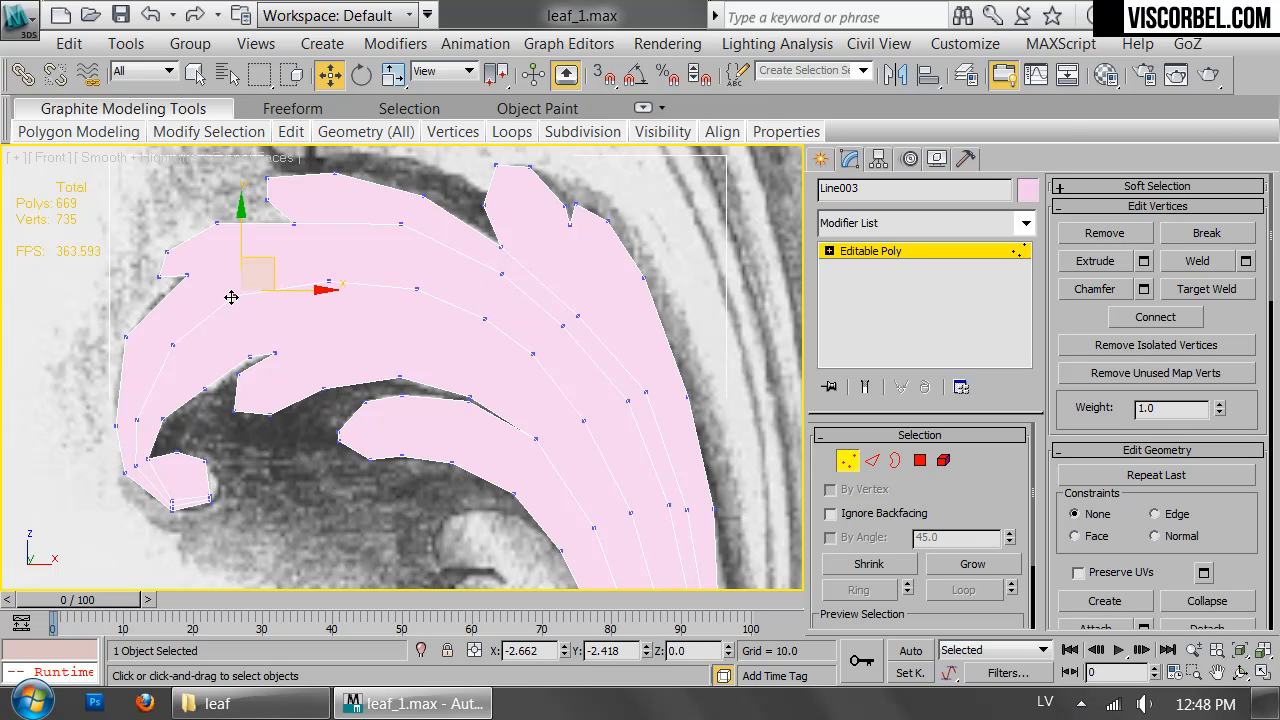
drag(231, 302, 231, 302)
click(335, 306)
click(329, 281)
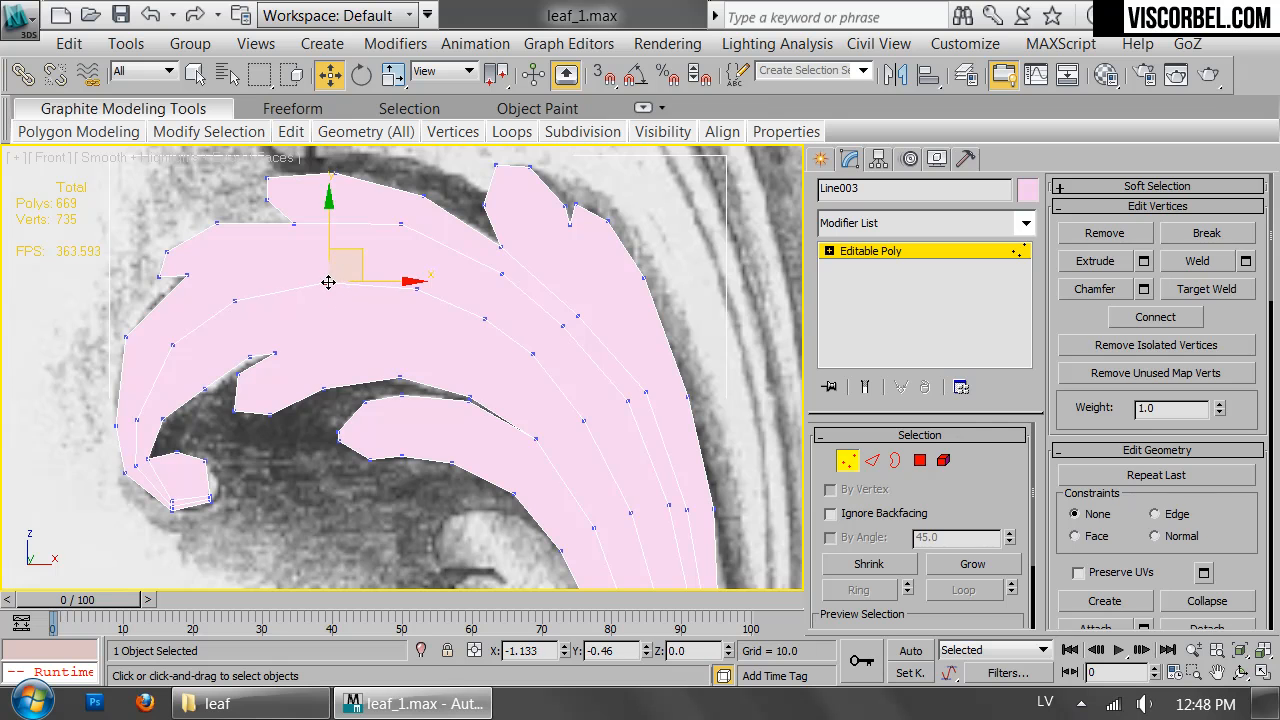
Nudge the vertex on the outer crease below the rounded lobe's notch and leave vertex editing.
key(1)
scroll(591, 354, down, 4)
middle_drag(591, 354, 629, 349)
key(1)
scroll(629, 335, up, 4)
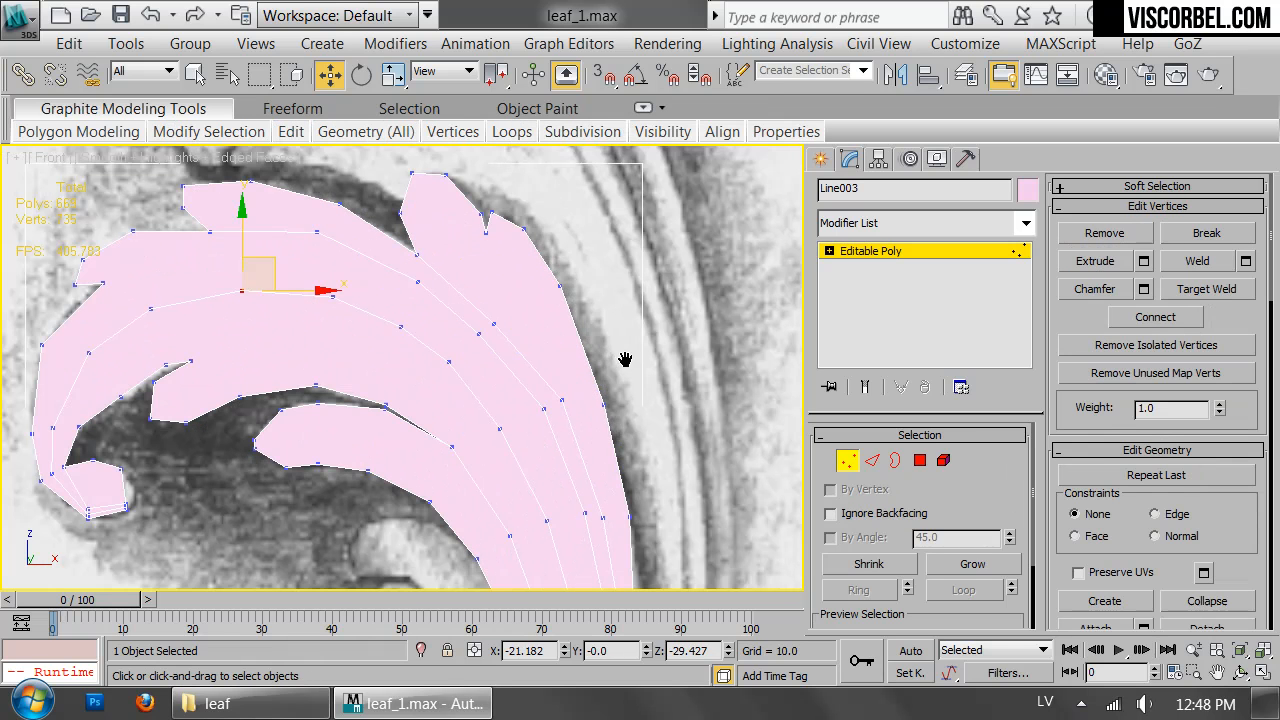
click(494, 324)
click(488, 327)
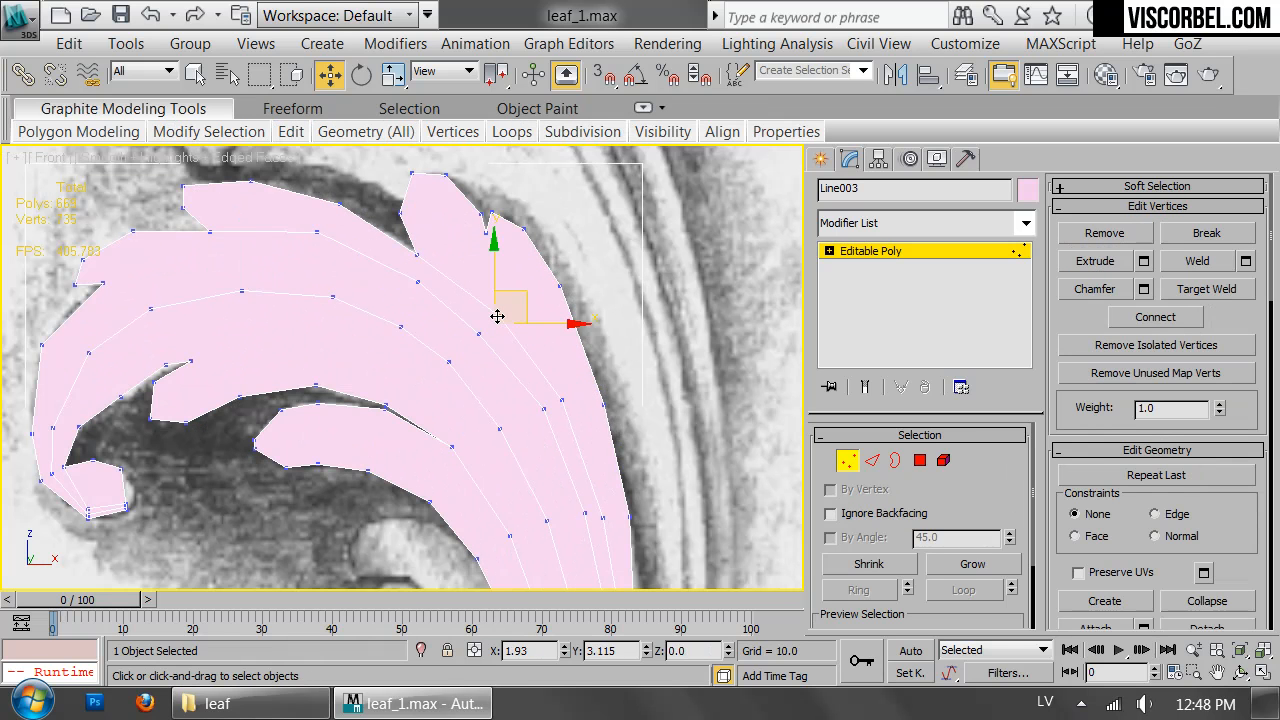
key(1)
Assign Material #1 to the leaf and set its diffuse colour to grey with saturation 0 and value 79.
key(m)
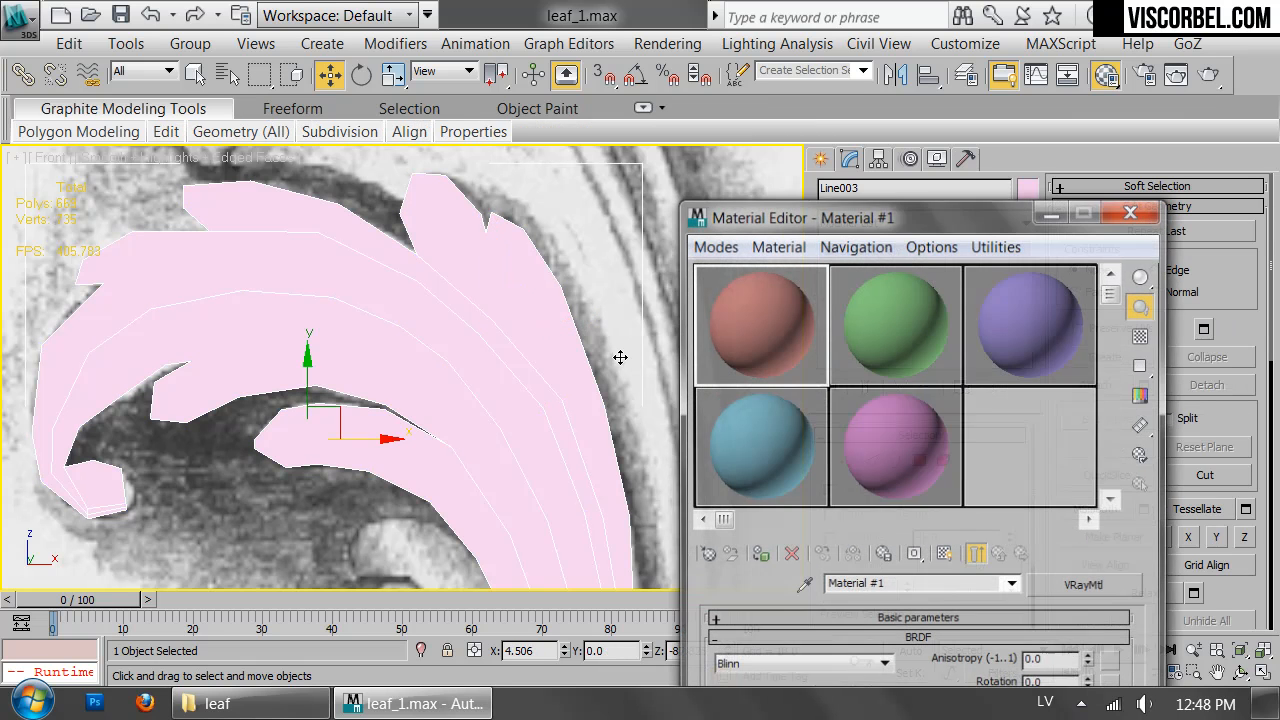
click(762, 557)
click(791, 619)
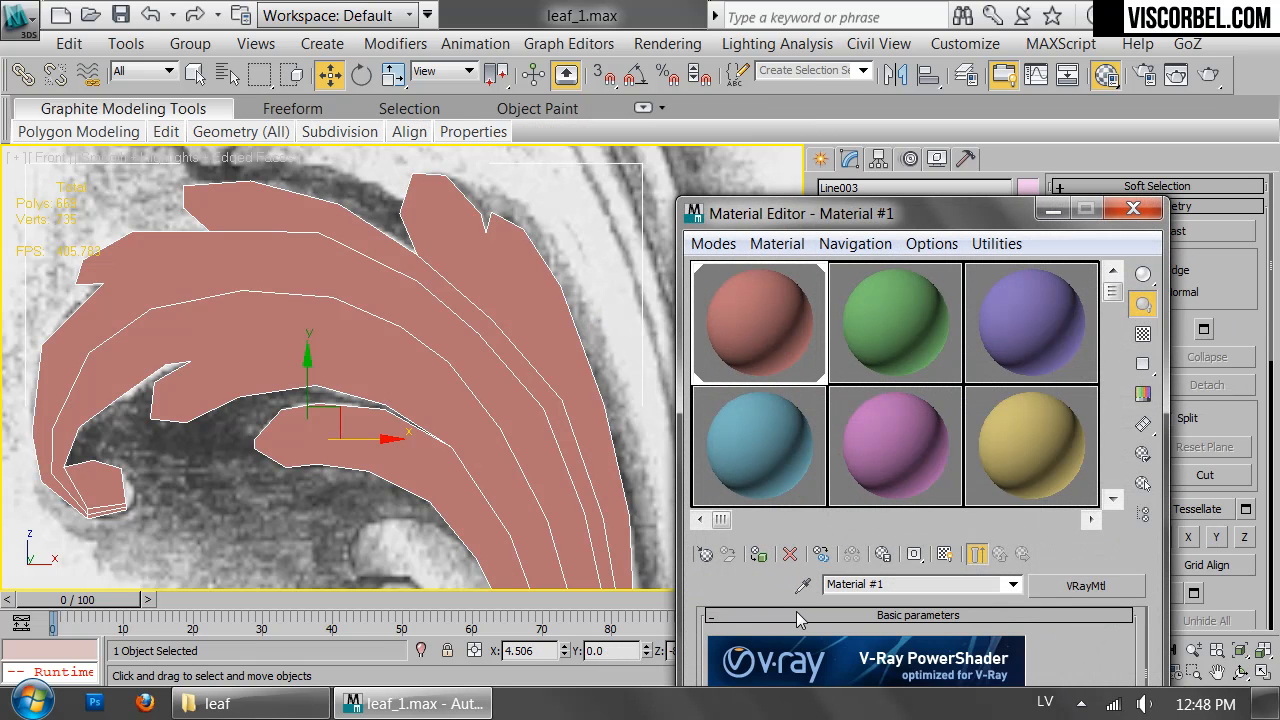
drag(800, 630, 843, 486)
click(849, 520)
drag(829, 620, 835, 680)
click(836, 668)
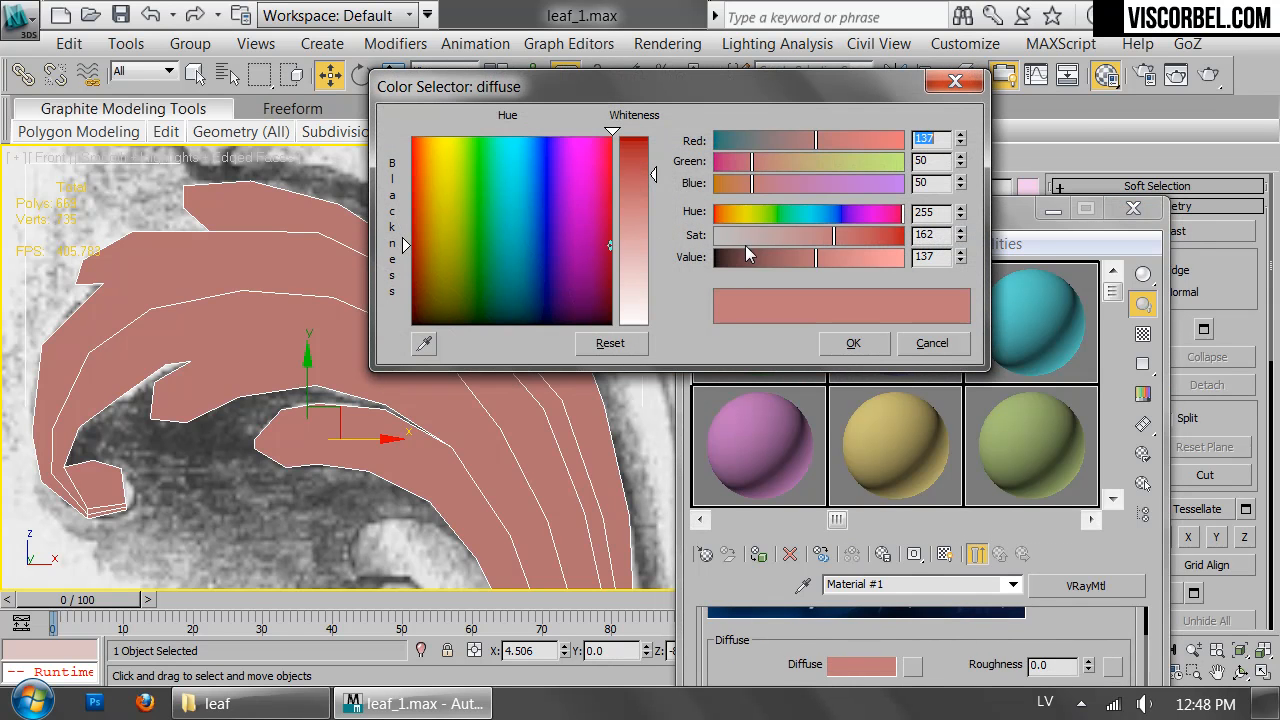
drag(739, 243, 674, 250)
drag(770, 257, 773, 261)
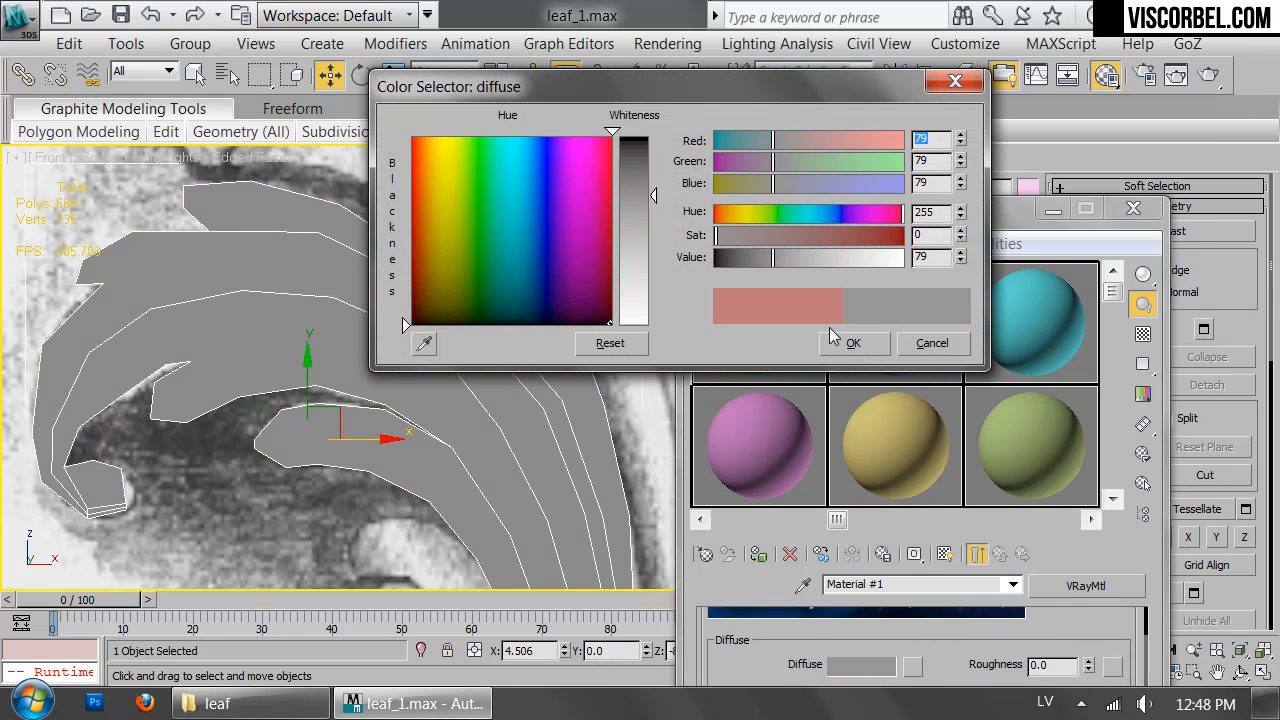
click(853, 343)
click(1133, 208)
Reselect the leaf and move the vertex on the upper crease slightly down and toward the curled tip.
scroll(517, 222, down, 3)
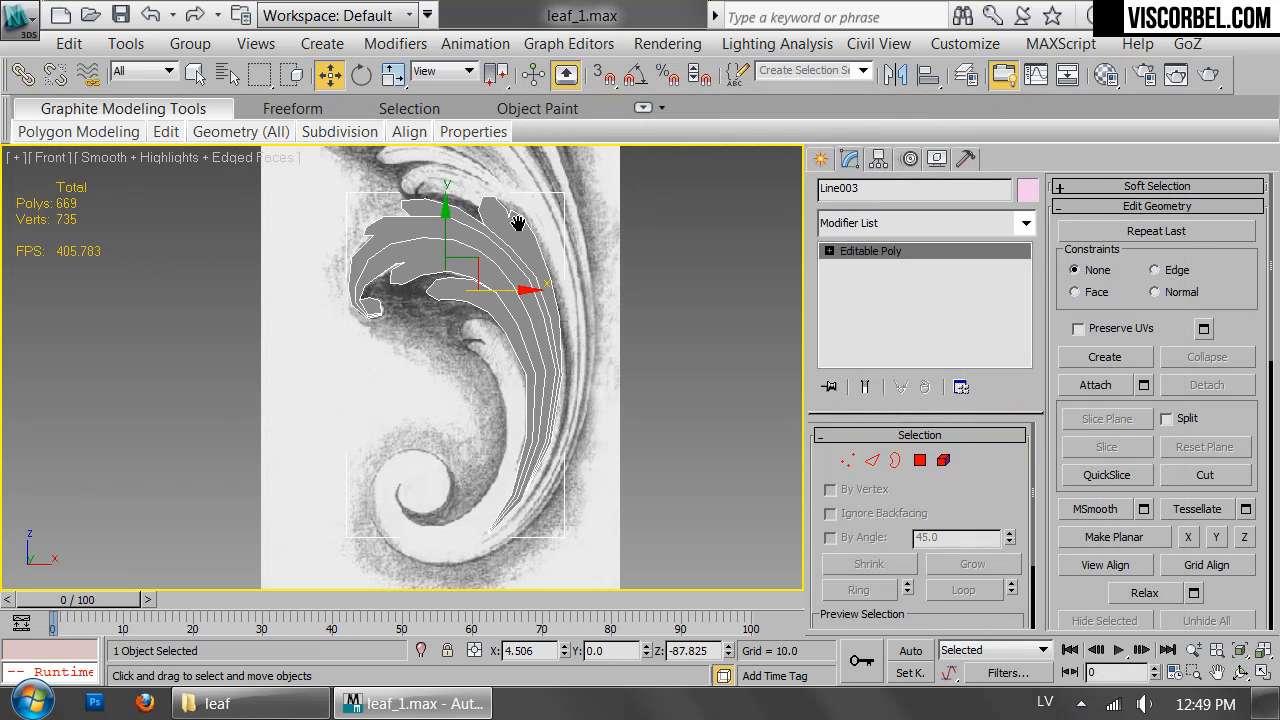
click(672, 290)
click(538, 418)
middle_drag(499, 269, 589, 341)
scroll(589, 341, up, 3)
key(1)
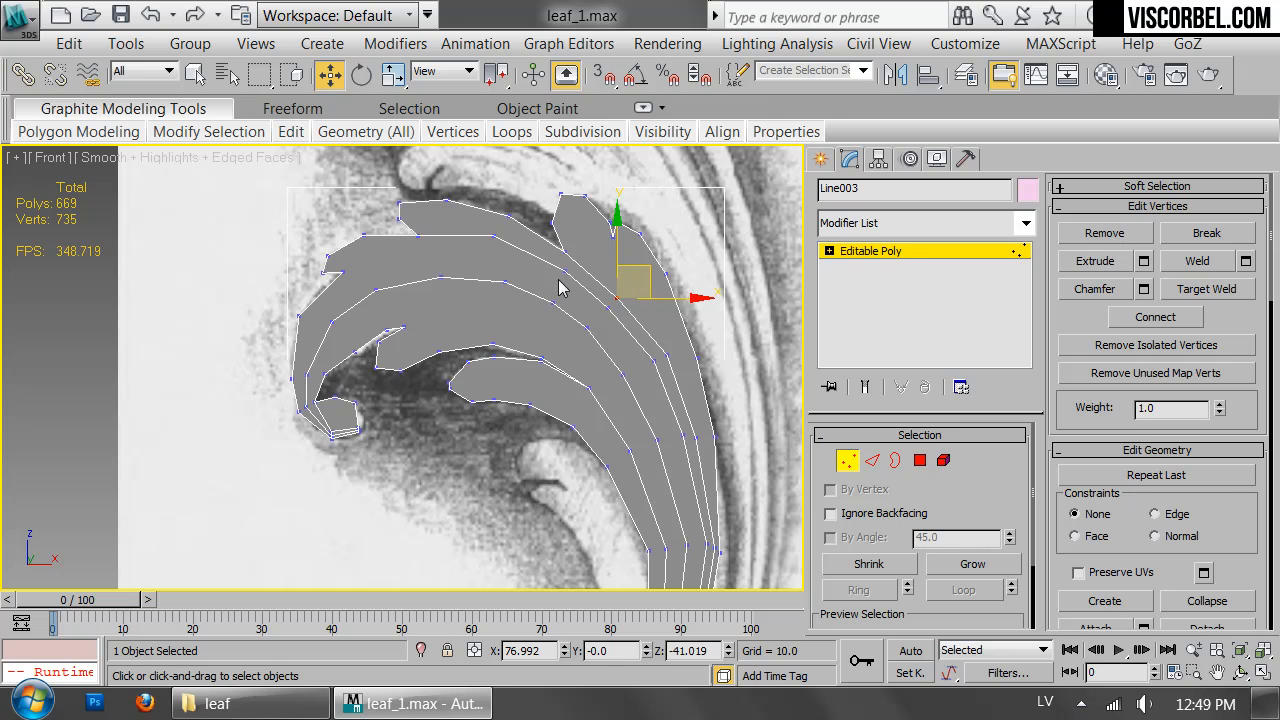
click(496, 237)
middle_drag(502, 228, 515, 291)
scroll(515, 291, up, 2)
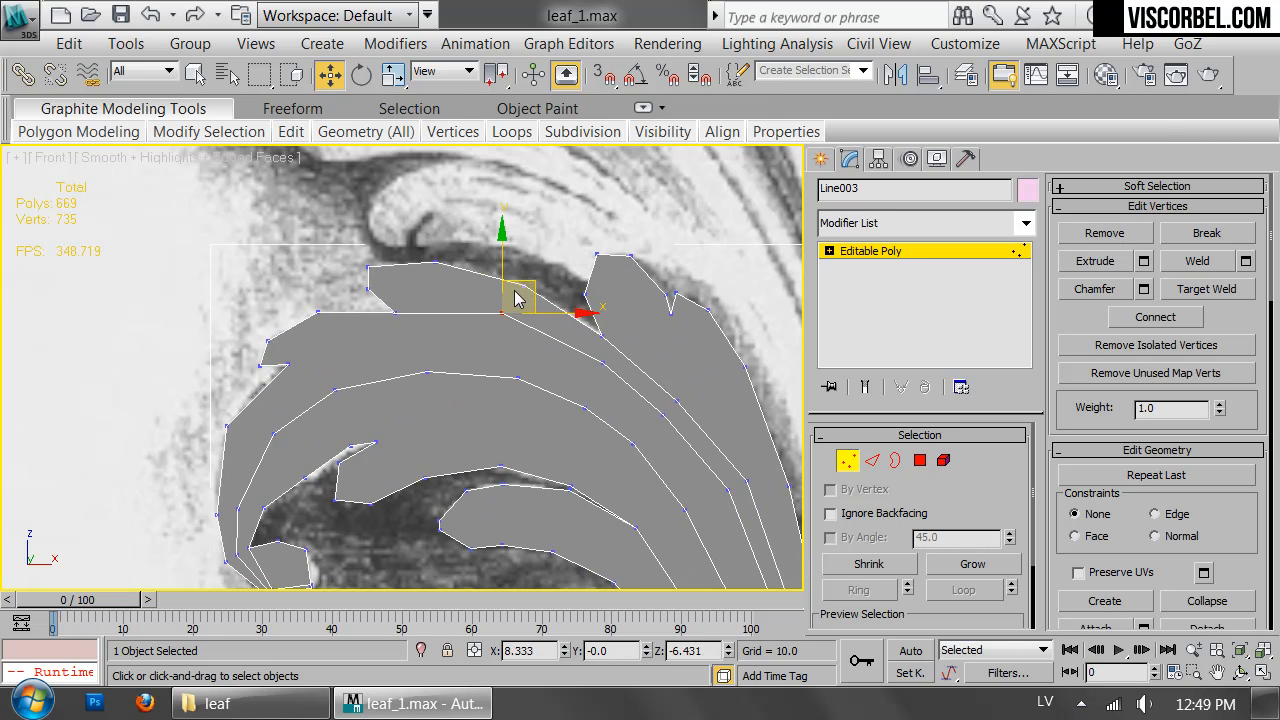
drag(521, 279, 515, 286)
Return to wireframe and cut a line of edges from the small inner lobe's notch along the drawn crease into the stem.
middle_drag(522, 412, 438, 314)
key(F3)
right_click(447, 349)
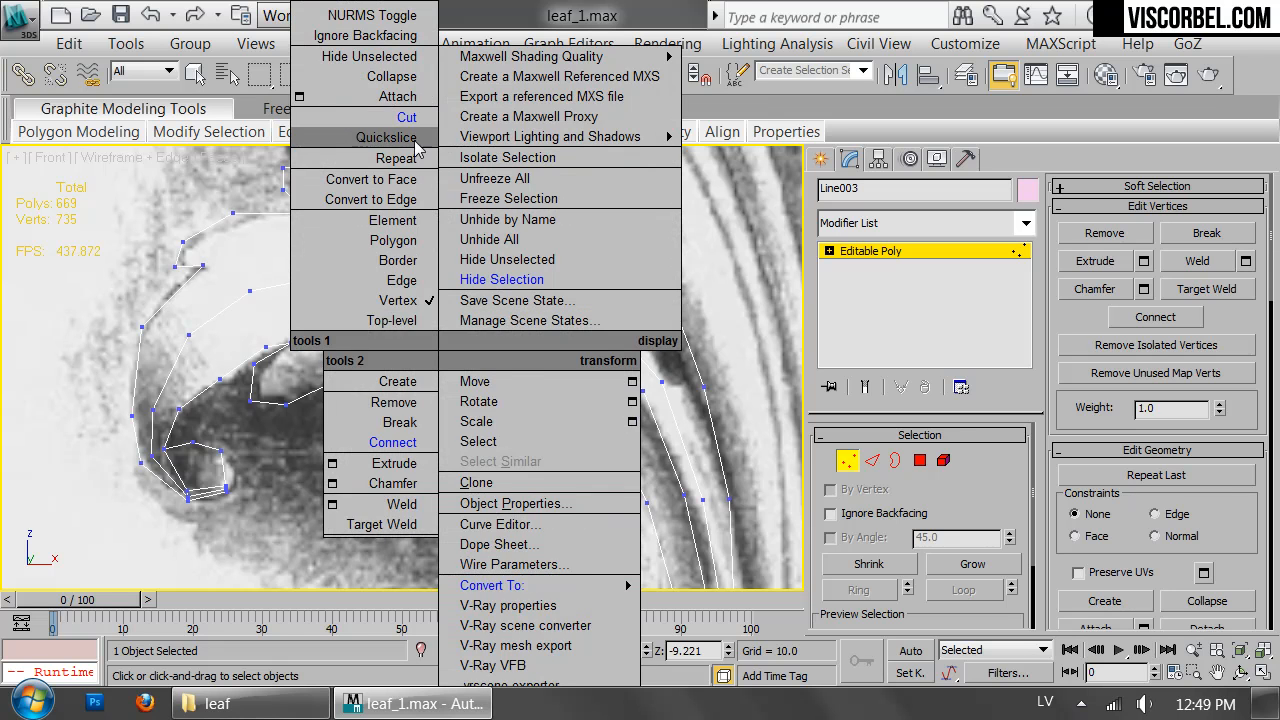
click(385, 96)
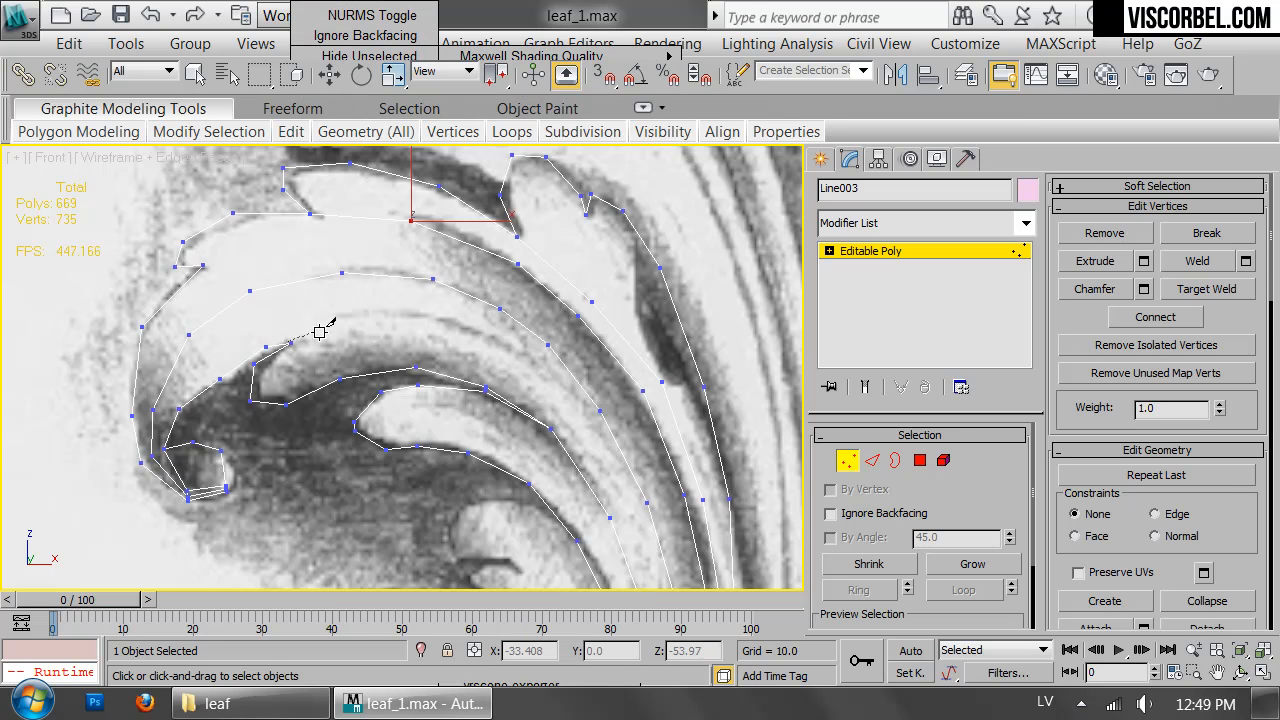
click(426, 315)
click(497, 342)
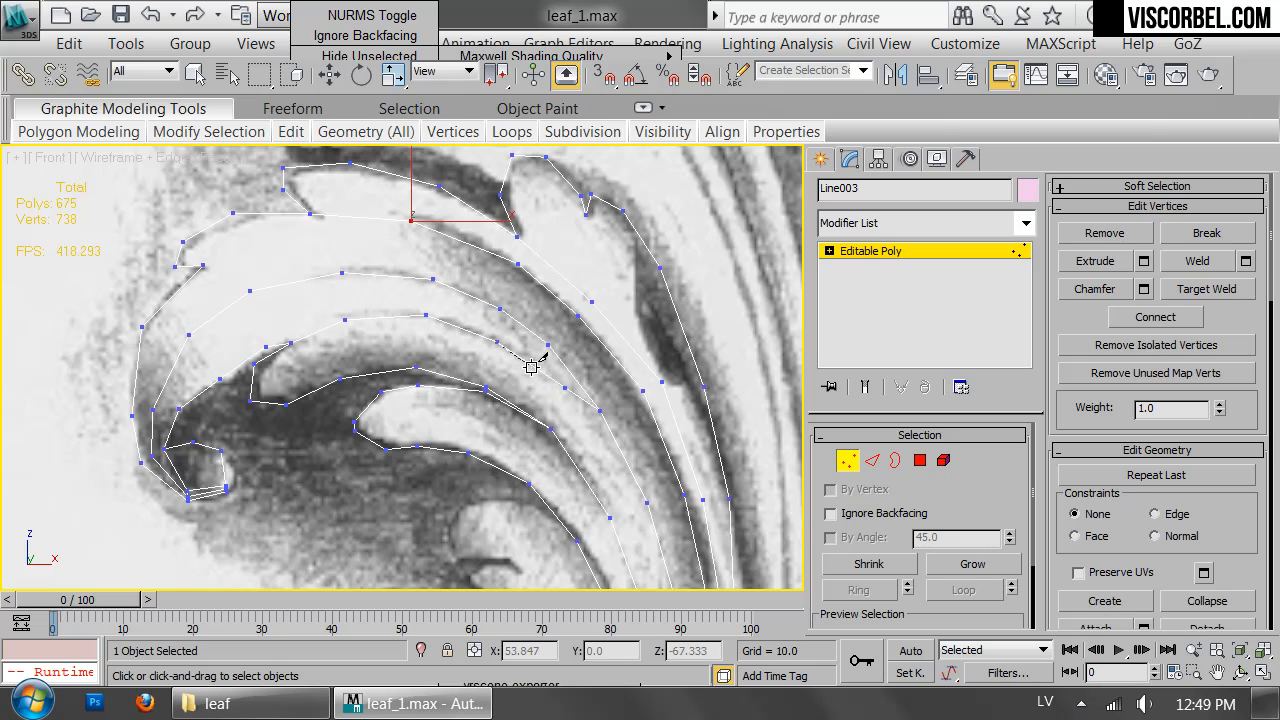
click(536, 362)
click(579, 416)
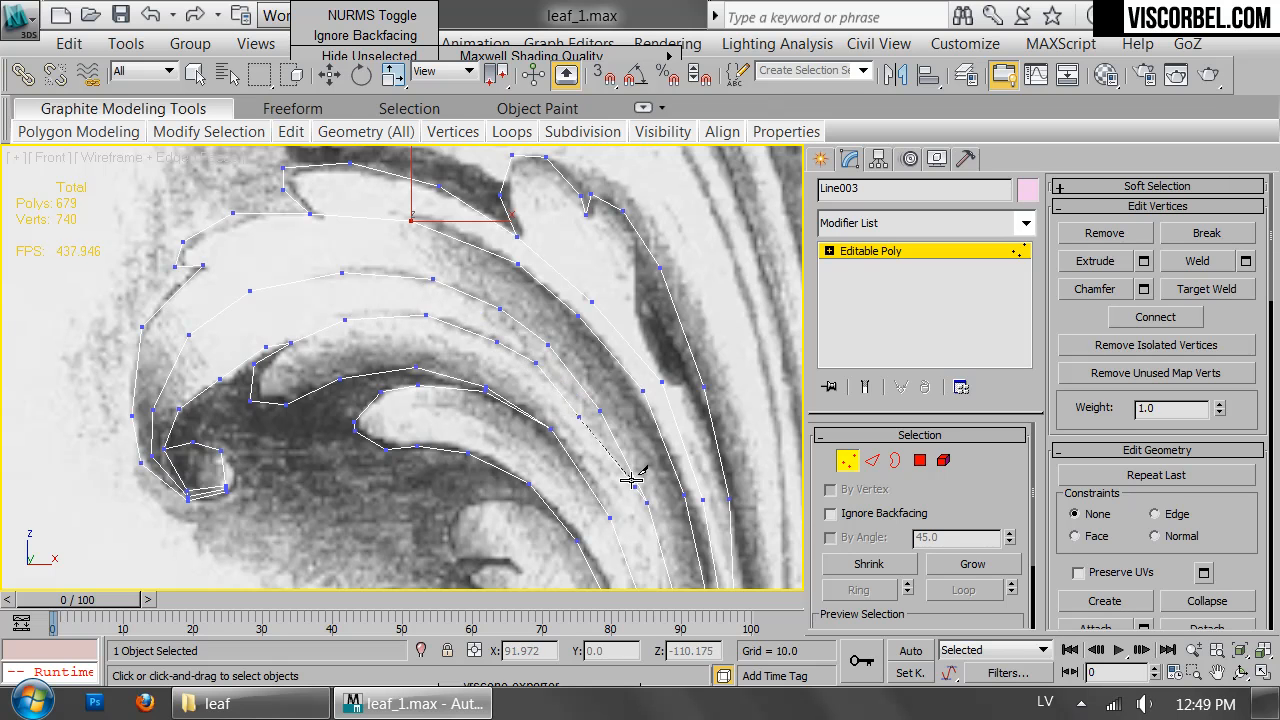
click(633, 509)
Continue the inner lobe's crease cut down the stem to the cluster of vertices near the tail and end it.
middle_drag(633, 509, 580, 233)
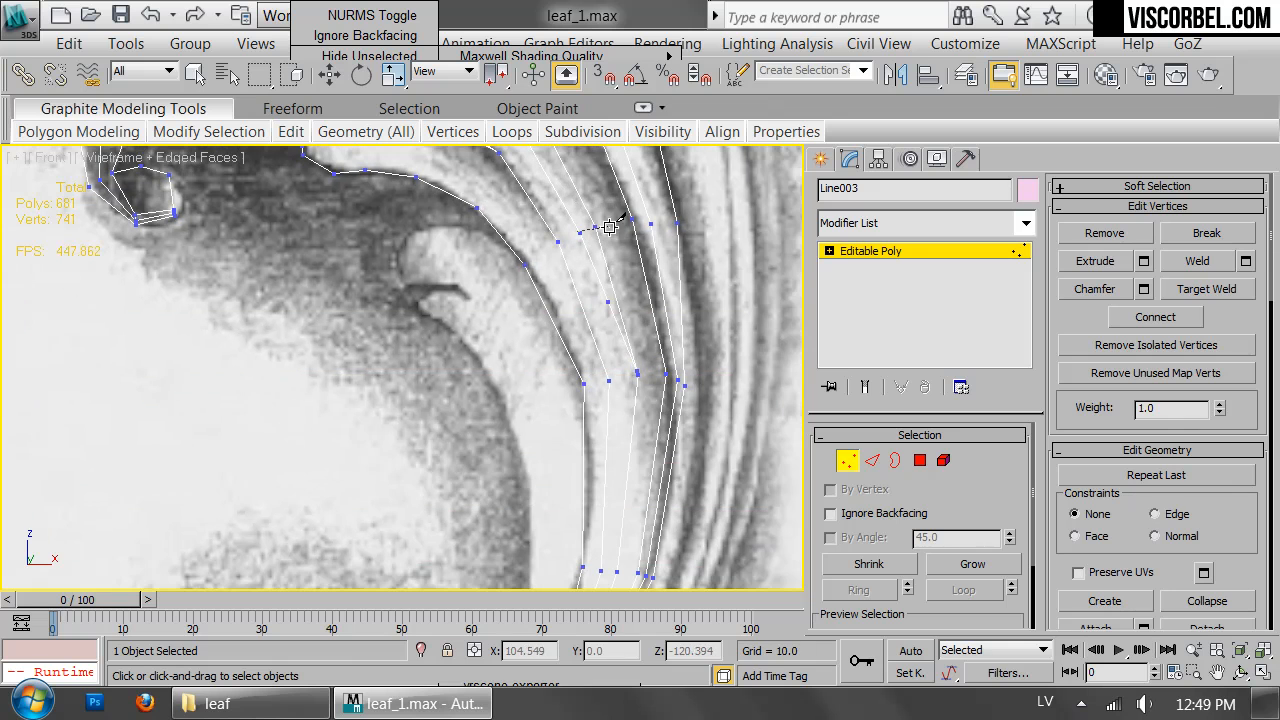
click(628, 377)
middle_drag(628, 380, 606, 293)
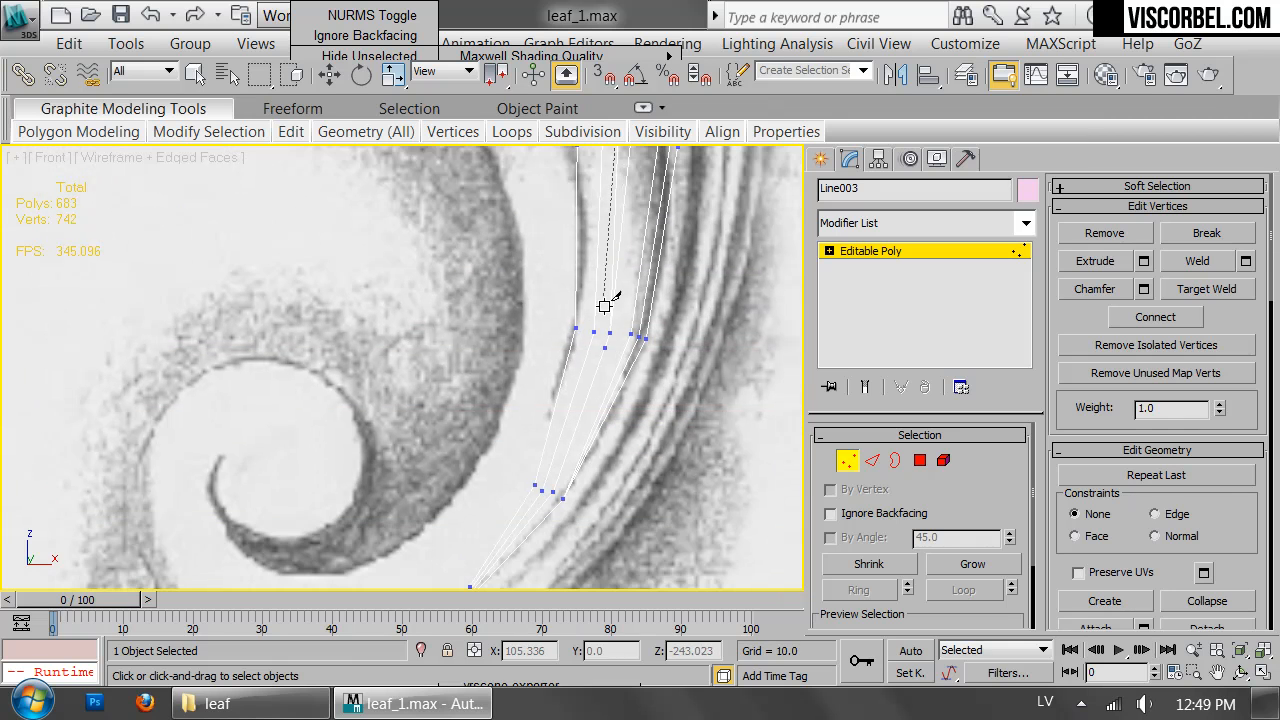
click(603, 331)
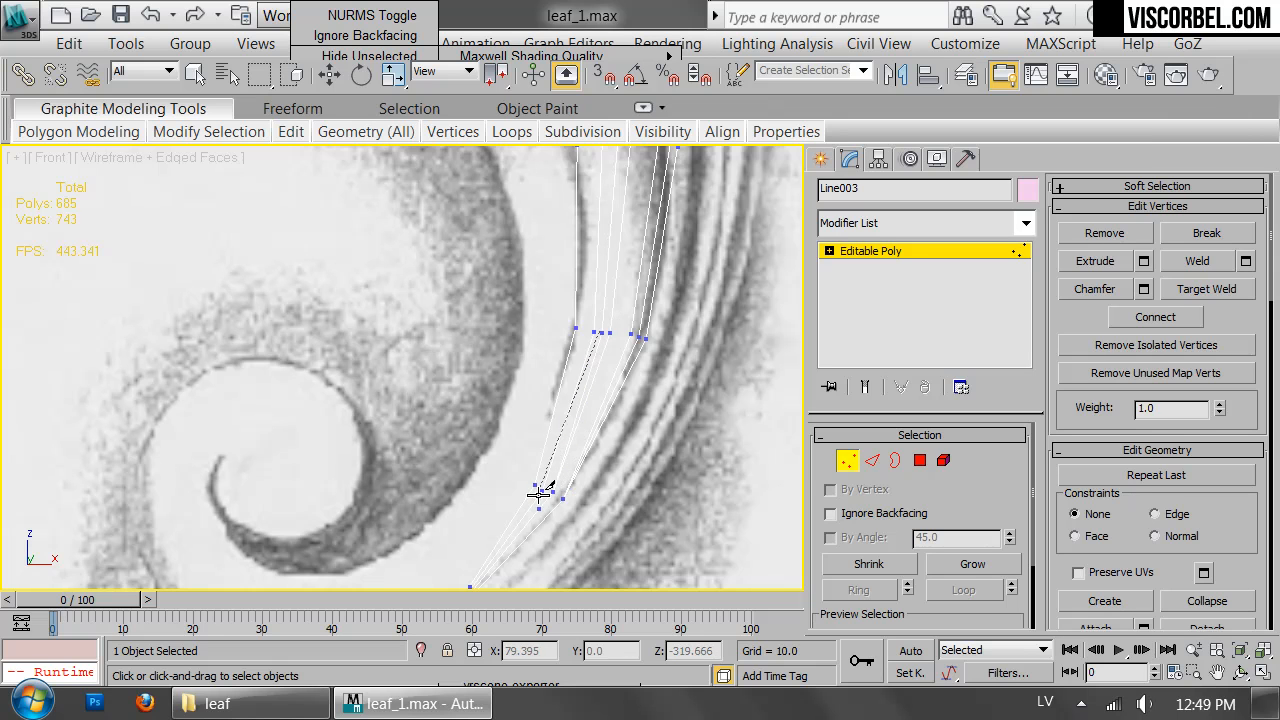
right_click(671, 360)
Cut a line of edges from the rounded upper lobe's tip down its middle, joining the stem's outer crease.
scroll(597, 238, down, 5)
middle_drag(597, 240, 603, 493)
scroll(556, 284, up, 3)
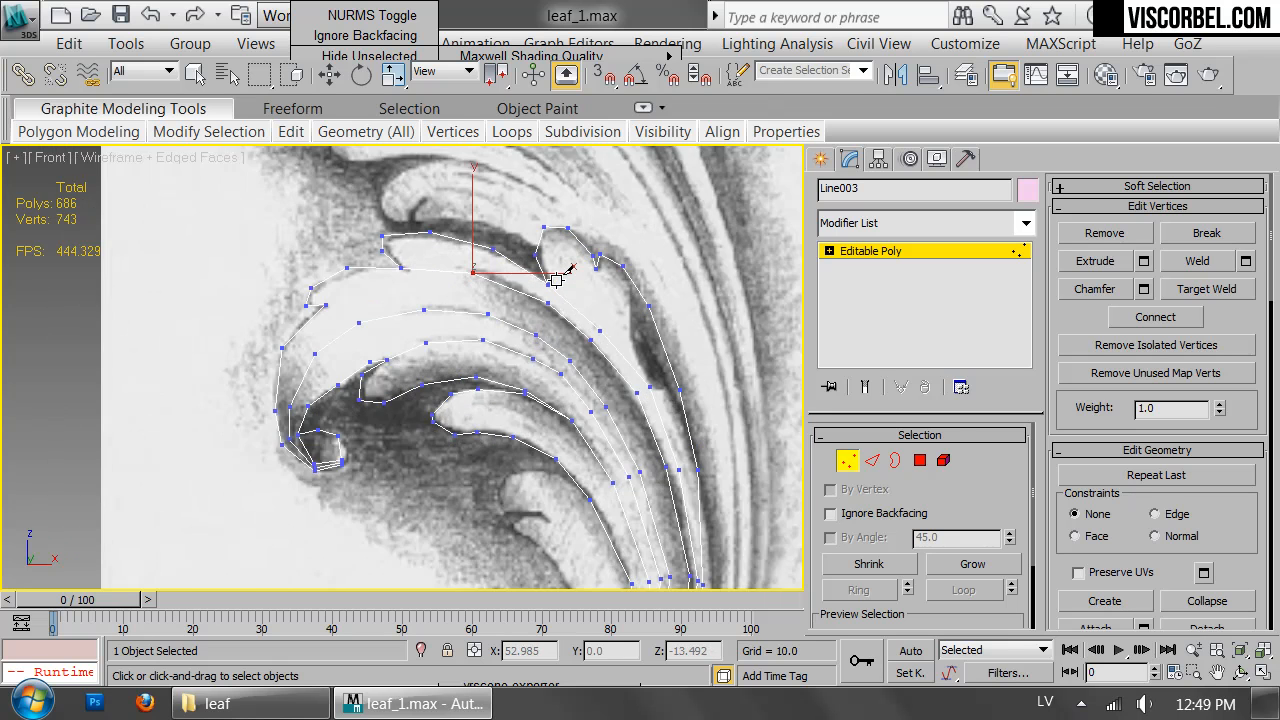
scroll(556, 280, up, 2)
middle_drag(638, 290, 575, 302)
middle_drag(570, 247, 509, 258)
click(413, 224)
click(451, 293)
click(580, 448)
click(618, 563)
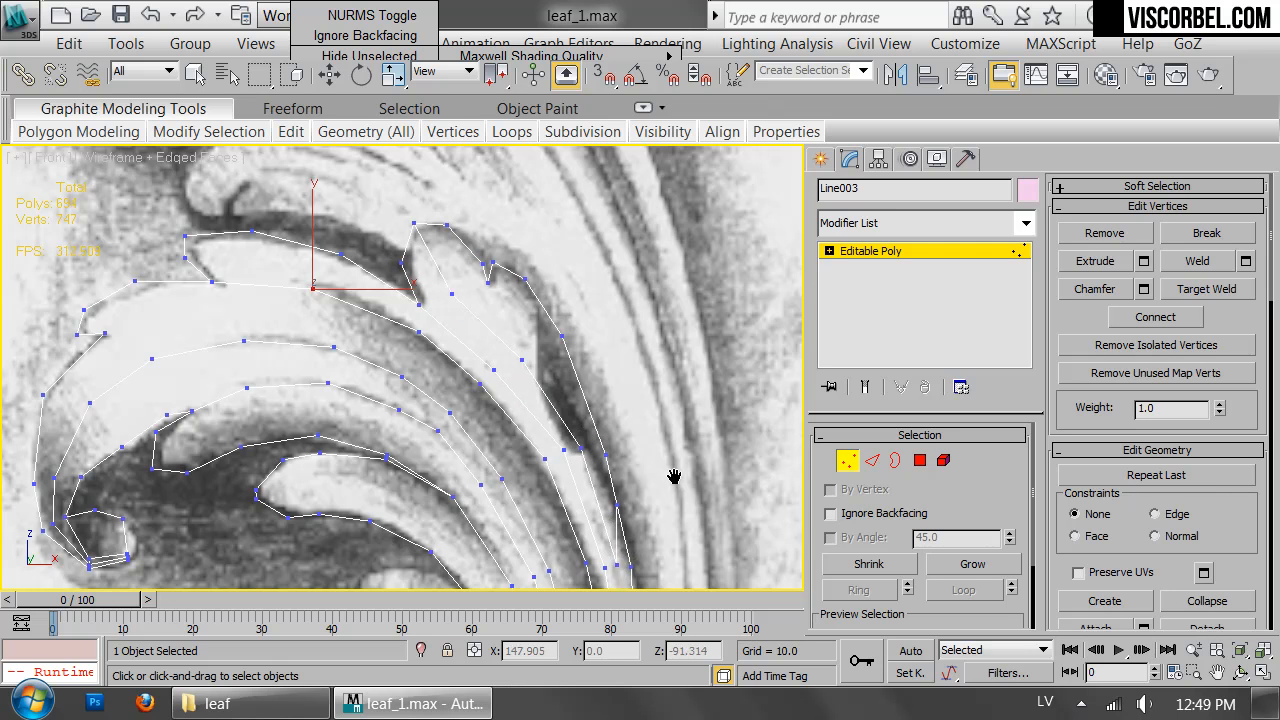
middle_drag(620, 562, 567, 273)
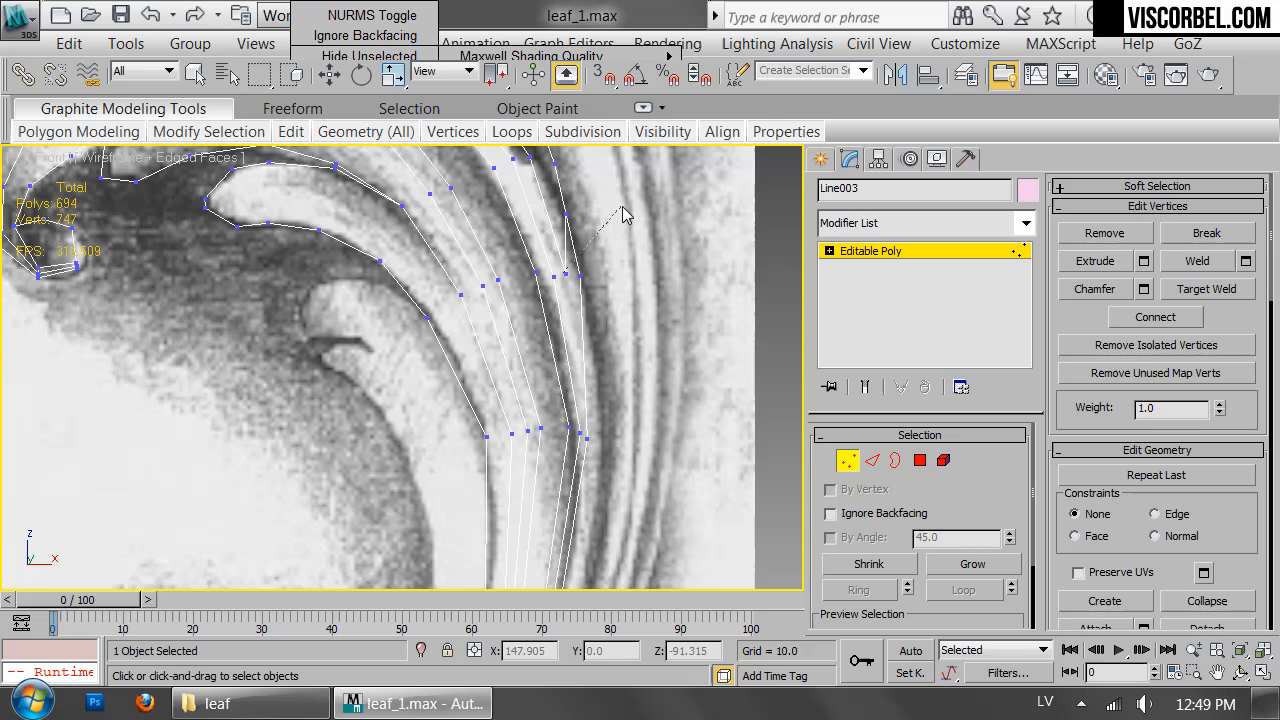
click(580, 432)
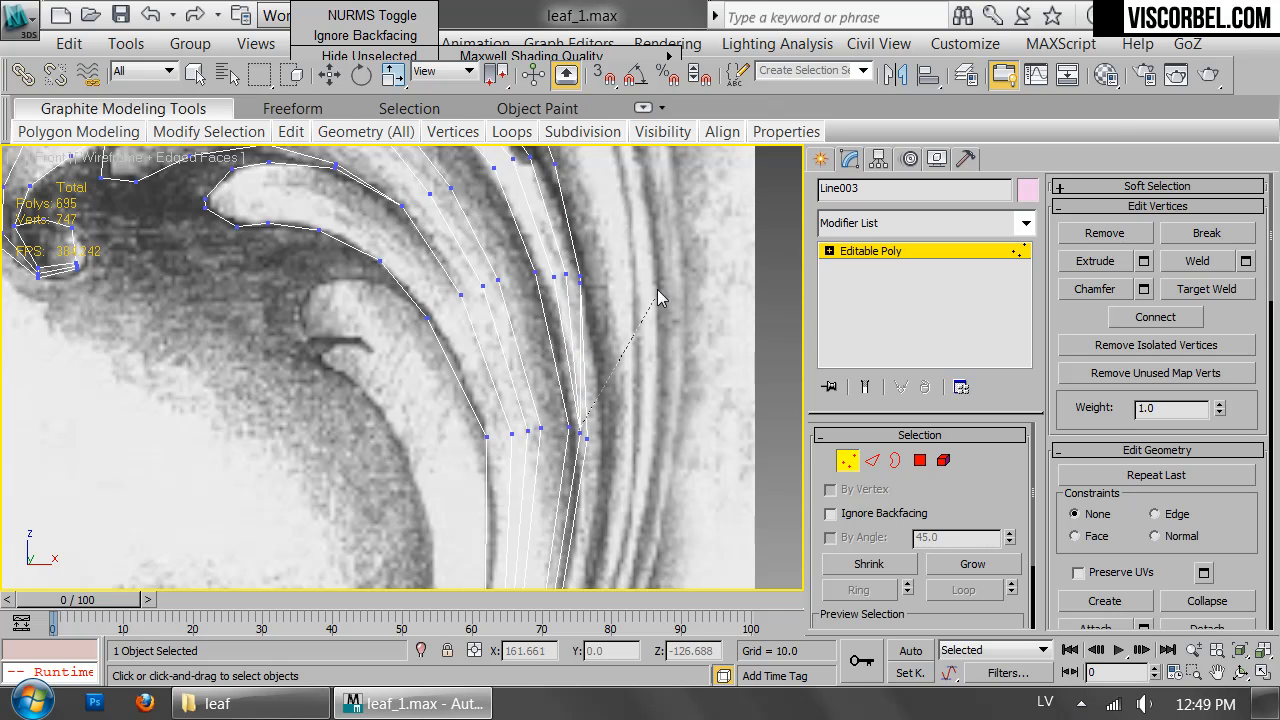
scroll(517, 311, down, 3)
middle_drag(517, 311, 537, 403)
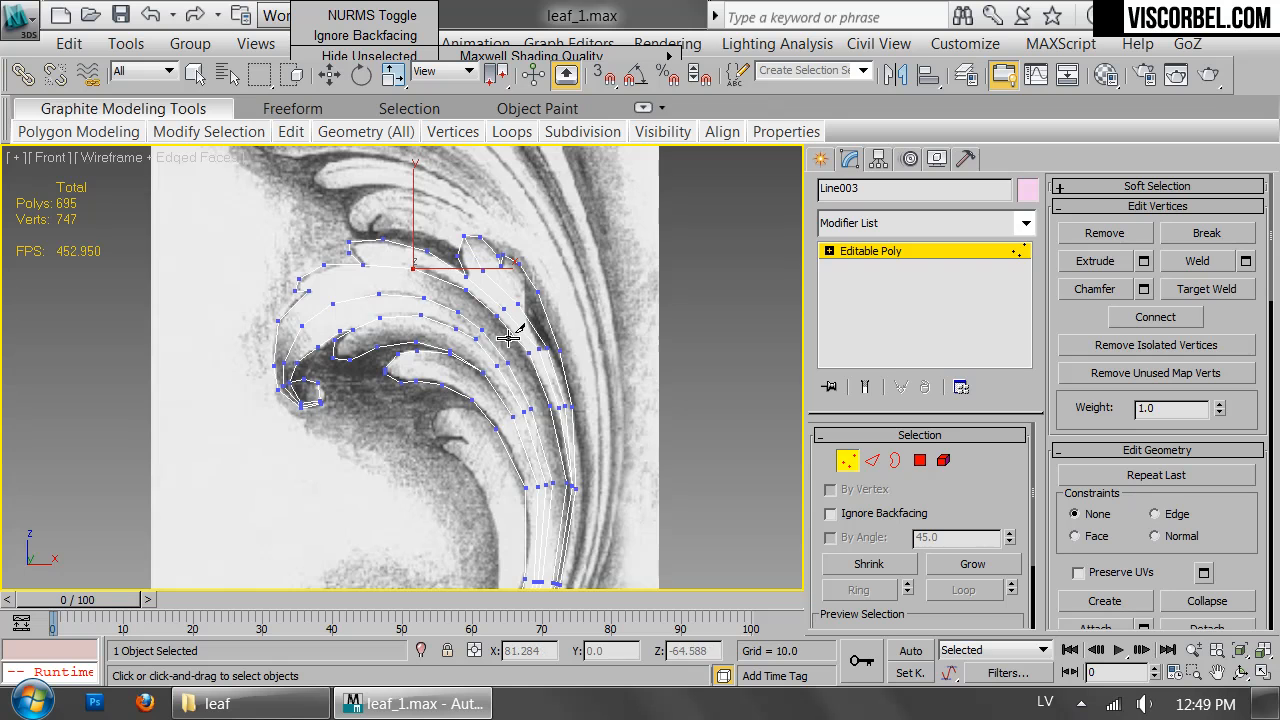
Cut a line of edges from the small notch beside the rounded upper lobe along the drawn crease into the stem.
scroll(495, 284, up, 4)
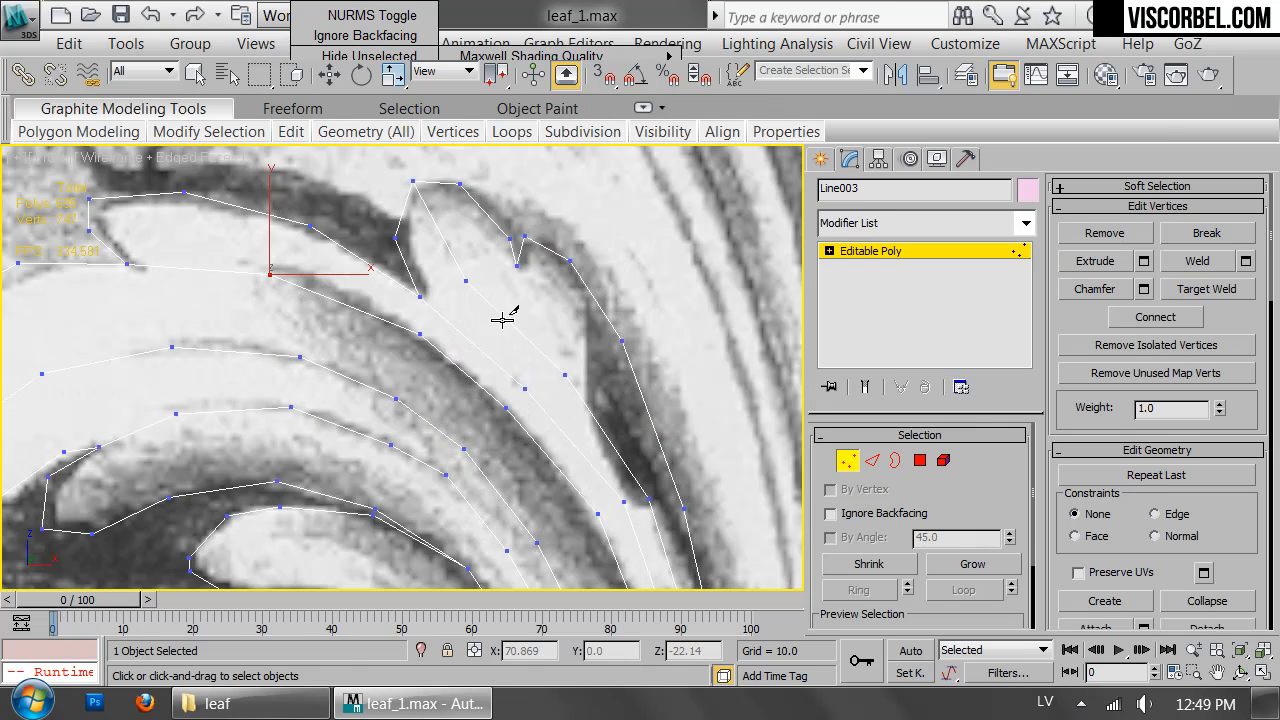
click(515, 263)
click(580, 360)
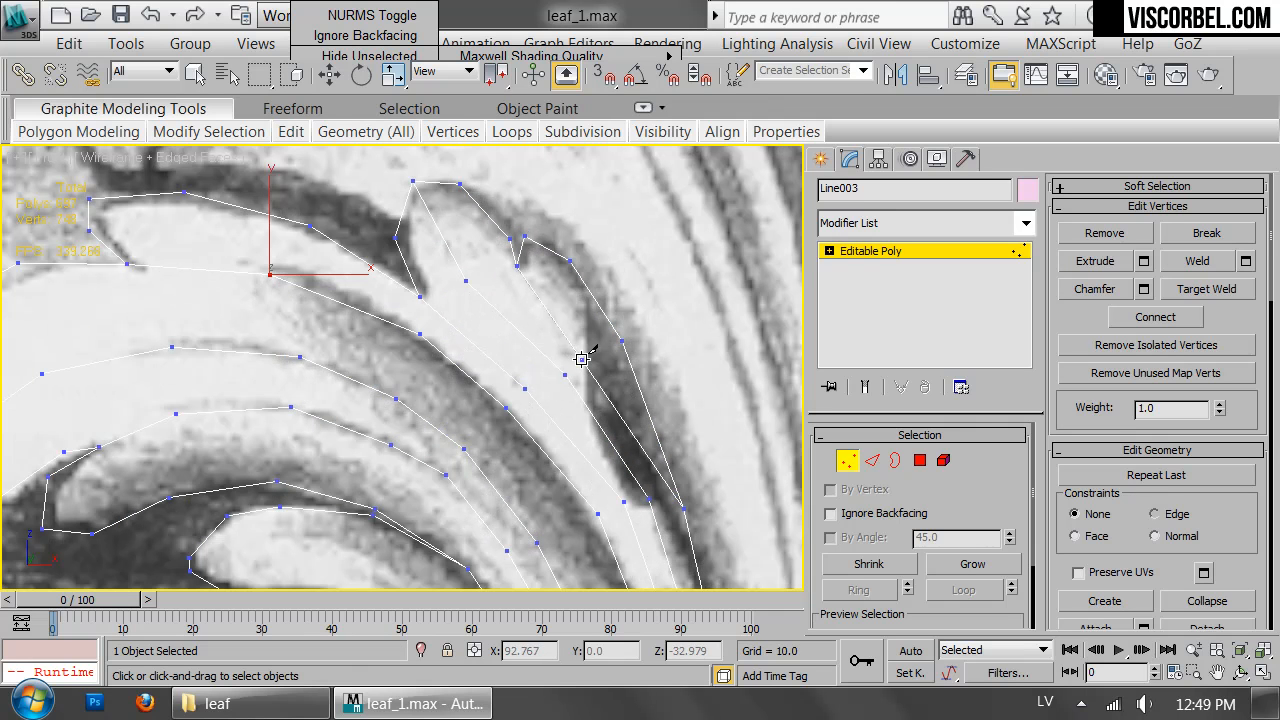
click(664, 498)
middle_drag(693, 492, 635, 277)
click(641, 447)
middle_drag(582, 224, 584, 302)
scroll(585, 303, down, 2)
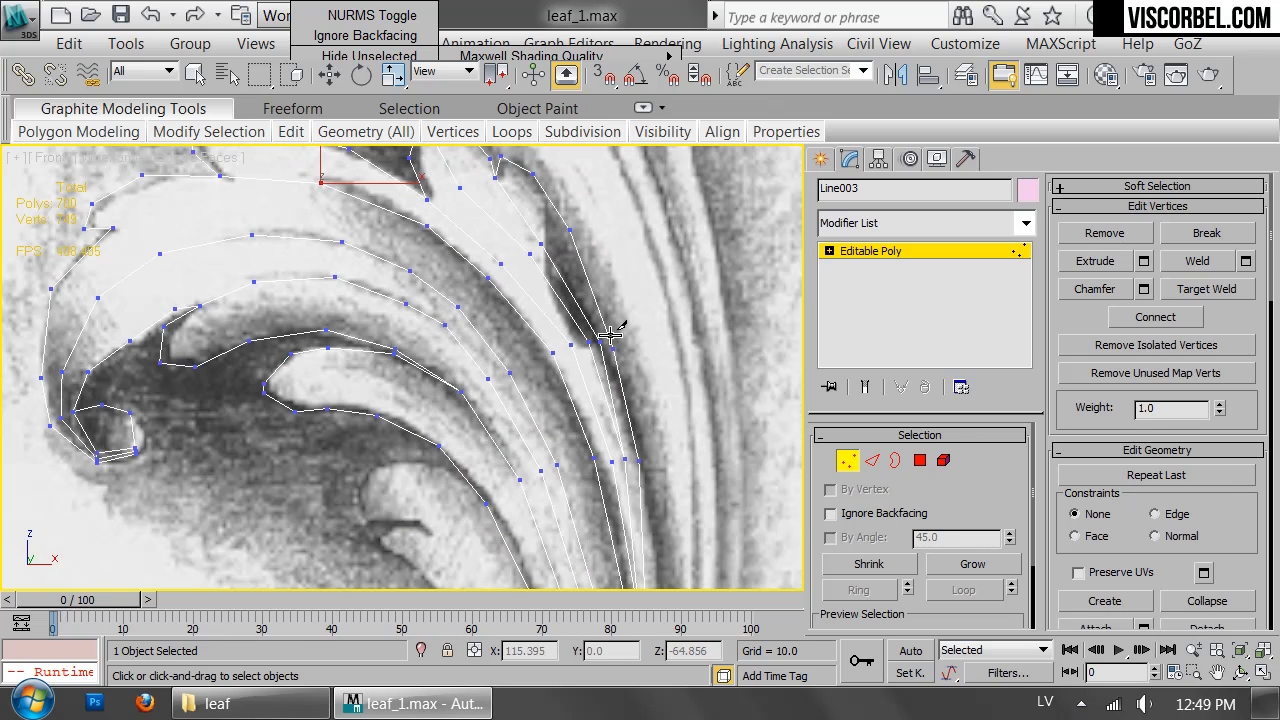
Move the stem's outer outline vertex below the upper lobe slightly inward to follow the drawing.
key(w)
click(639, 460)
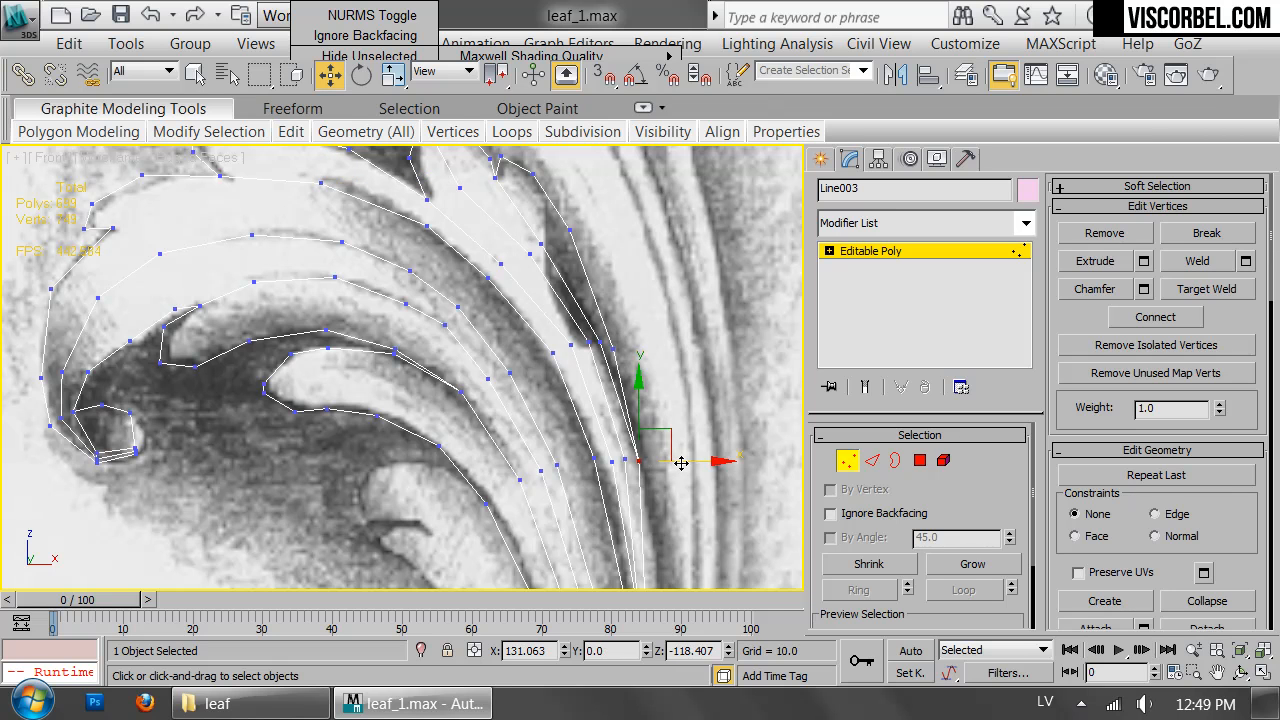
drag(681, 463, 677, 463)
key(1)
scroll(256, 258, down, 3)
Connect the rows of vertices across the lower stem with edges, working up from the tail.
middle_drag(256, 258, 409, 165)
scroll(526, 390, up, 2)
middle_drag(526, 390, 568, 149)
key(1)
drag(556, 332, 649, 395)
middle_drag(607, 273, 549, 406)
scroll(560, 450, up, 2)
middle_drag(560, 450, 577, 302)
scroll(577, 302, up, 2)
middle_drag(577, 302, 577, 539)
scroll(571, 325, down, 4)
drag(538, 415, 733, 507)
drag(541, 284, 726, 358)
Connect the vertex rows across the upper stem, up to where the inner and upper lobes branch off.
scroll(621, 259, up, 4)
middle_drag(621, 259, 587, 390)
drag(514, 237, 669, 333)
drag(360, 214, 557, 403)
middle_drag(426, 237, 476, 362)
drag(467, 434, 487, 443)
key(ctrl+shift+e)
drag(572, 264, 431, 353)
key(ctrl+shift+e)
drag(528, 225, 769, 341)
key(ctrl+shift+e)
Connect the opposite outline vertices across the small inner lobe with cross edges.
scroll(396, 225, up, 2)
middle_drag(396, 225, 498, 306)
scroll(590, 302, down, 3)
drag(583, 428, 582, 426)
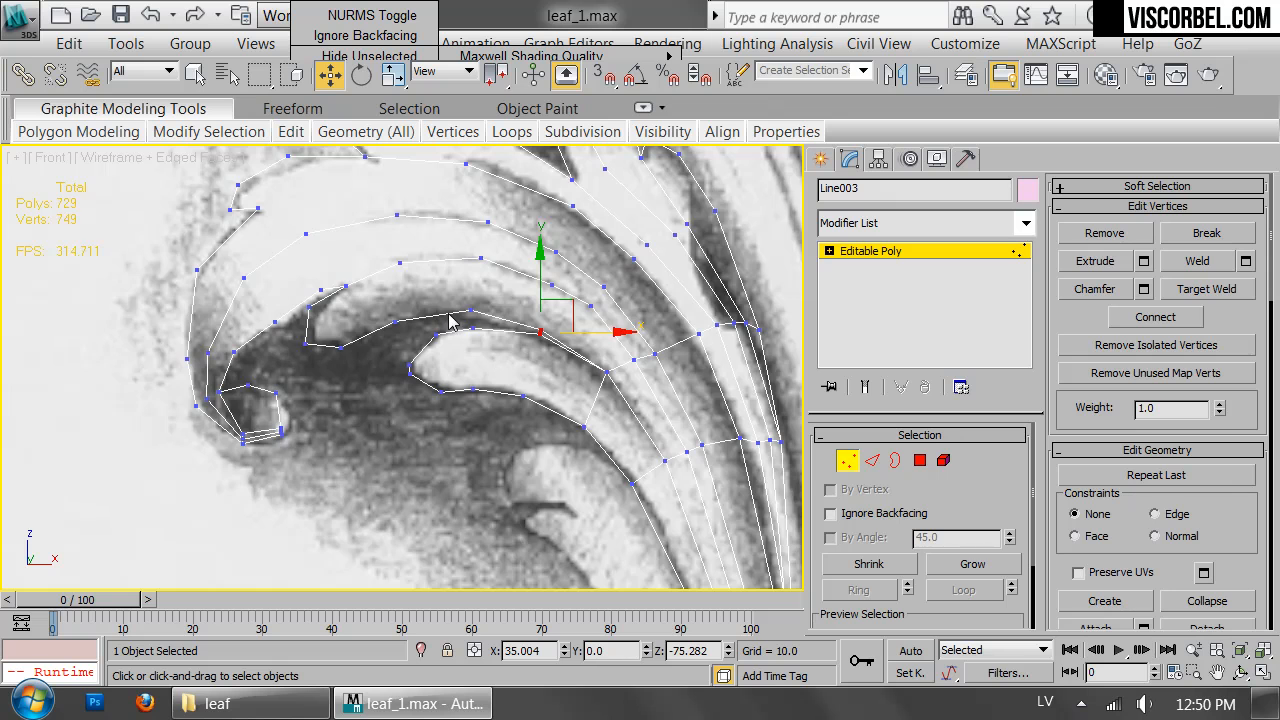
scroll(450, 318, up, 3)
ctrl+drag(553, 353, 631, 517)
drag(481, 351, 520, 532)
drag(398, 353, 460, 542)
middle_drag(596, 342, 325, 406)
drag(347, 329, 322, 356)
middle_drag(388, 330, 397, 354)
scroll(415, 356, up, 2)
Cut edges across the main lobe from its lower outline above the inner lobe up to the neighbouring creases.
right_click(459, 350)
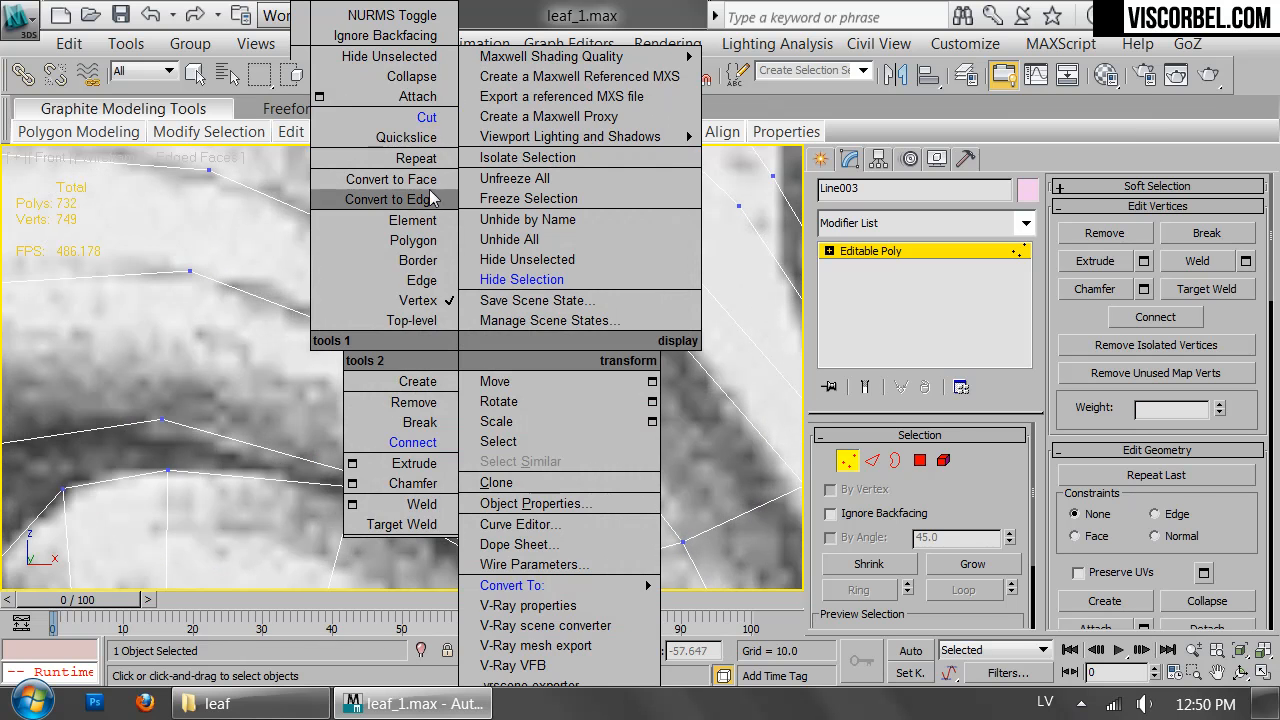
click(415, 117)
click(449, 530)
click(499, 406)
click(536, 354)
right_click(545, 394)
right_click(511, 367)
Connect the crease vertices across the main lobe near the stem to extend the cross rows.
drag(469, 318, 594, 454)
scroll(560, 332, down, 2)
middle_drag(560, 332, 540, 389)
scroll(540, 389, down, 2)
drag(722, 260, 580, 415)
scroll(480, 386, up, 3)
middle_drag(480, 386, 529, 341)
drag(362, 355, 518, 497)
drag(477, 293, 512, 378)
scroll(512, 378, up, 1)
key(ctrl+shift+e)
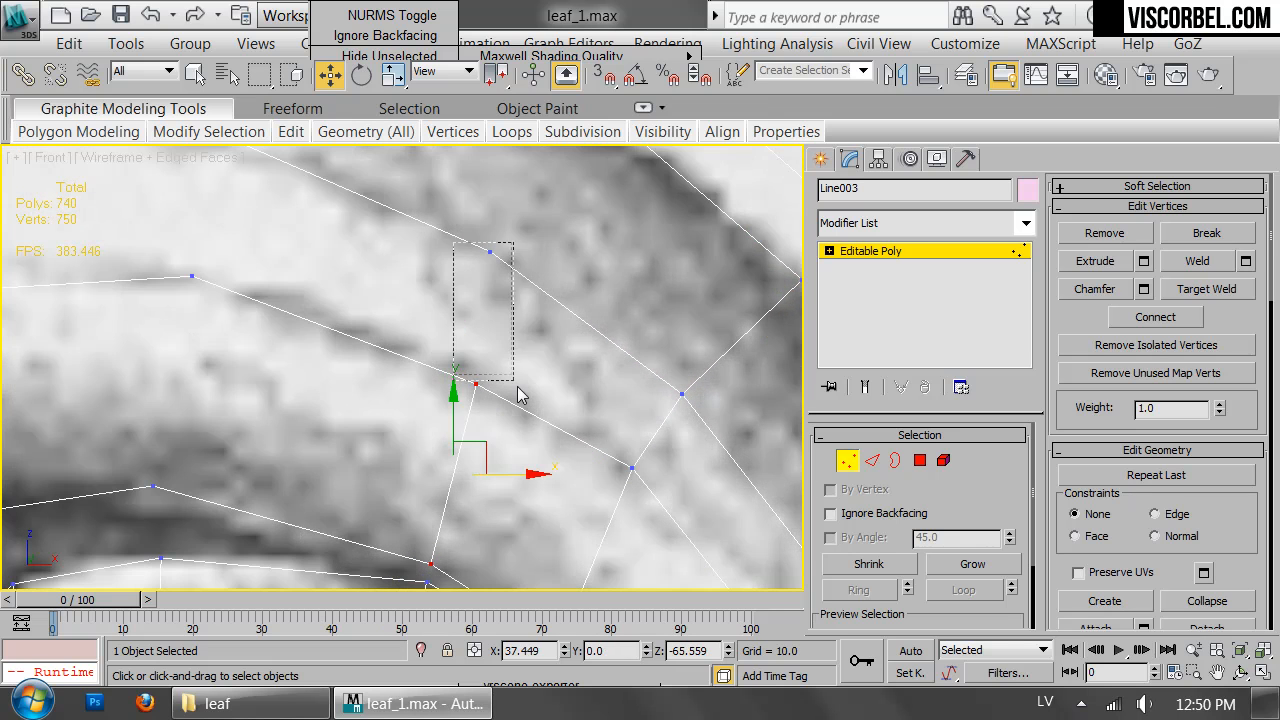
Connect the remaining crease vertices of the cross rows up to the main lobe's upper outline.
scroll(560, 270, down, 2)
middle_drag(560, 270, 510, 480)
drag(442, 360, 547, 475)
key(ctrl+shift+e)
drag(491, 312, 542, 397)
key(ctrl+shift+e)
drag(610, 280, 529, 339)
key(ctrl+shift+e)
Connect the next rows of vertices across the middle of the main lobe, moving toward the curled tip.
drag(278, 192, 418, 456)
key(ctrl+shift+e)
middle_drag(351, 428, 446, 281)
drag(468, 218, 369, 480)
key(ctrl+shift+e)
drag(280, 396, 278, 394)
key(ctrl+shift+e)
middle_drag(278, 394, 453, 348)
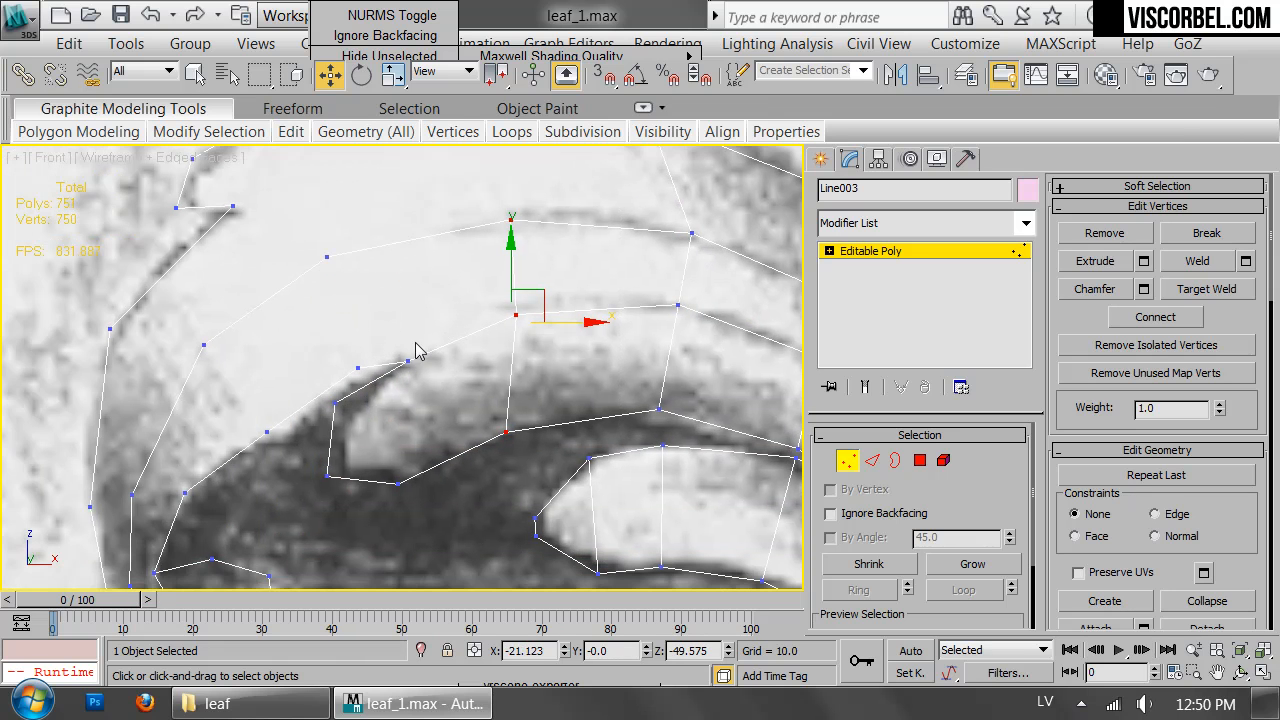
Connect the lower notch vertex to the small lobe's outline and the upper crease vertices to the top outline.
drag(380, 358, 422, 493)
key(ctrl+shift+e)
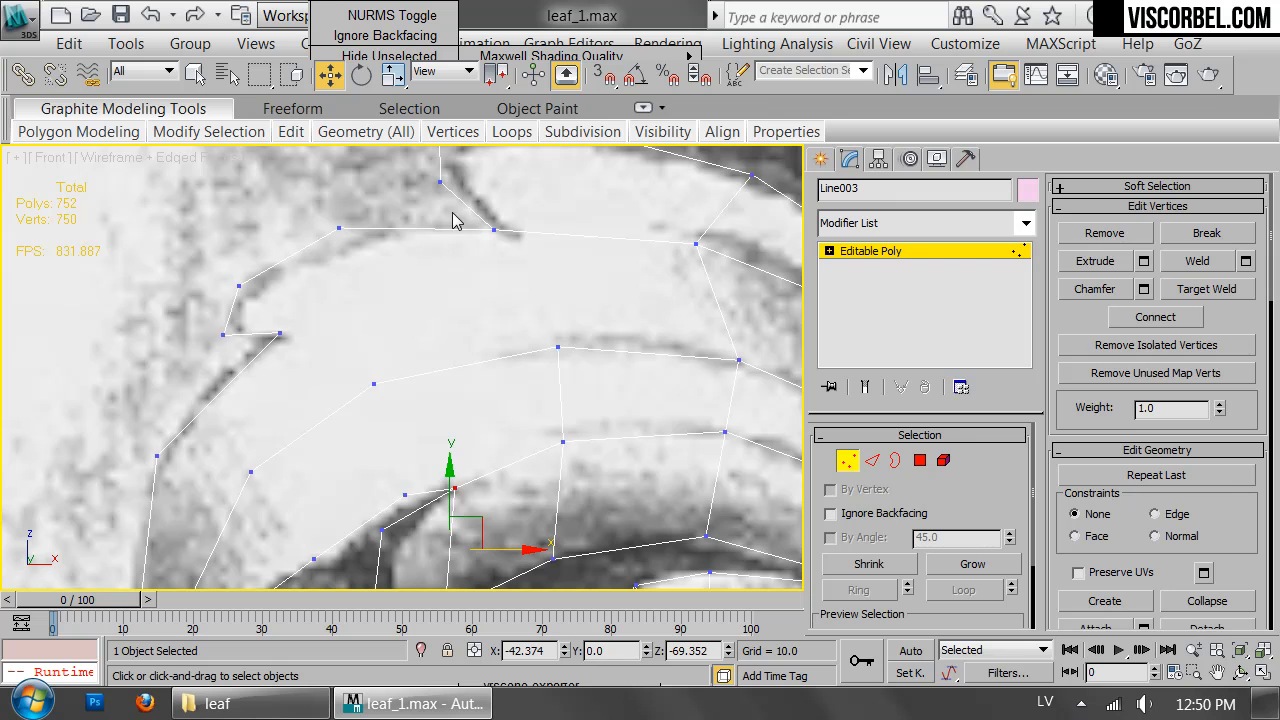
drag(590, 366, 591, 367)
key(ctrl+shift+e)
drag(314, 220, 394, 424)
key(ctrl+shift+e)
middle_drag(394, 417, 446, 270)
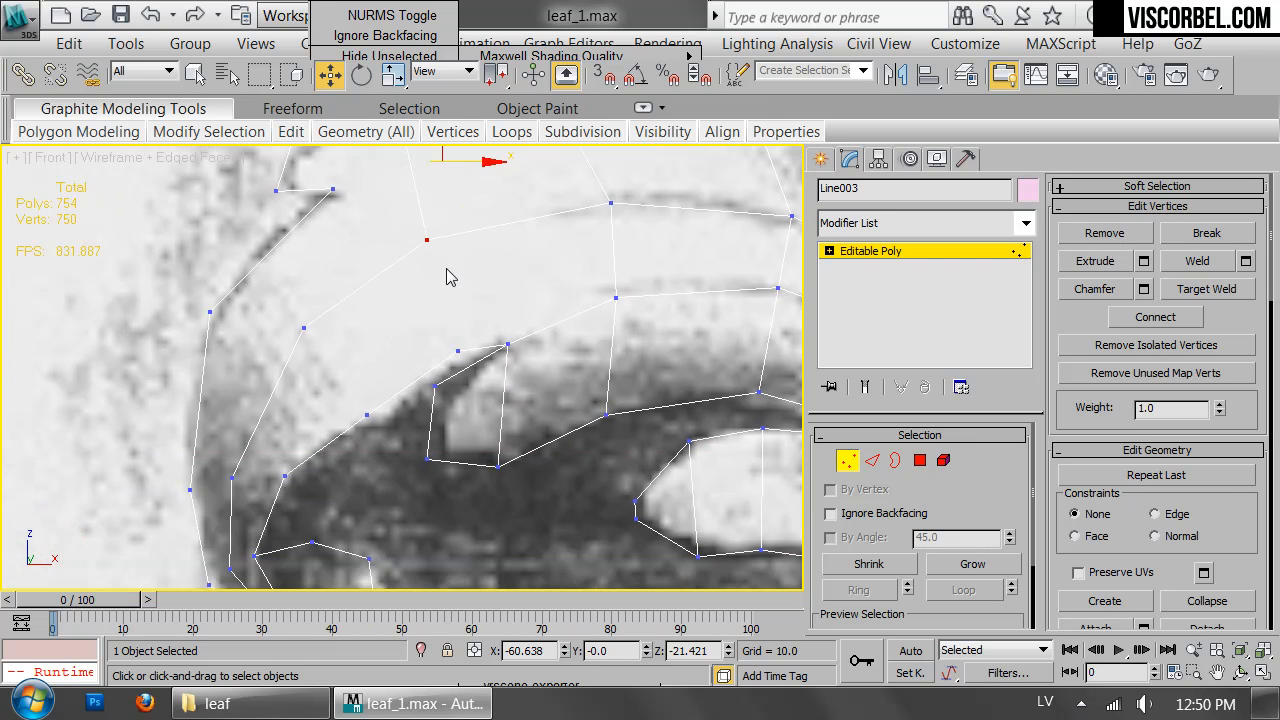
Connect the crease vertices to the outlines on both sides where the main lobe bends down.
drag(463, 377, 463, 376)
key(ctrl+shift+e)
drag(187, 271, 389, 424)
key(ctrl+shift+e)
middle_drag(387, 205, 472, 249)
scroll(449, 249, up, 2)
scroll(286, 482, down, 2)
middle_drag(378, 378, 410, 344)
Connect the vertex rows across the narrow part of the leaf leading into the curled tip.
drag(287, 460, 433, 507)
key(ctrl+shift+e)
middle_drag(424, 520, 515, 348)
drag(393, 380, 490, 441)
key(ctrl+shift+e)
drag(500, 362, 543, 416)
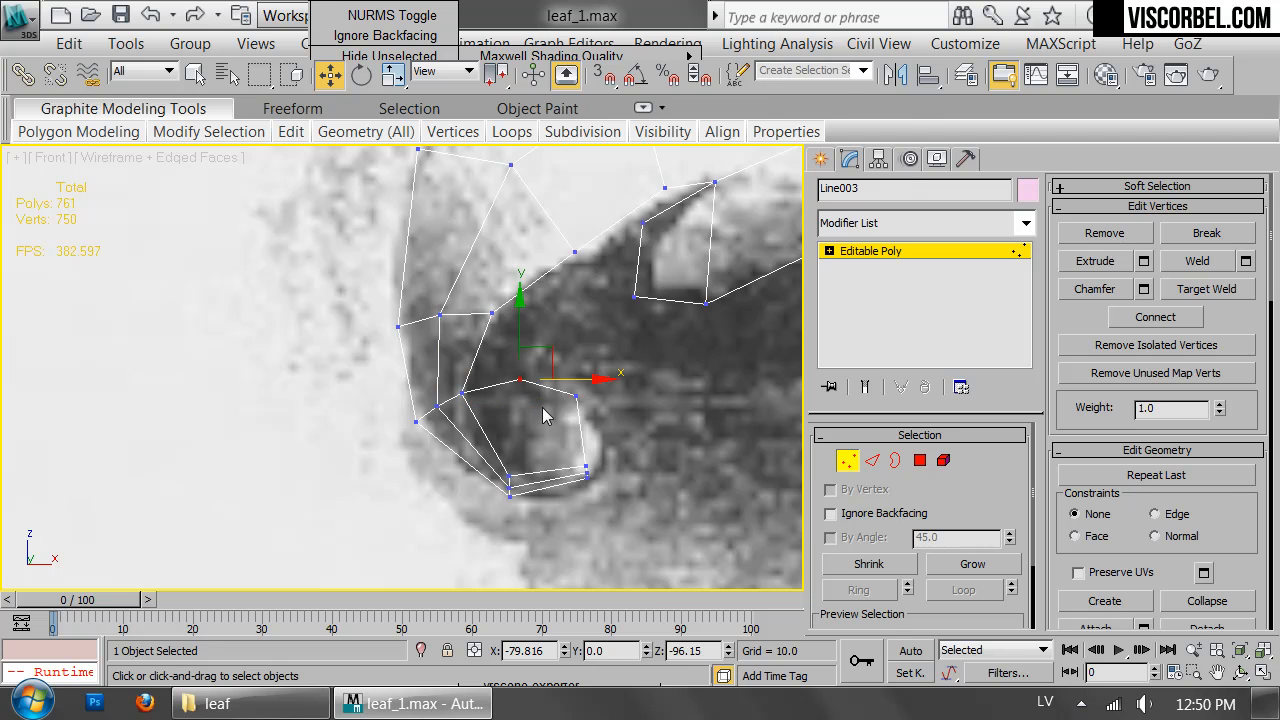
Cut edges through the curled tip from its top vertex down across the parallel bottom edges.
right_click(679, 401)
click(622, 118)
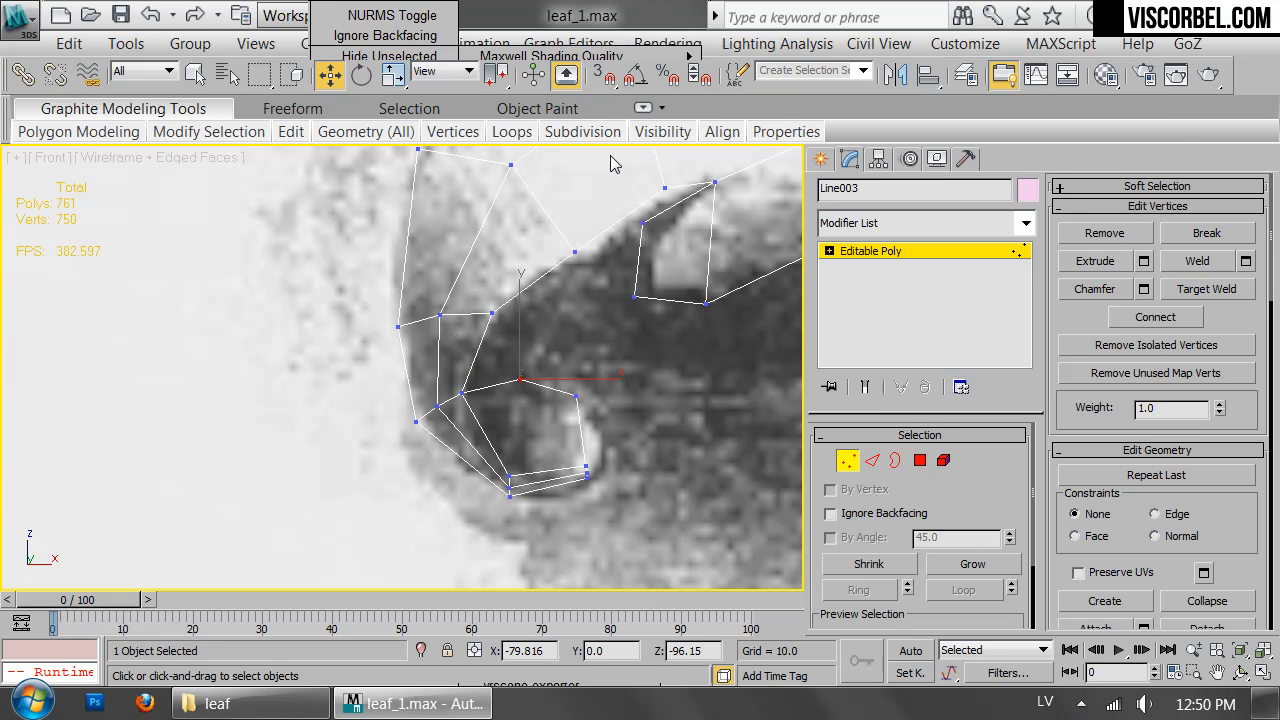
click(520, 380)
click(548, 486)
right_click(578, 483)
Move the newly cut column of curl vertices slightly down and rotate the neighbouring column to follow the curl.
scroll(547, 478, up, 2)
middle_drag(547, 478, 528, 375)
drag(538, 402, 540, 403)
drag(551, 343, 557, 357)
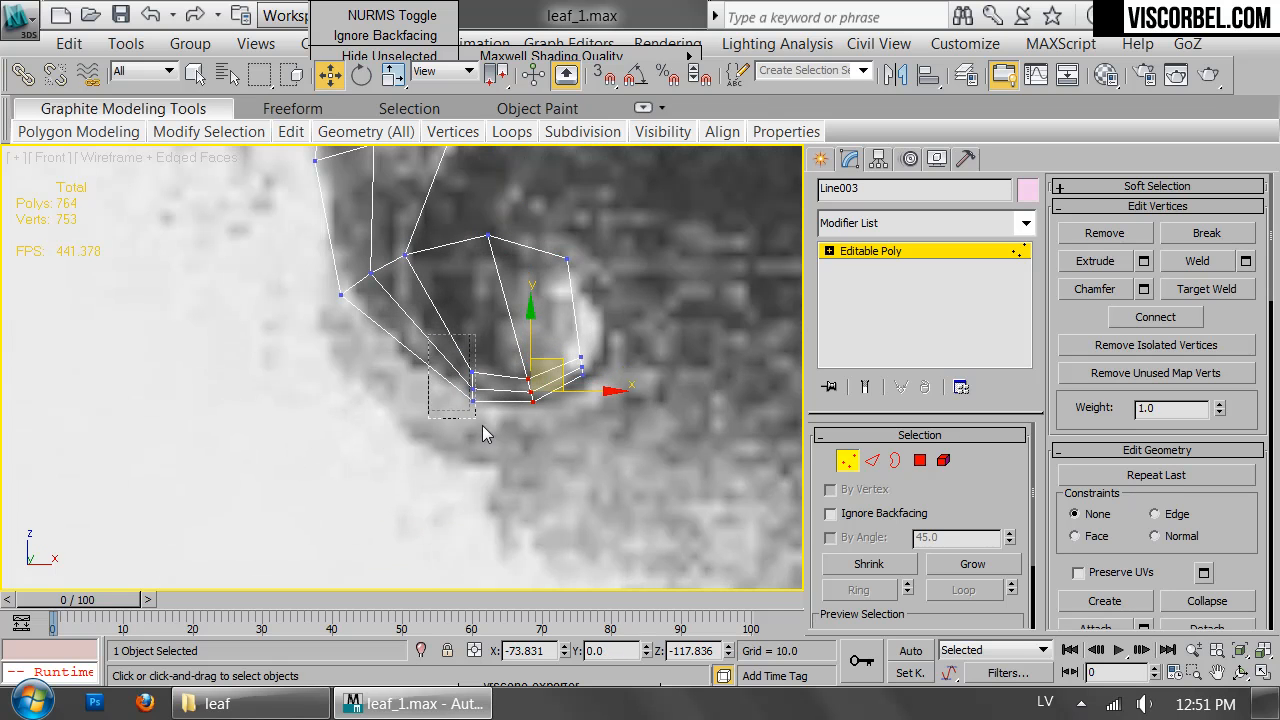
drag(431, 335, 503, 437)
key(e)
drag(513, 329, 472, 352)
key(w)
Reposition the upper vertices of the curled tip to round its outline along the drawing.
key(1)
key(1)
drag(596, 231, 609, 265)
click(503, 243)
drag(487, 236, 517, 230)
key(1)
Adjust the outline vertices on the main lobe's outer bend, between the curled tip and the outer notch.
scroll(582, 236, up, 2)
middle_drag(584, 236, 489, 466)
scroll(622, 258, down, 7)
scroll(489, 466, down, 1)
scroll(491, 464, up, 2)
key(1)
drag(286, 392, 352, 438)
drag(355, 378, 352, 367)
key(1)
key(1)
drag(341, 284, 344, 289)
key(1)
scroll(594, 284, down, 2)
middle_drag(594, 284, 505, 429)
scroll(505, 429, up, 2)
key(1)
Cut a line of edges from the outer notch across the main lobe's cross edges, following its upper outline.
right_click(490, 351)
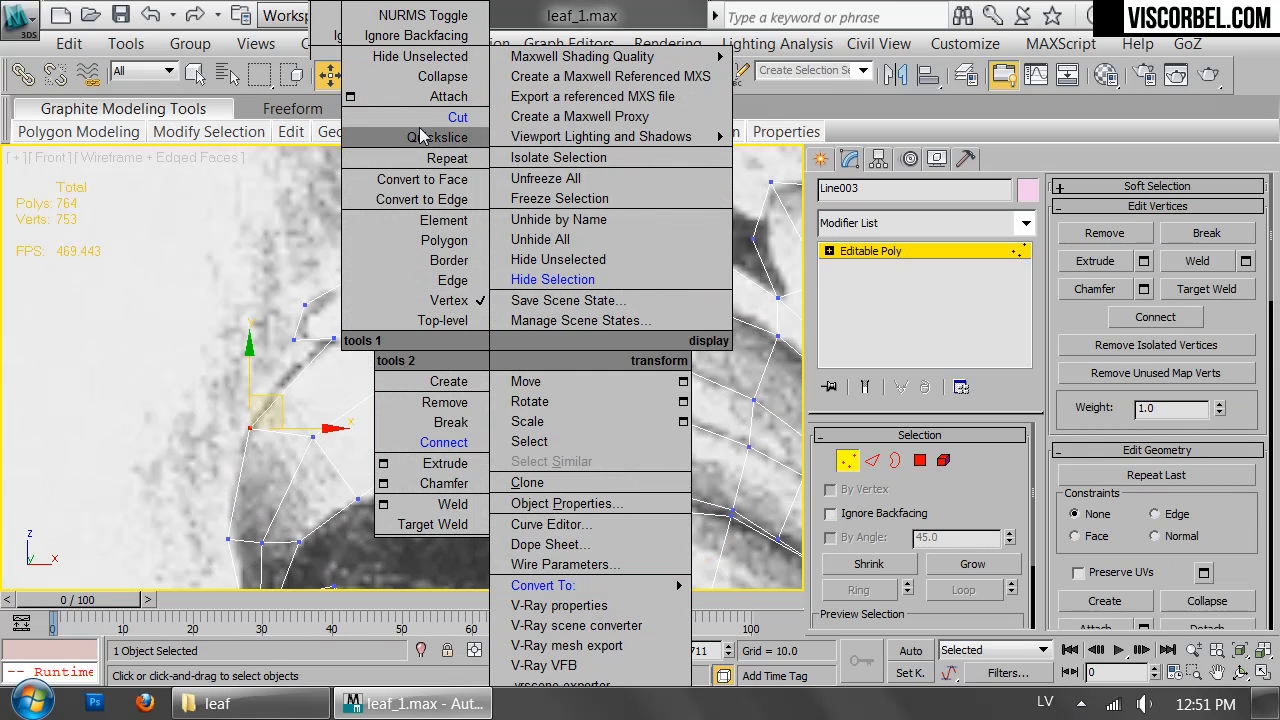
click(420, 136)
scroll(321, 307, up, 2)
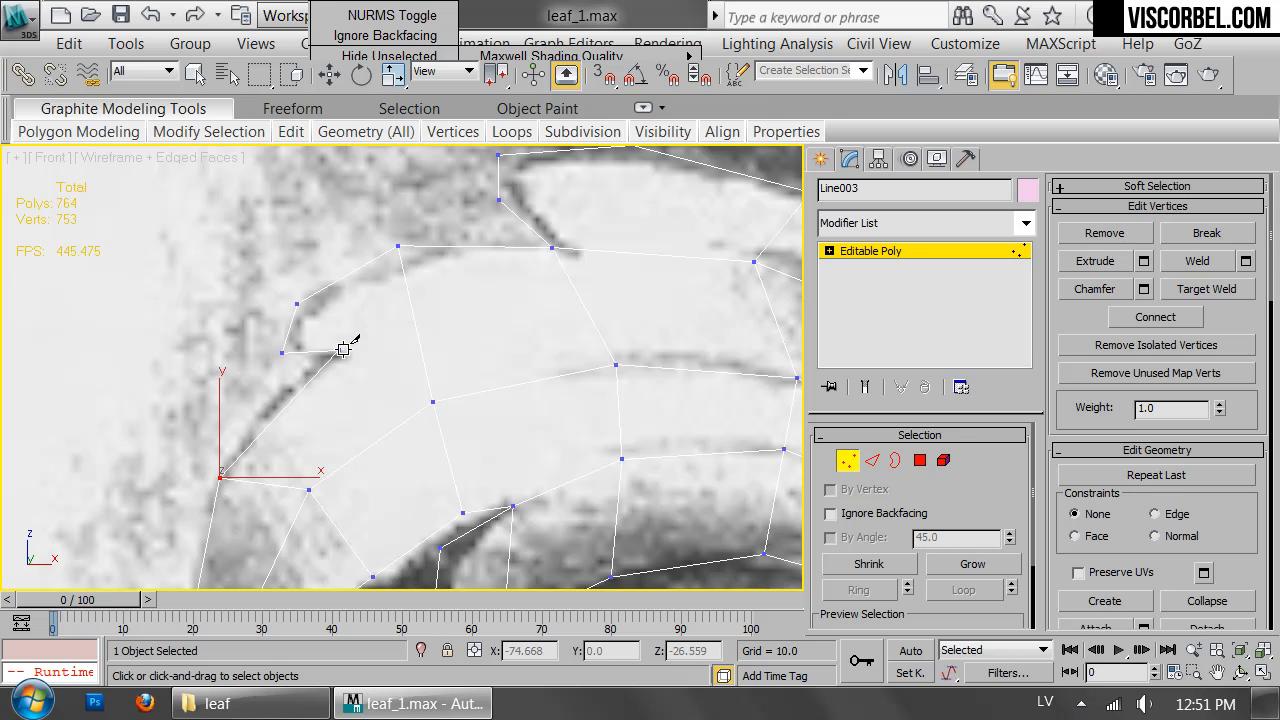
click(414, 319)
click(577, 296)
scroll(729, 320, up, 2)
middle_drag(729, 320, 373, 278)
click(414, 264)
scroll(640, 372, down, 2)
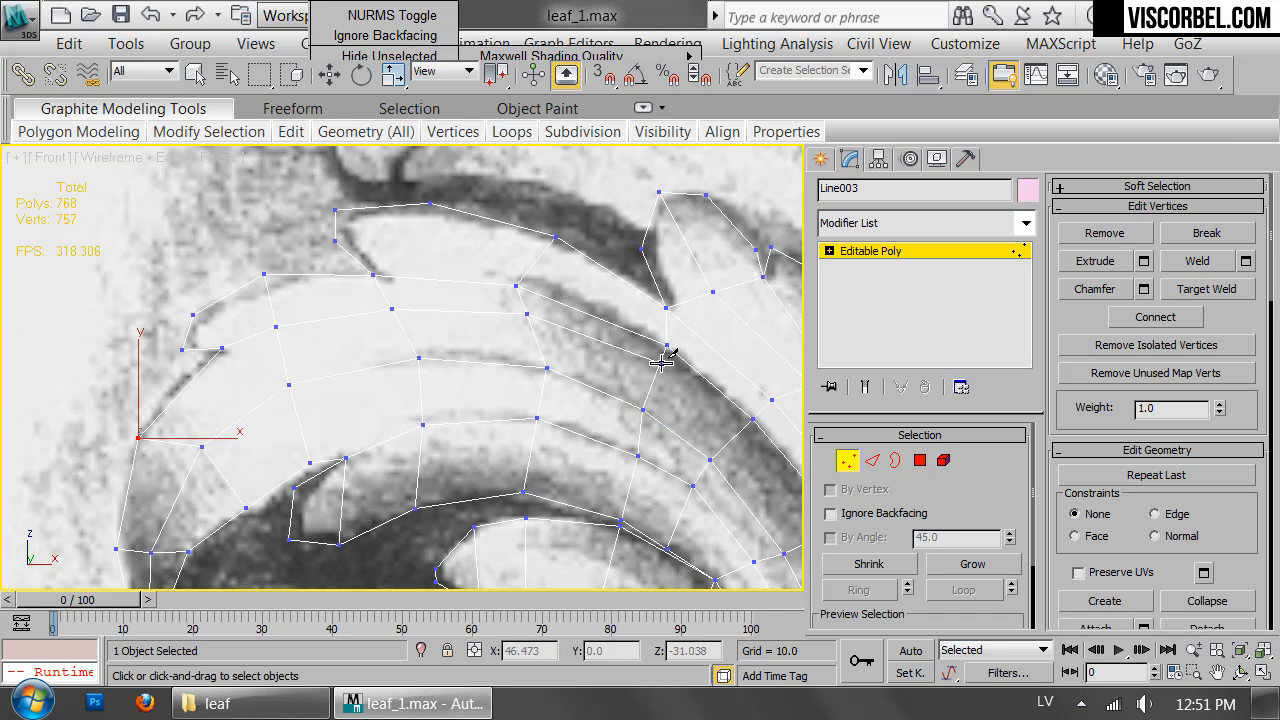
Continue the cut from the main lobe's outer bend along the drawn crease, across the cross rows into the upper stem.
click(753, 421)
middle_drag(683, 420, 406, 287)
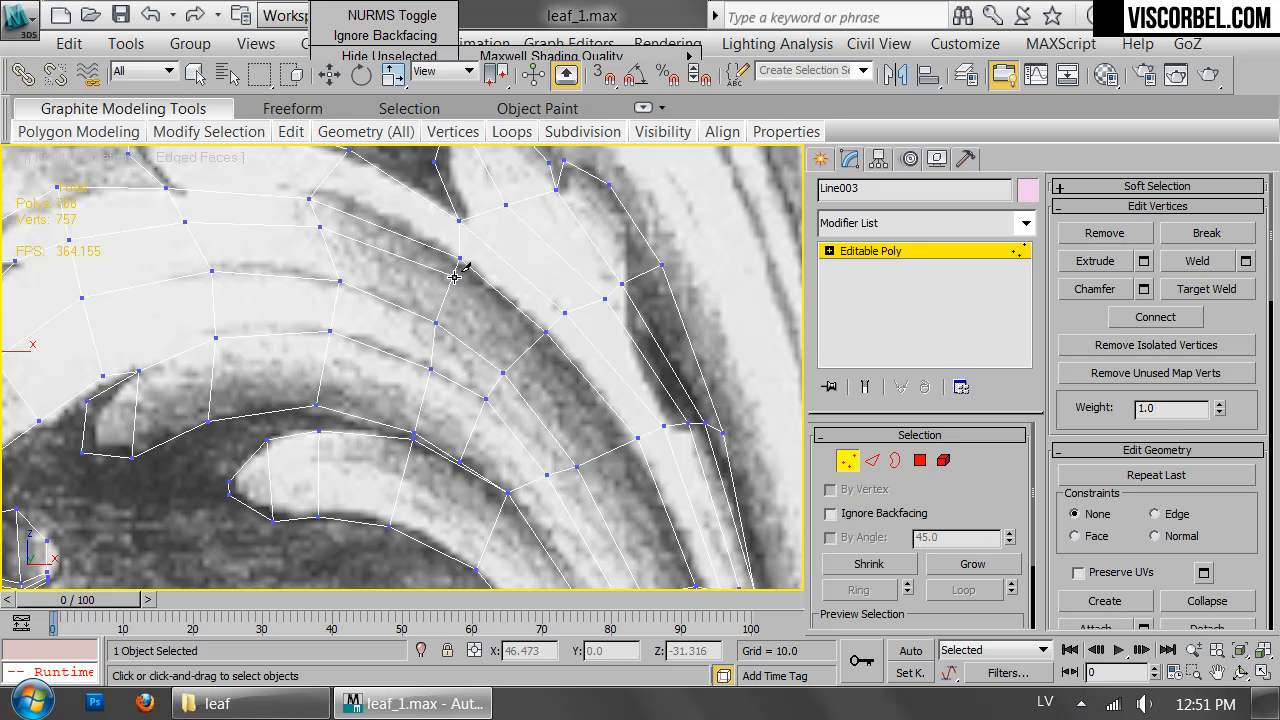
click(546, 331)
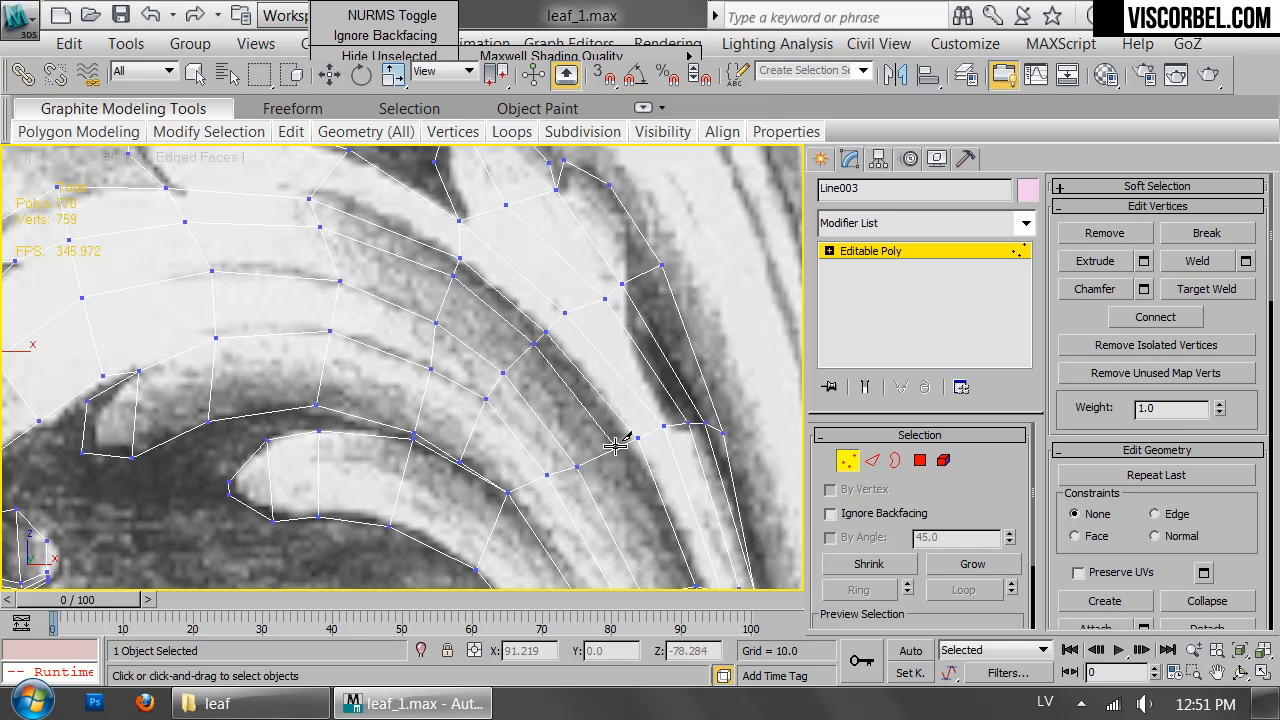
scroll(656, 521, up, 2)
middle_drag(656, 521, 534, 302)
middle_drag(622, 514, 540, 250)
click(597, 491)
middle_drag(594, 482, 577, 203)
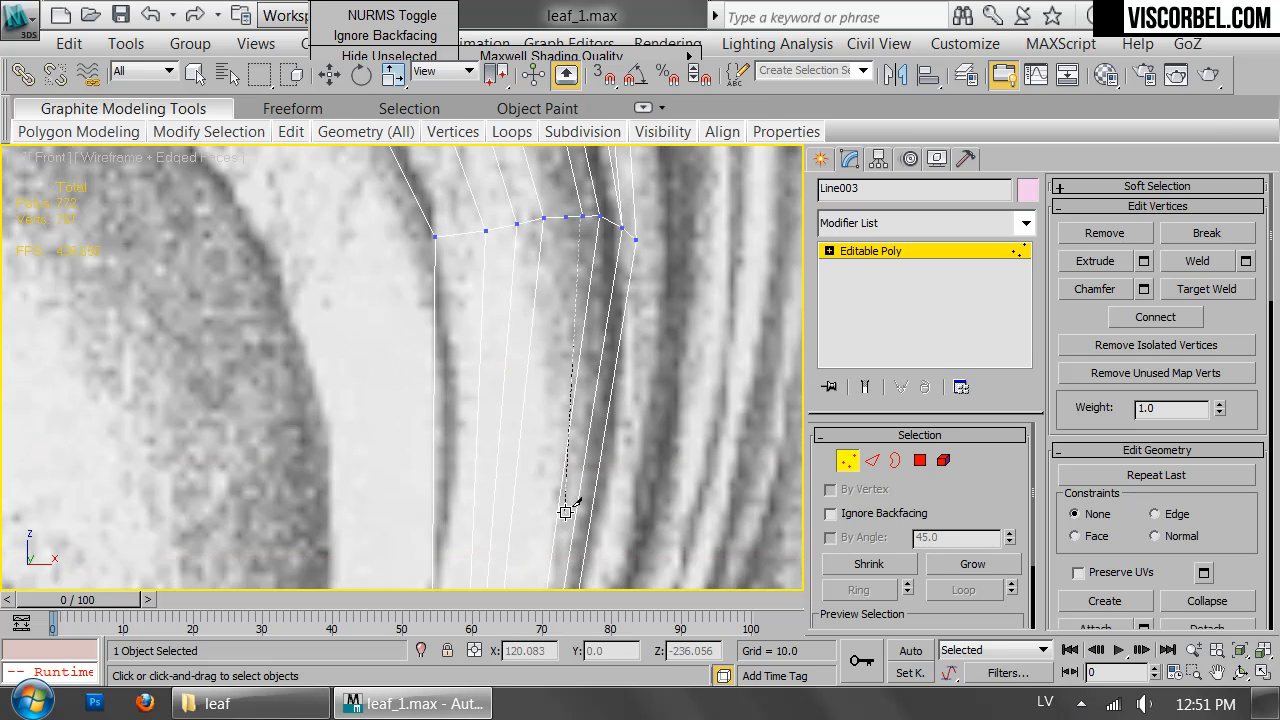
Extend the crease cut down through the narrowing stem's cross rows and finish it at the stem's bottom tip.
middle_drag(566, 508, 563, 298)
click(532, 386)
middle_drag(470, 409, 473, 268)
middle_drag(480, 496, 486, 364)
scroll(488, 370, up, 2)
click(475, 417)
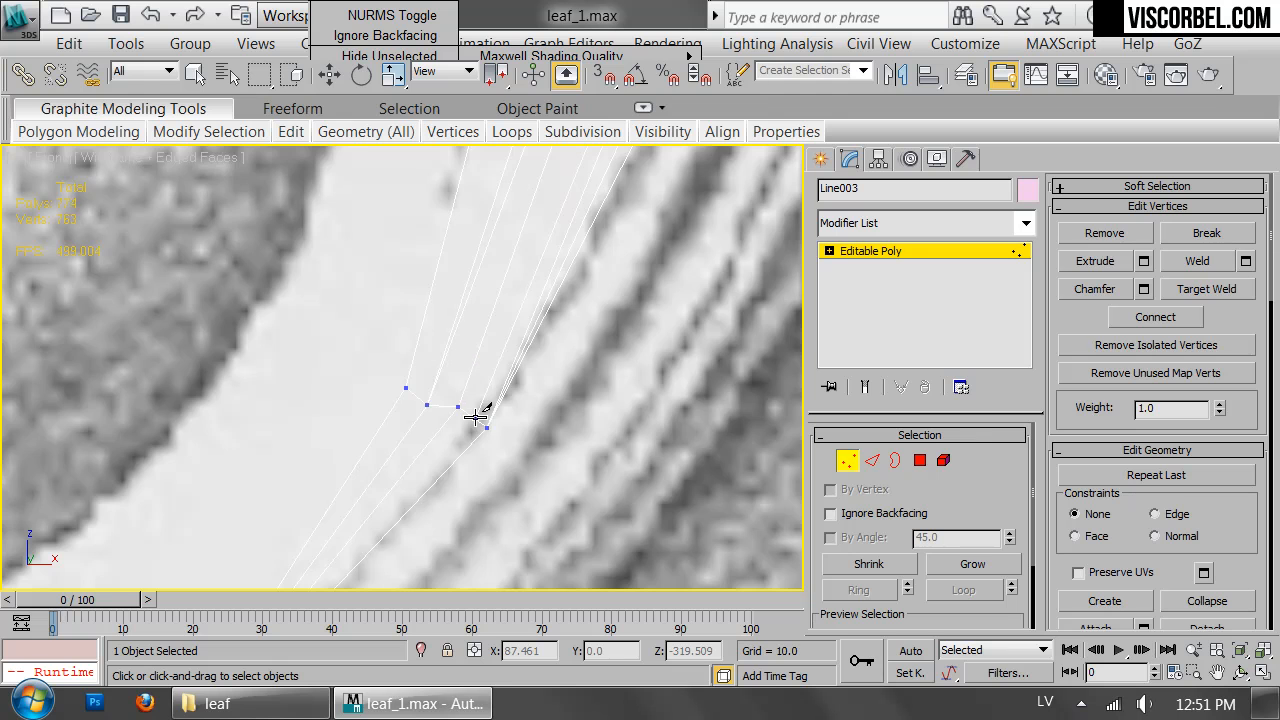
scroll(445, 394, down, 4)
scroll(530, 300, up, 4)
middle_drag(351, 507, 445, 411)
scroll(457, 386, up, 2)
scroll(478, 358, up, 3)
click(460, 372)
scroll(540, 300, down, 5)
scroll(445, 411, up, 3)
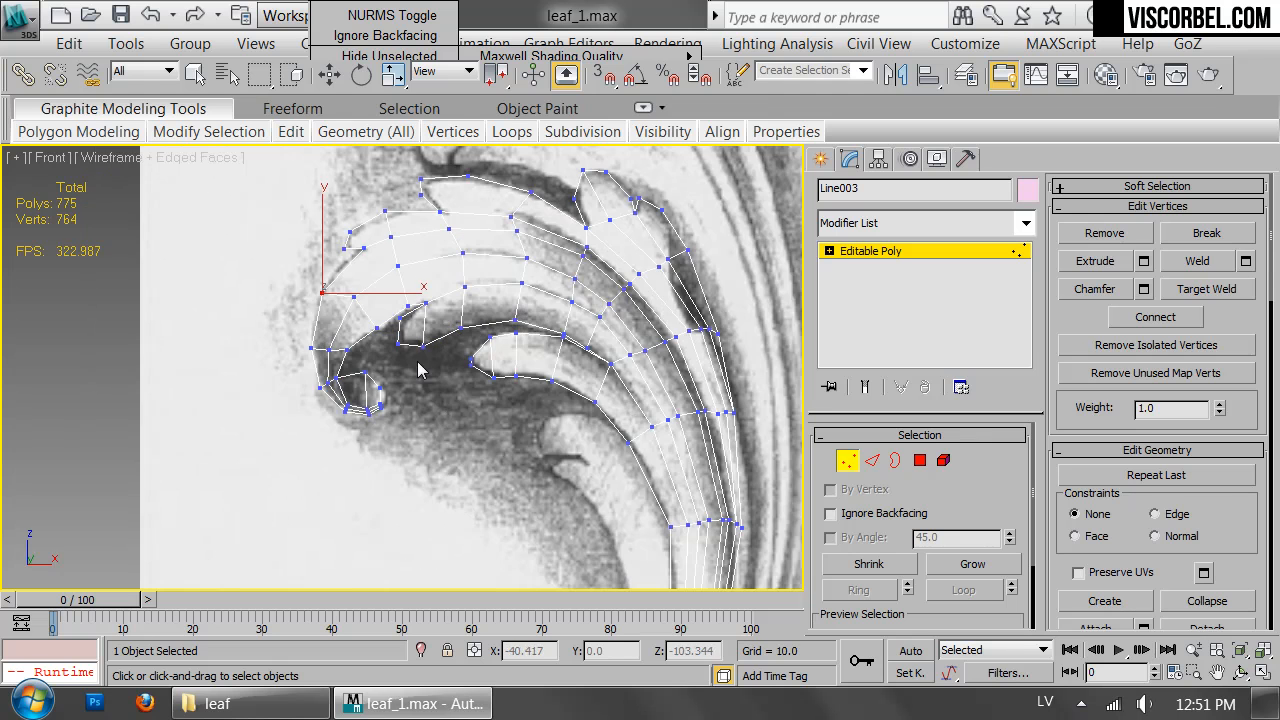
Cut a second line from the outer notch's tip across the main lobe's cross edges, between its upper outline and the previous cut.
middle_drag(405, 275, 384, 420)
scroll(384, 420, up, 2)
scroll(464, 294, up, 2)
middle_drag(464, 294, 327, 281)
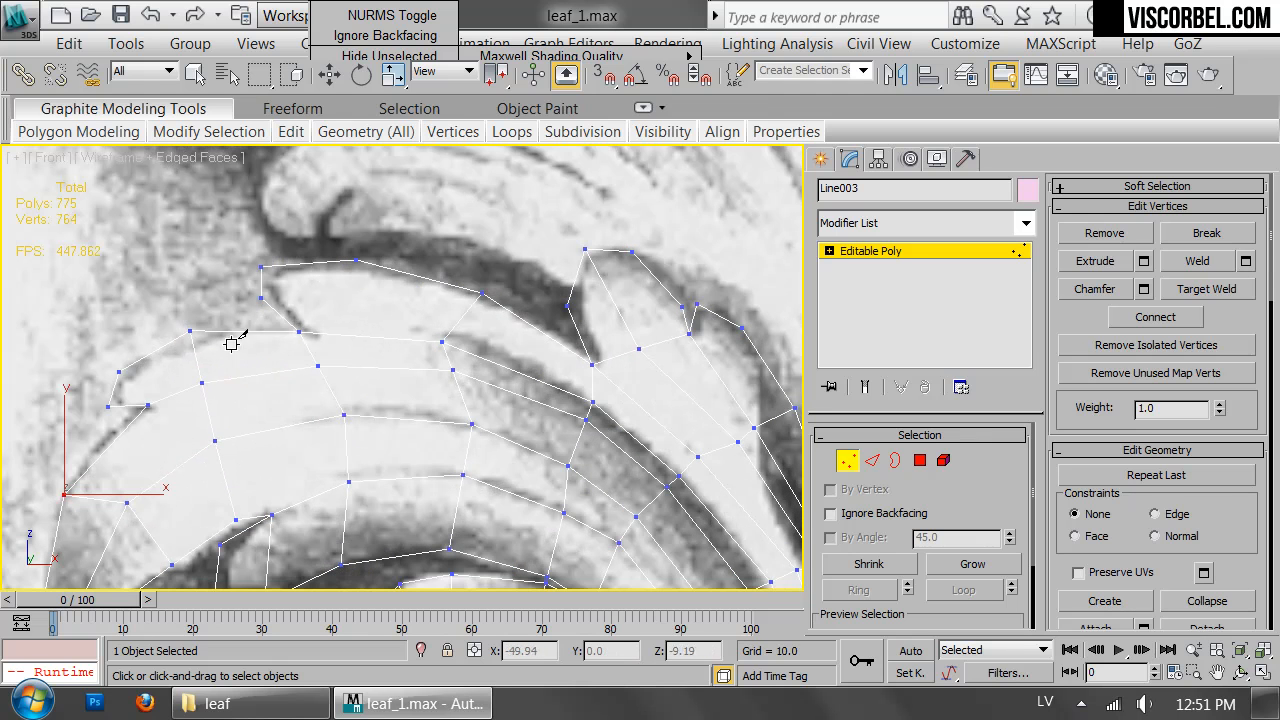
click(105, 406)
click(592, 407)
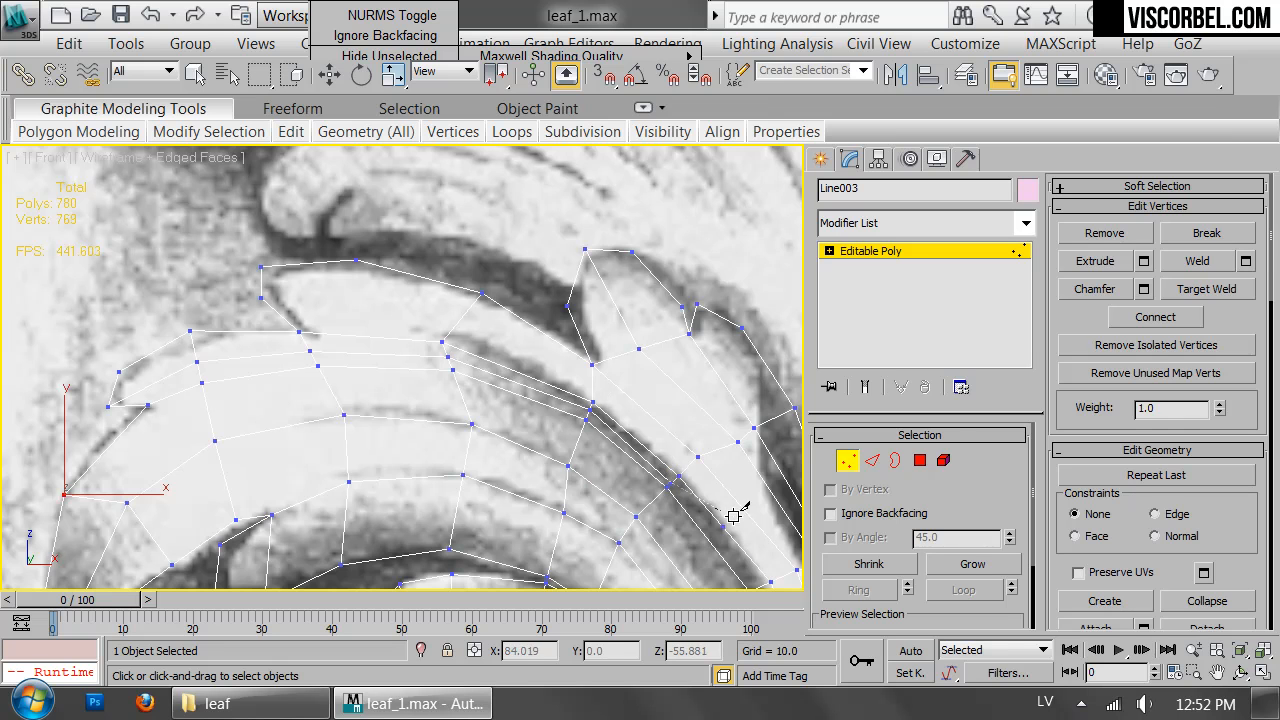
Carry the second cut along the crease through the bend and end it at the lower stem's cross row.
middle_drag(680, 482, 494, 209)
scroll(510, 260, up, 2)
click(532, 343)
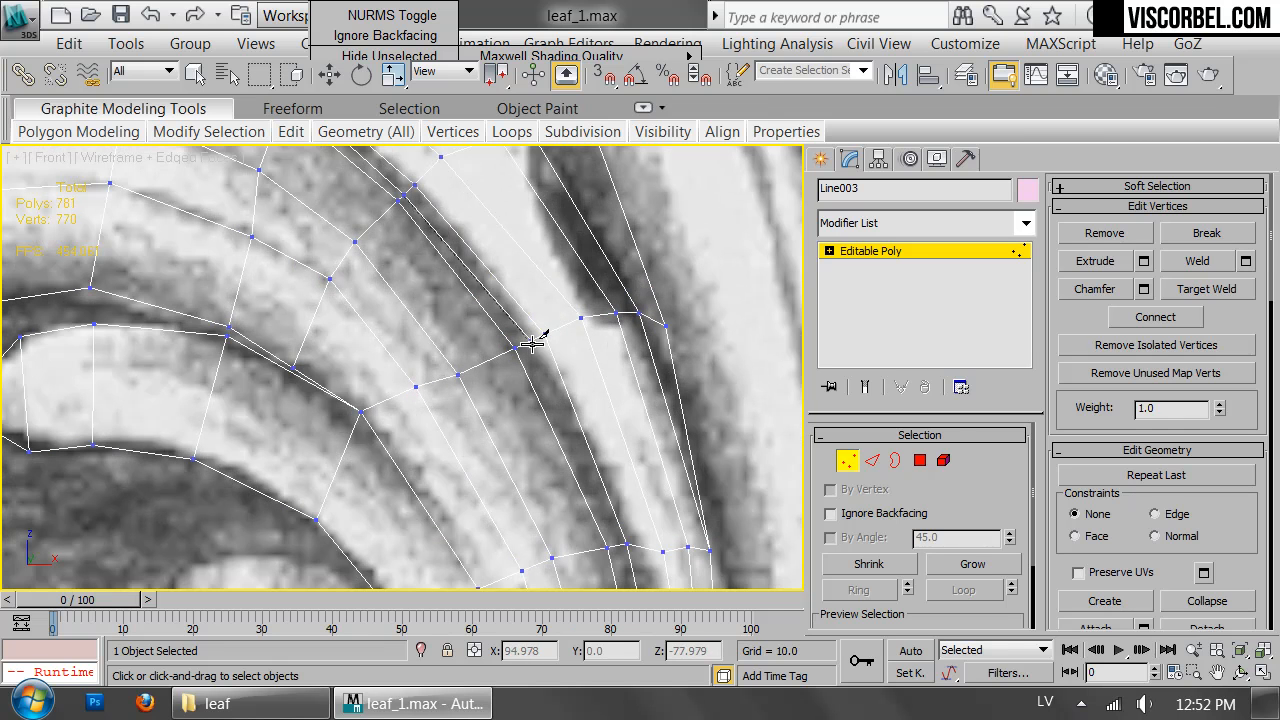
click(617, 547)
middle_drag(610, 556, 465, 211)
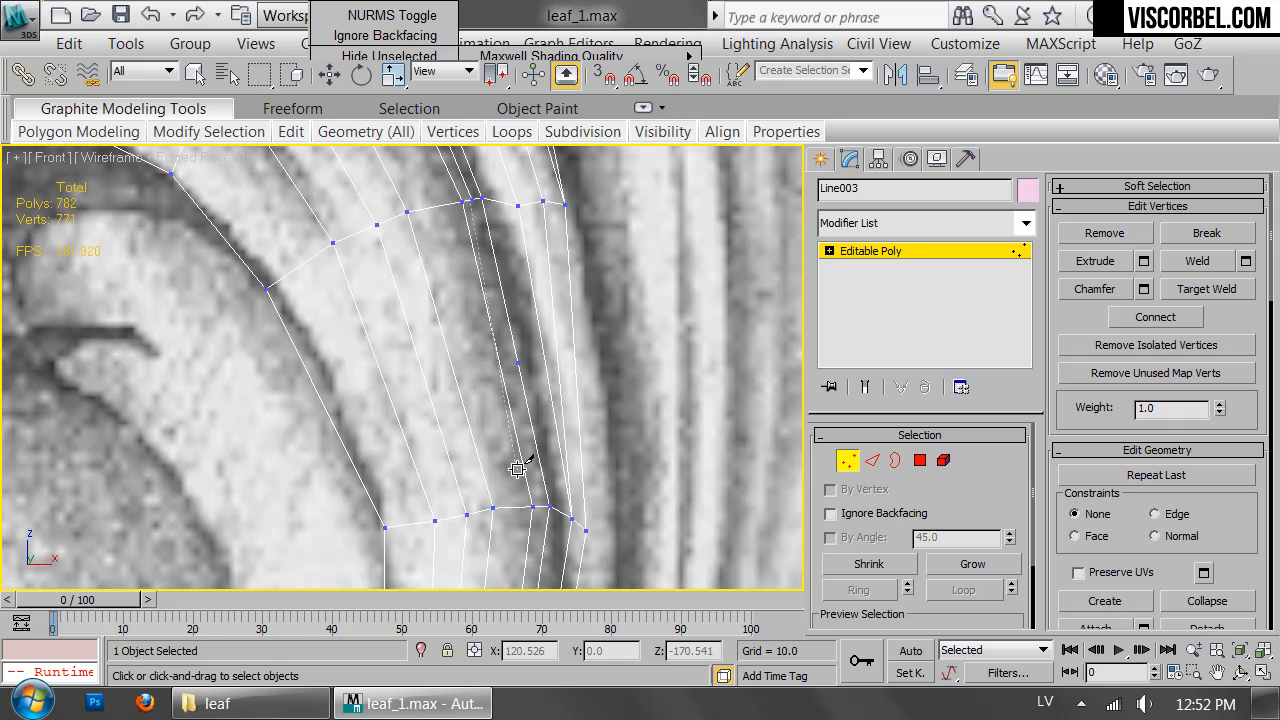
click(540, 503)
scroll(546, 510, up, 2)
middle_drag(570, 448, 497, 153)
middle_drag(520, 500, 497, 186)
scroll(463, 276, down, 4)
scroll(415, 402, up, 4)
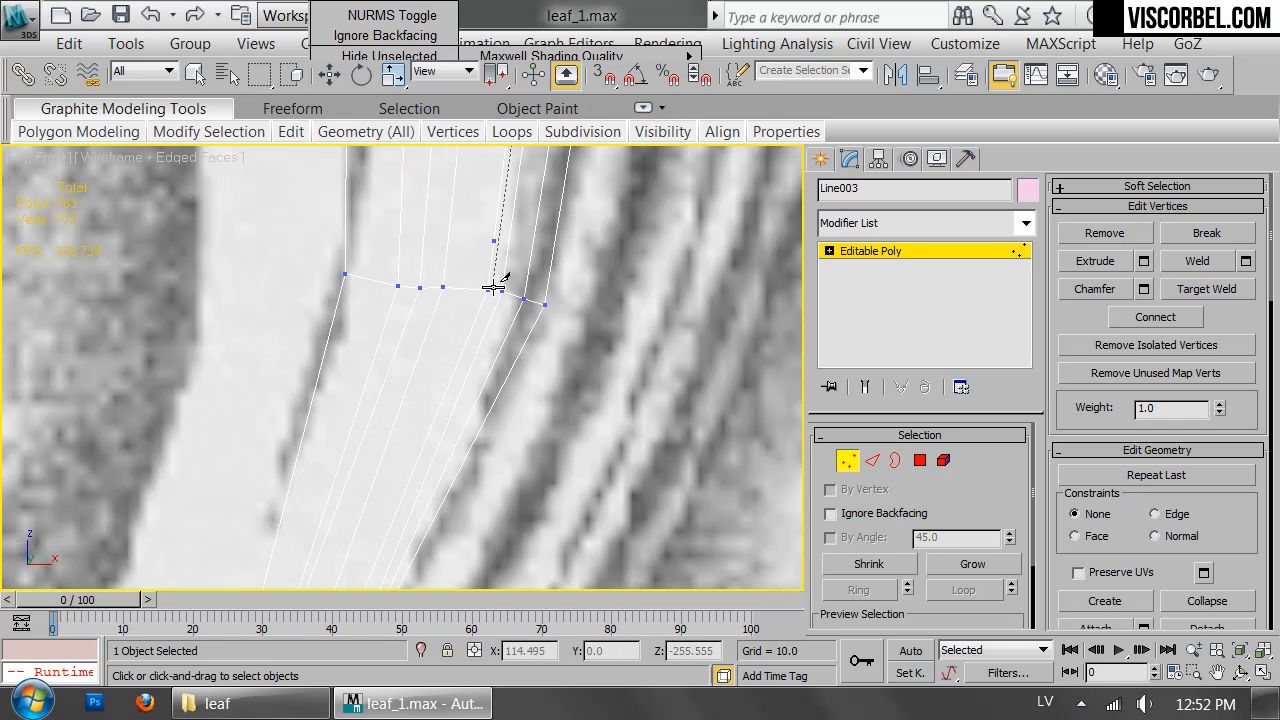
middle_drag(505, 268, 503, 423)
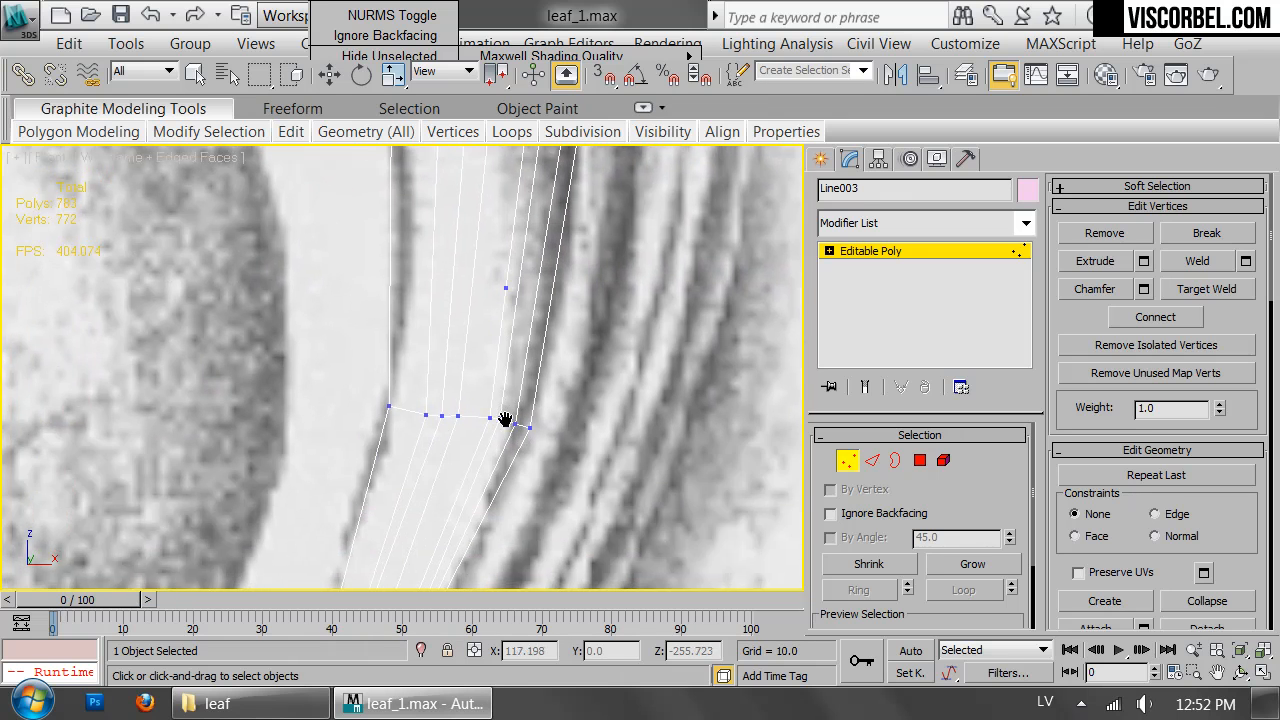
click(487, 412)
right_click(563, 309)
Cut a line from the blunt tip of the upper leaflet lengthwise through it and across the main bend's cross edges.
scroll(540, 300, down, 2)
middle_drag(514, 254, 500, 430)
scroll(450, 260, down, 4)
middle_drag(420, 177, 400, 378)
scroll(378, 371, up, 3)
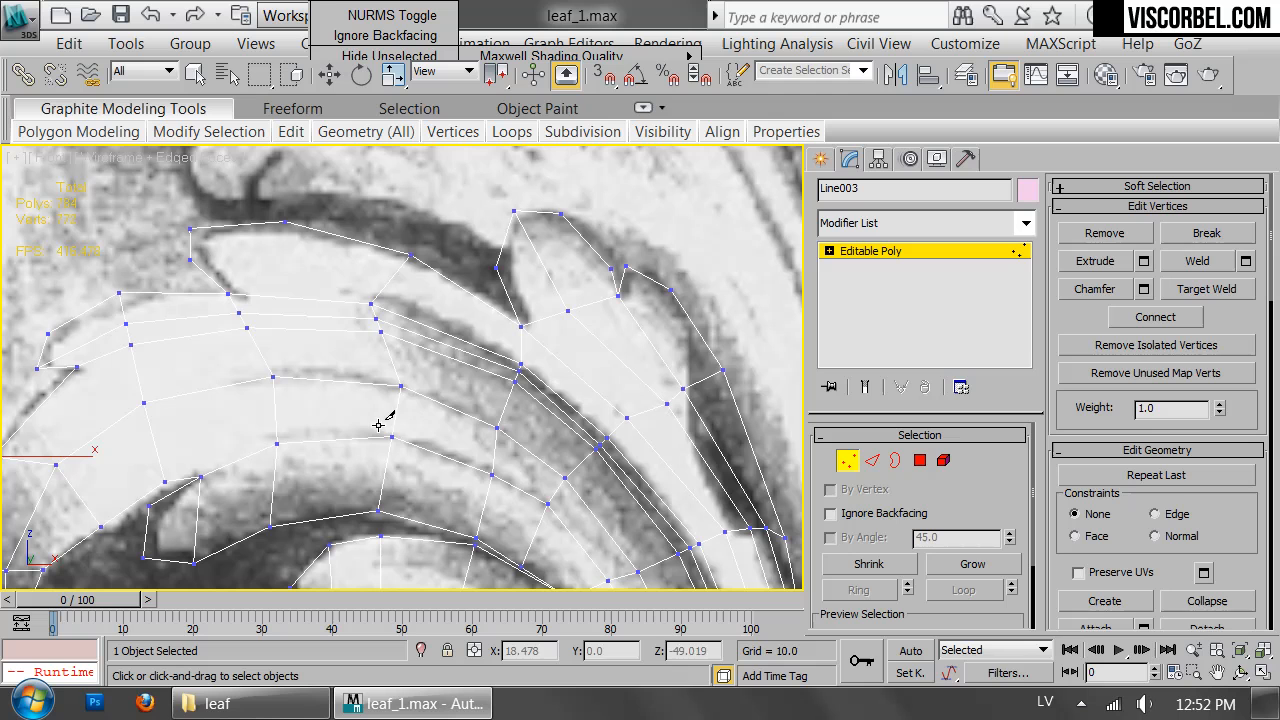
click(191, 244)
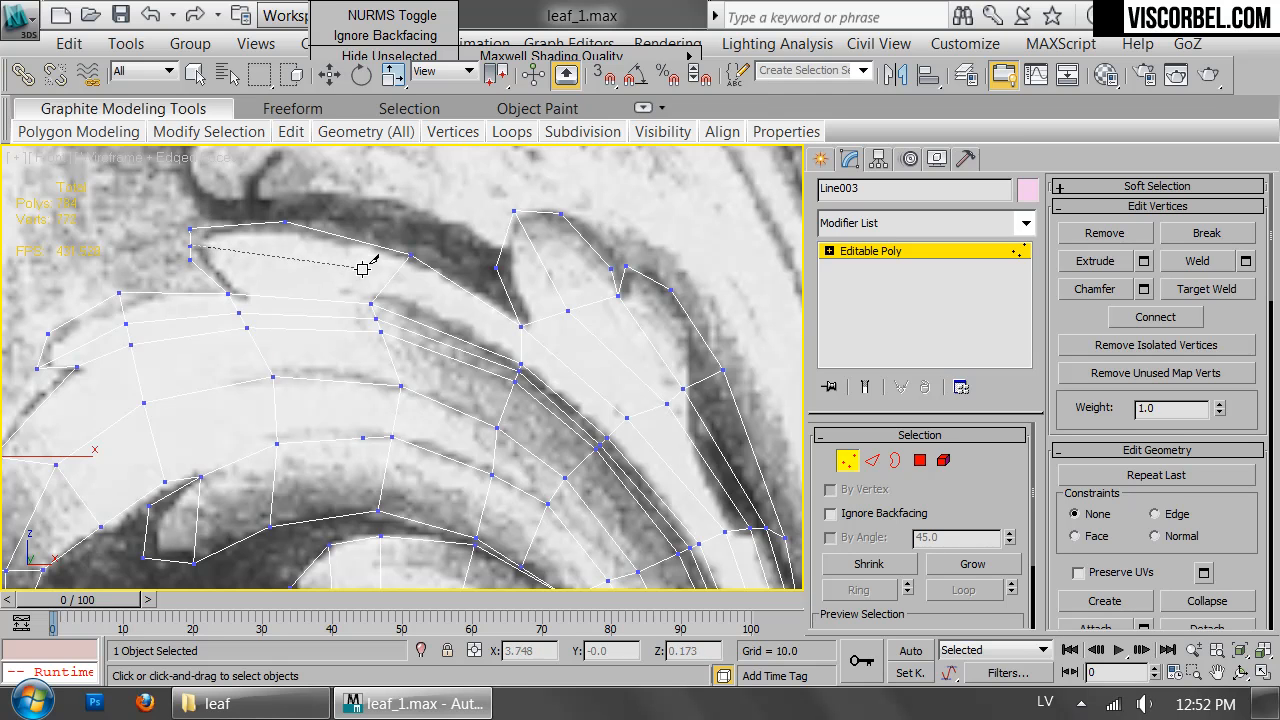
click(395, 275)
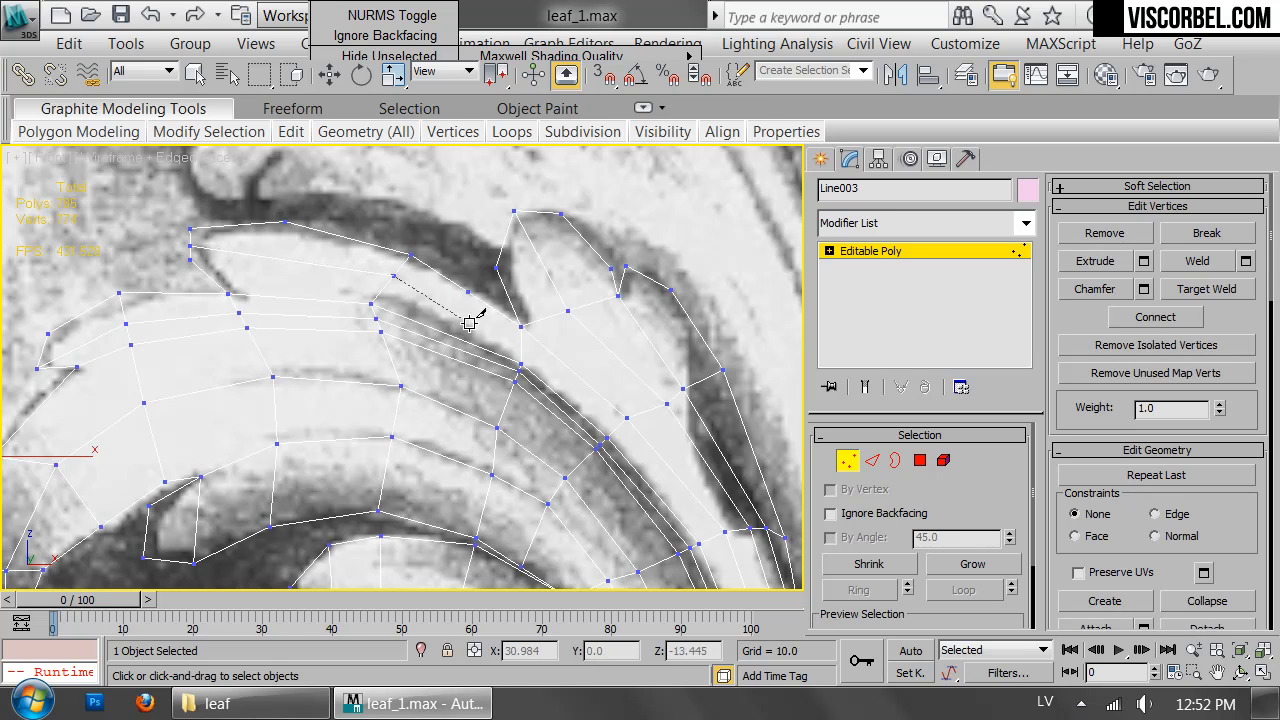
click(521, 342)
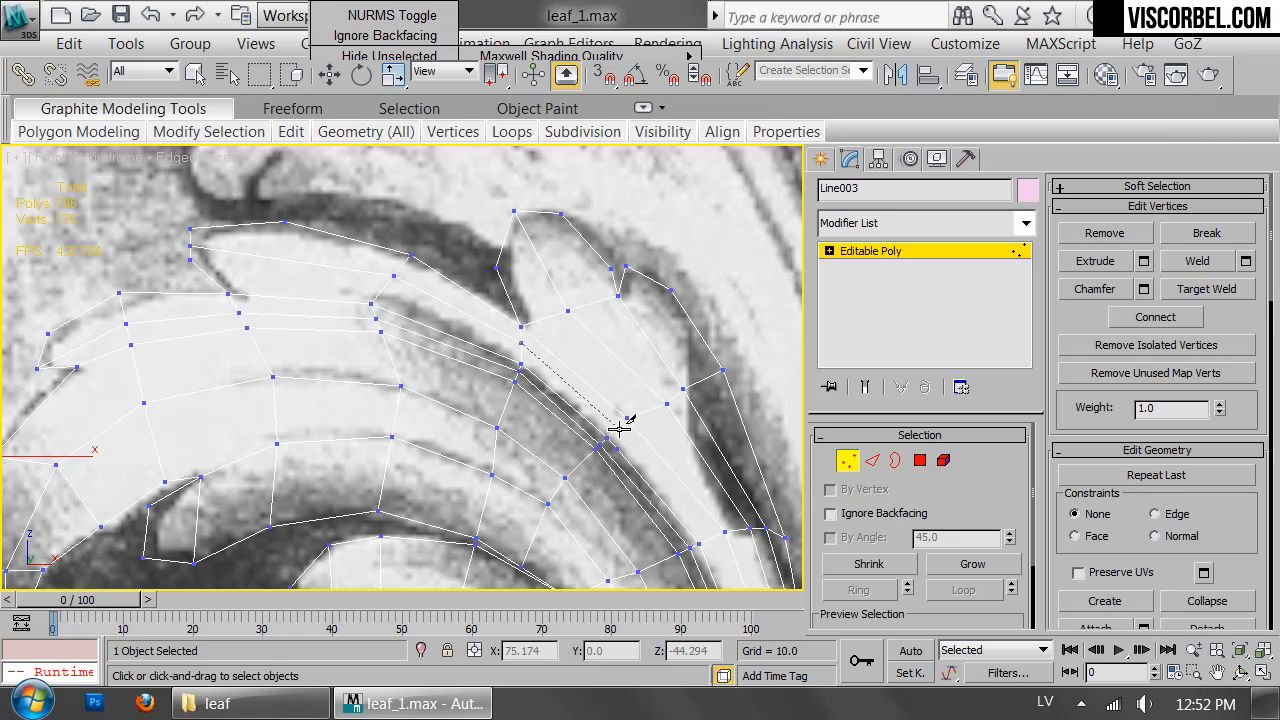
click(714, 537)
Extend the upper leaflet's cut down the stem, crossing each row to the lower stem's cross row.
middle_drag(723, 563, 520, 203)
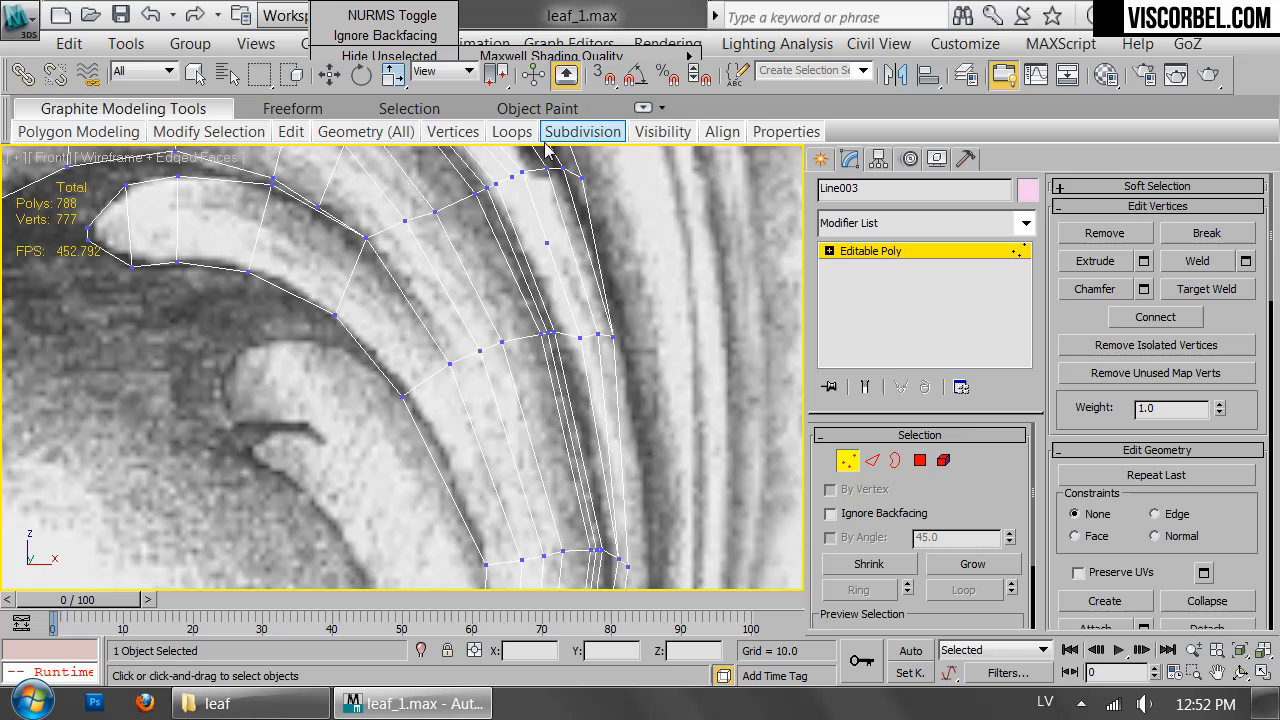
click(571, 334)
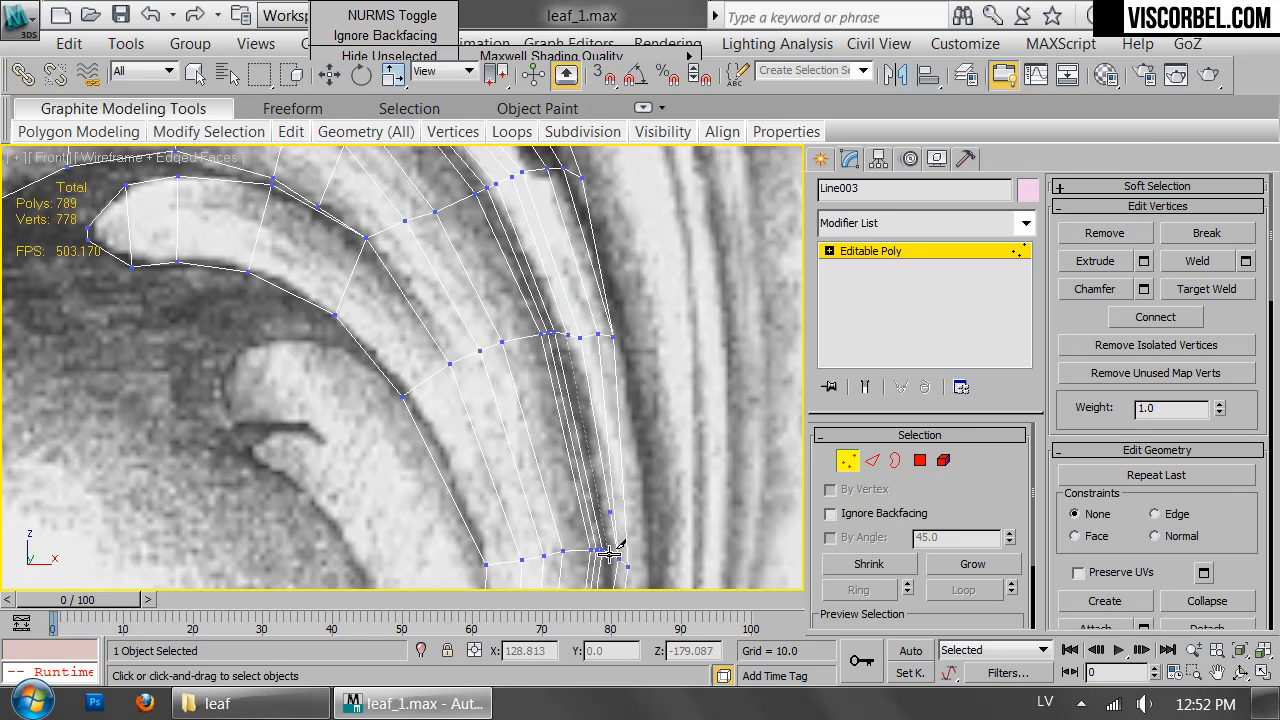
scroll(609, 553, up, 2)
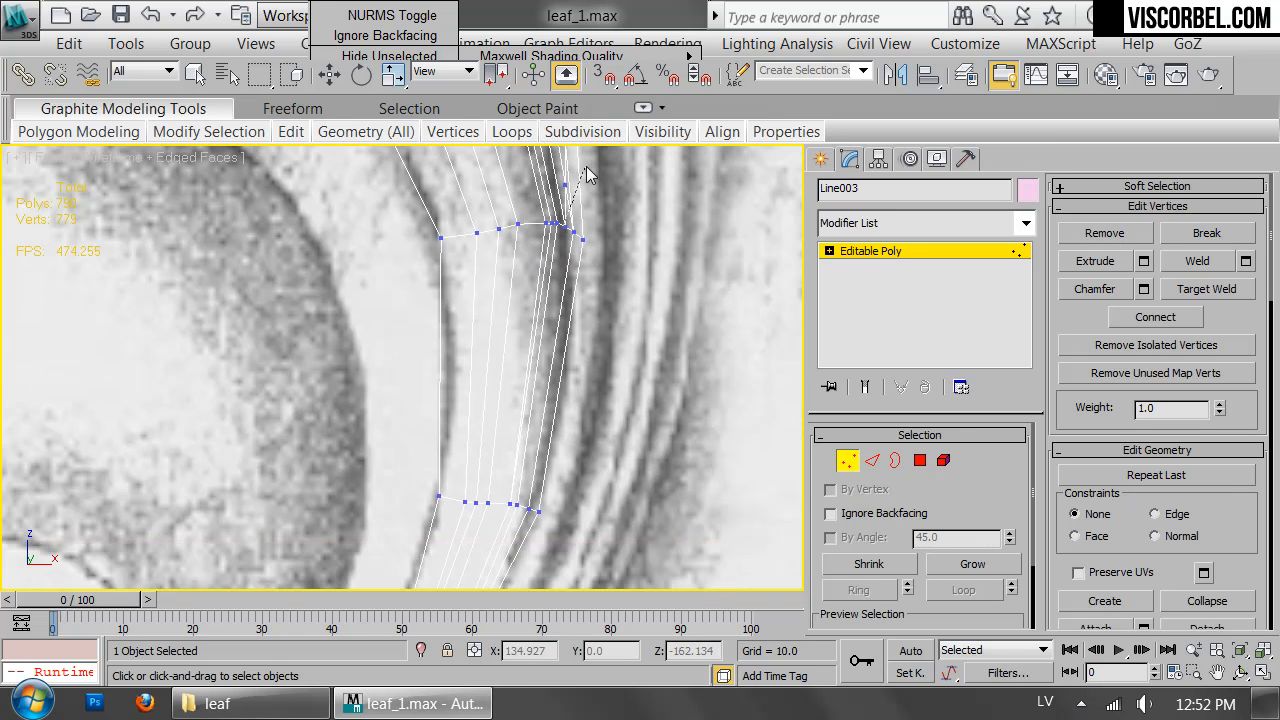
click(517, 505)
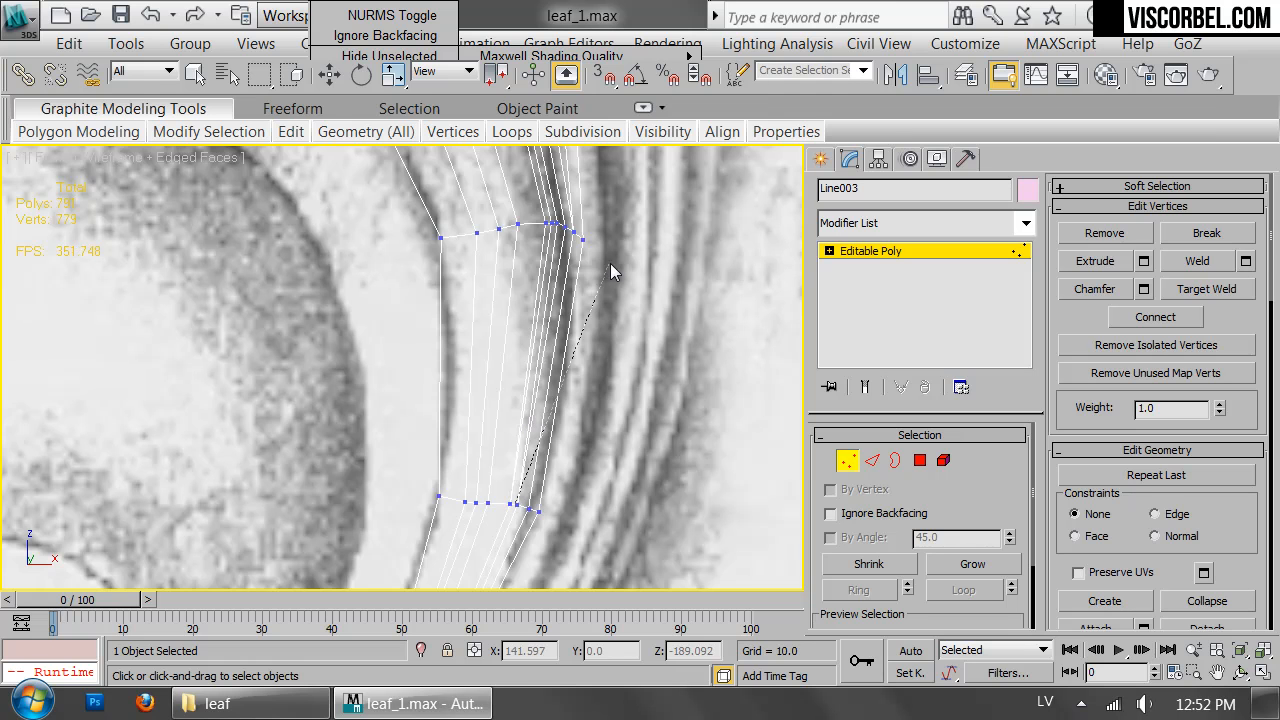
Cut a cross edge through the upper leaflet and reposition its tip vertices to follow the drawn outline.
scroll(414, 314, down, 6)
scroll(387, 277, up, 4)
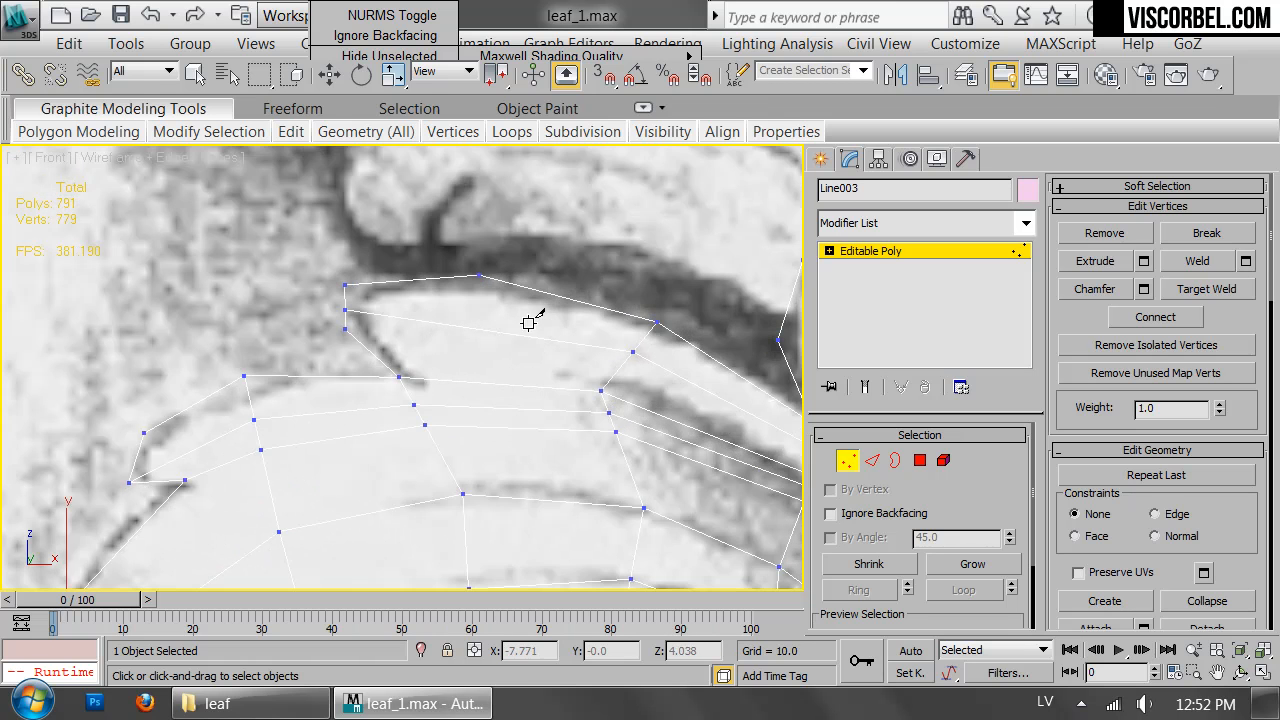
right_click(521, 350)
click(466, 120)
key(w)
click(346, 310)
drag(362, 277, 425, 244)
click(346, 329)
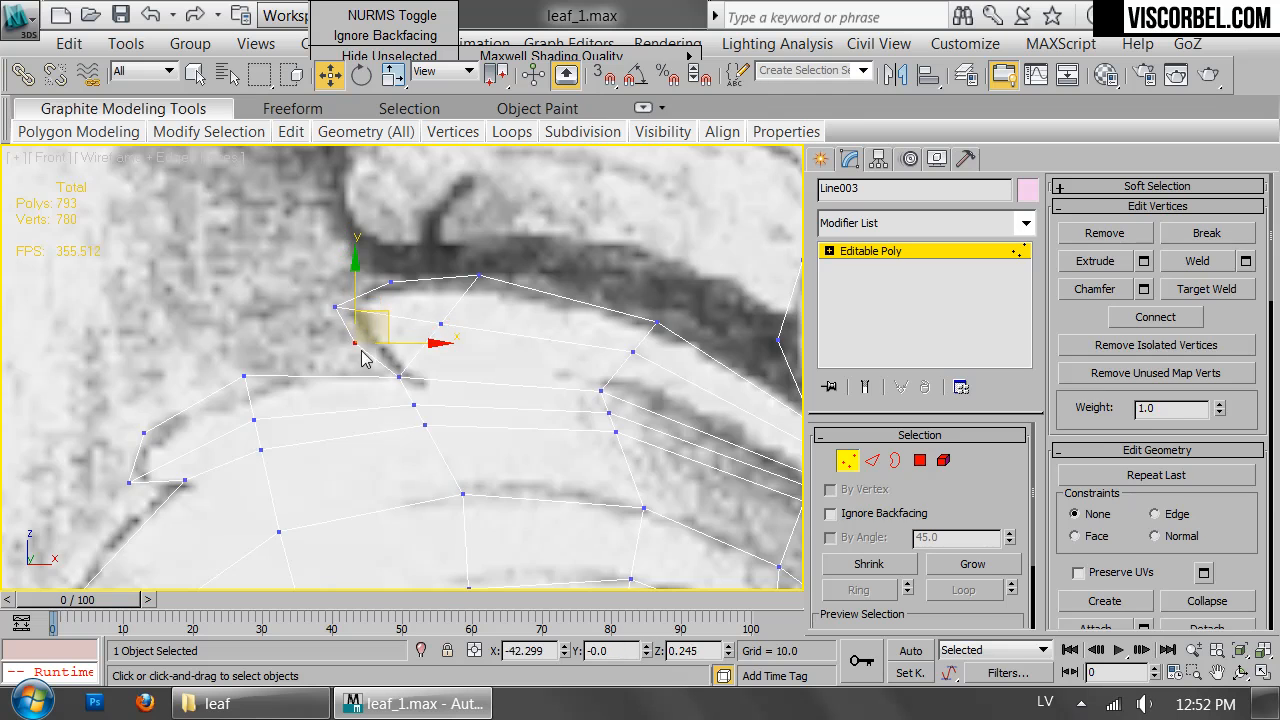
Cut a cross edge over the outermost leaflet, from its outer notch vertex to the edge bordering the inner notch.
key(1)
scroll(480, 377, down, 2)
scroll(440, 312, down, 1)
middle_drag(480, 377, 414, 270)
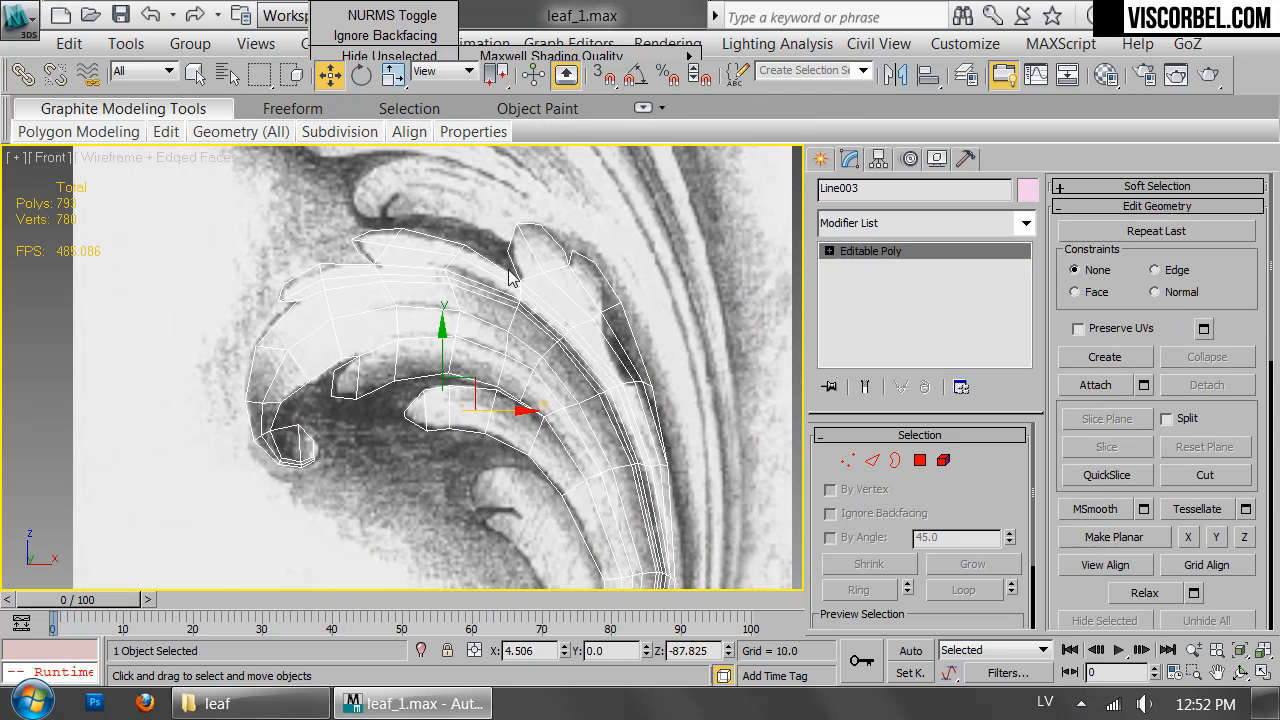
key(1)
scroll(551, 294, up, 5)
right_click(614, 350)
click(582, 117)
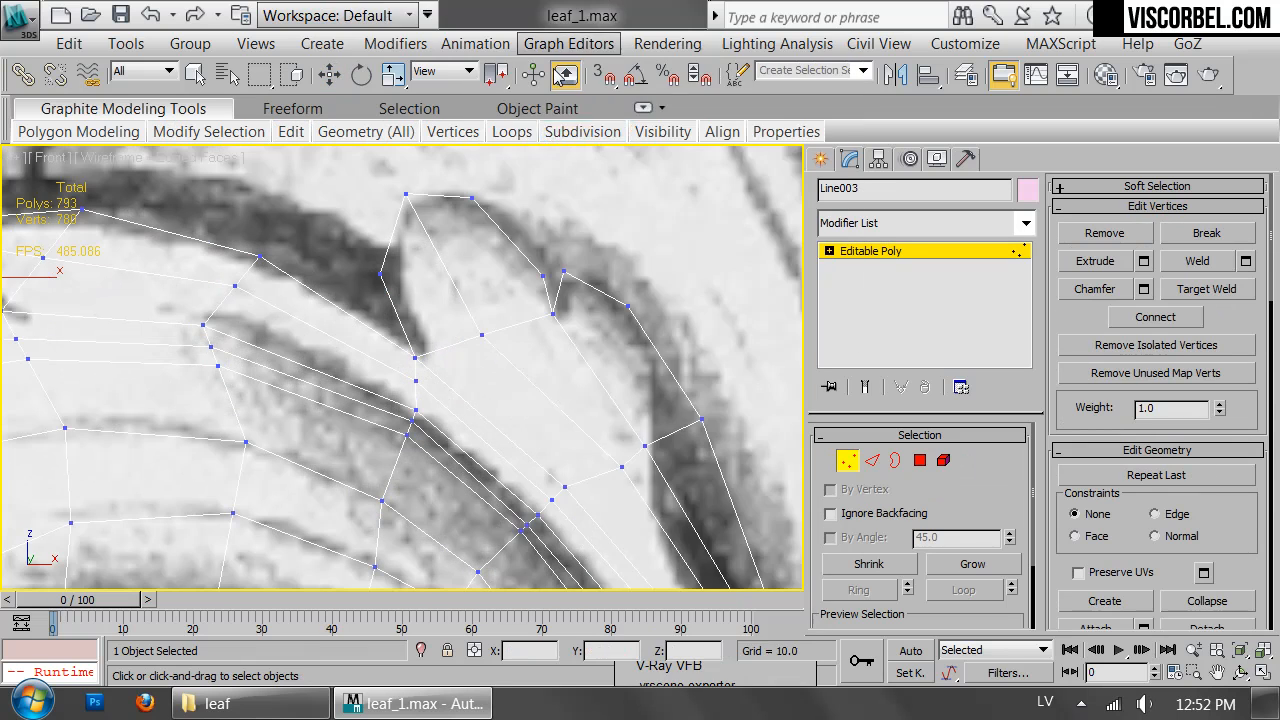
click(540, 274)
click(396, 311)
right_click(400, 305)
Move the outermost leaflet's side and tip vertices to round its outline along the drawing.
key(w)
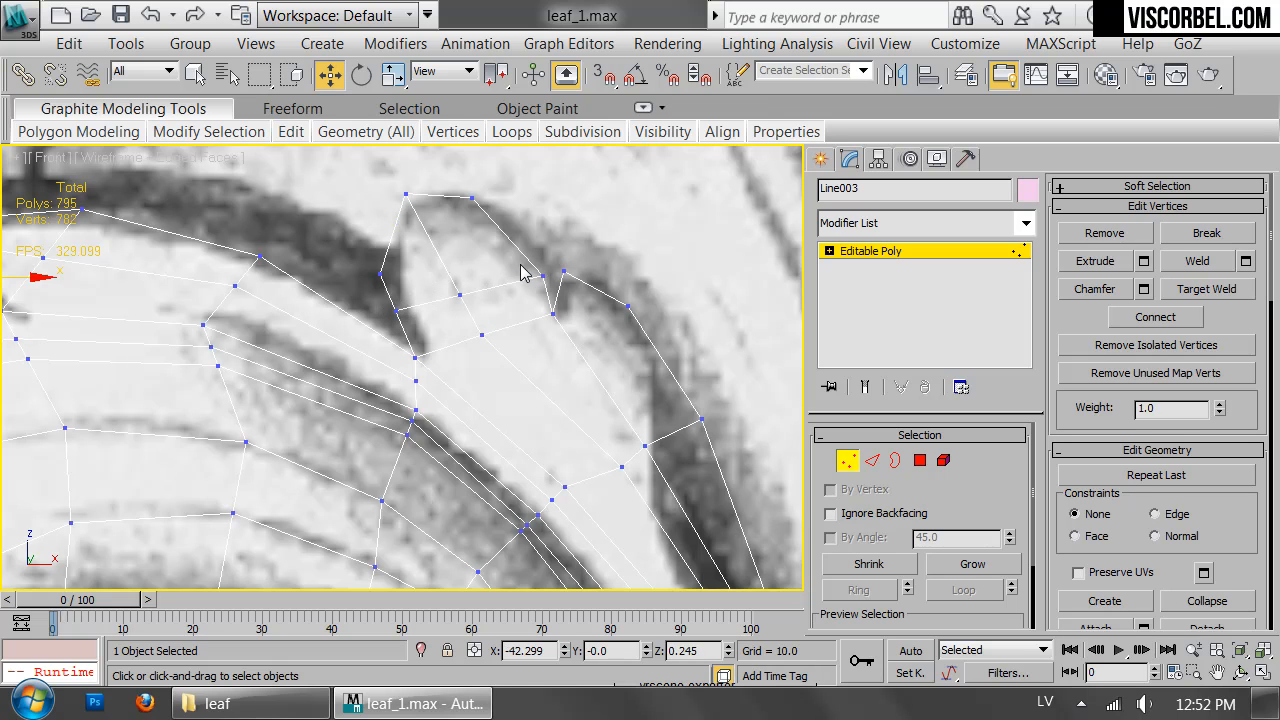
mouse_move(545, 273)
mouse_down()
mouse_move(533, 242)
mouse_move(533, 258)
mouse_up()
drag(396, 311, 376, 234)
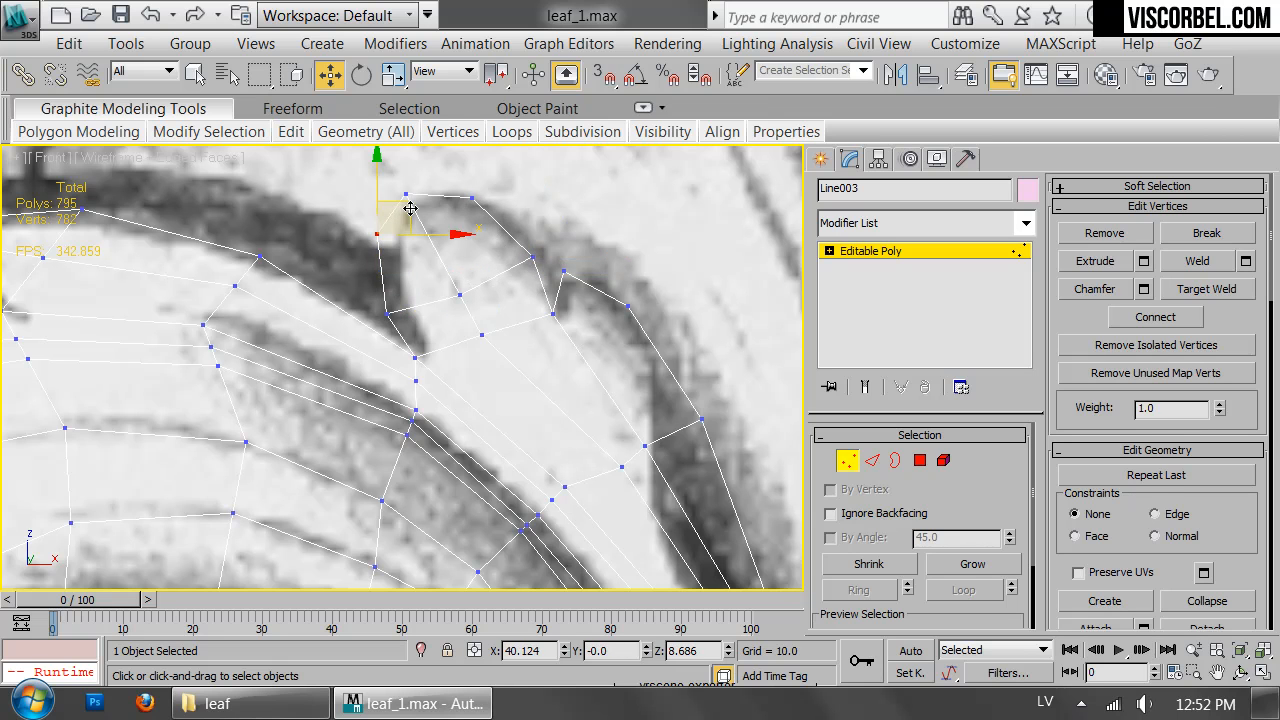
click(406, 194)
drag(422, 164, 431, 160)
drag(378, 236, 387, 242)
key(1)
scroll(683, 284, down, 3)
middle_drag(623, 259, 530, 214)
scroll(508, 214, up, 2)
key(1)
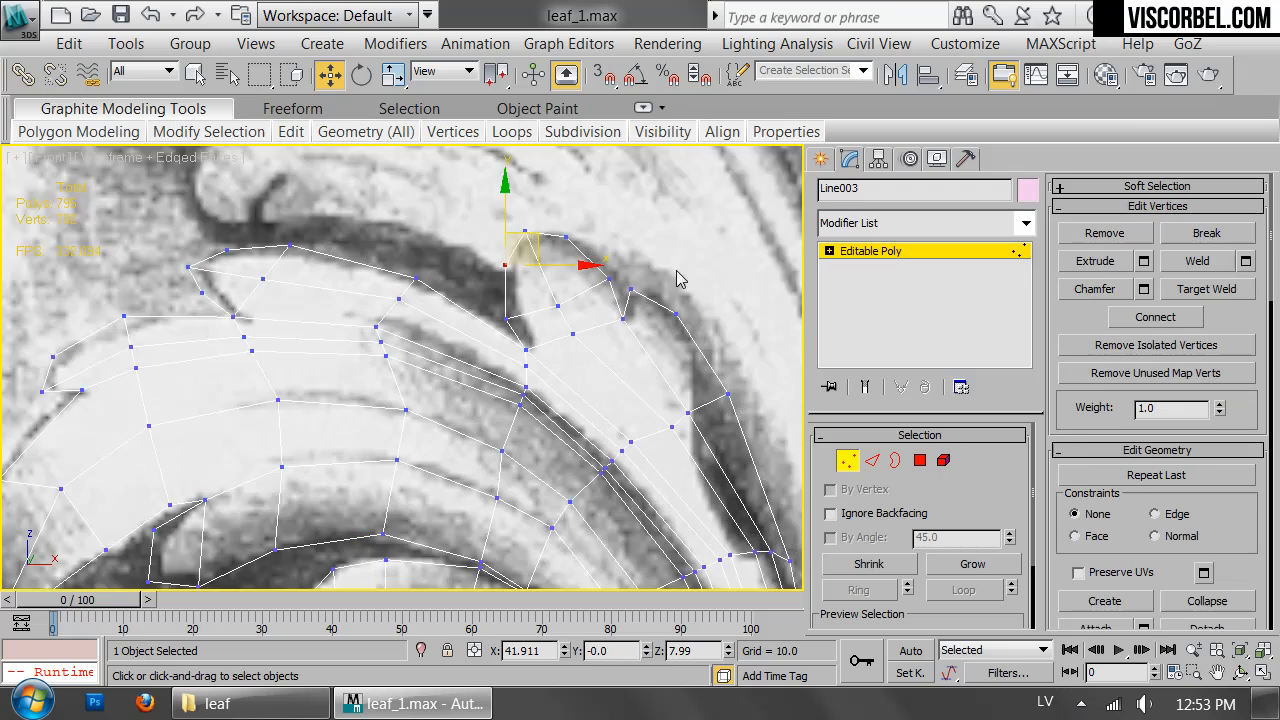
Cut a lengthwise line from the lower inner leaflet's tip through the middle of its cross edges.
middle_drag(677, 277, 374, 186)
scroll(433, 366, down, 1)
middle_drag(433, 366, 543, 326)
scroll(452, 366, down, 2)
scroll(543, 326, up, 5)
right_click(344, 350)
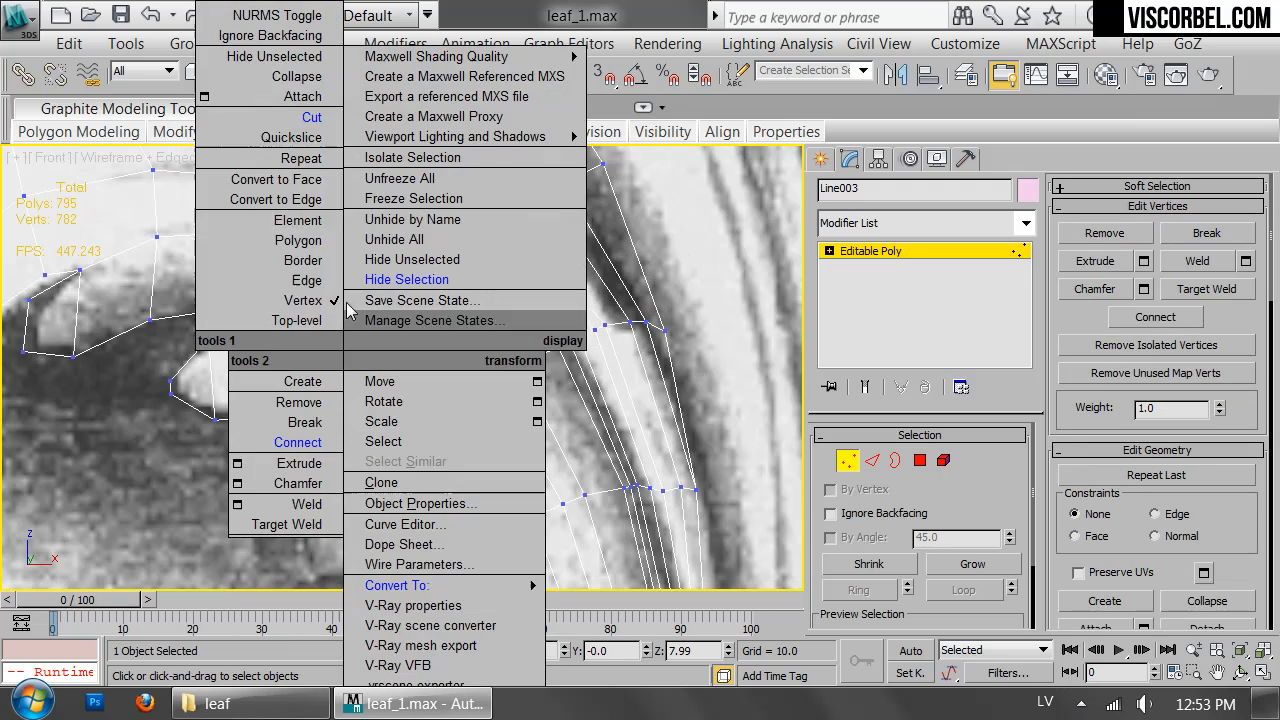
click(303, 118)
scroll(403, 350, up, 4)
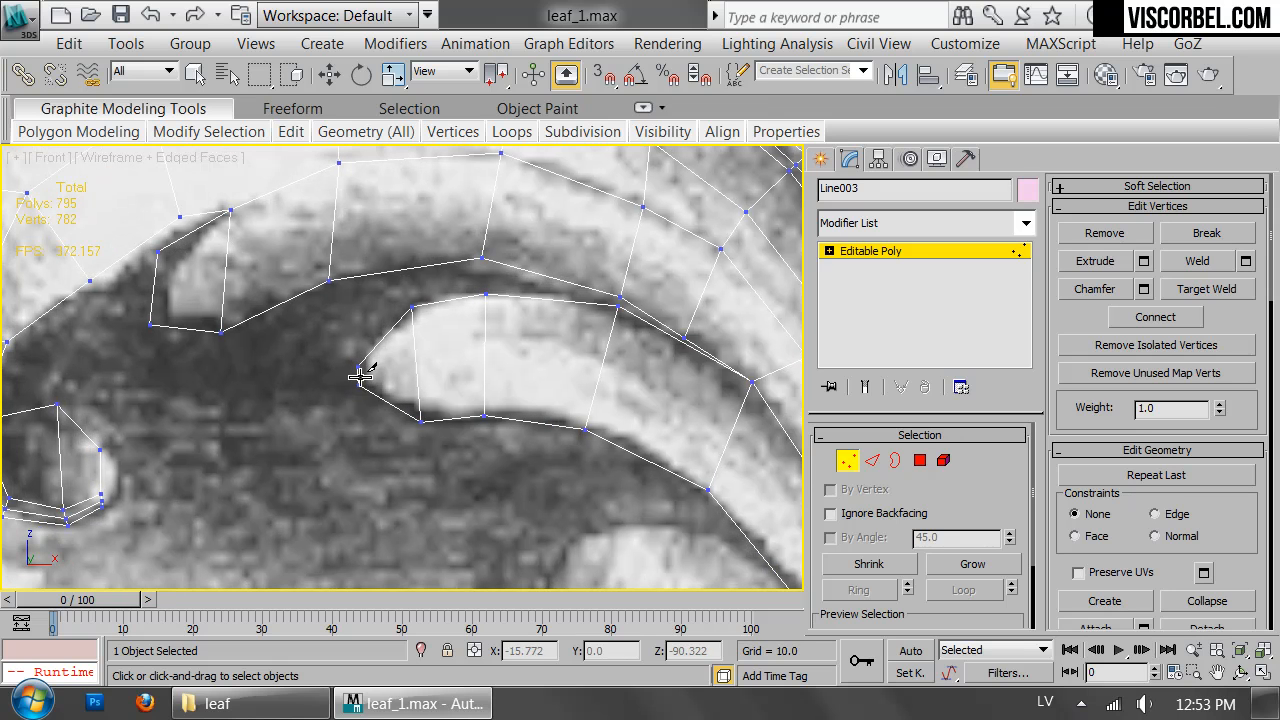
click(415, 364)
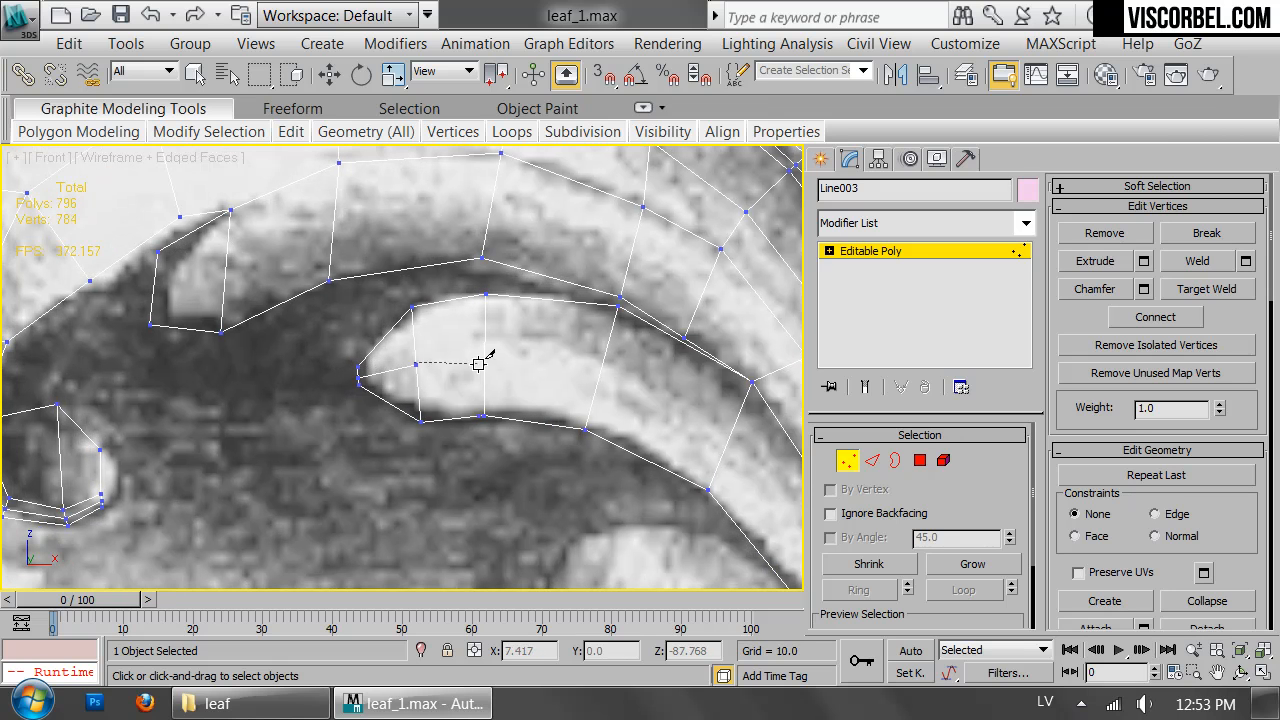
click(599, 372)
click(733, 430)
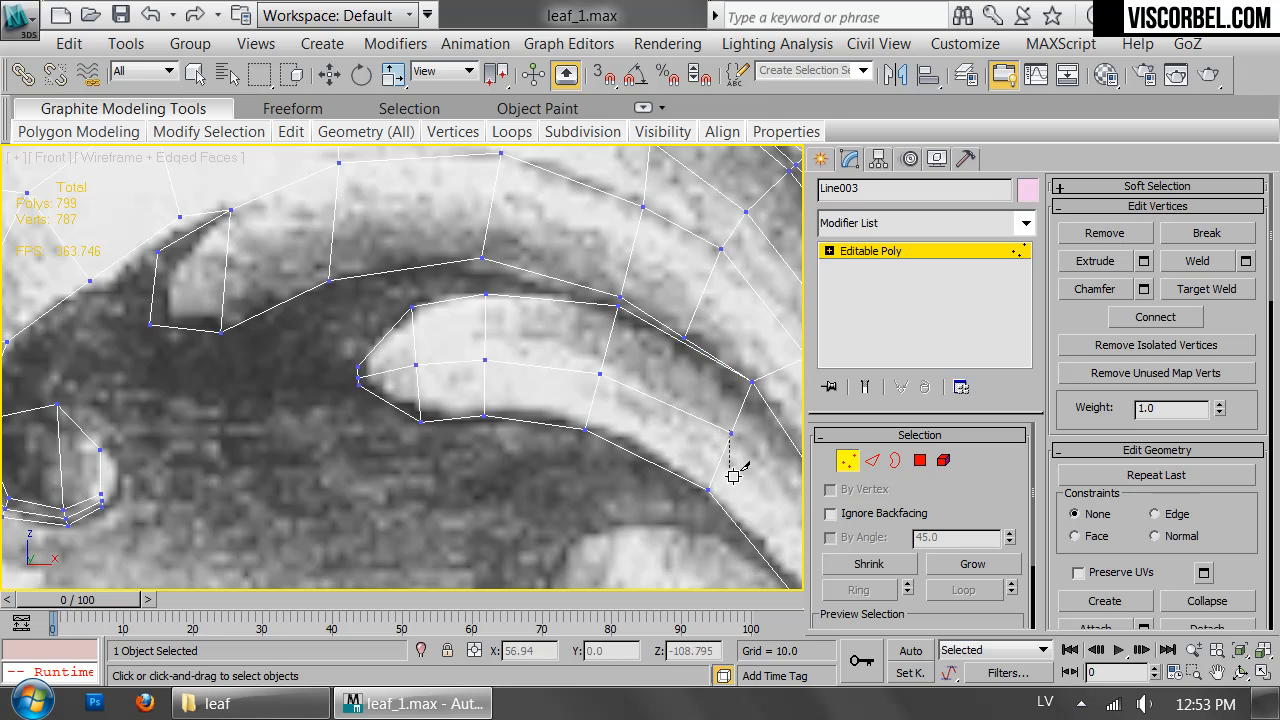
Continue the lower leaflet's centre cut across the following cross rows down into the stem.
middle_drag(744, 440, 357, 138)
click(498, 311)
scroll(584, 432, down, 3)
middle_drag(584, 432, 546, 283)
click(581, 415)
middle_drag(596, 445, 576, 156)
click(554, 391)
middle_drag(553, 453, 554, 201)
Finish the lower leaflet's cut through the last stem row to the stem's bottom tip and end cutting.
scroll(527, 350, up, 4)
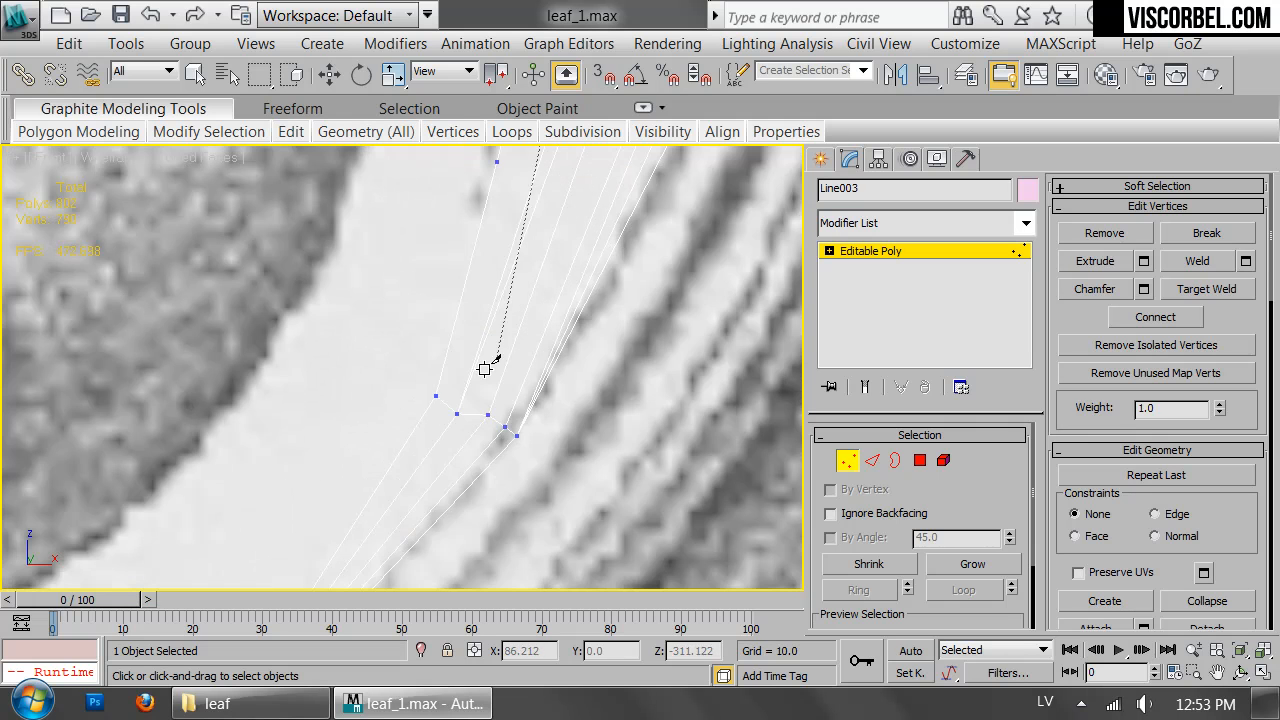
click(447, 407)
middle_drag(376, 505, 537, 266)
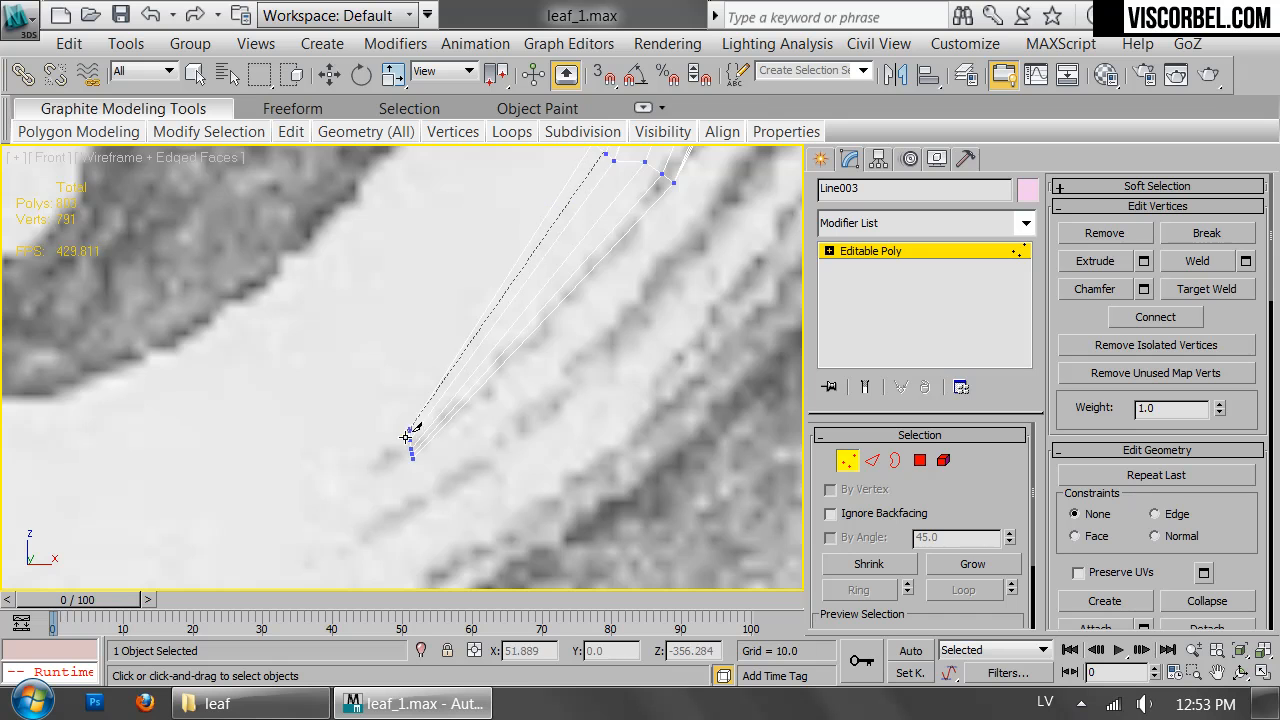
middle_drag(411, 434, 470, 335)
scroll(470, 325, up, 4)
scroll(474, 361, up, 3)
click(472, 306)
right_click(473, 306)
key(w)
scroll(620, 300, down, 8)
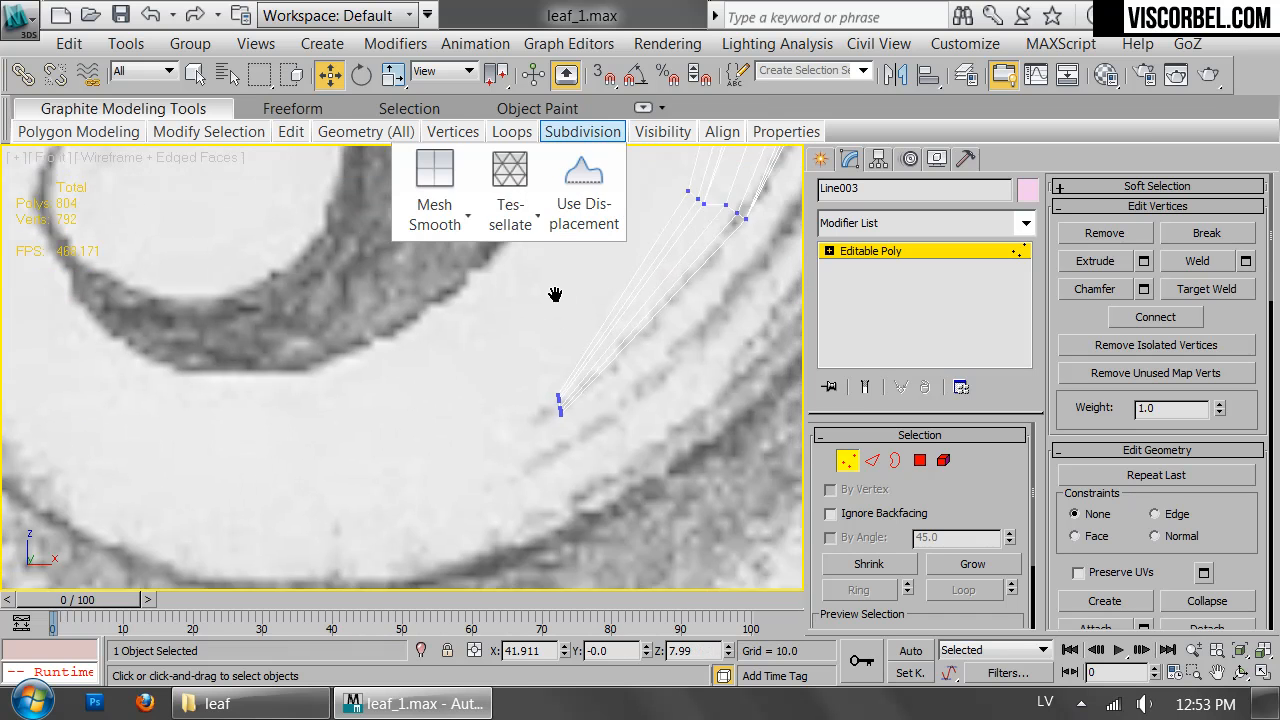
Leave vertex editing and display the whole leaf mesh in the perspective view.
scroll(655, 345, down, 6)
middle_drag(587, 254, 491, 432)
key(1)
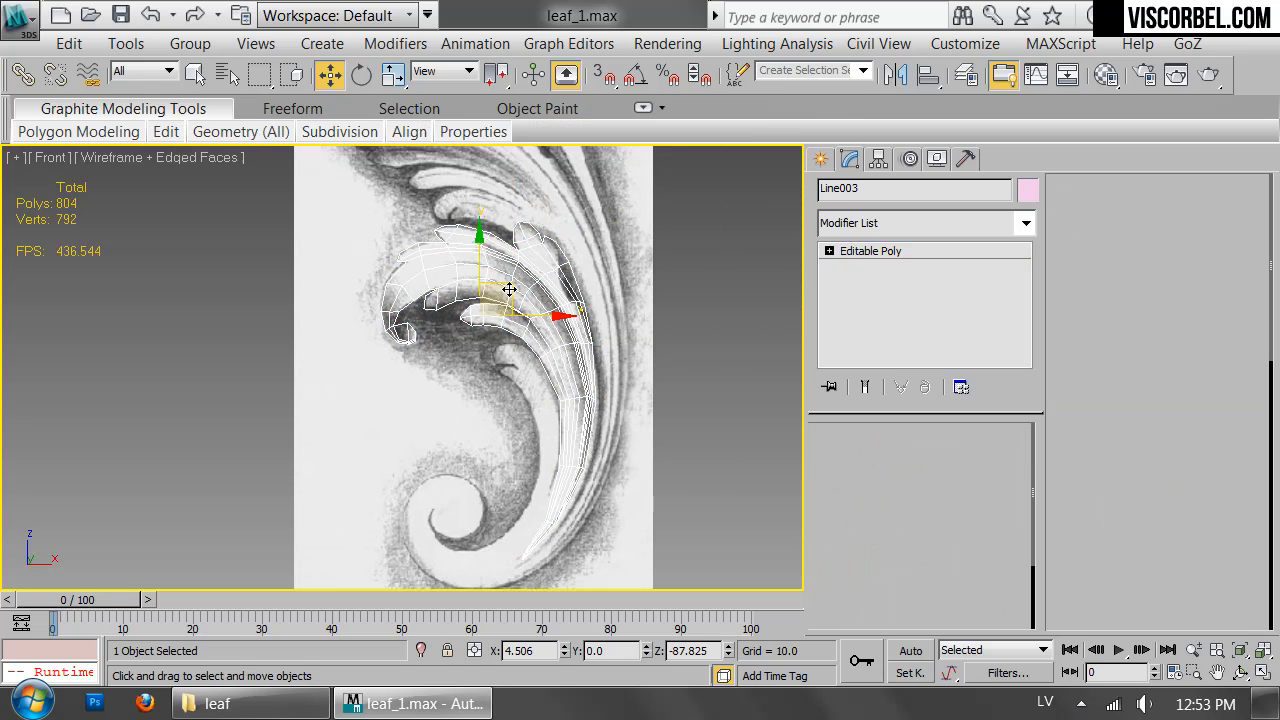
key(p)
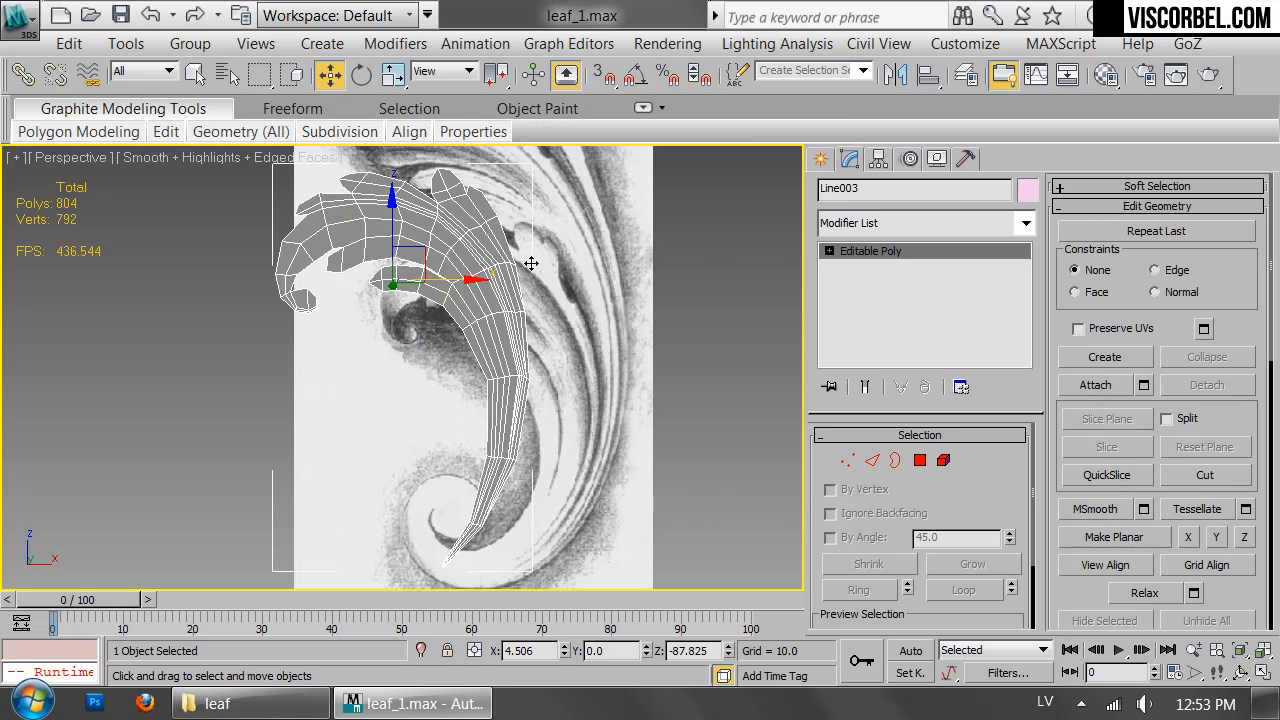
In the front view, reposition the outline and inner vertices of the small upper leaflet to give it a rounder shape.
alt+middle_drag(460, 299, 420, 290)
key(f)
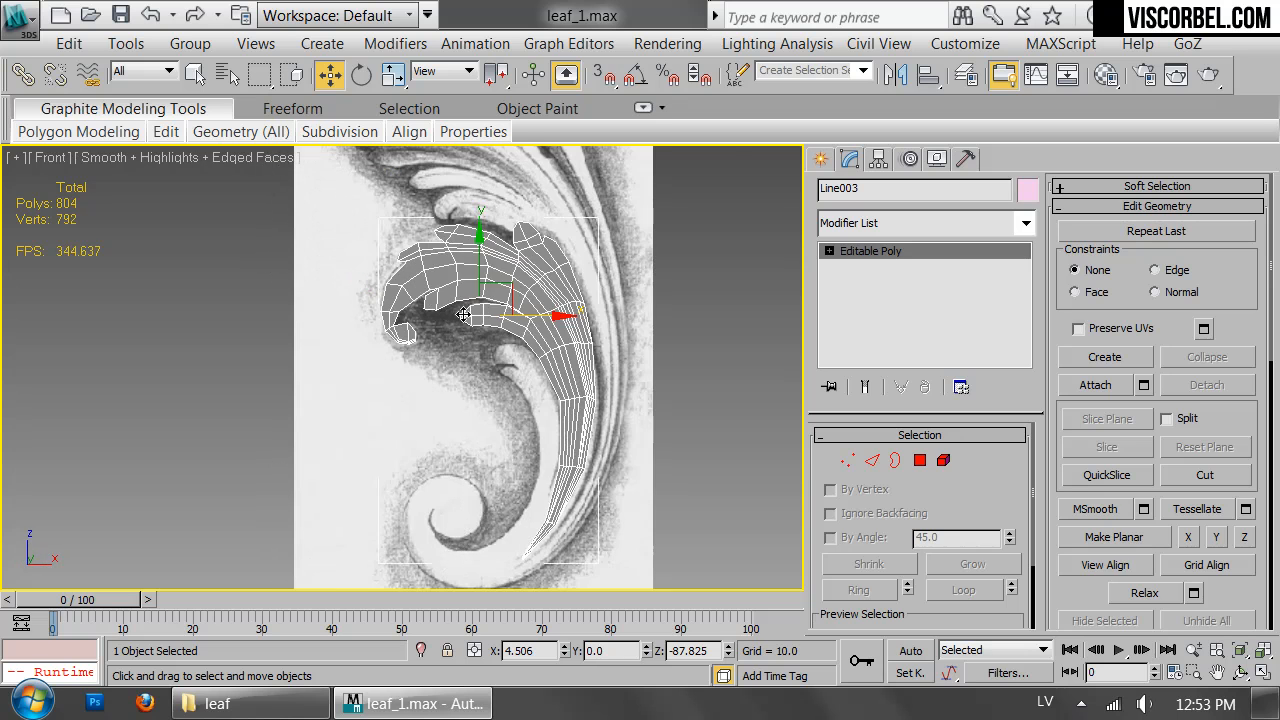
scroll(388, 445, up, 4)
scroll(388, 445, up, 4)
key(1)
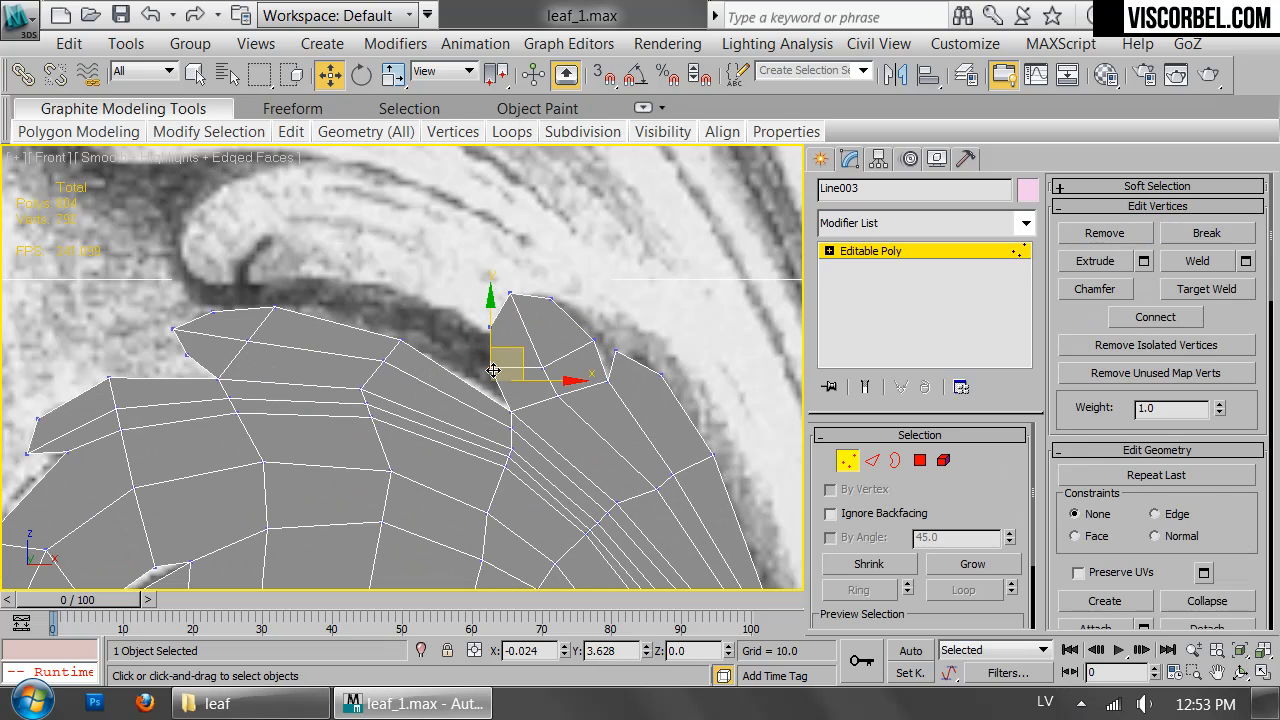
drag(493, 368, 493, 367)
drag(594, 341, 588, 330)
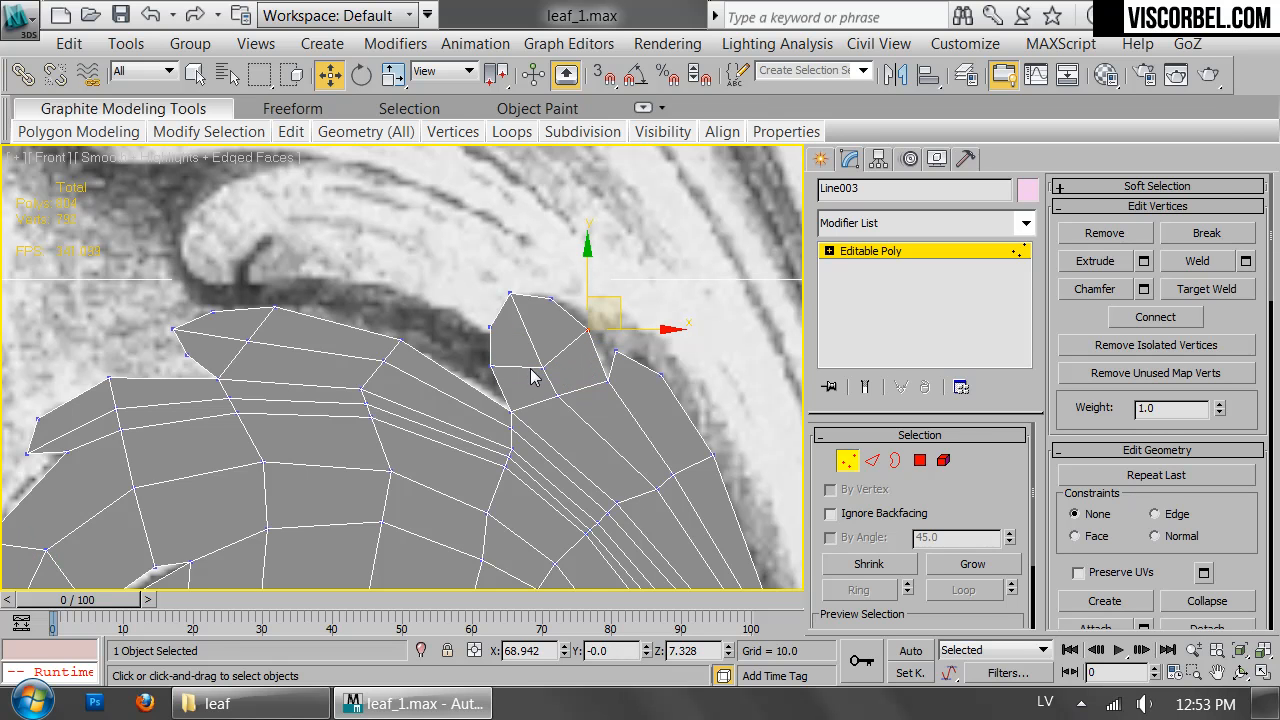
drag(546, 369, 537, 355)
key(1)
Add an Edit Poly modifier on top of the leaf's Editable Poly.
scroll(620, 406, down, 3)
middle_drag(620, 406, 502, 310)
click(904, 229)
scroll(894, 200, down, 5)
click(880, 119)
Move the three vertices at the base of the upper-left leaflets slightly upward and leave vertex editing.
middle_drag(263, 332, 494, 380)
scroll(492, 380, up, 2)
key(1)
drag(404, 294, 459, 372)
drag(437, 277, 437, 271)
scroll(504, 358, down, 2)
middle_drag(504, 358, 436, 296)
scroll(484, 331, down, 2)
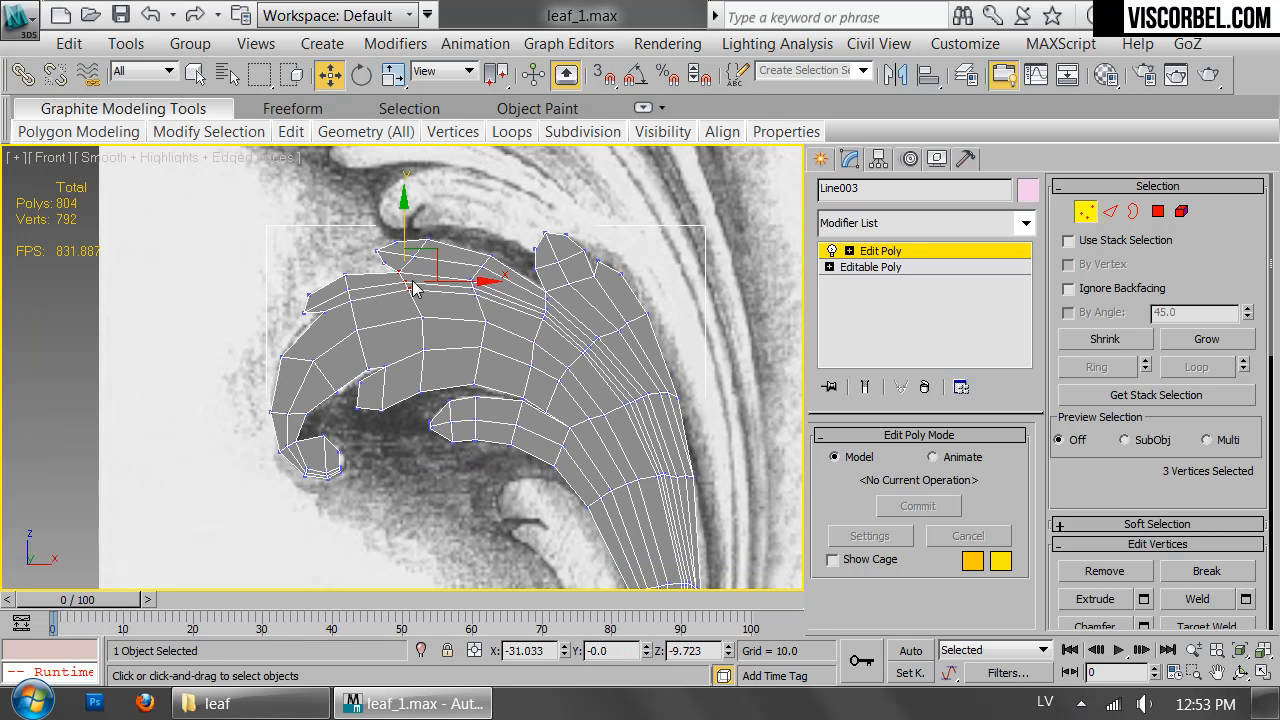
key(1)
Move the leaf mesh sideways to about X 384.9 so it sits clear of the reference drawing.
middle_drag(596, 372, 518, 185)
scroll(518, 185, up, 2)
scroll(541, 219, down, 2)
middle_drag(541, 266, 349, 298)
scroll(522, 375, down, 1)
drag(379, 315, 709, 345)
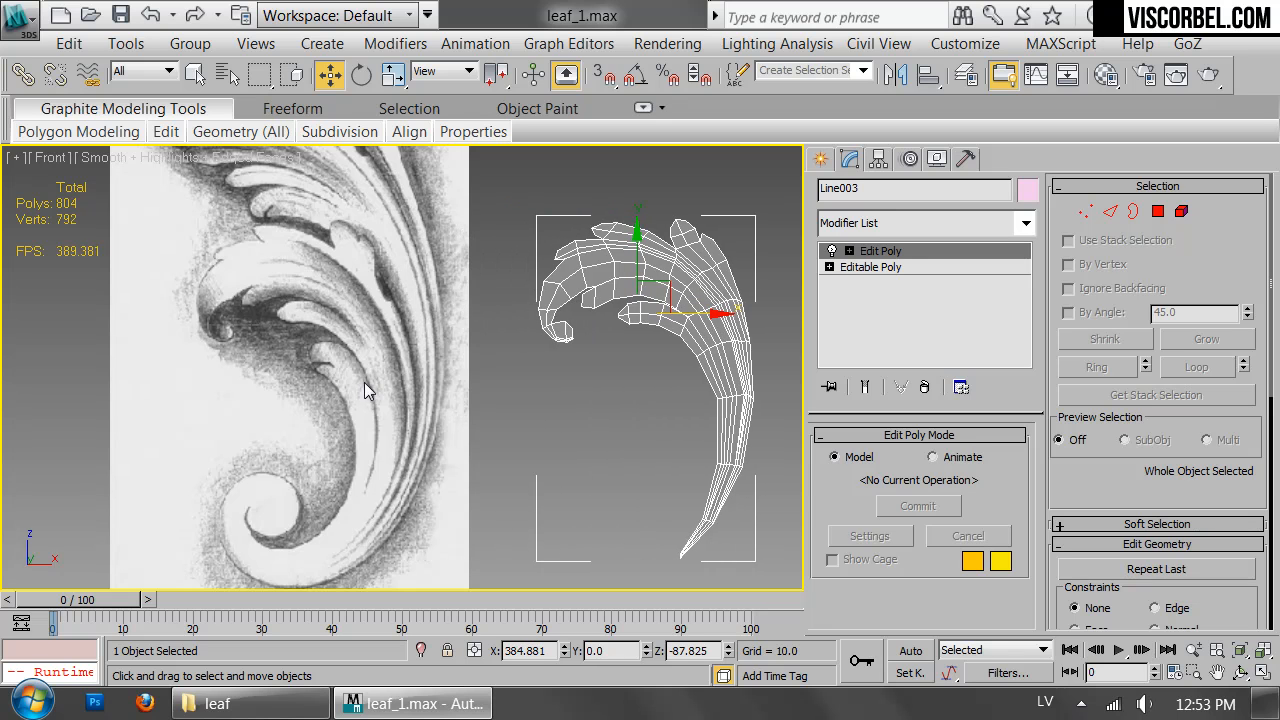
middle_drag(683, 332, 556, 363)
middle_drag(389, 352, 403, 340)
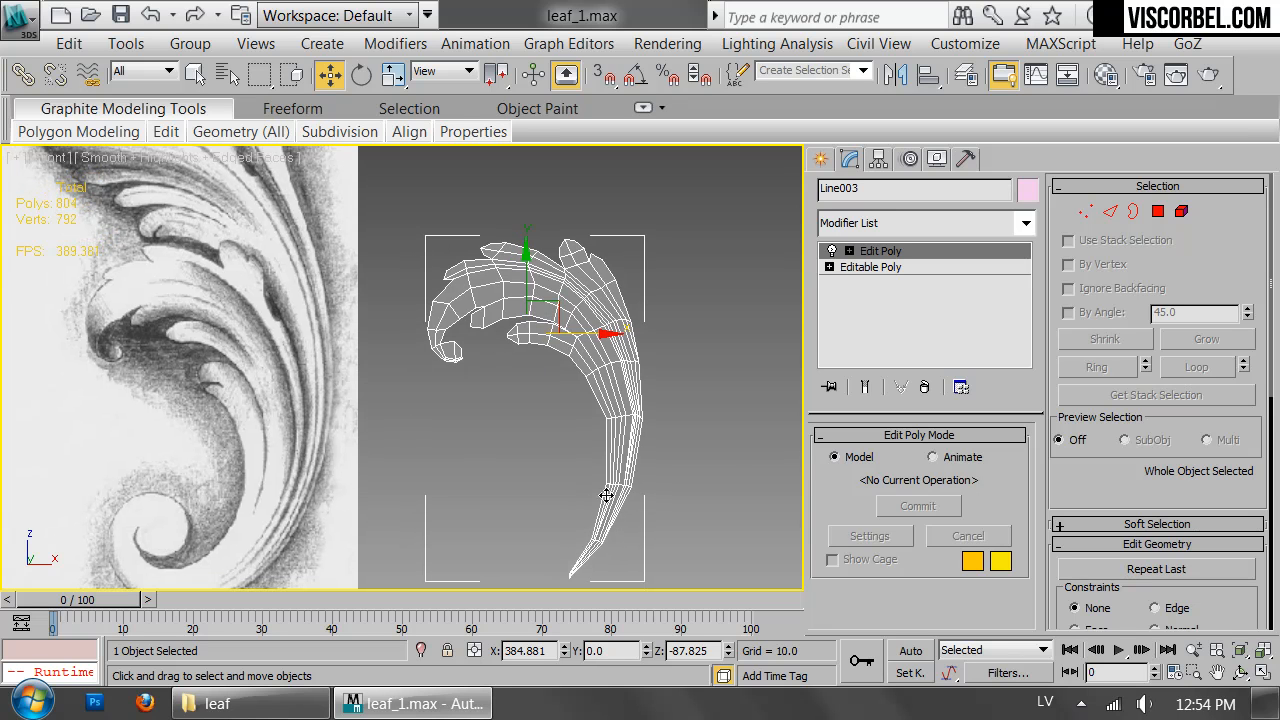
Select the outer polygons of the curled tip and the adjoining polygons of the leaf's main lobe, leaving the small curl's inner faces unselected.
scroll(447, 288, up, 4)
key(4)
scroll(431, 396, up, 4)
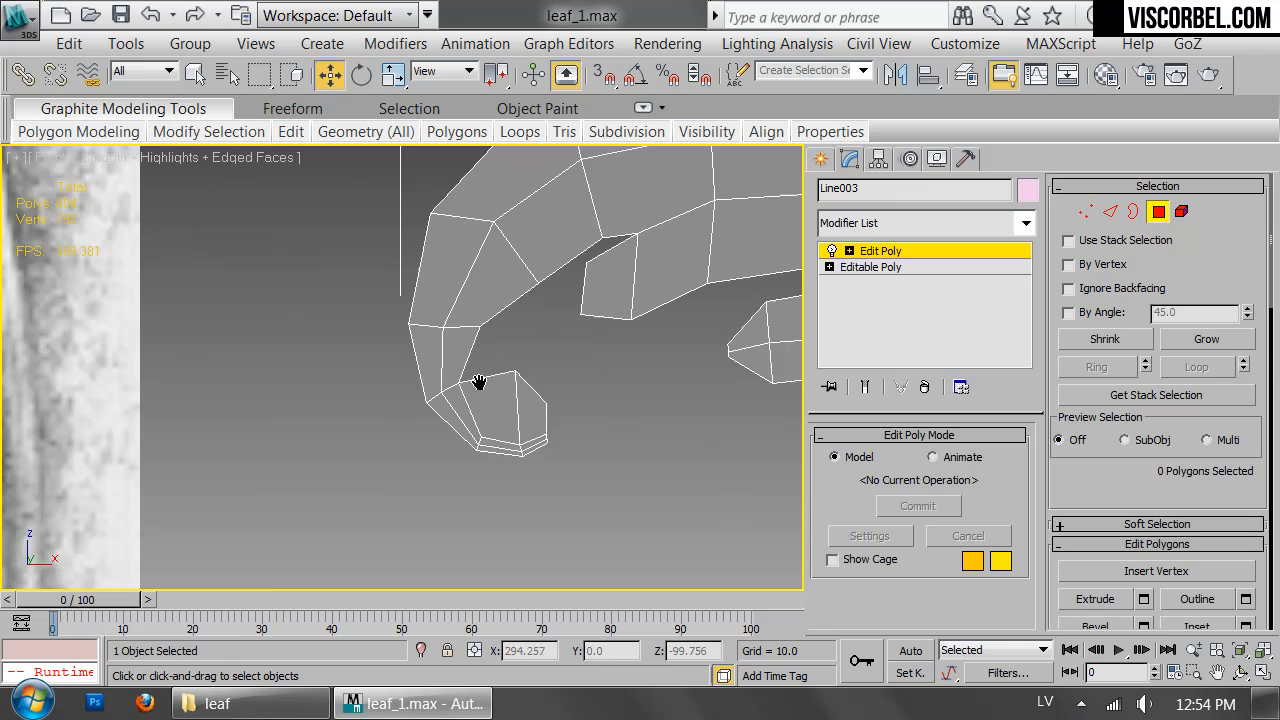
drag(499, 444, 476, 403)
ctrl+drag(468, 325, 470, 328)
alt+click(500, 398)
scroll(492, 350, down, 2)
middle_drag(490, 345, 431, 438)
ctrl+click(432, 322)
ctrl+click(457, 351)
ctrl+click(497, 294)
ctrl+click(520, 337)
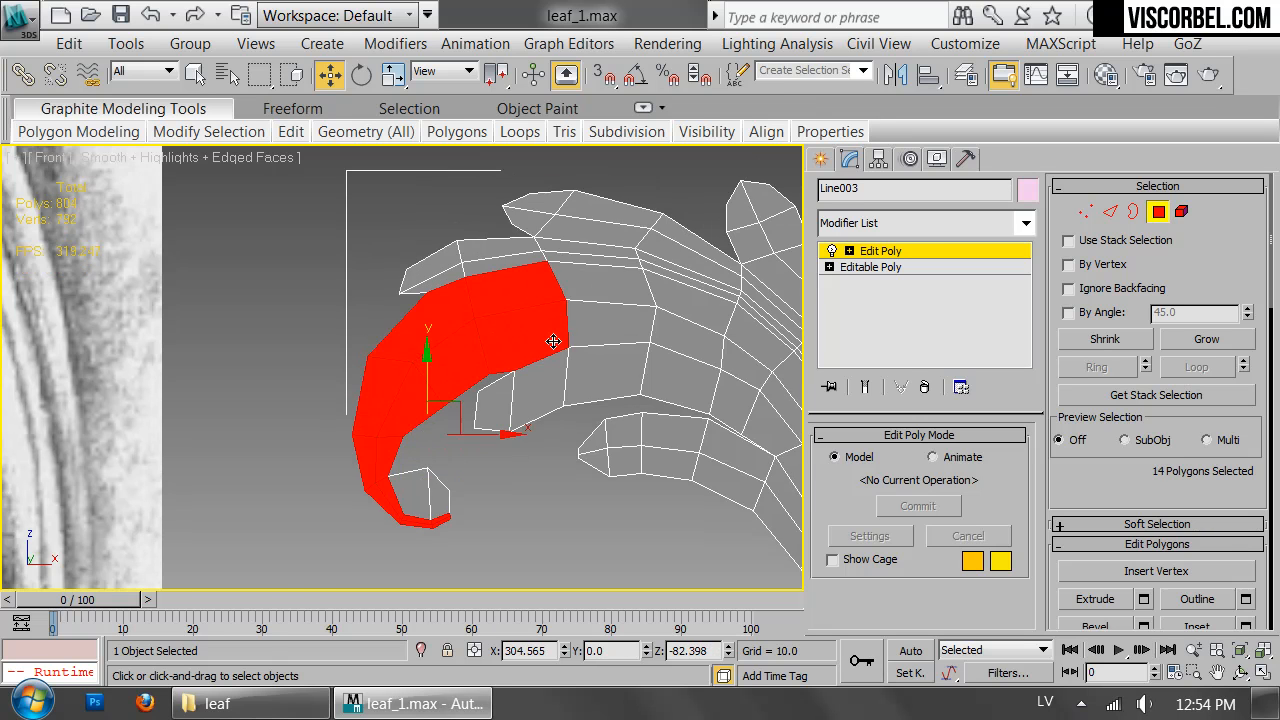
Extend the polygon selection along the upper part of the main lobe toward the leaf's bend.
scroll(623, 343, down, 4)
middle_drag(629, 351, 585, 348)
scroll(585, 348, up, 5)
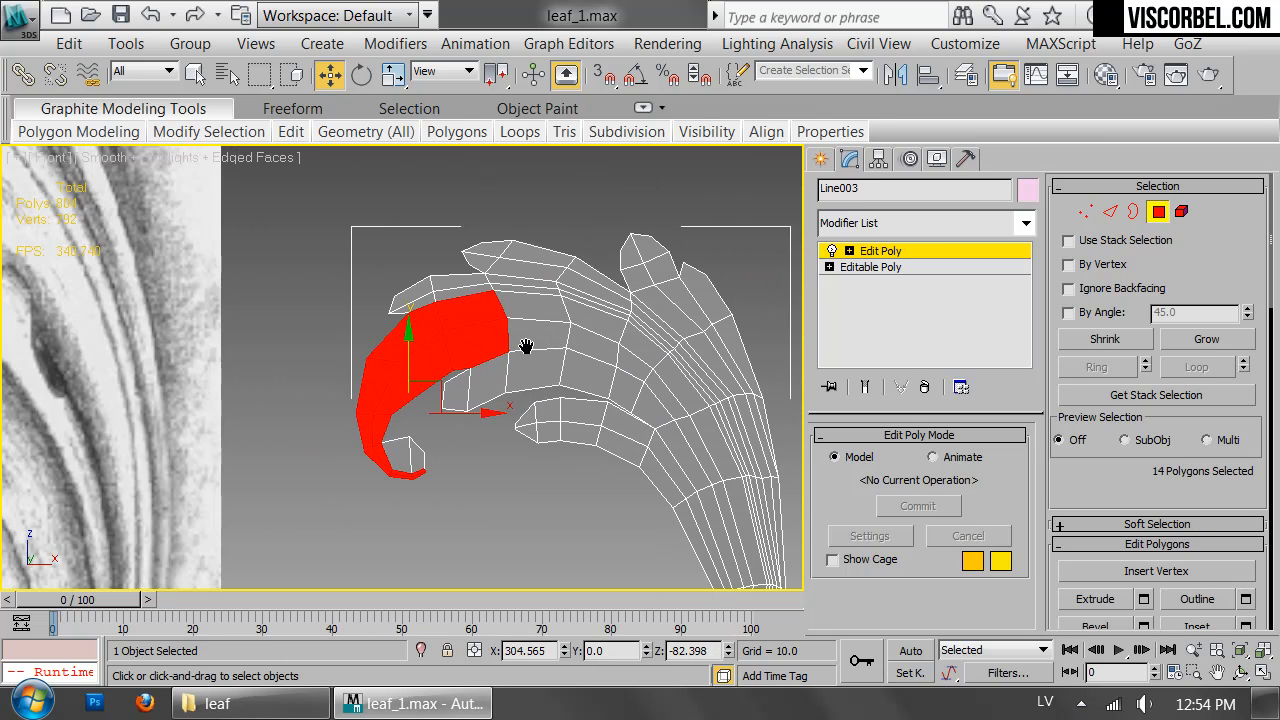
ctrl+click(529, 294)
ctrl+click(530, 340)
ctrl+click(613, 308)
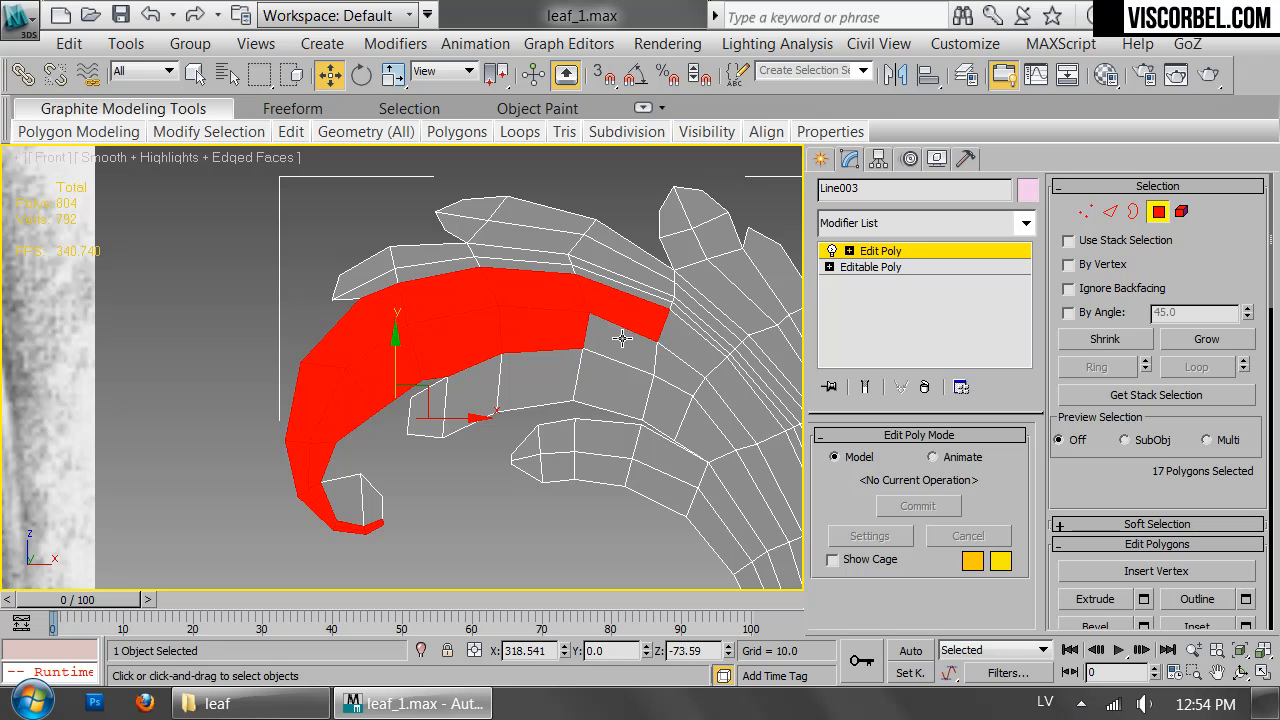
Add the main lobe's remaining lower polygons and the small inner leaflet to the polygon selection.
ctrl+click(640, 345)
ctrl+click(699, 336)
ctrl+click(681, 368)
ctrl+click(660, 401)
ctrl+click(610, 390)
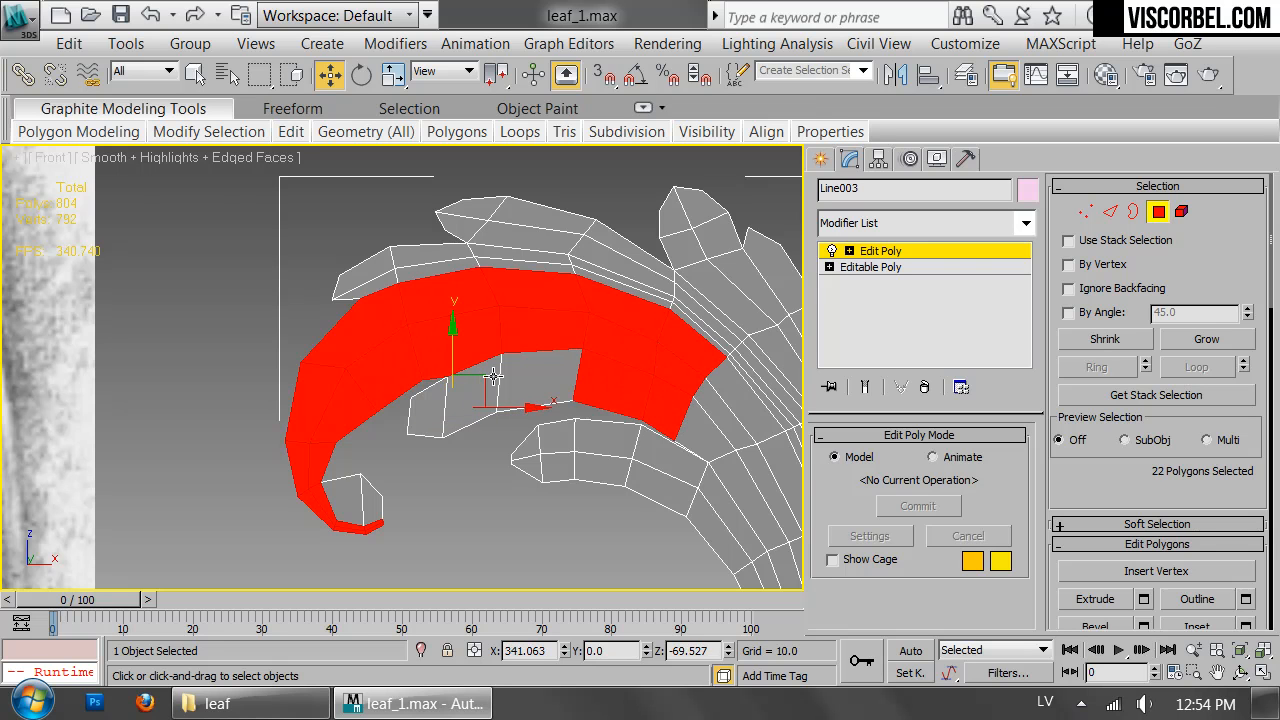
ctrl+click(455, 410)
ctrl+click(540, 375)
ctrl+click(425, 407)
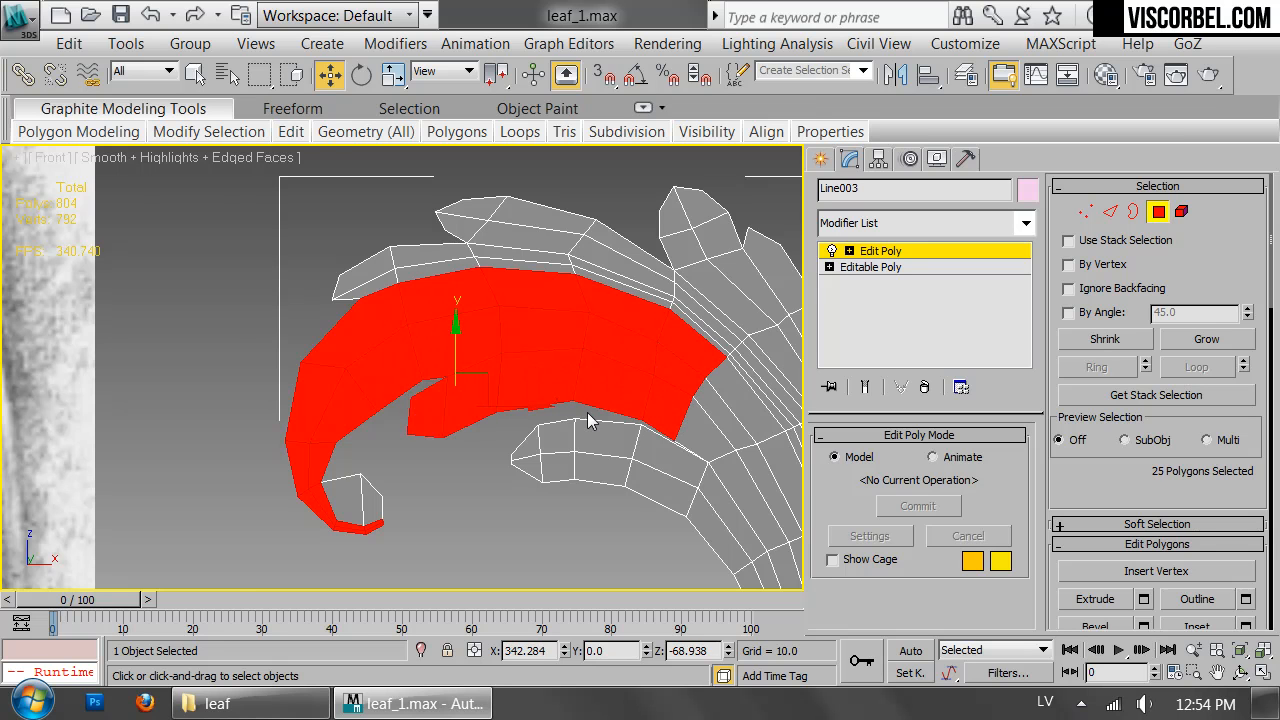
Continue the selection around the bend into the main lobe's strips between the upper creases and the lower leaflet.
scroll(500, 380, down, 4)
middle_drag(500, 380, 456, 358)
scroll(456, 358, up, 3)
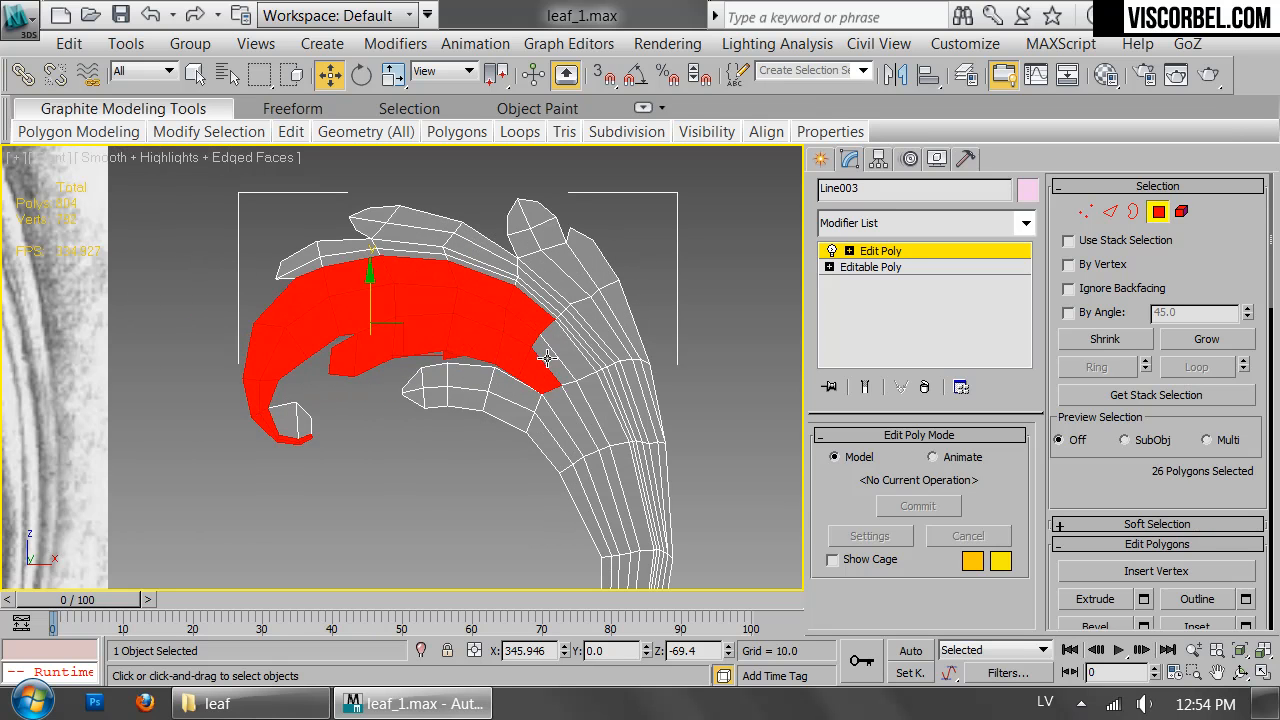
ctrl+click(558, 350)
ctrl+click(589, 398)
ctrl+click(583, 415)
ctrl+click(561, 426)
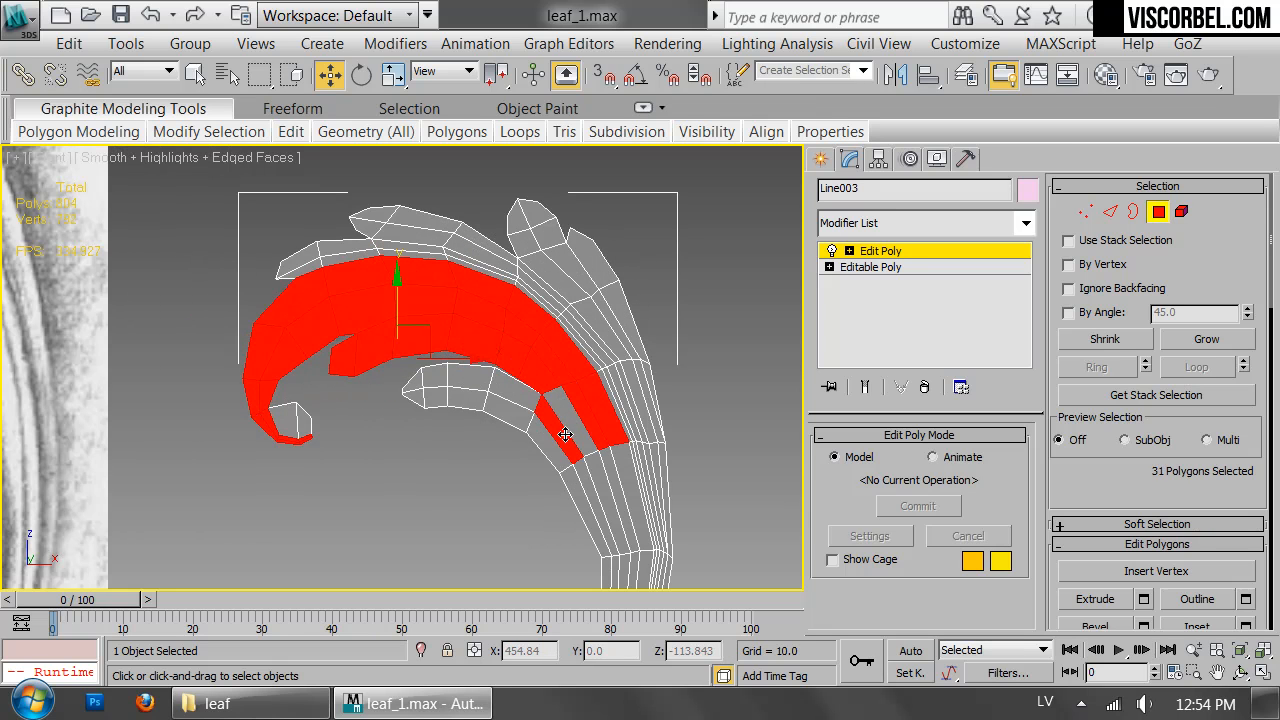
key(ctrl+z)
ctrl+click(575, 427)
ctrl+click(607, 471)
ctrl+click(602, 476)
ctrl+click(629, 468)
Add the main lobe's central strips in the next stem row to the polygon selection.
middle_drag(648, 498, 637, 294)
scroll(637, 294, up, 2)
ctrl+click(628, 398)
ctrl+click(606, 414)
ctrl+click(596, 424)
scroll(594, 460, down, 3)
middle_drag(594, 460, 561, 308)
Extend the polygon selection through the central strips of the lowest stem rows to the bottom tip.
ctrl+click(566, 378)
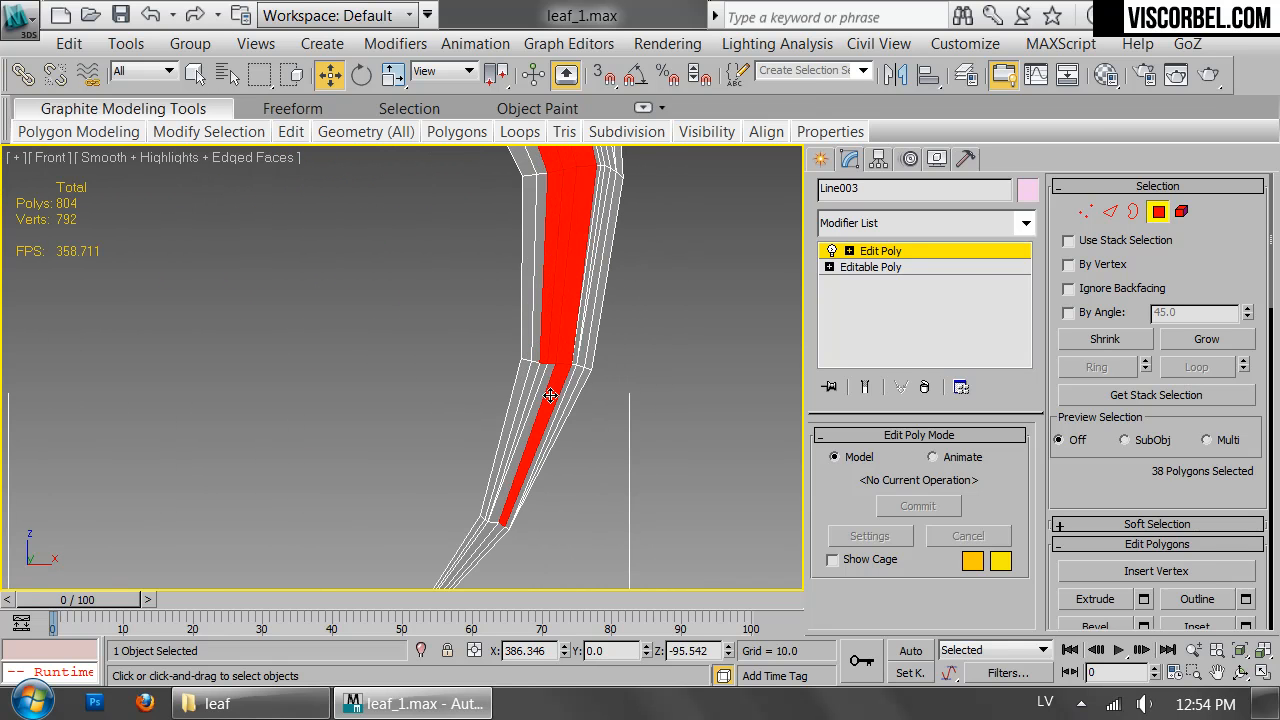
scroll(552, 394, up, 2)
ctrl+click(517, 420)
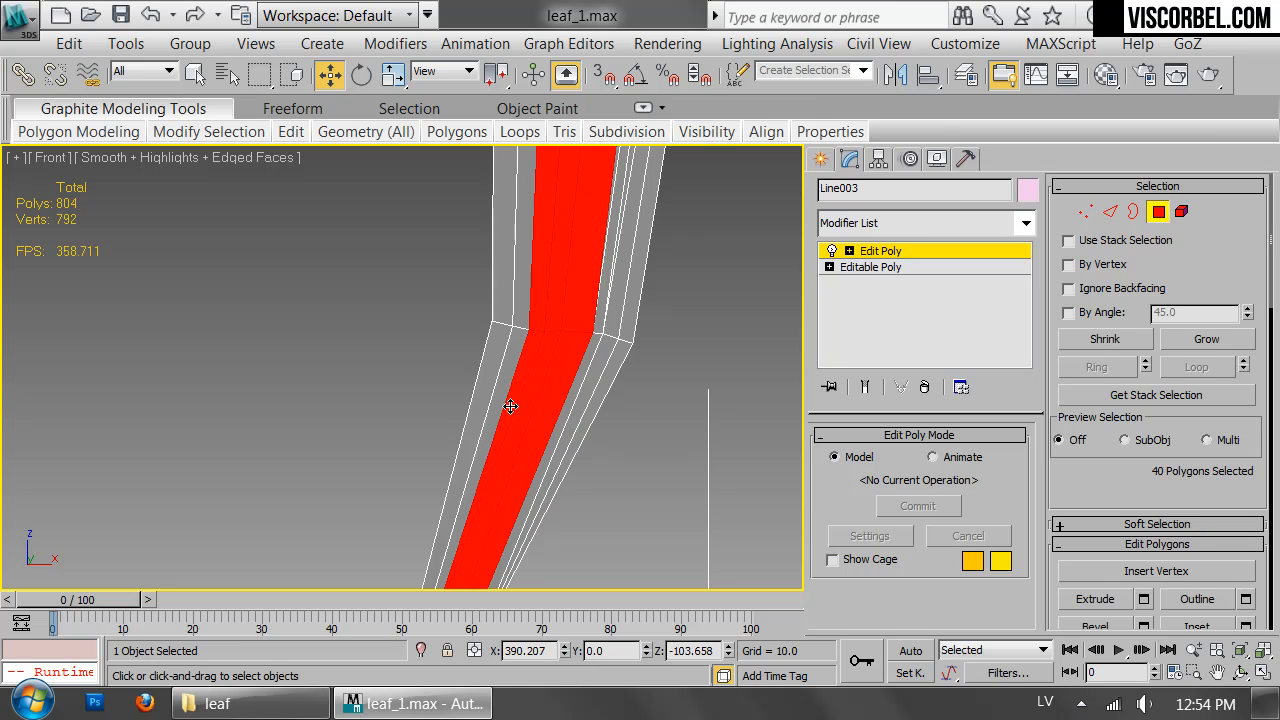
ctrl+click(510, 406)
scroll(531, 447, up, 2)
middle_drag(531, 447, 610, 172)
ctrl+click(495, 465)
ctrl+click(467, 456)
scroll(517, 423, down, 2)
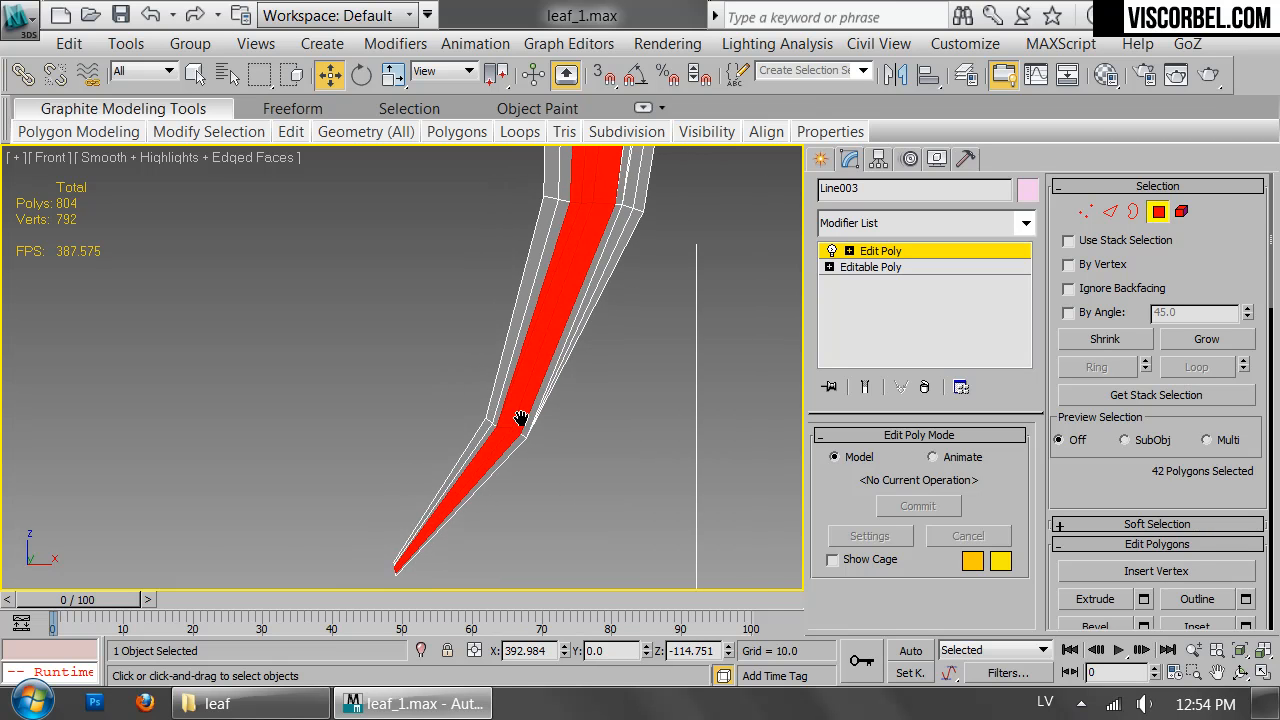
Deselect the polygons in the lowest stem rows, and undo the further deselection of the stem row above them.
middle_drag(517, 423, 549, 454)
scroll(549, 452, down, 4)
middle_drag(559, 238, 544, 302)
scroll(749, 349, down, 2)
scroll(600, 353, up, 2)
alt+drag(476, 410, 655, 497)
middle_drag(605, 226, 585, 300)
scroll(585, 300, up, 2)
middle_drag(585, 300, 576, 242)
alt+drag(476, 325, 616, 388)
scroll(582, 279, down, 3)
middle_drag(582, 279, 583, 374)
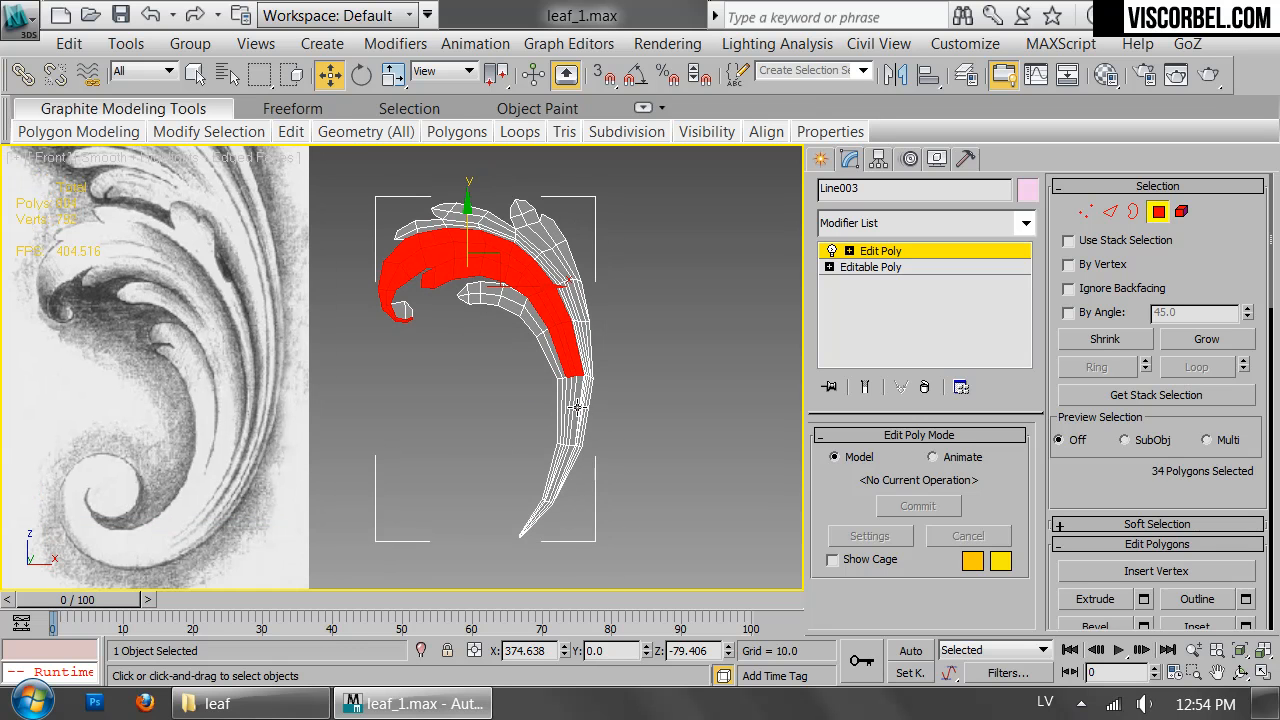
key(ctrl+z)
Extrude the selected main lobe polygons by a height of 1.45 in the perspective view.
scroll(573, 430, up, 3)
middle_drag(573, 430, 451, 340)
key(p)
key(z)
scroll(461, 249, up, 2)
middle_drag(461, 249, 463, 374)
scroll(551, 375, up, 2)
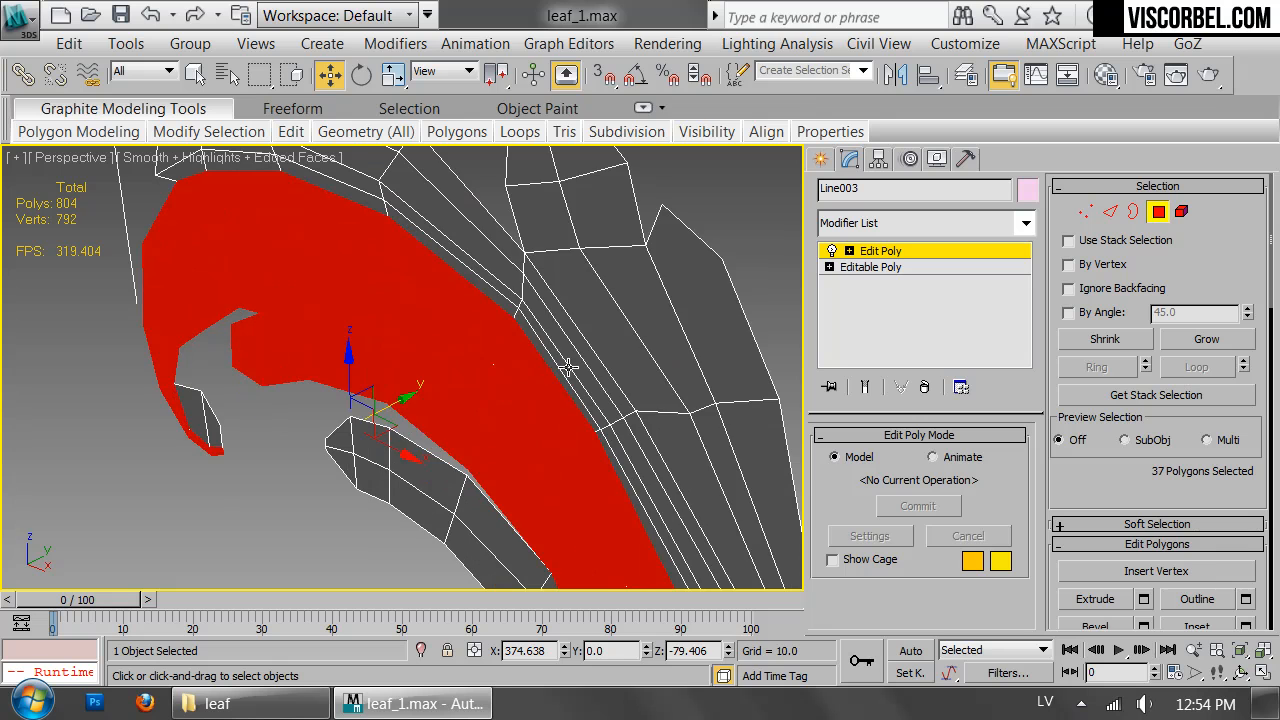
right_click(486, 330)
click(412, 408)
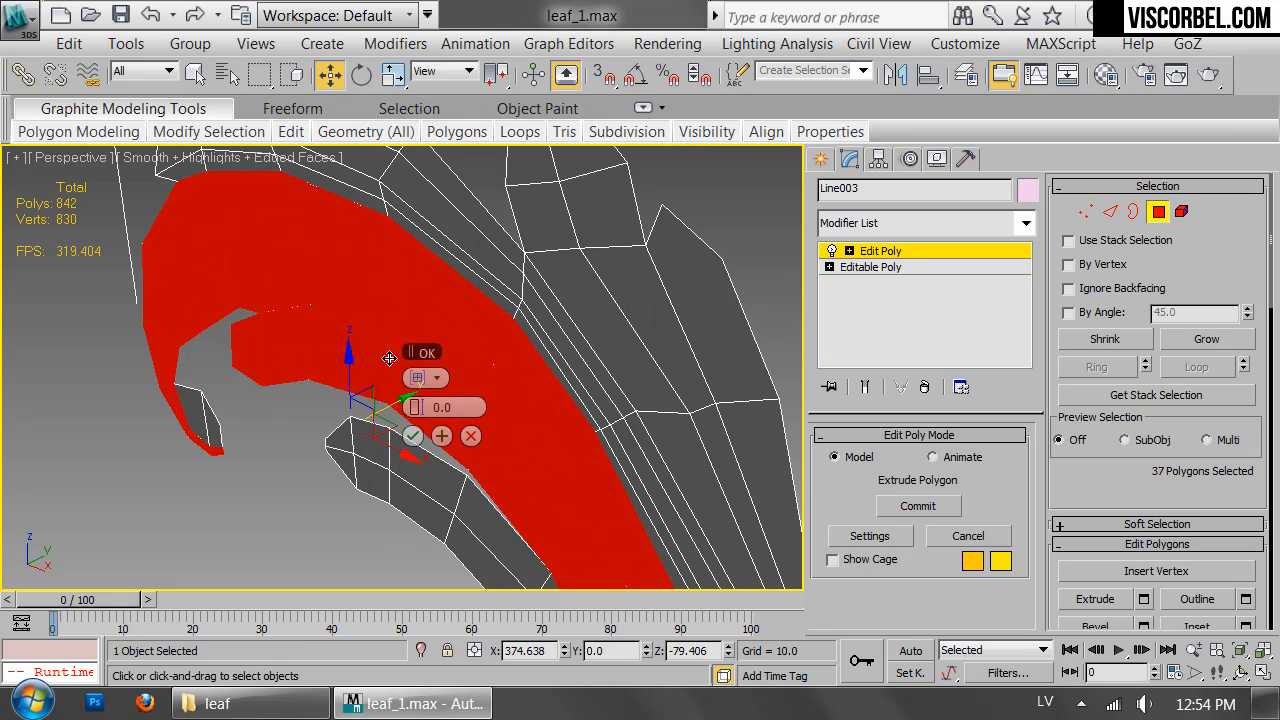
drag(414, 406, 418, 407)
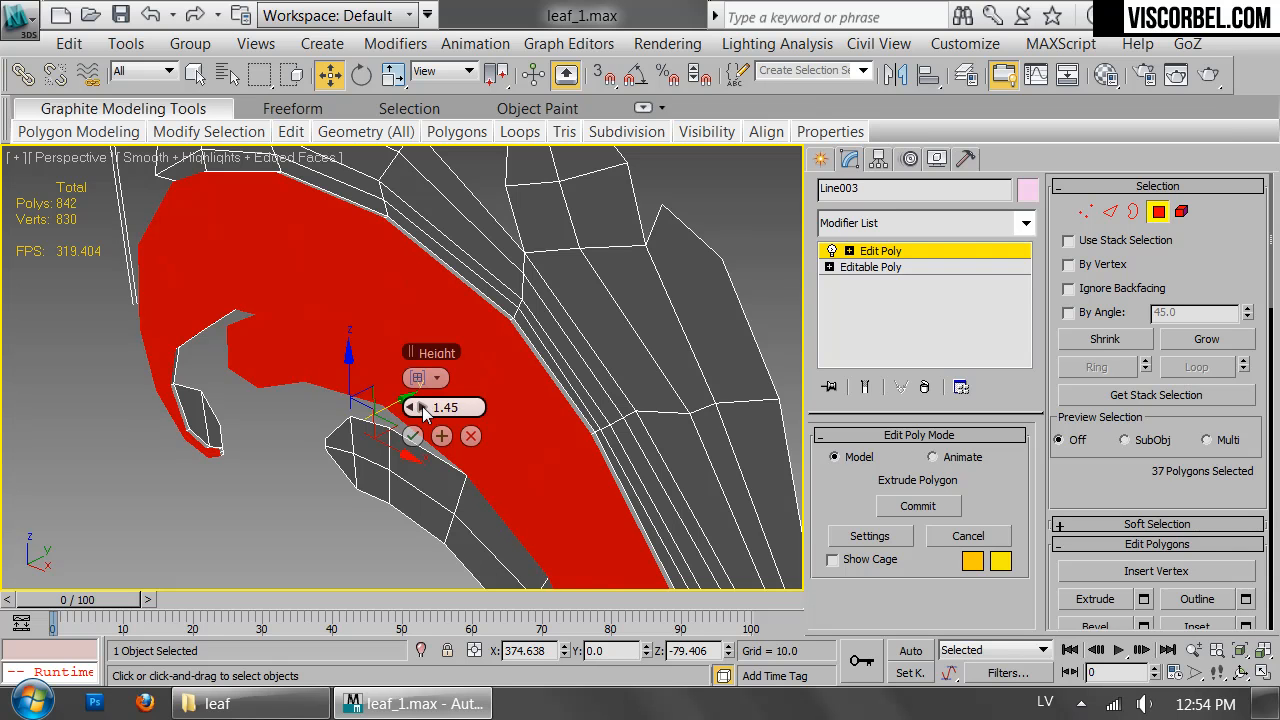
Apply the first extrusion and extrude the same polygons again by 9.113.
click(441, 435)
drag(446, 406, 452, 408)
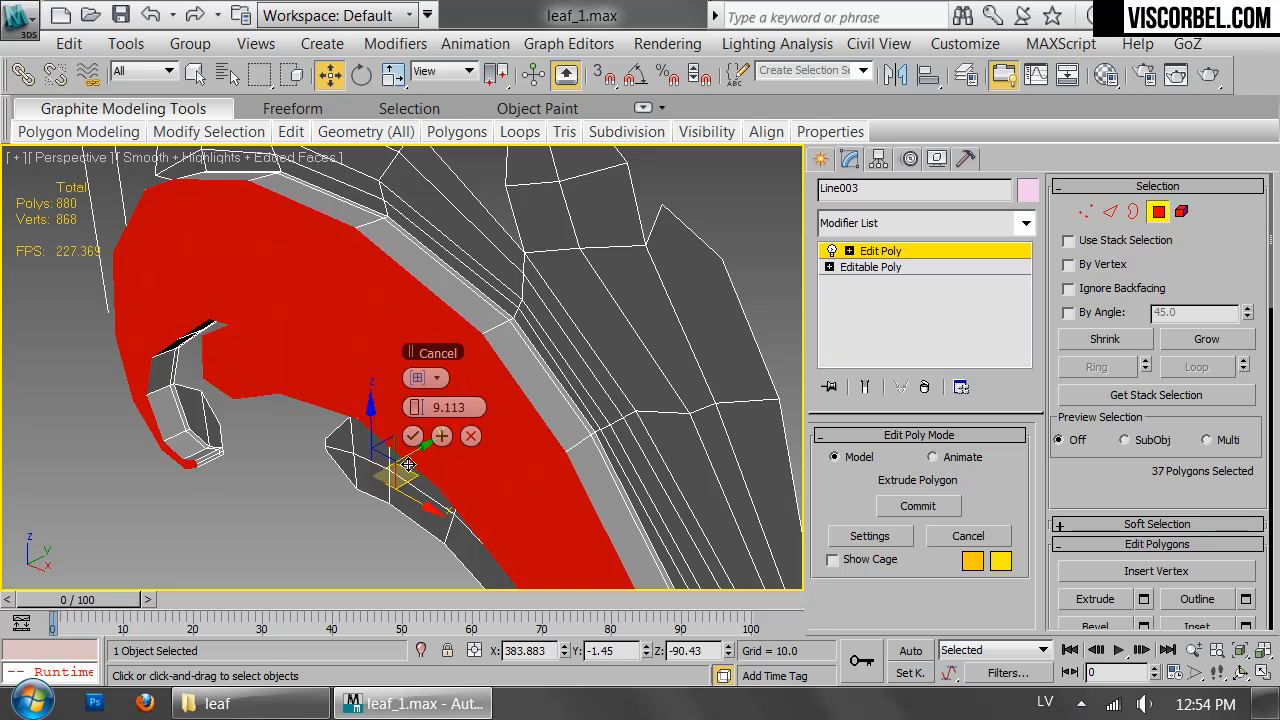
click(414, 437)
Move groups of extruded vertices along the curled tip in Y to reduce the raised height toward its end.
alt+middle_drag(408, 443, 479, 329)
scroll(470, 345, up, 3)
key(1)
drag(466, 473, 468, 475)
alt+middle_drag(468, 475, 318, 438)
drag(521, 417, 559, 419)
drag(451, 439, 517, 403)
drag(408, 359, 443, 401)
drag(473, 356, 477, 356)
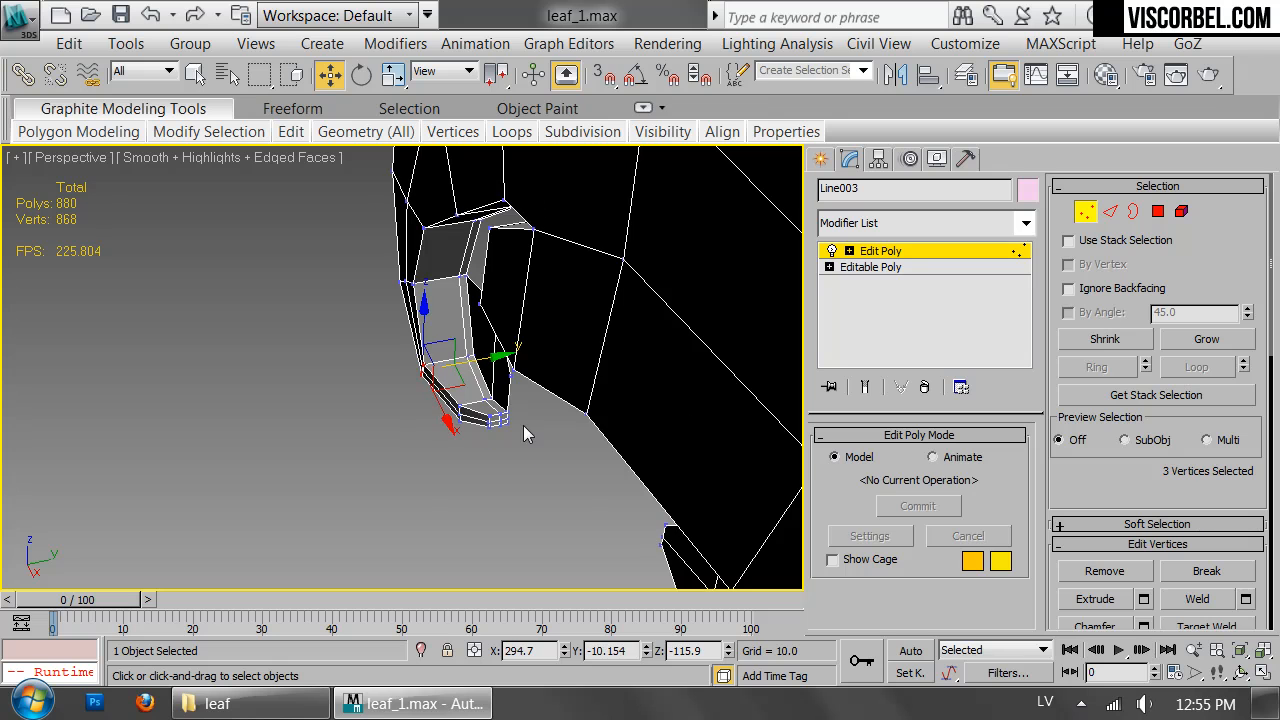
Scale the seven end vertices of the curled tip to about 50% along Y and shift them slightly along Y.
scroll(523, 426, up, 3)
drag(618, 541, 621, 547)
key(r)
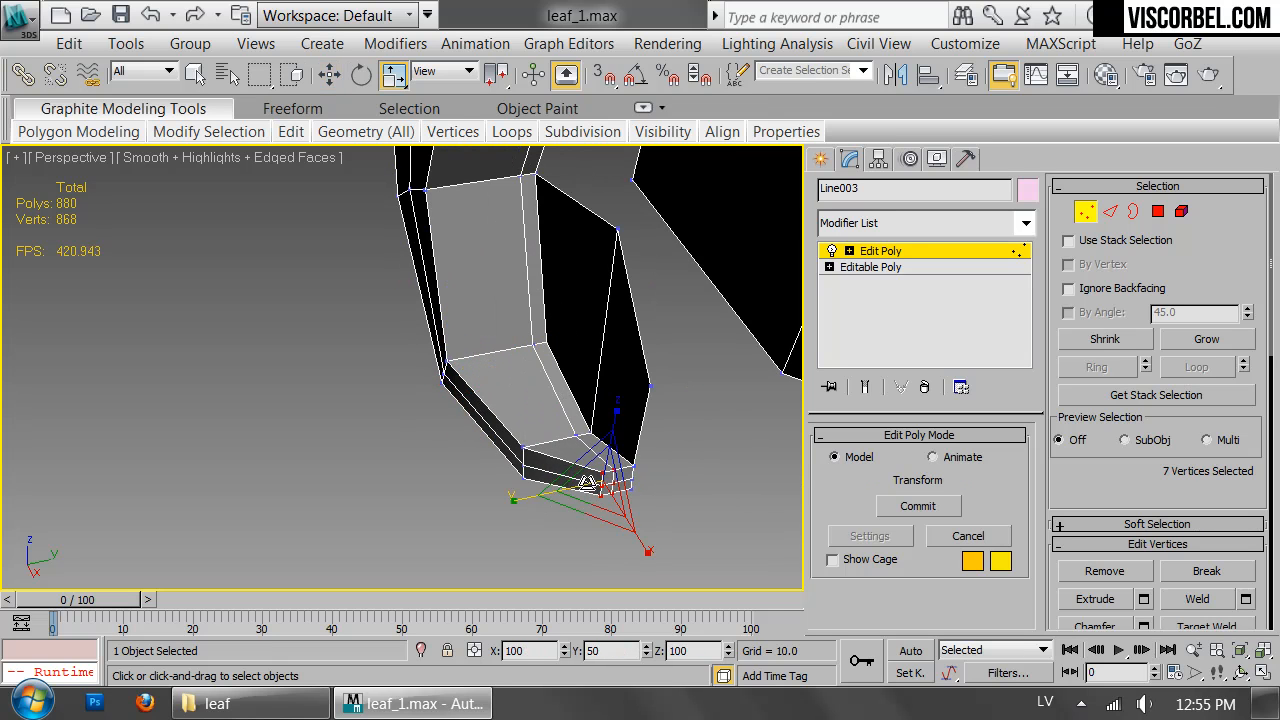
key(w)
drag(653, 470, 670, 464)
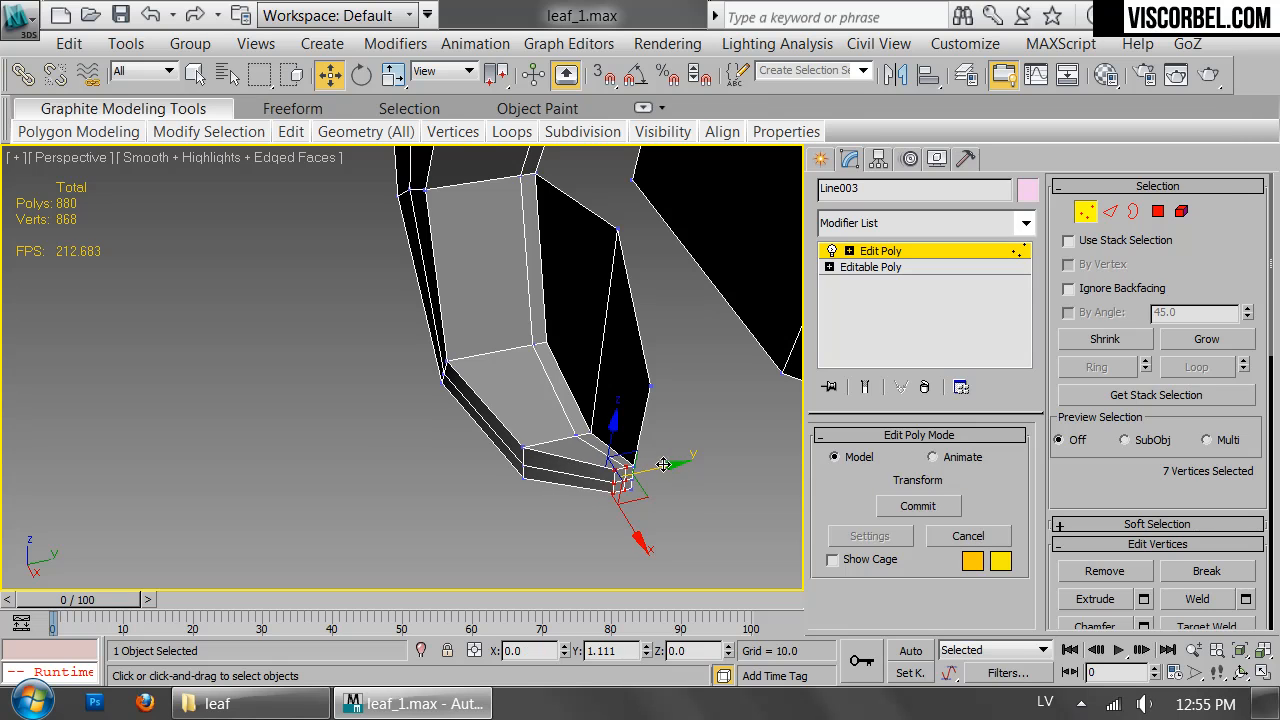
key(1)
Select the raised rim edges from the small inner leaflet along the underside of the main lobe.
scroll(530, 392, down, 5)
alt+middle_drag(379, 329, 641, 284)
scroll(460, 380, up, 3)
key(2)
click(457, 365)
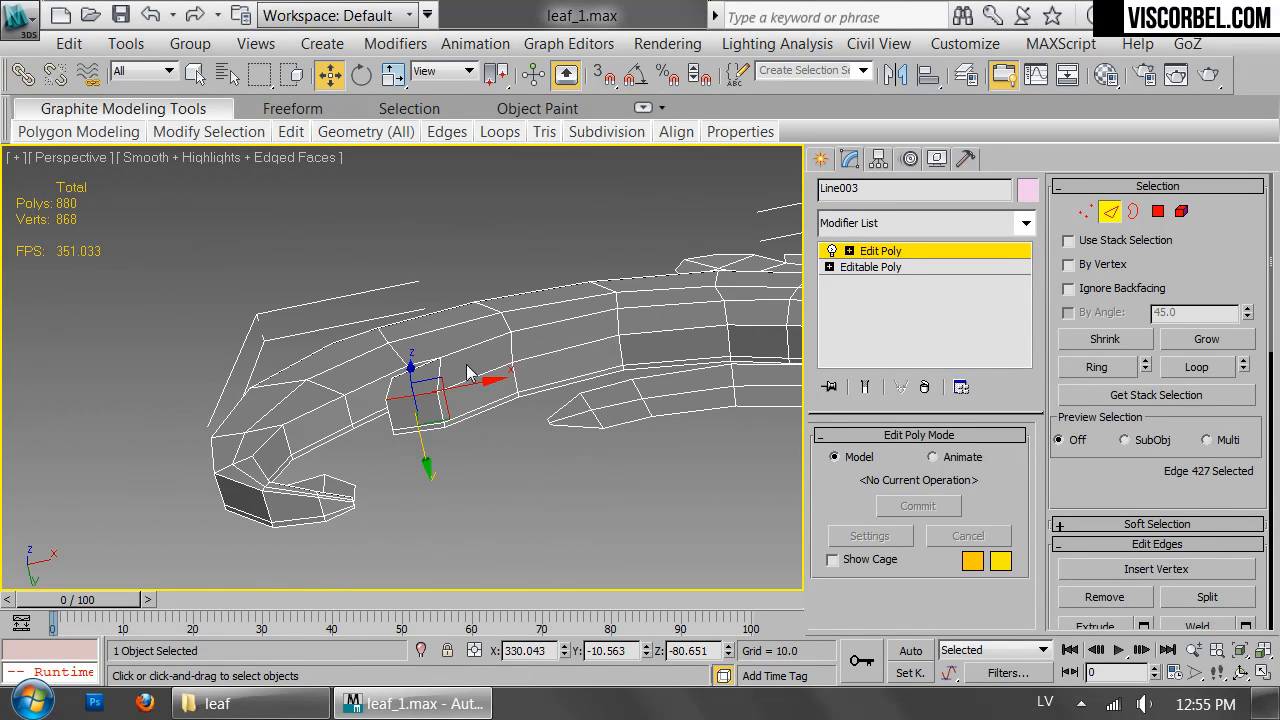
ctrl+click(518, 367)
ctrl+click(547, 358)
ctrl+click(700, 350)
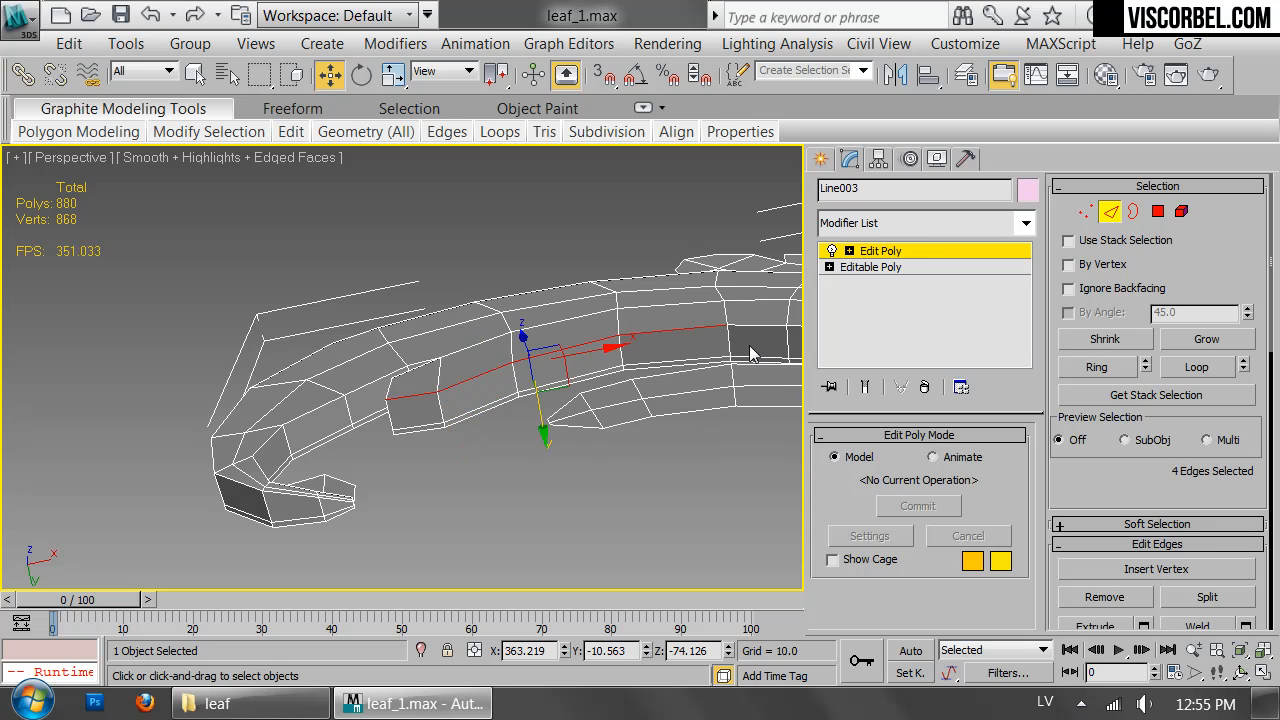
Extend the rim edge selection around the bend into the stem and move the edge chain along Y toward the base surface.
alt+middle_drag(700, 350, 474, 311)
ctrl+click(383, 283)
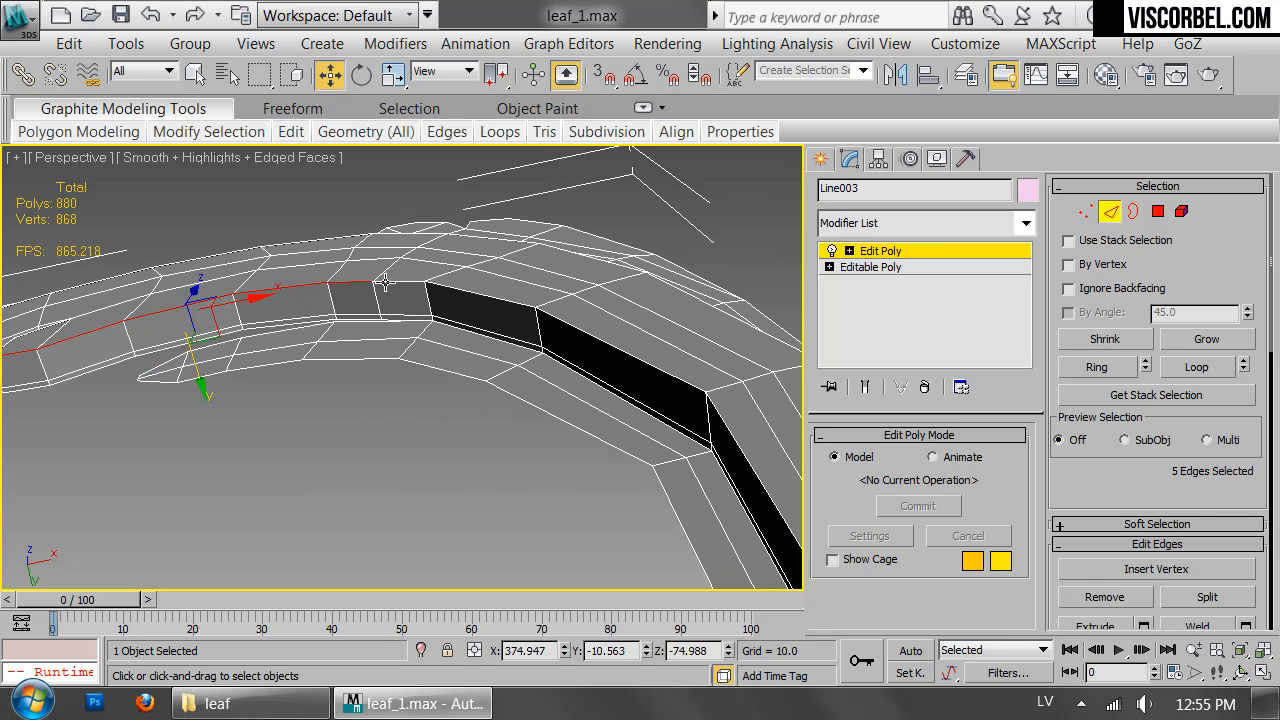
ctrl+click(482, 296)
ctrl+click(587, 332)
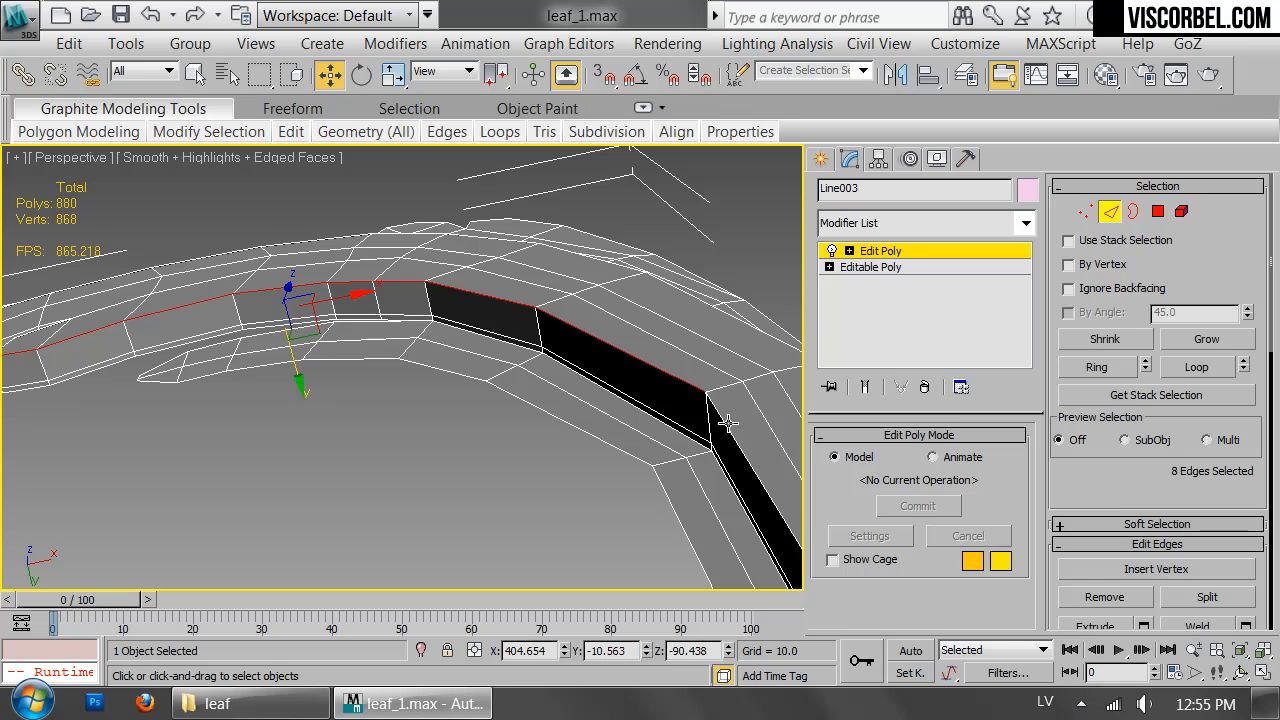
ctrl+click(727, 423)
alt+middle_drag(727, 423, 480, 290)
drag(564, 447, 573, 459)
Select the lengthwise edge chain through the middle of the main lobe down into the stem and shift it slightly along Y.
alt+middle_drag(588, 425, 362, 254)
click(374, 222)
ctrl+click(354, 242)
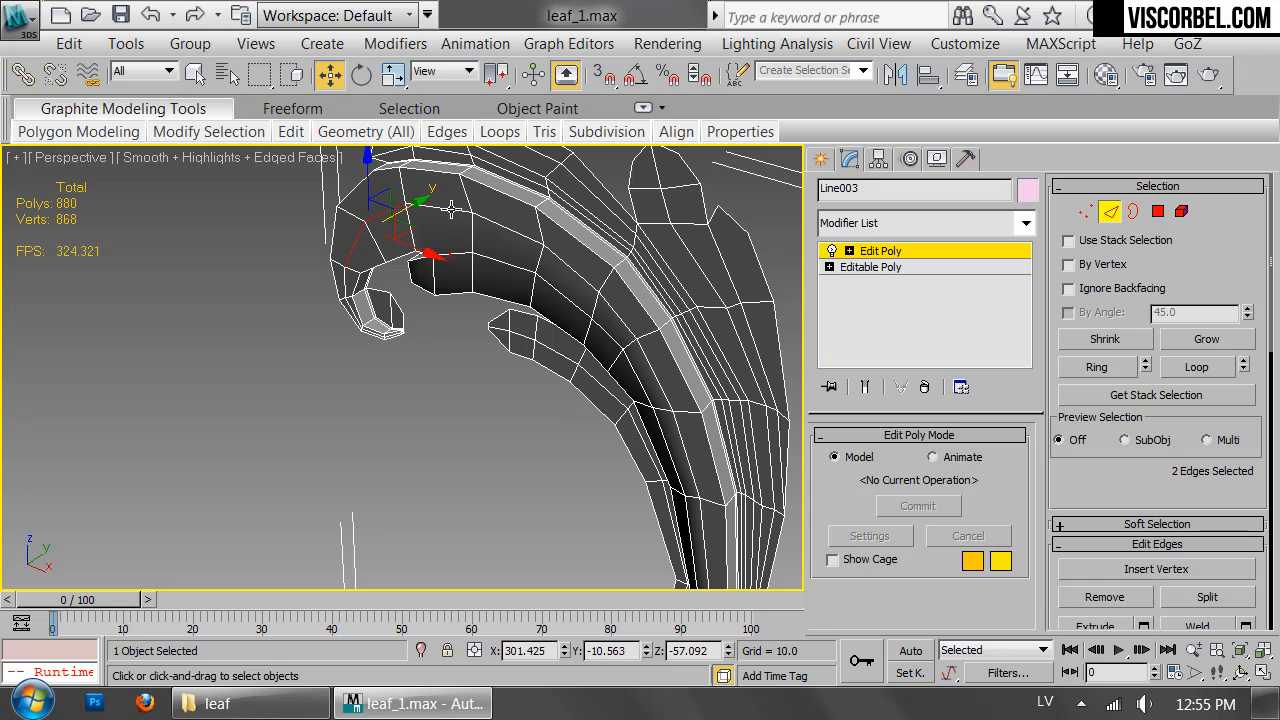
ctrl+click(575, 270)
ctrl+click(619, 322)
ctrl+click(651, 375)
ctrl+click(683, 440)
ctrl+click(701, 508)
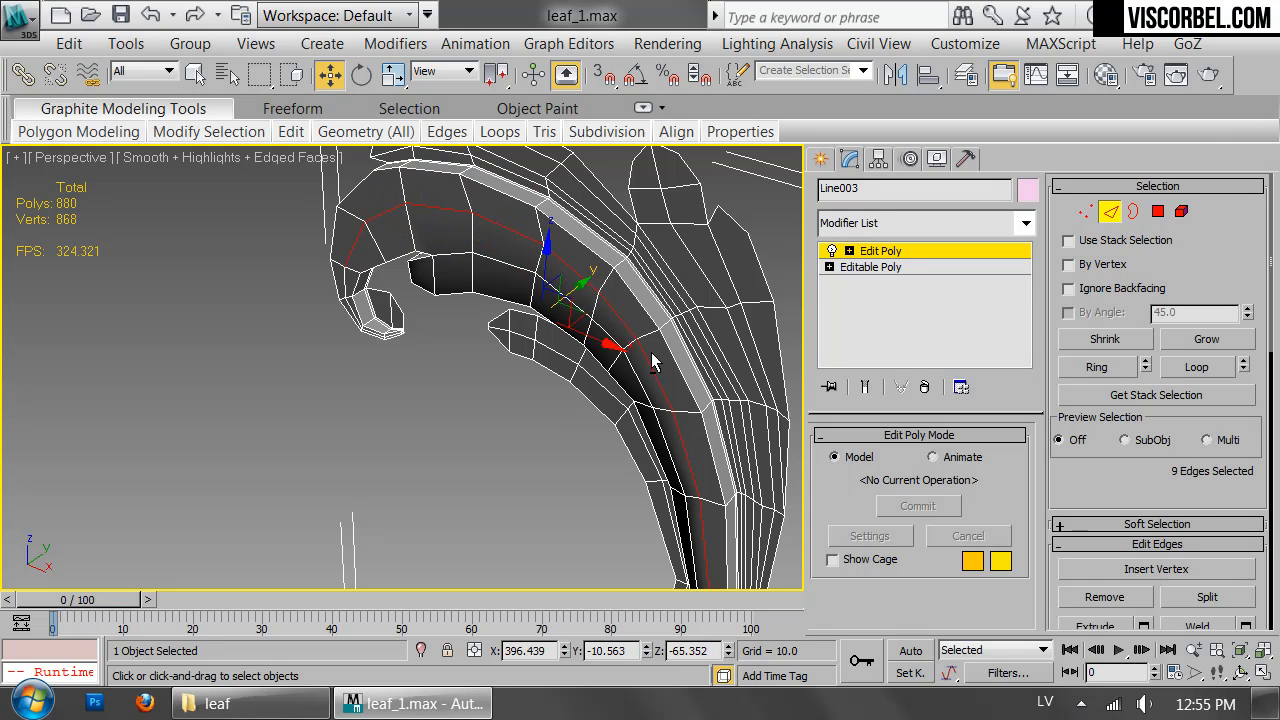
alt+middle_drag(701, 508, 589, 319)
drag(601, 300, 588, 304)
Leave edge editing and examine the leaf's shading with the edge display turned off, restoring the edges at the end.
alt+middle_drag(382, 356, 571, 332)
key(1)
key(1)
key(F4)
scroll(477, 366, down, 3)
scroll(571, 332, up, 5)
key(F4)
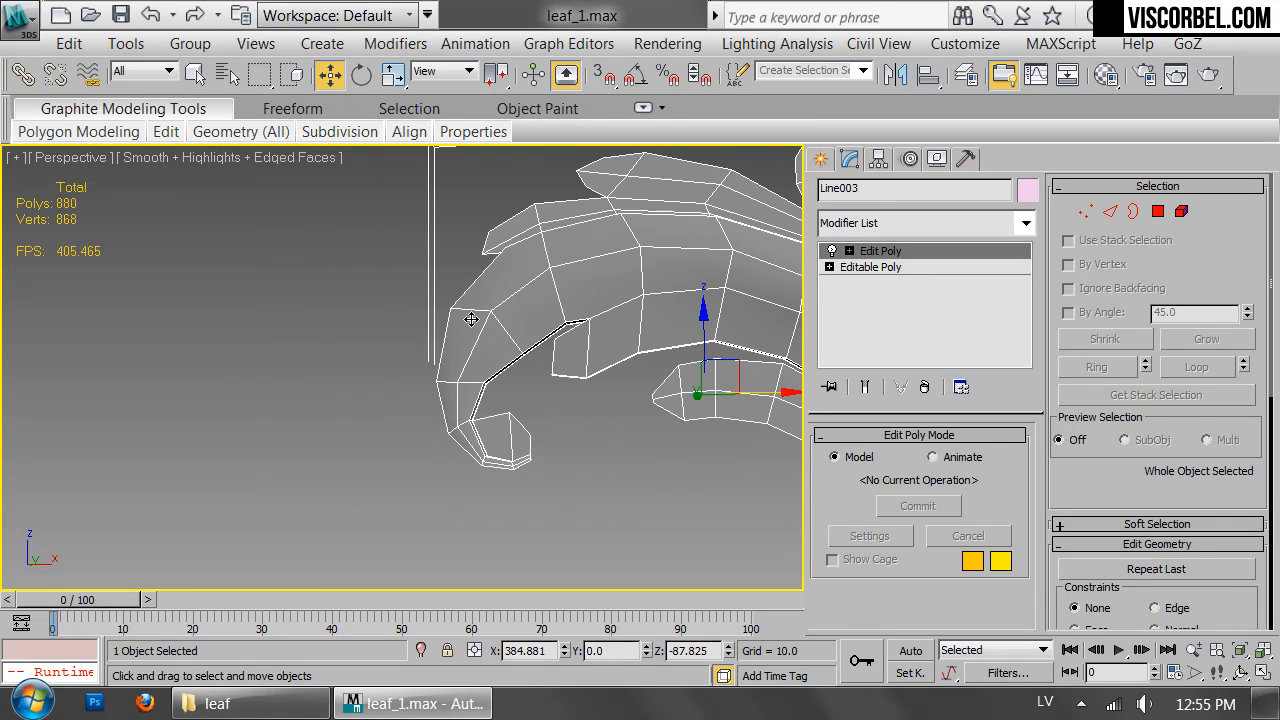
Select the vertices beside the notch under the main lobe, then leave vertex editing and hide the edges to check the shading.
key(1)
drag(533, 391, 544, 319)
key(1)
click(605, 487)
scroll(657, 415, down, 4)
middle_drag(655, 413, 542, 379)
key(F4)
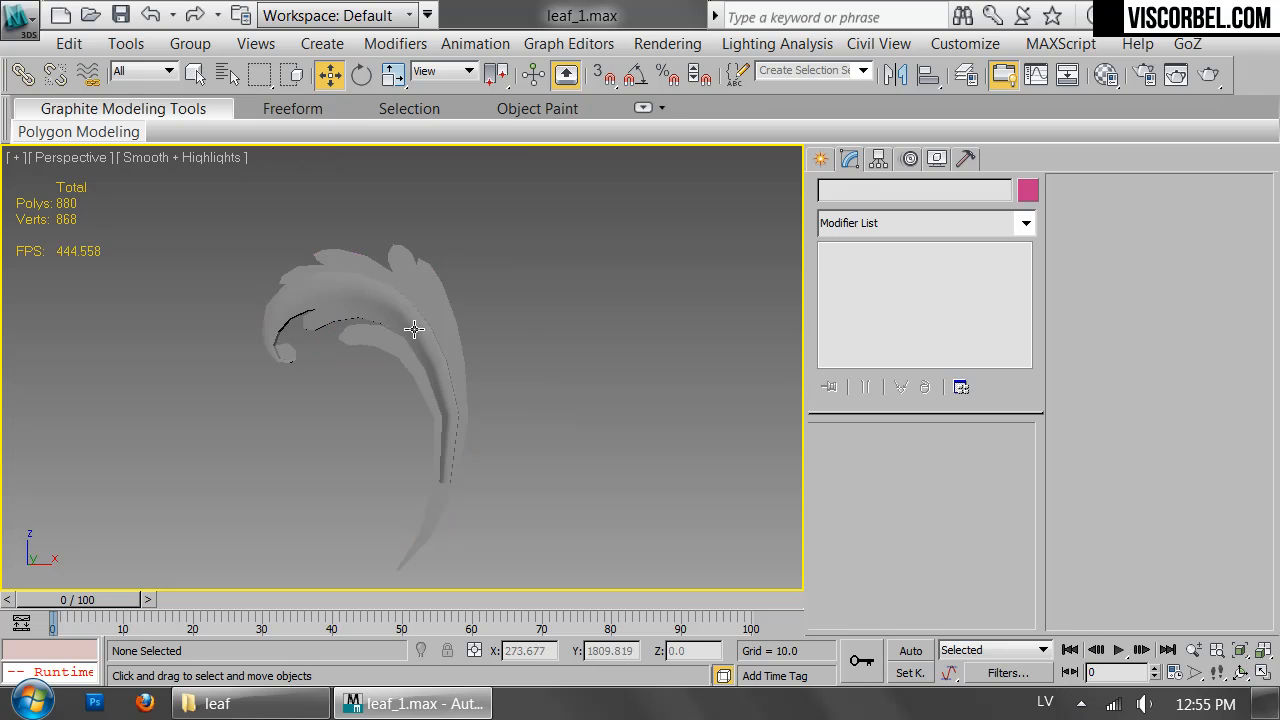
Target-weld the lower row of vertices where the raised lobe ends on the stem onto the base vertices directly beneath.
click(423, 337)
alt+middle_drag(497, 314, 531, 249)
scroll(523, 331, up, 4)
middle_drag(523, 331, 471, 351)
key(F4)
scroll(429, 260, up, 6)
key(1)
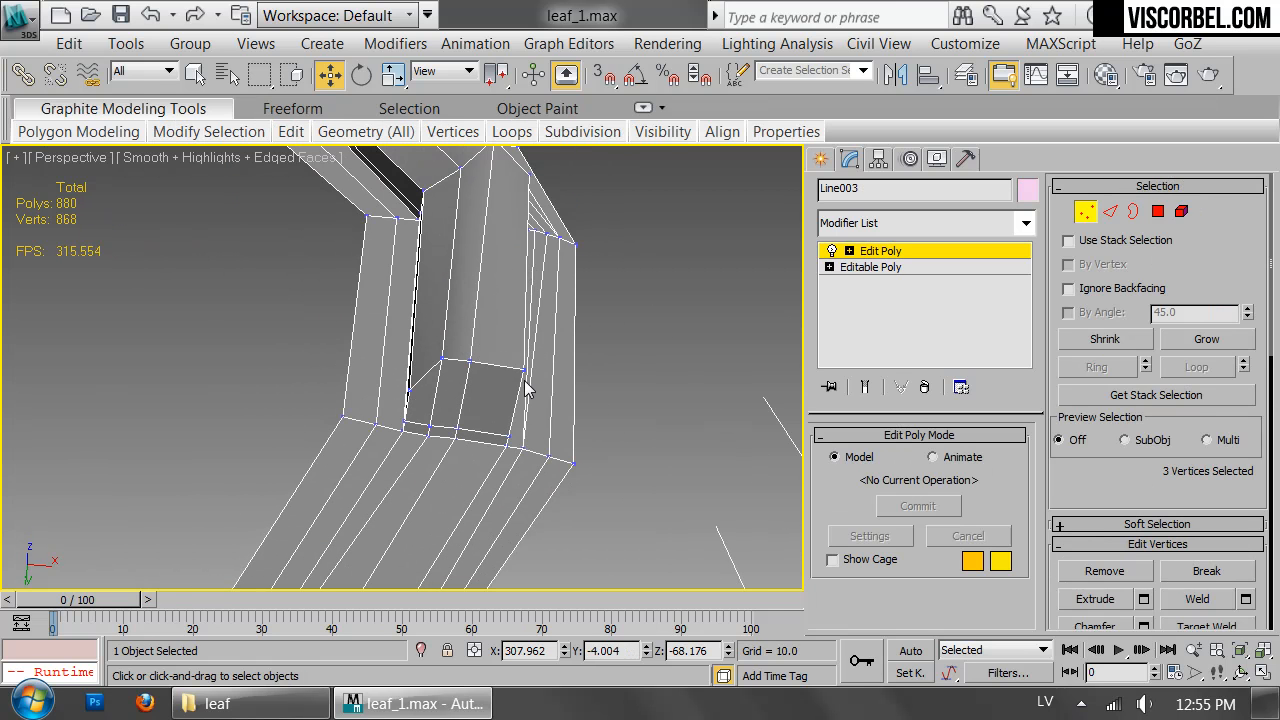
middle_drag(529, 380, 540, 338)
right_click(603, 325)
click(530, 503)
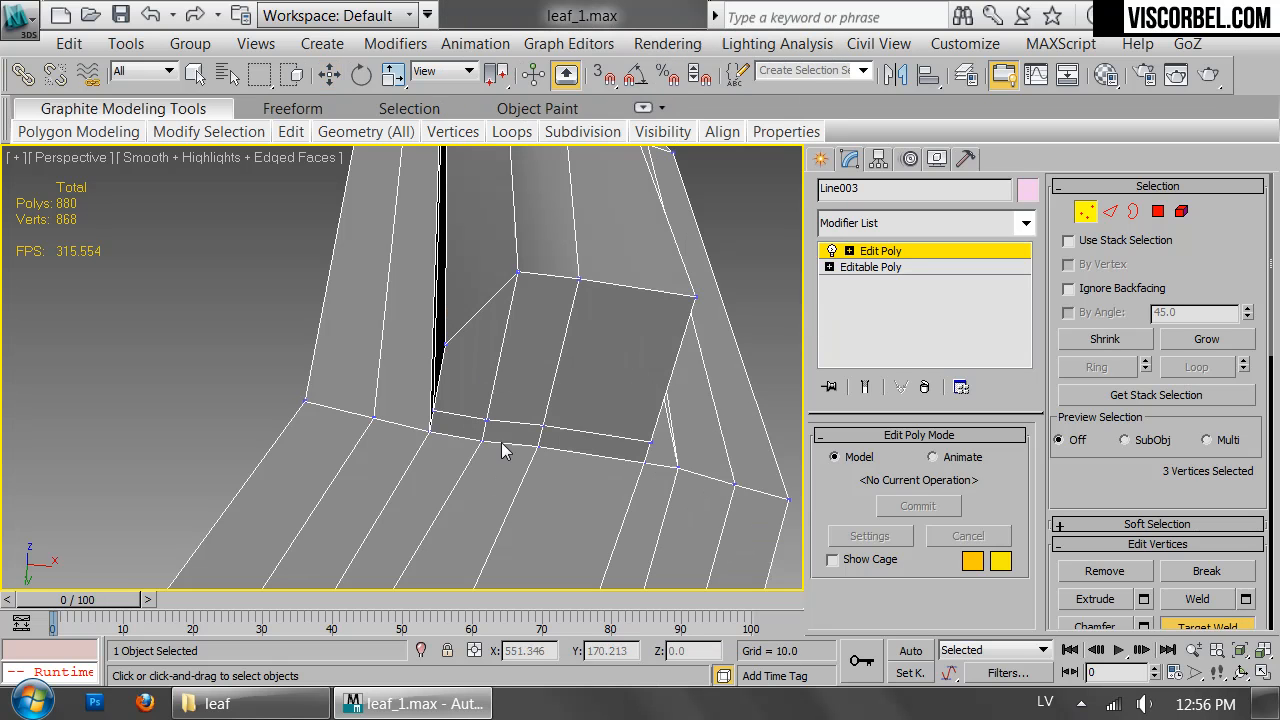
click(430, 432)
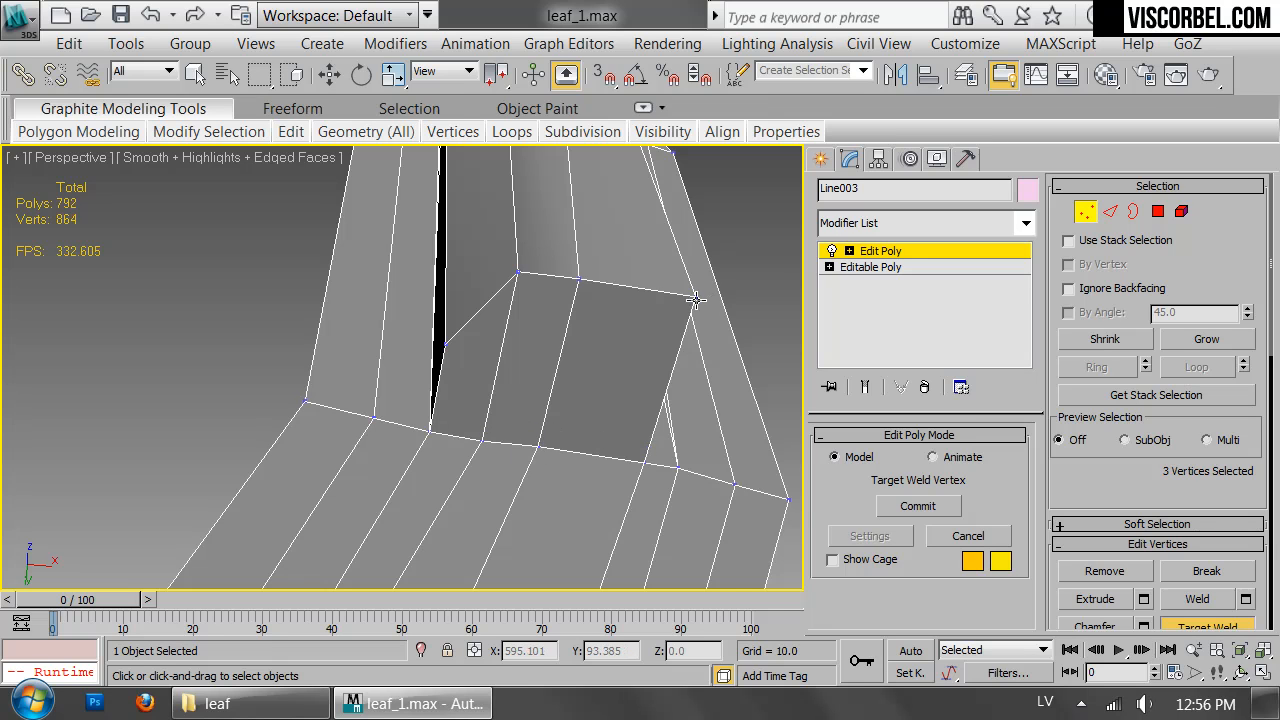
Target-weld the four upper vertices of the raised lobe's stem end down onto the base row so the relief tapers out.
click(642, 465)
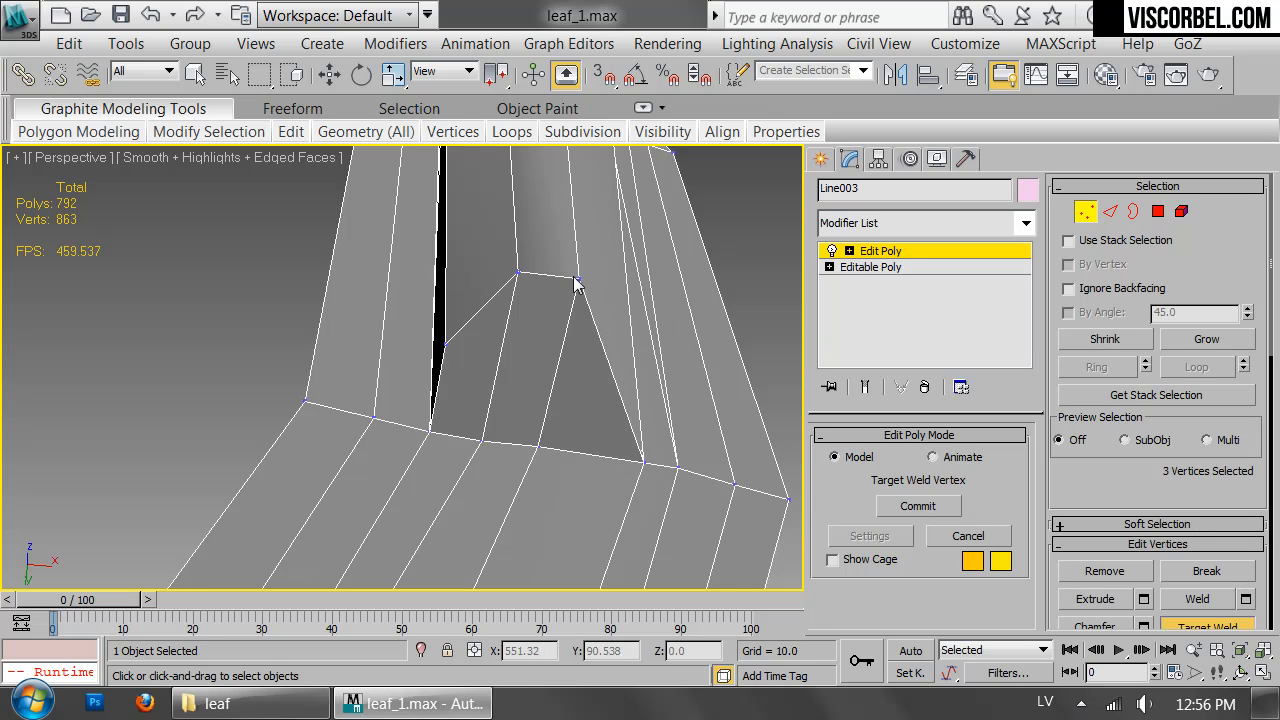
click(537, 443)
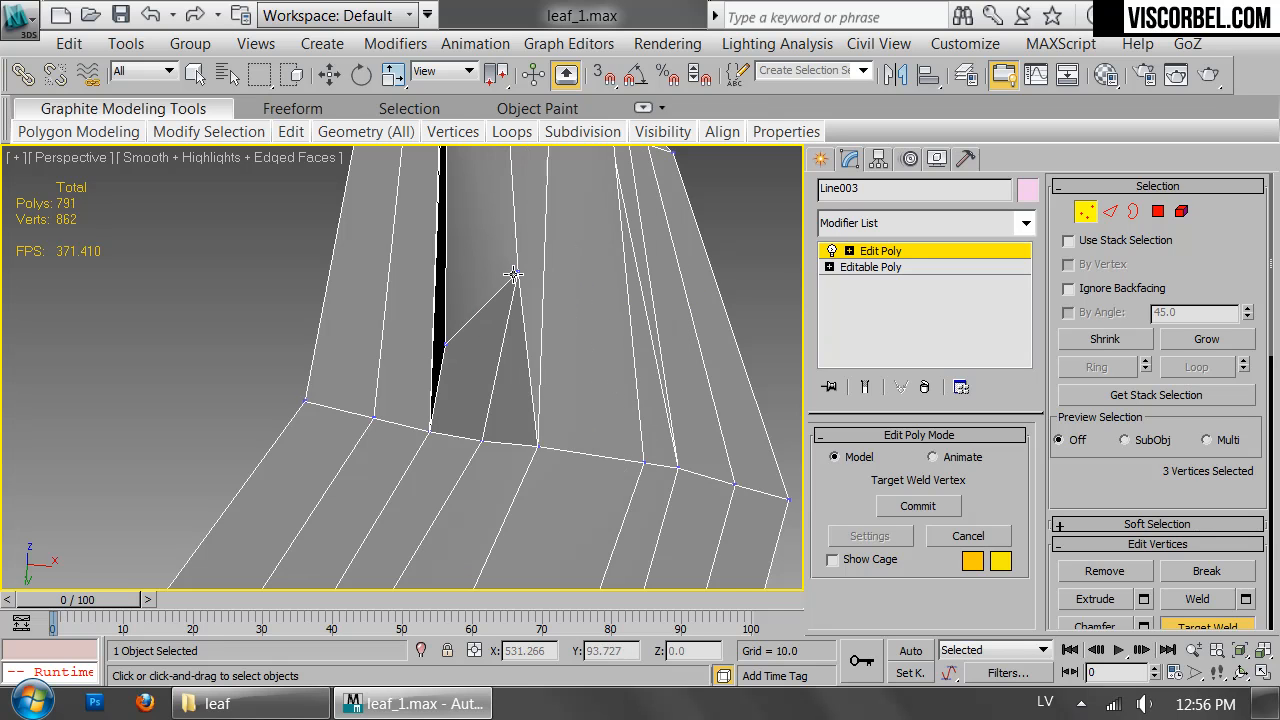
click(483, 440)
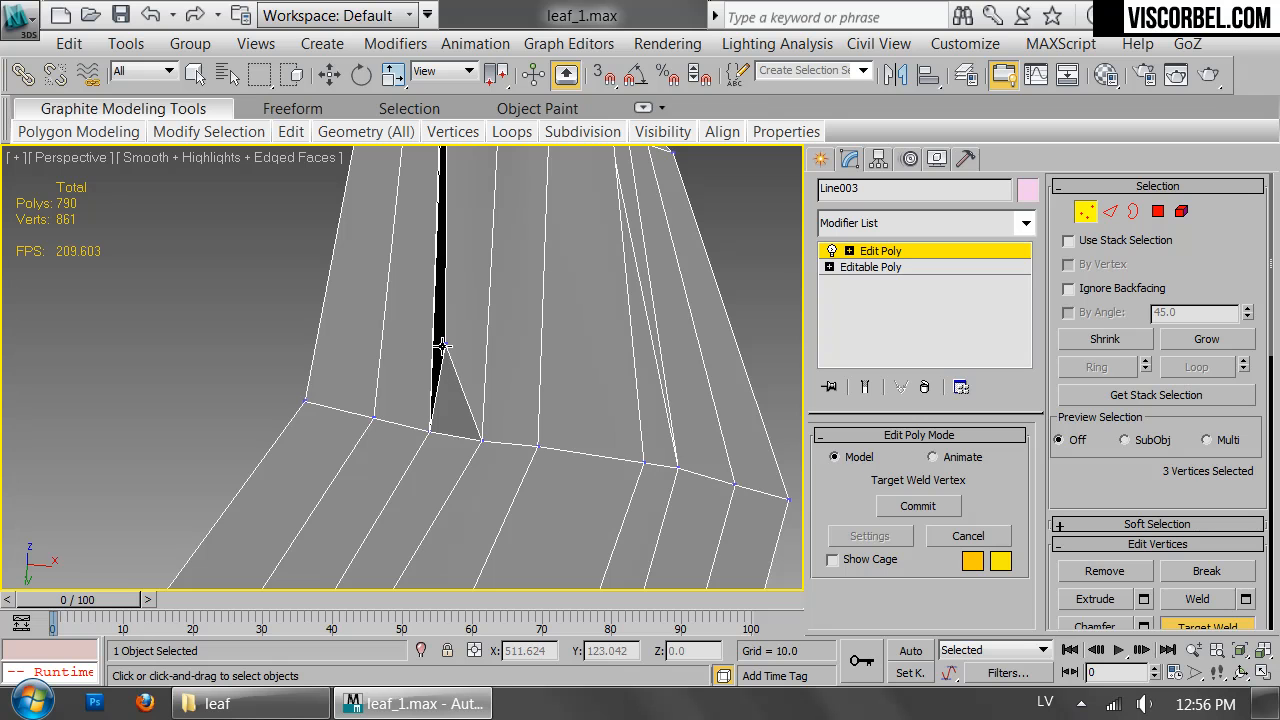
click(433, 429)
Zoom in on the corner vertex at the stem junction and select the vertices there in wireframe to inspect them.
scroll(434, 429, down, 5)
middle_drag(434, 429, 490, 290)
middle_drag(490, 290, 580, 174)
key(w)
drag(450, 391, 360, 447)
key(z)
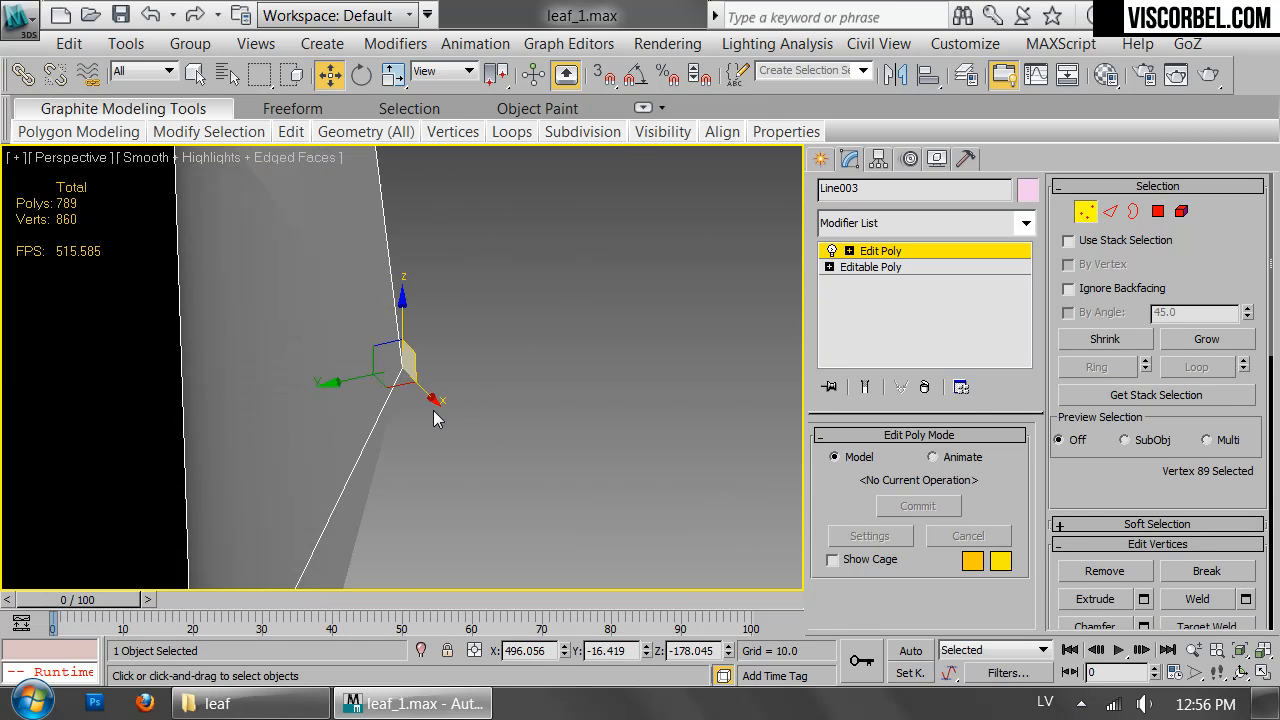
scroll(500, 390, down, 4)
alt+middle_drag(521, 383, 371, 449)
key(F3)
mouse_move(440, 407)
mouse_down()
mouse_move(480, 376)
mouse_move(508, 377)
mouse_up()
key(F3)
alt+middle_drag(508, 377, 613, 331)
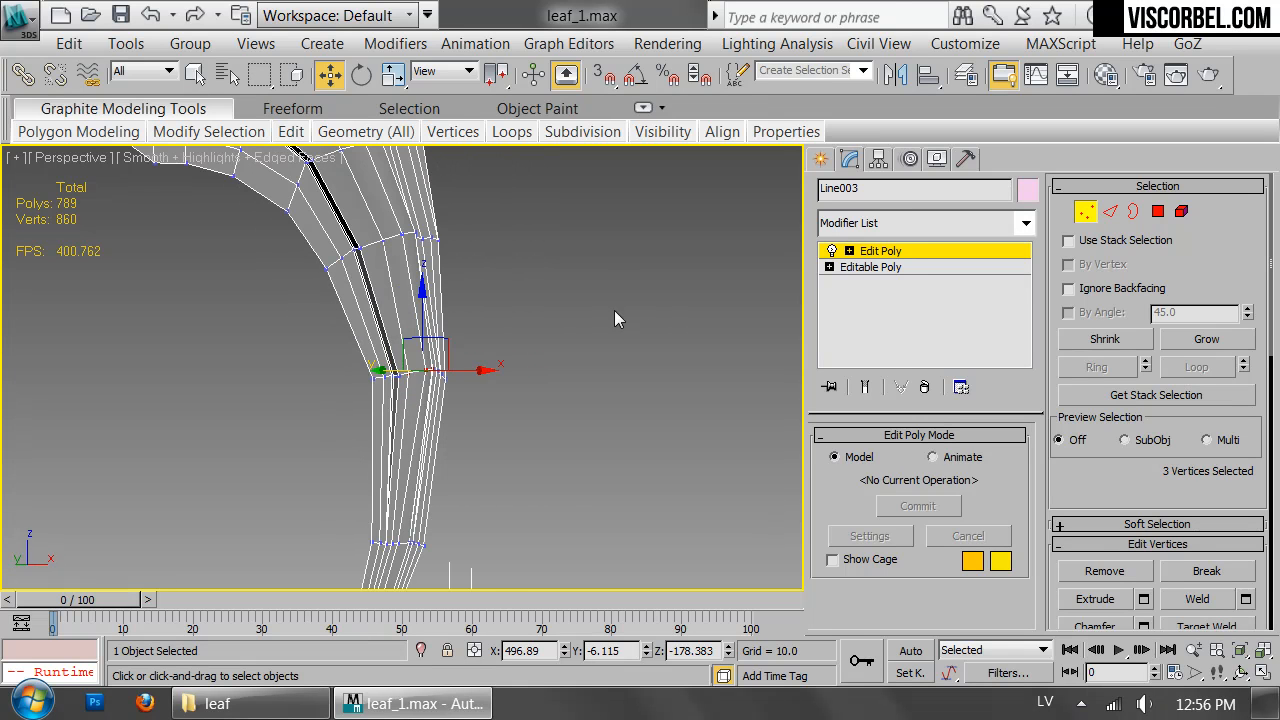
Leave vertex editing and inspect the shading of the whole leaf with its edges hidden.
key(1)
click(620, 296)
scroll(560, 275, down, 5)
middle_drag(508, 254, 510, 360)
scroll(510, 360, down, 3)
alt+middle_drag(510, 360, 452, 353)
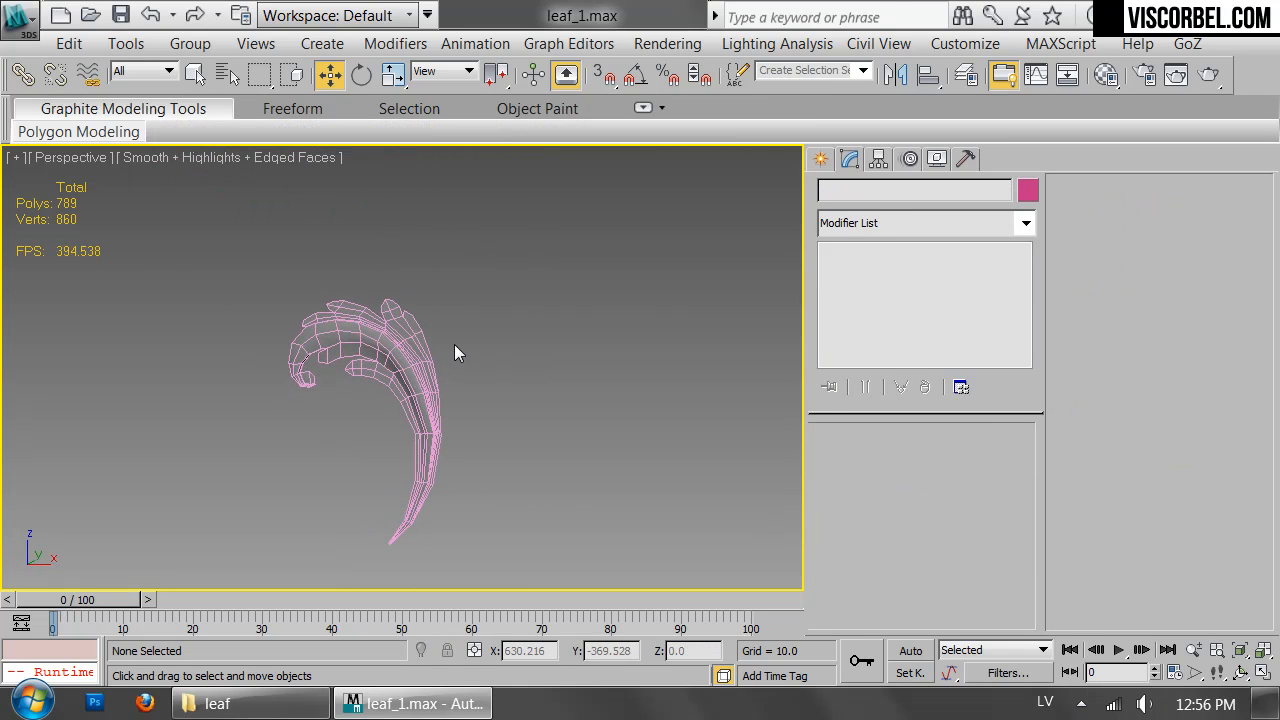
key(F4)
middle_drag(409, 309, 437, 293)
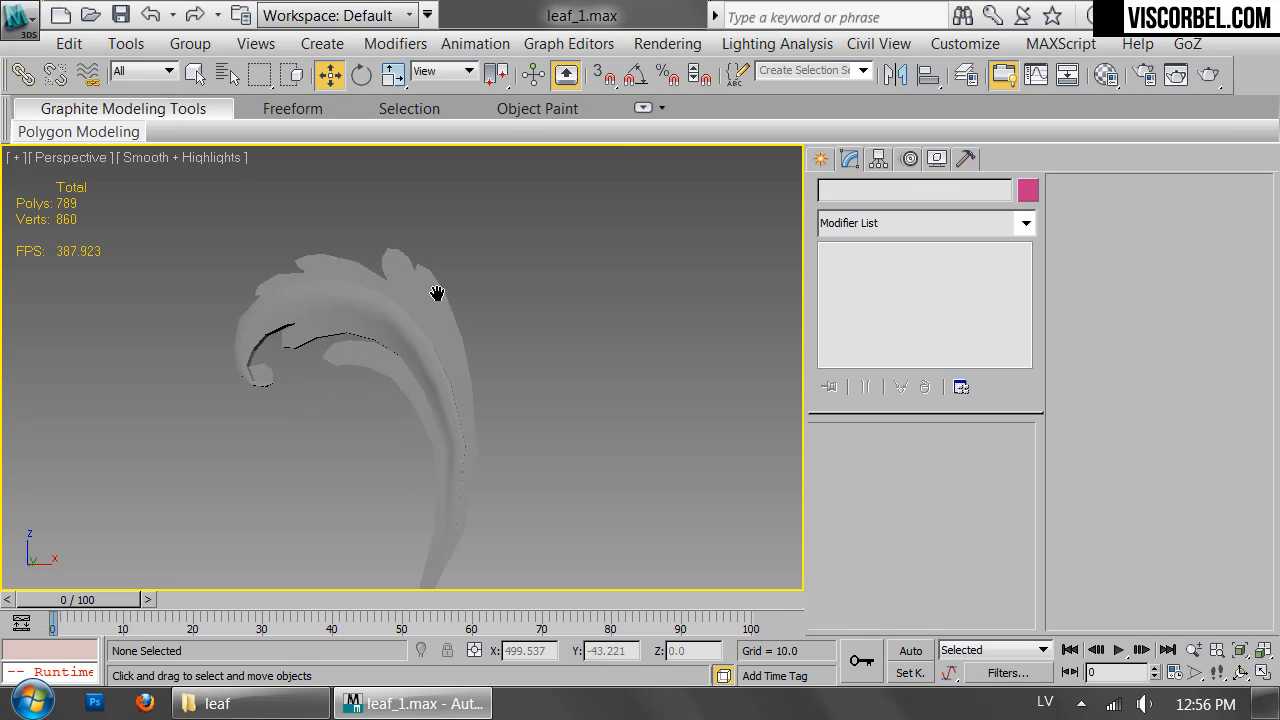
In the front view, select the row of vertices crossing the upper stem below the inner leaflet and shift it slightly along X.
scroll(438, 300, up, 5)
click(443, 346)
key(f)
scroll(443, 346, down, 6)
middle_drag(443, 346, 526, 360)
scroll(499, 217, up, 2)
middle_drag(499, 217, 448, 413)
scroll(380, 350, up, 2)
key(1)
drag(655, 461, 655, 461)
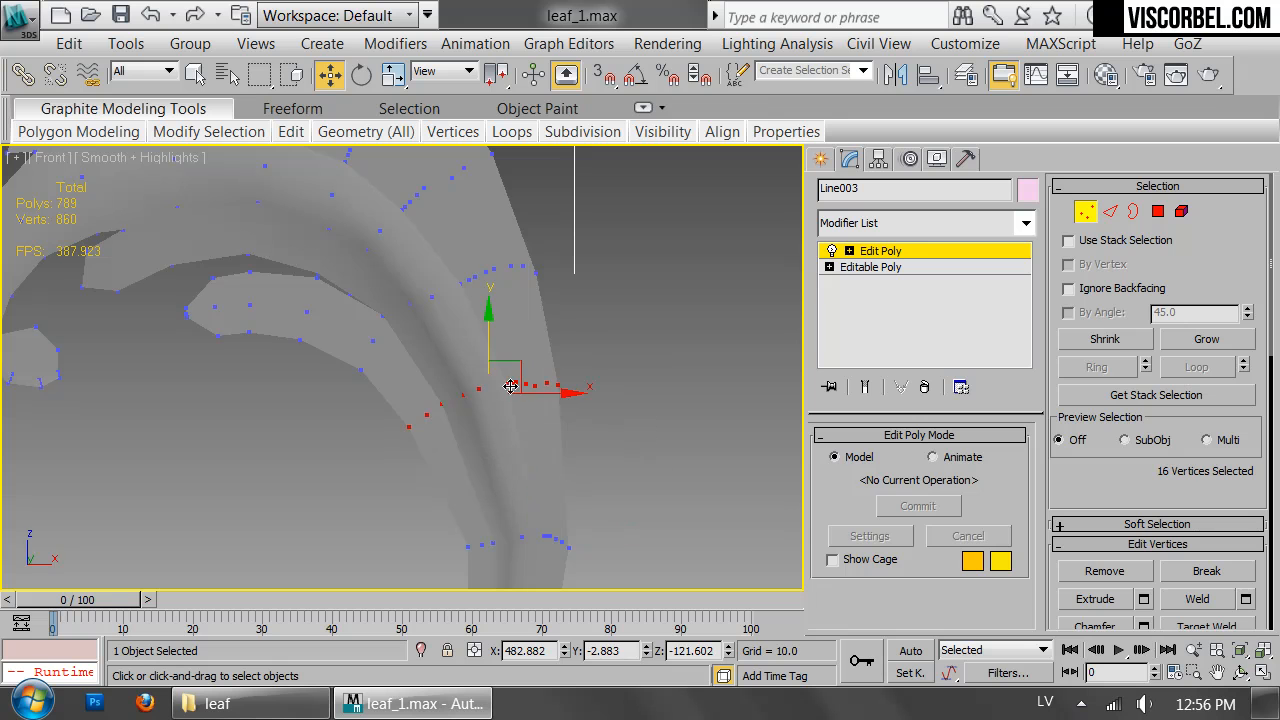
key(1)
scroll(640, 305, down, 4)
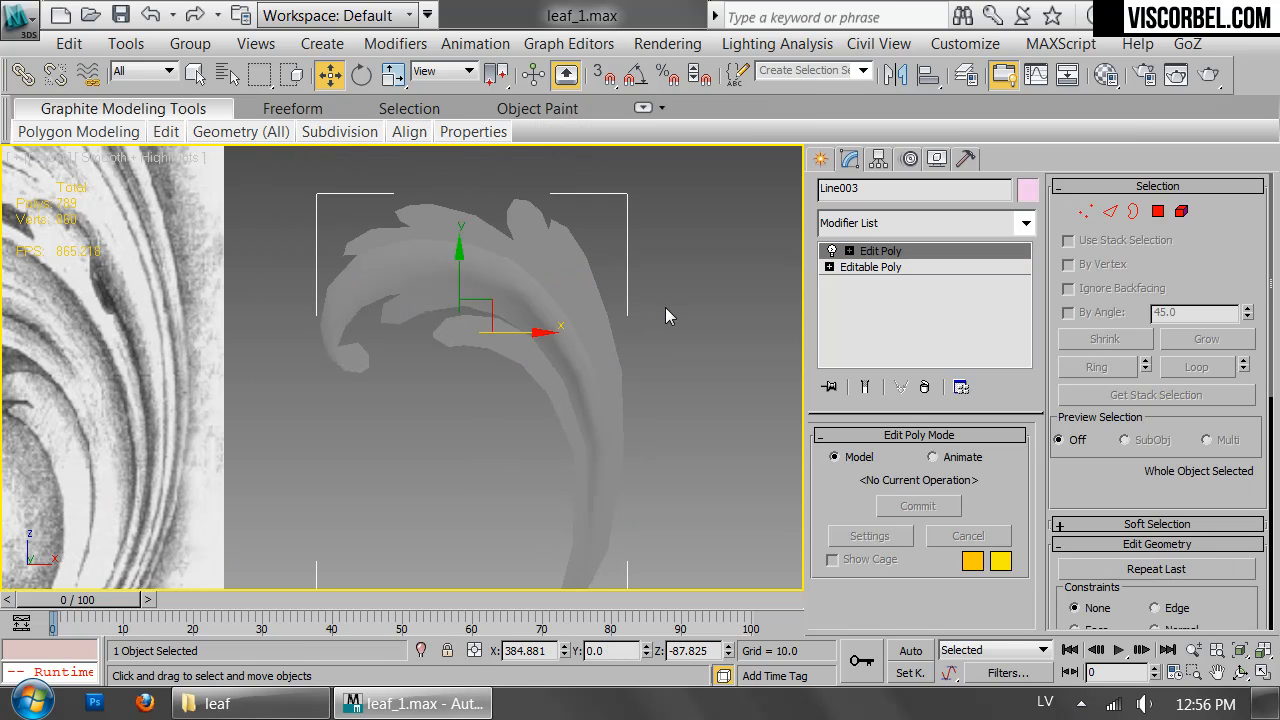
click(688, 269)
In the perspective view with edges shown, select the lengthwise middle edges of the two leaflets above the main lobe.
click(529, 315)
scroll(483, 257, down, 3)
middle_drag(483, 257, 511, 334)
scroll(505, 338, up, 4)
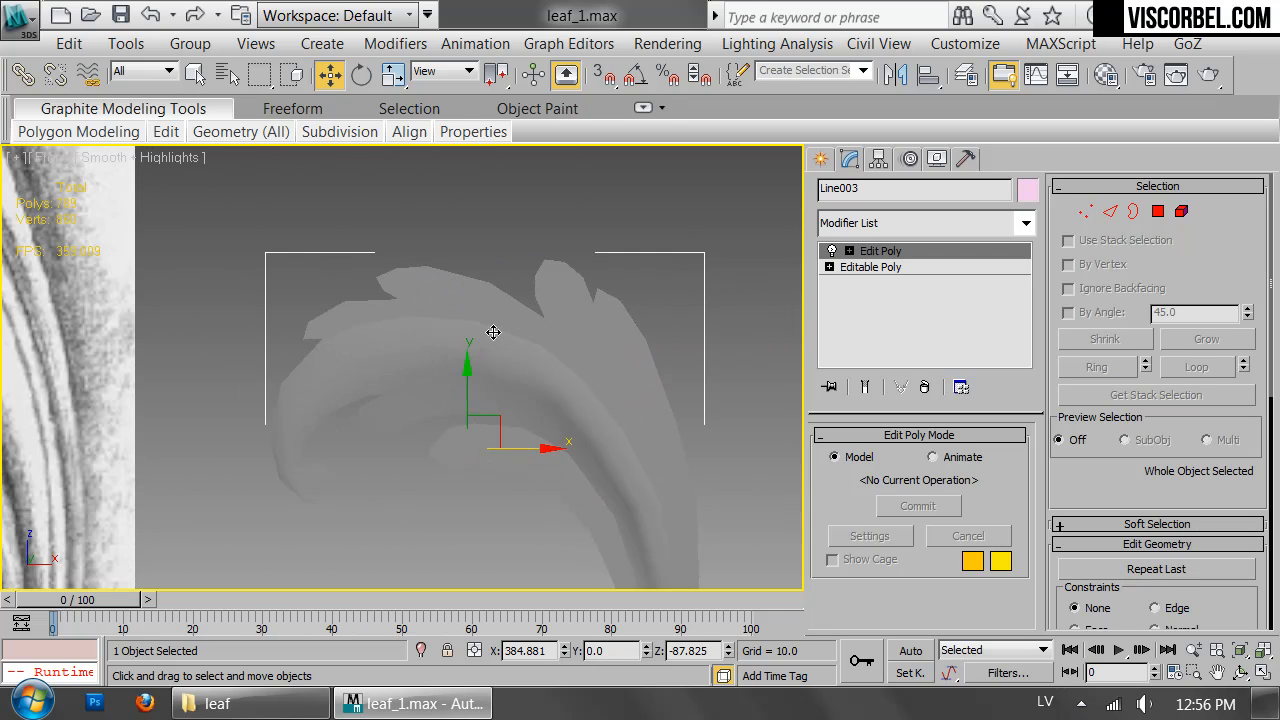
key(p)
key(F4)
scroll(478, 284, up, 4)
alt+middle_drag(478, 284, 485, 297)
key(2)
click(331, 229)
ctrl+click(287, 213)
ctrl+click(437, 272)
ctrl+click(212, 257)
ctrl+click(285, 256)
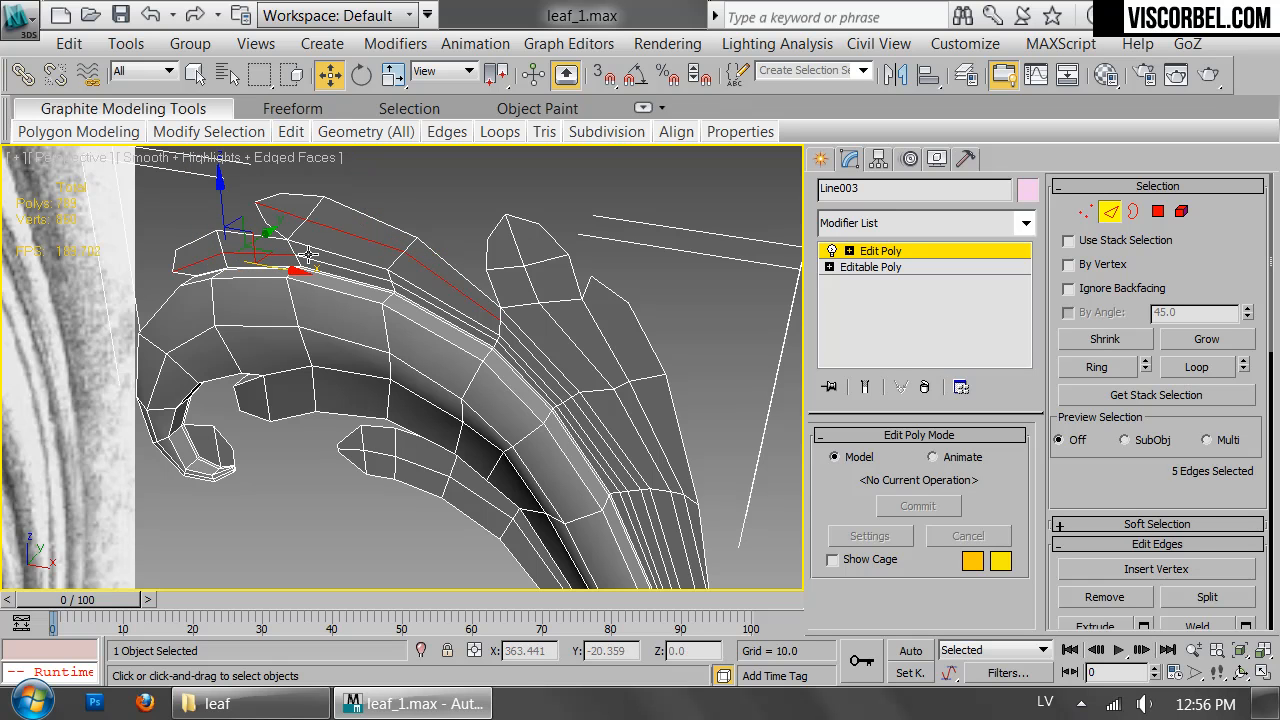
ctrl+click(320, 264)
Move vertices along the crease between the main lobe and the outer leaflets by about -1.4, -1.3 and -1.1 along Y.
alt+middle_drag(320, 264, 464, 324)
scroll(456, 318, up, 3)
key(1)
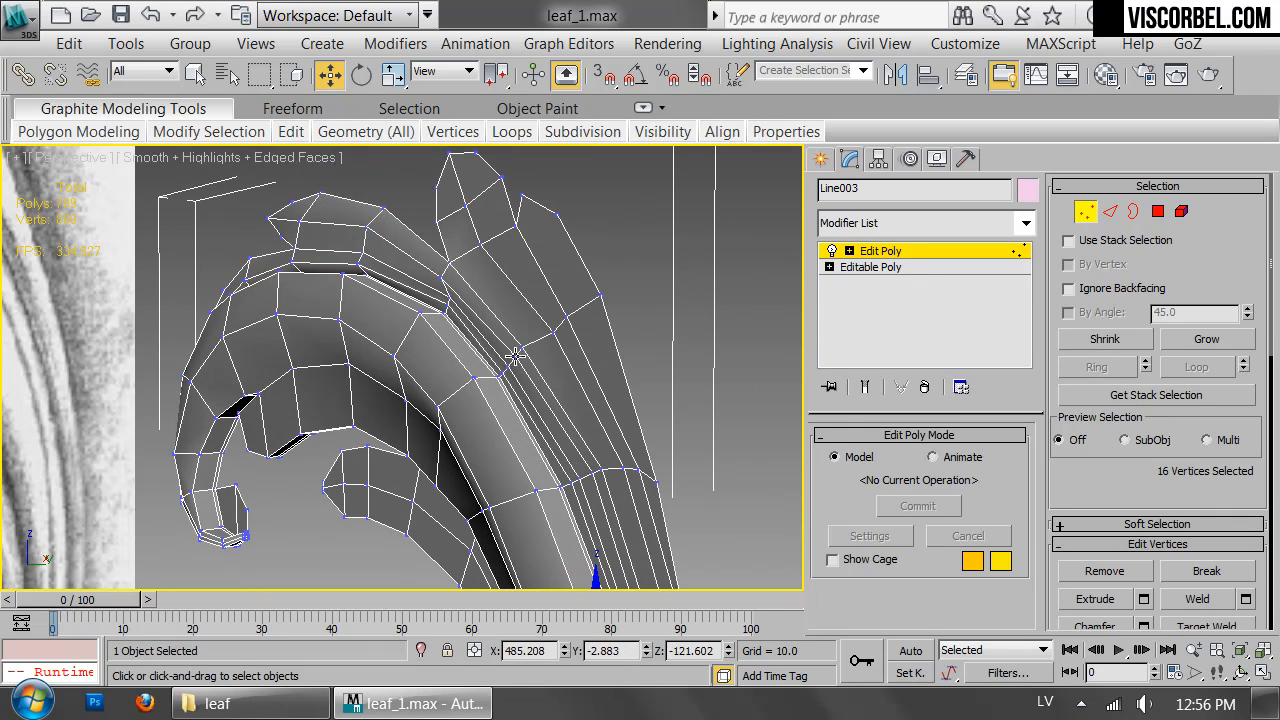
drag(511, 356, 503, 356)
alt+middle_drag(450, 298, 405, 263)
click(467, 333)
drag(467, 333, 465, 333)
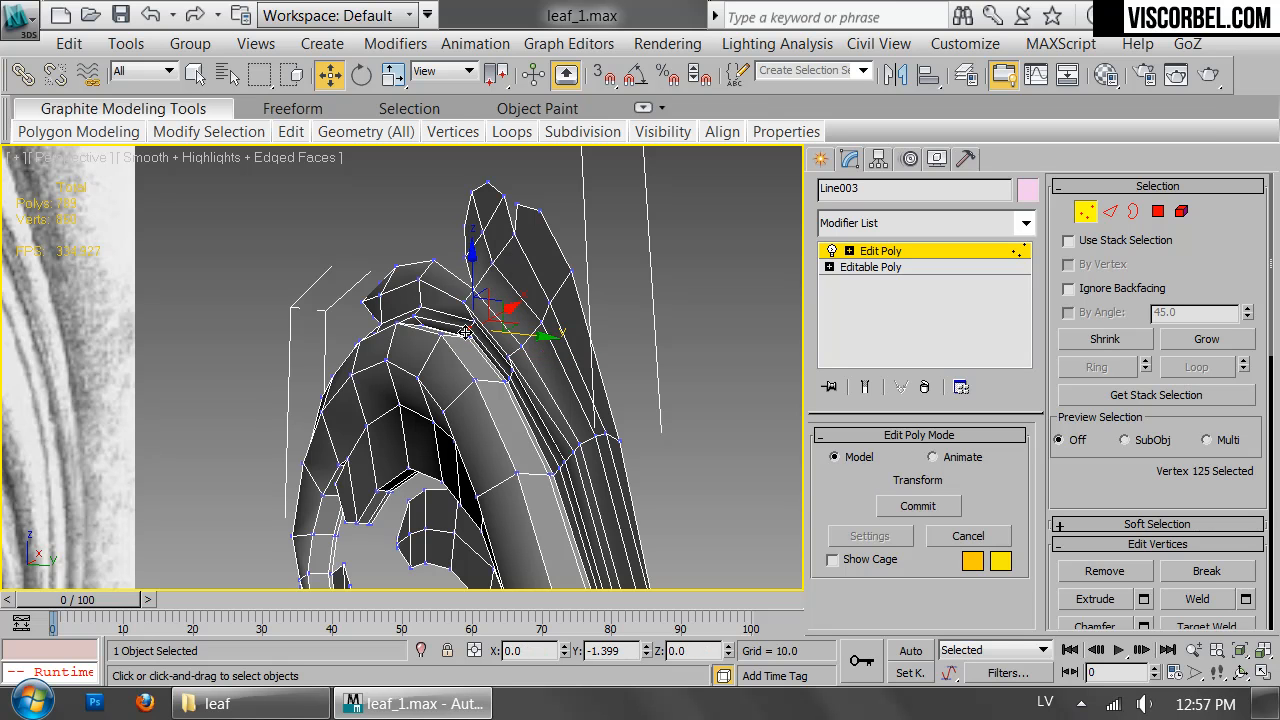
click(502, 379)
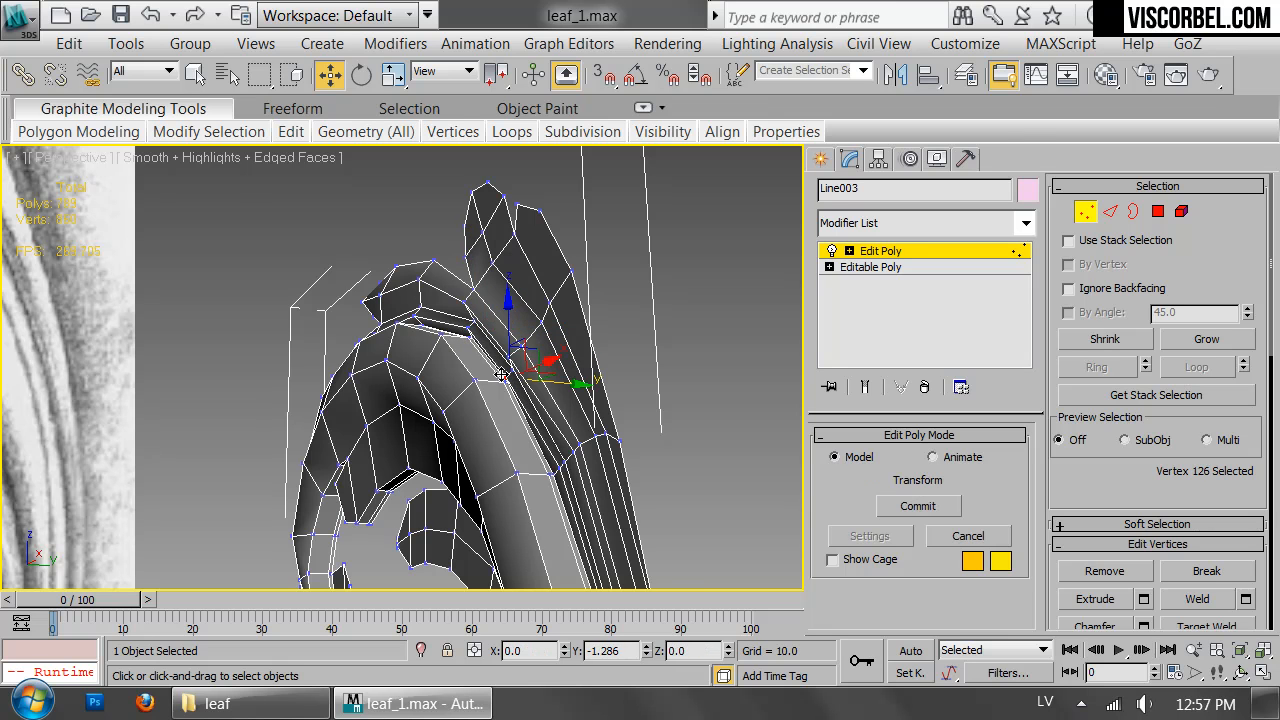
alt+middle_drag(502, 379, 565, 487)
drag(574, 506, 567, 508)
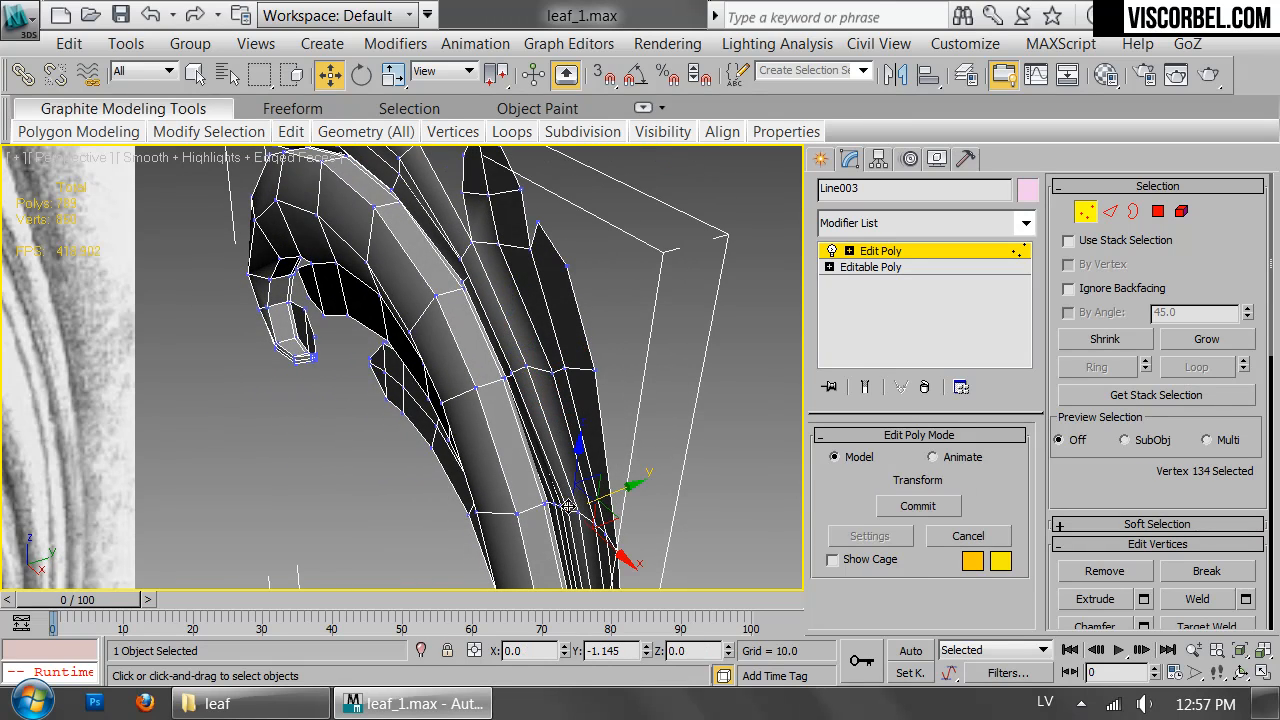
key(1)
Select the lengthwise edges through the middle of the tall outer leaflet and shift them slightly.
alt+middle_drag(463, 354, 463, 271)
key(2)
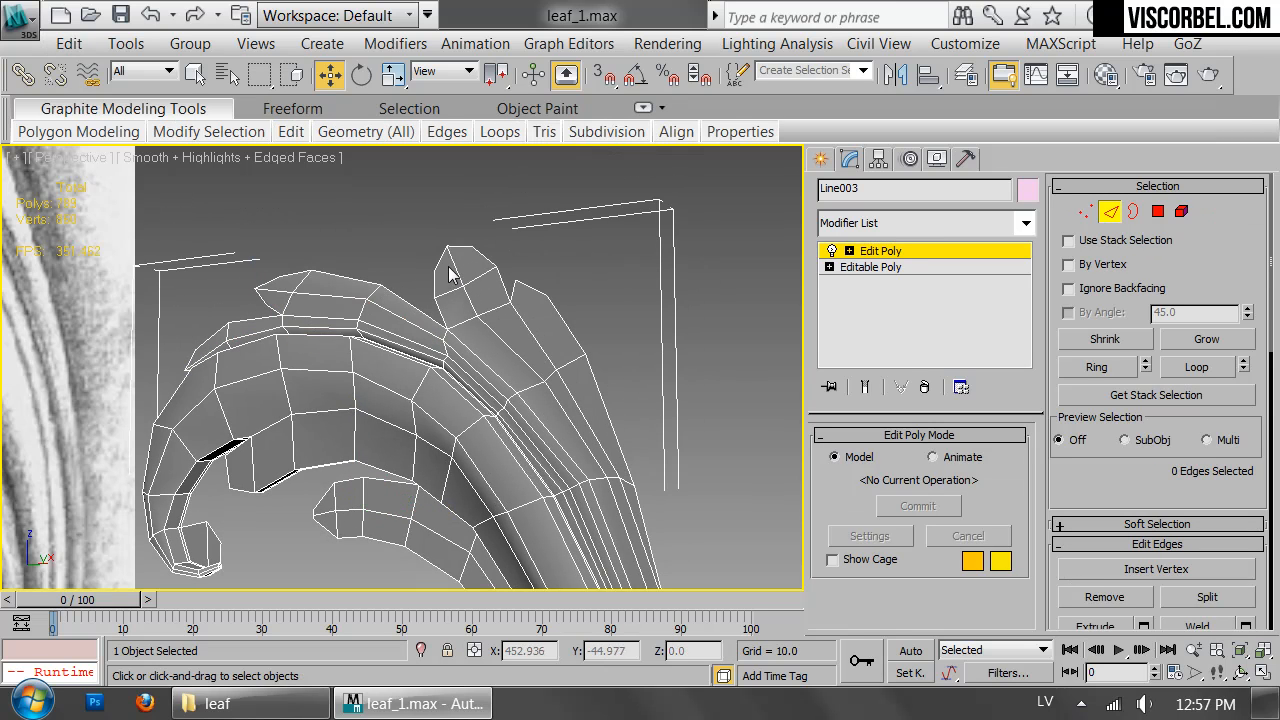
click(455, 285)
ctrl+click(467, 301)
ctrl+click(491, 327)
alt+middle_drag(621, 345, 536, 360)
drag(525, 298, 479, 467)
alt+middle_drag(479, 467, 525, 444)
Move a single vertex in the crease beside the upper stem slightly along Y, then leave vertex editing.
key(1)
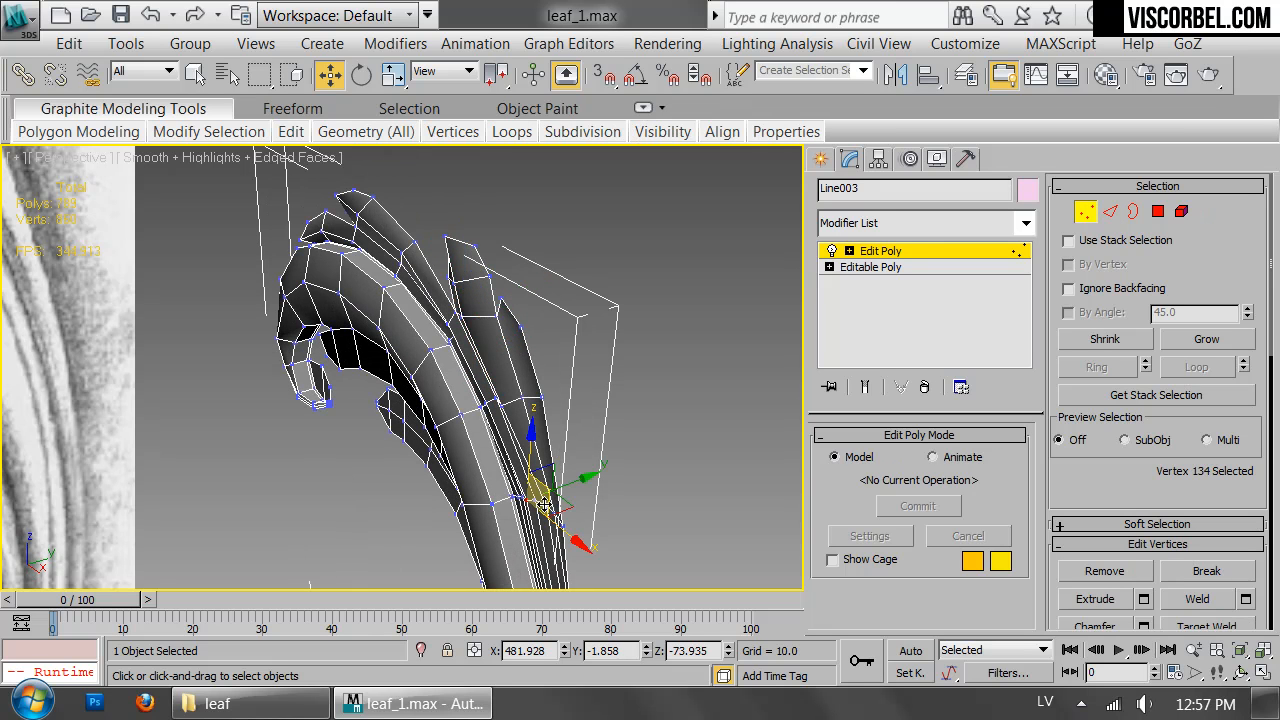
click(573, 492)
drag(577, 490, 570, 491)
alt+middle_drag(568, 480, 613, 289)
key(1)
Select the five lengthwise edges through the middle of the small inner leaflet and move them slightly along Y.
scroll(595, 305, down, 3)
middle_drag(537, 340, 629, 237)
scroll(583, 293, up, 5)
key(2)
click(372, 289)
ctrl+click(428, 286)
alt+middle_drag(584, 308, 606, 279)
ctrl+click(690, 336)
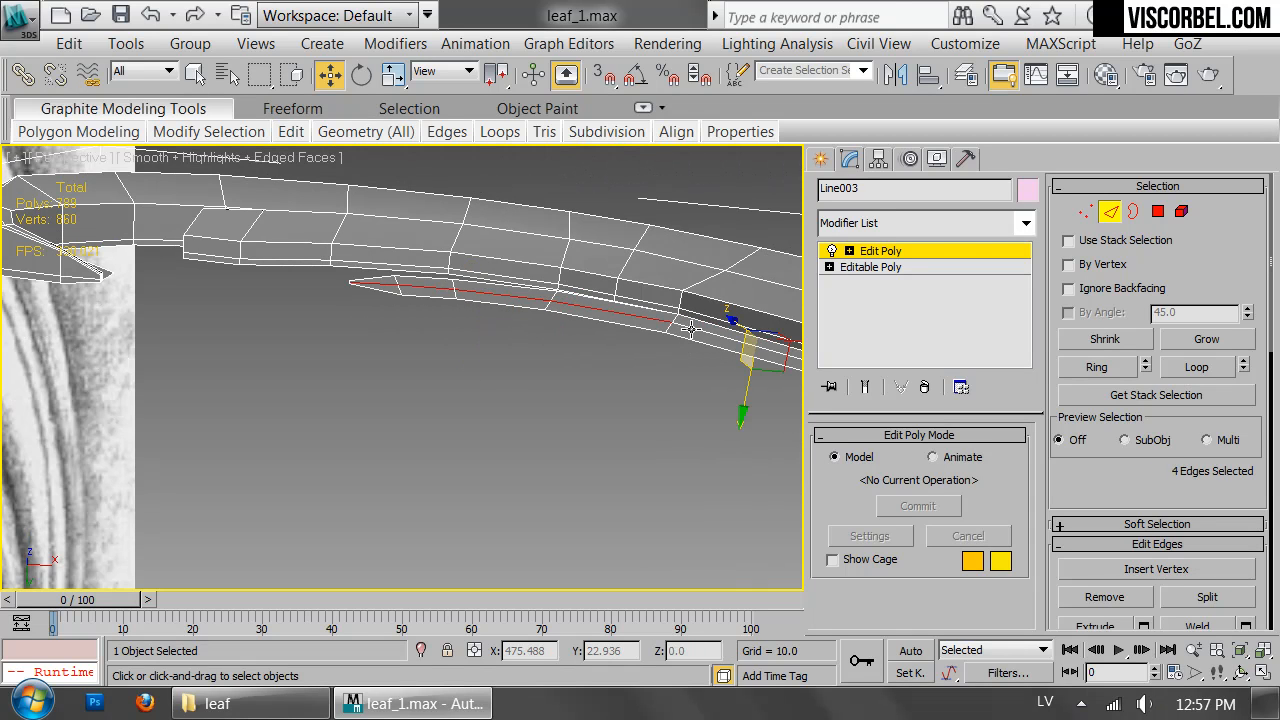
ctrl+click(690, 330)
mouse_move(517, 368)
mouse_down()
mouse_move(517, 380)
mouse_move(518, 362)
mouse_up()
alt+middle_drag(518, 362, 479, 417)
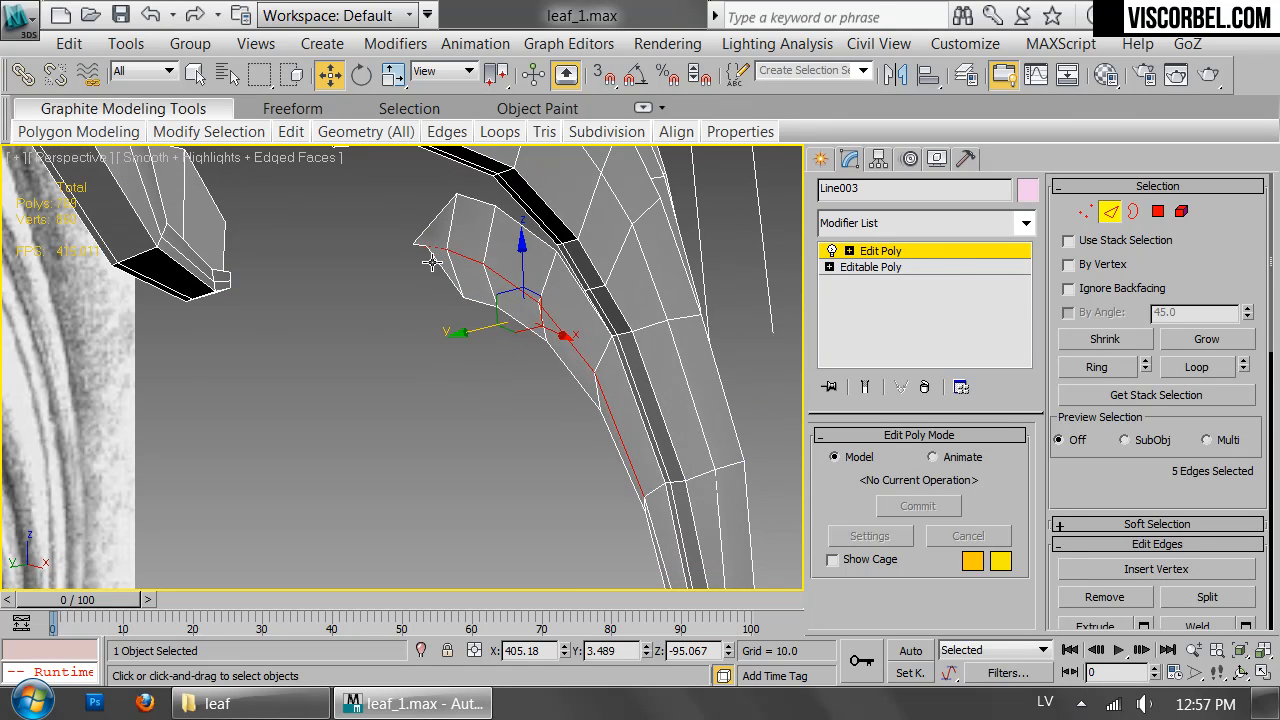
Weld the three vertices at the small inner leaflet's tip into one, adjusting the weld threshold.
key(1)
alt+middle_drag(409, 243, 387, 301)
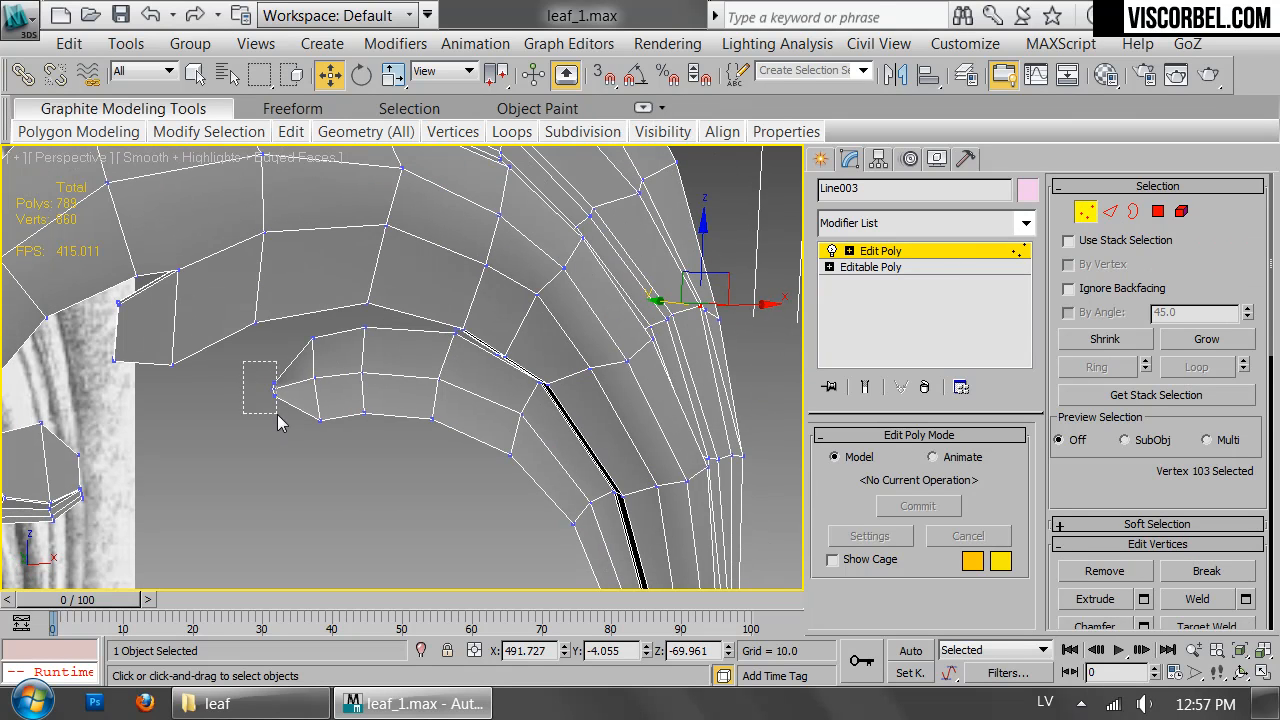
drag(278, 421, 278, 421)
scroll(510, 430, up, 5)
right_click(677, 400)
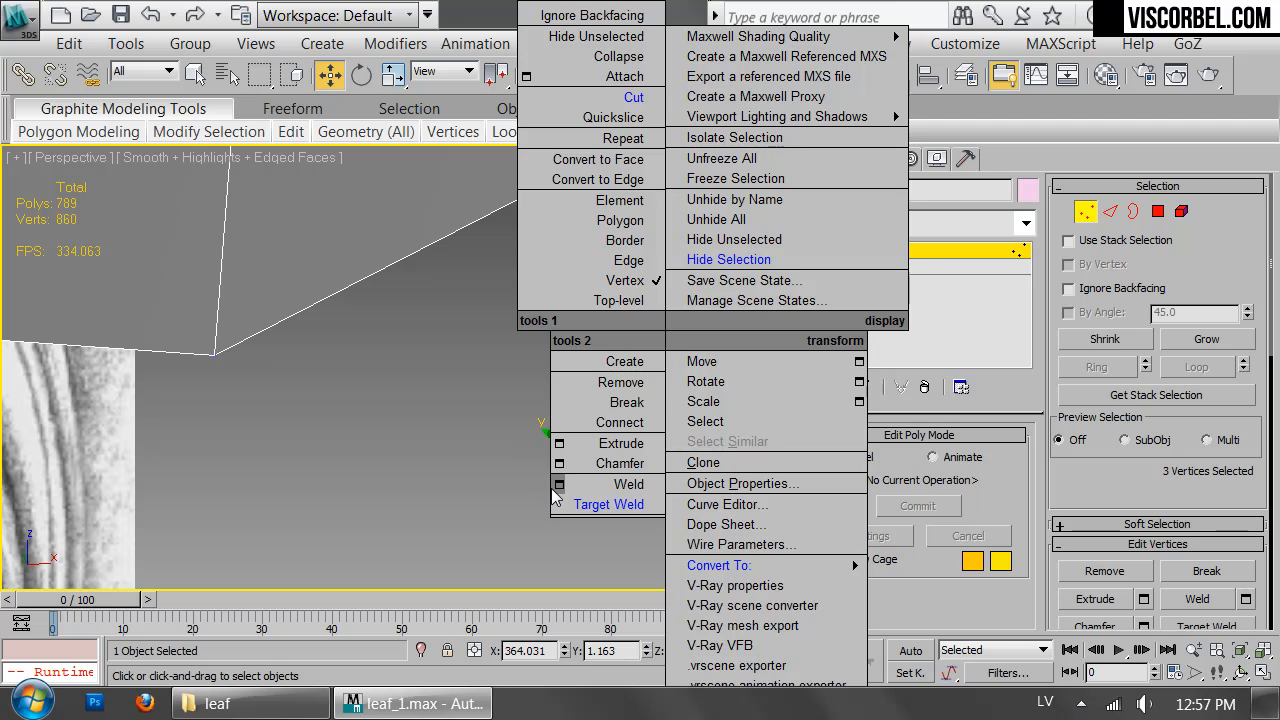
click(559, 484)
drag(413, 380, 413, 372)
click(413, 431)
scroll(583, 480, down, 6)
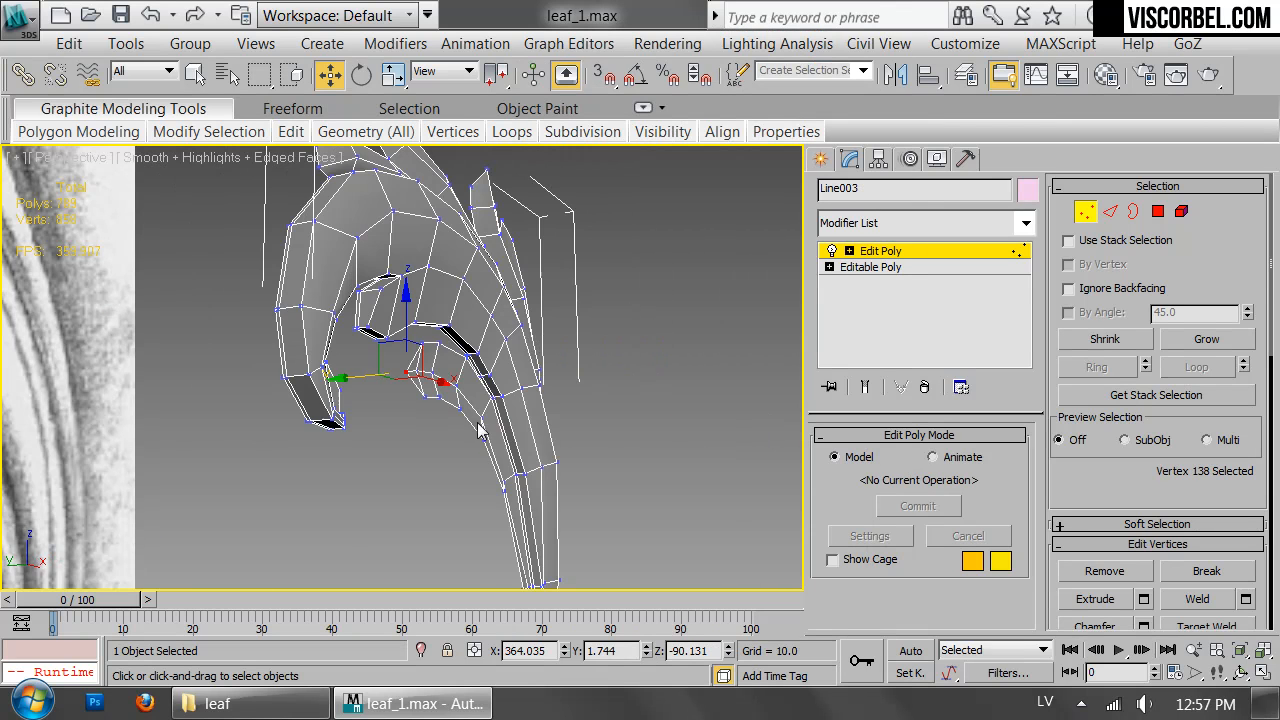
Leave vertex editing, deselect the leaf and review its relief from a distance with the edges hidden.
key(1)
alt+middle_drag(439, 499, 650, 438)
click(742, 360)
key(F4)
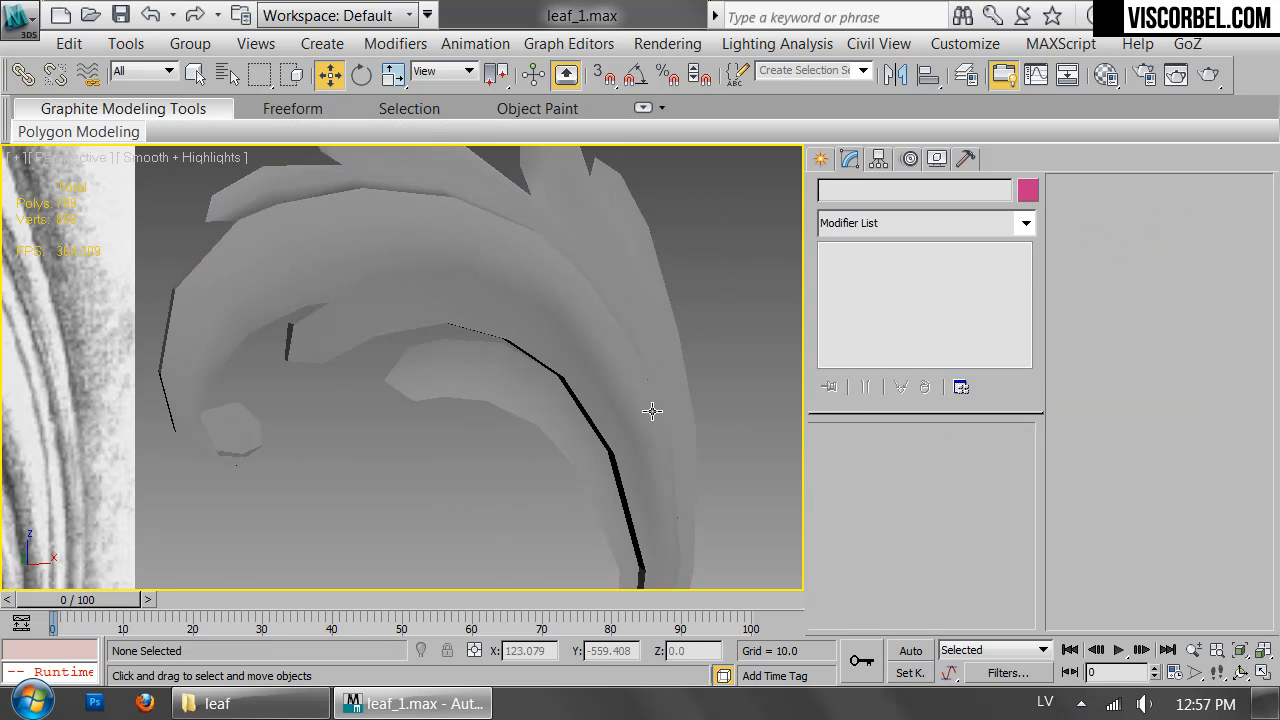
scroll(652, 410, down, 5)
alt+middle_drag(605, 371, 505, 362)
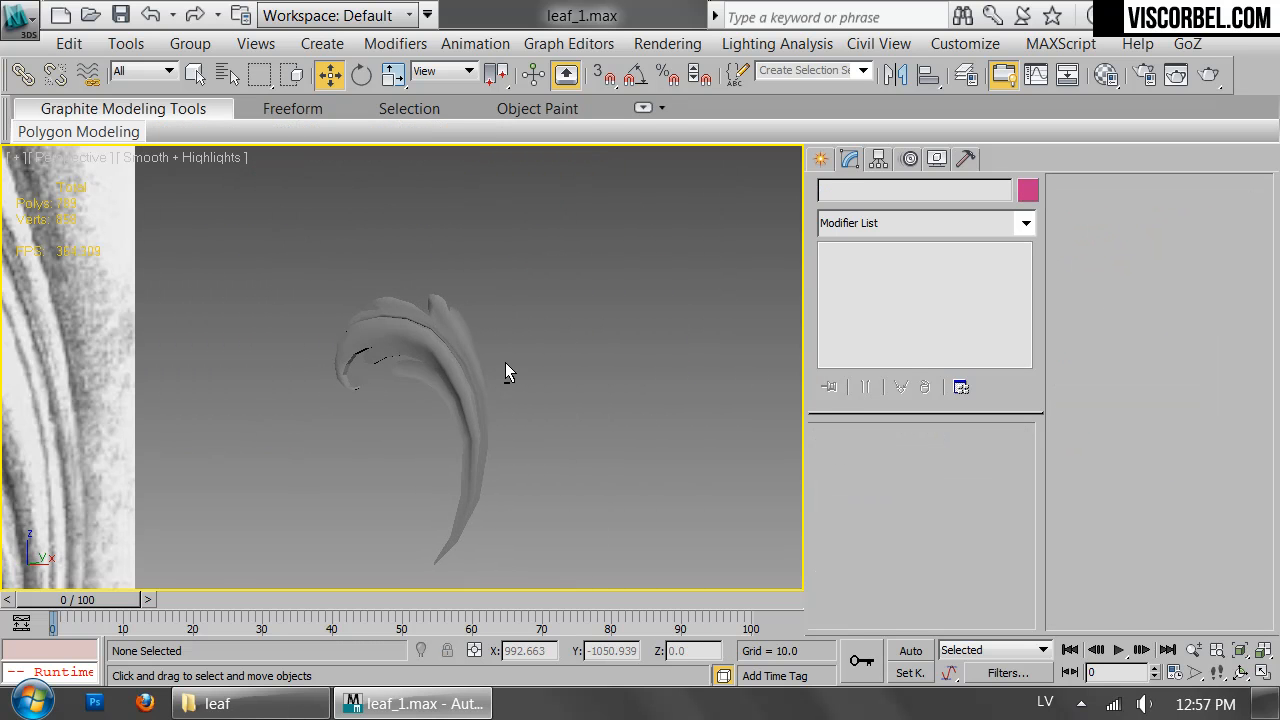
Restore the edge display, select two neighbouring lengthwise edges along the stem and shift them slightly.
scroll(505, 364, up, 6)
click(411, 446)
key(F4)
key(2)
click(449, 473)
ctrl+click(467, 543)
alt+middle_drag(491, 537, 414, 362)
drag(402, 319, 417, 315)
alt+middle_drag(417, 315, 432, 402)
Move one vertex of the reshaped stem section slightly to refine its crease.
key(1)
click(460, 373)
drag(460, 450, 472, 451)
alt+middle_drag(472, 440, 458, 272)
Select the vertices around the tip and side of the tall outer leaflet and move them slightly.
middle_drag(302, 337, 452, 331)
drag(435, 215, 618, 322)
alt+middle_drag(632, 302, 596, 316)
drag(602, 287, 625, 309)
alt+middle_drag(426, 297, 574, 182)
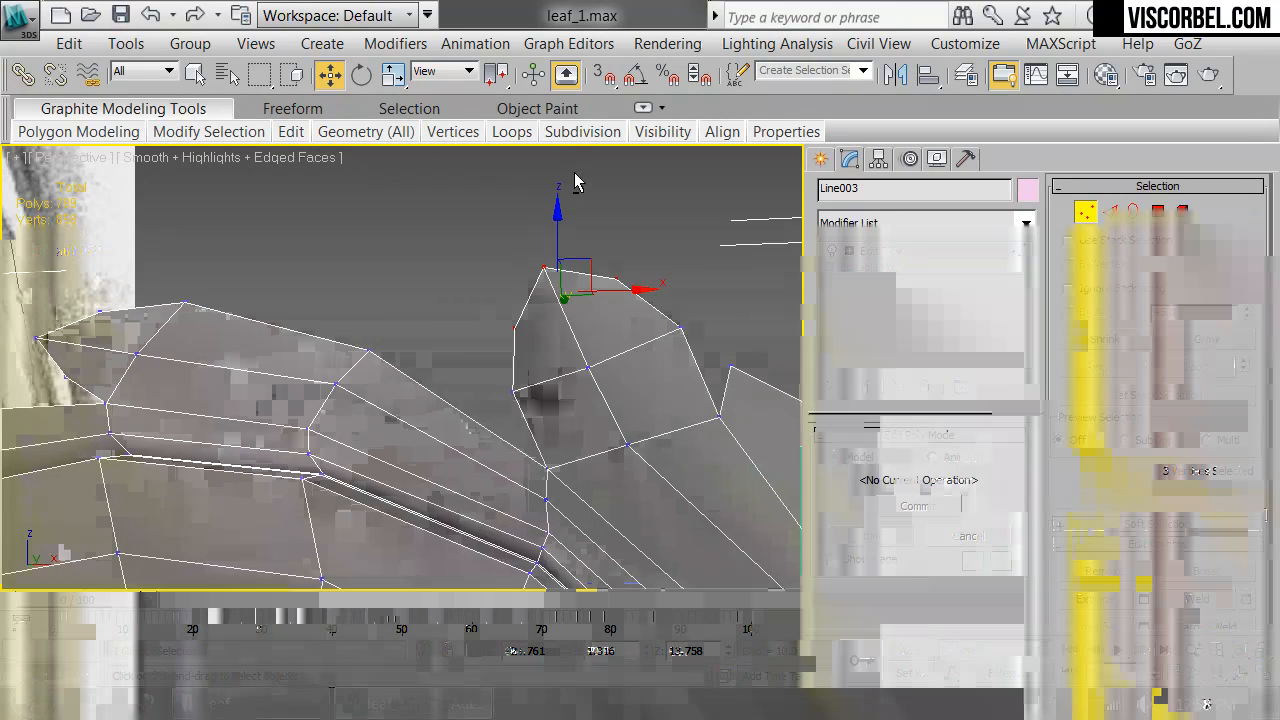
Move edge vertices of the leaflets above the main lobe along Y, shifting the last pair by about -2.8.
scroll(363, 386, down, 3)
alt+middle_drag(363, 386, 404, 452)
click(394, 438)
mouse_move(336, 430)
mouse_down()
mouse_move(352, 432)
mouse_move(346, 422)
mouse_up()
click(396, 403)
ctrl+click(386, 460)
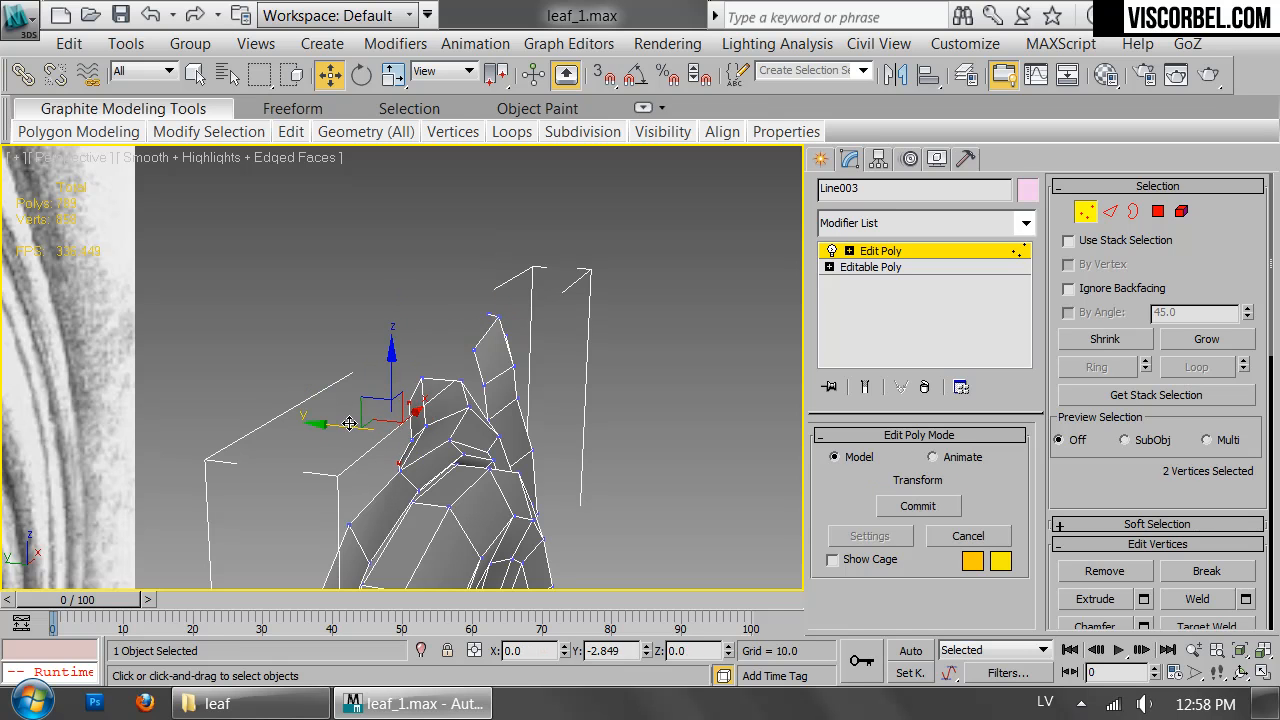
Move the side vertices where the end leaflet meets the main lobe along Y, one by about -2.4, and leave vertex editing.
alt+middle_drag(353, 428, 492, 316)
click(510, 284)
drag(446, 286, 457, 290)
click(512, 231)
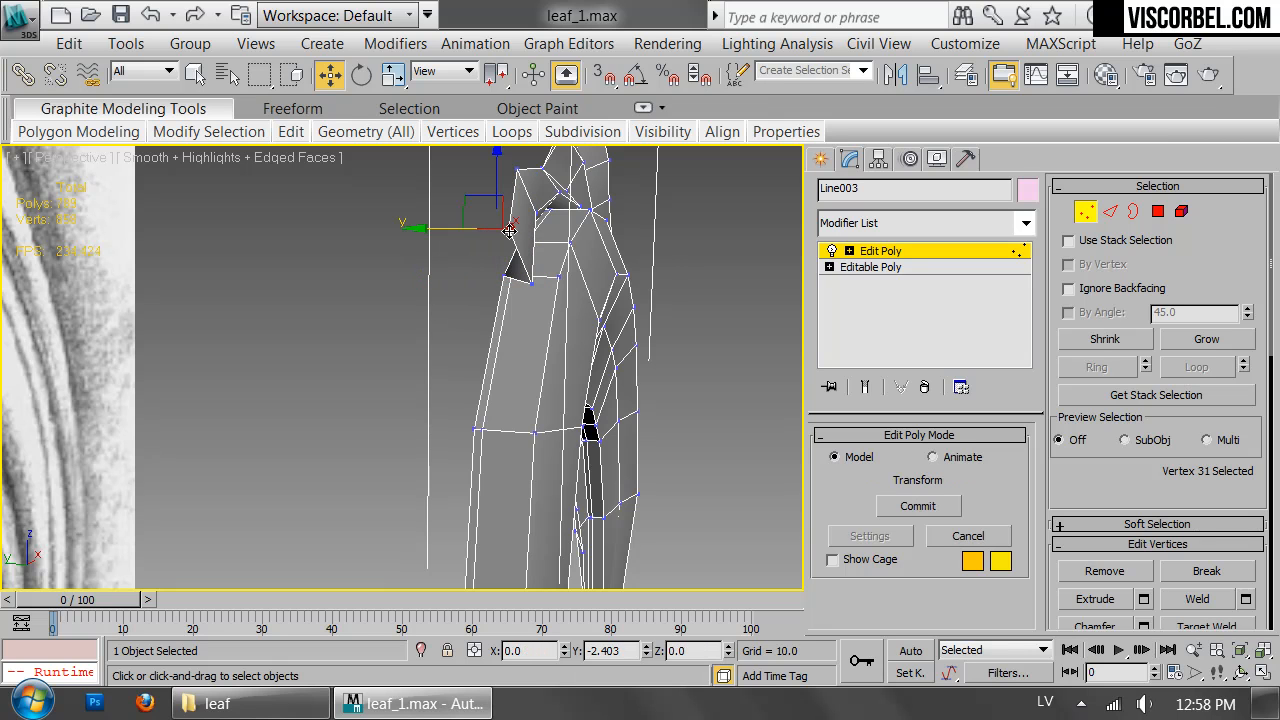
click(504, 275)
key(1)
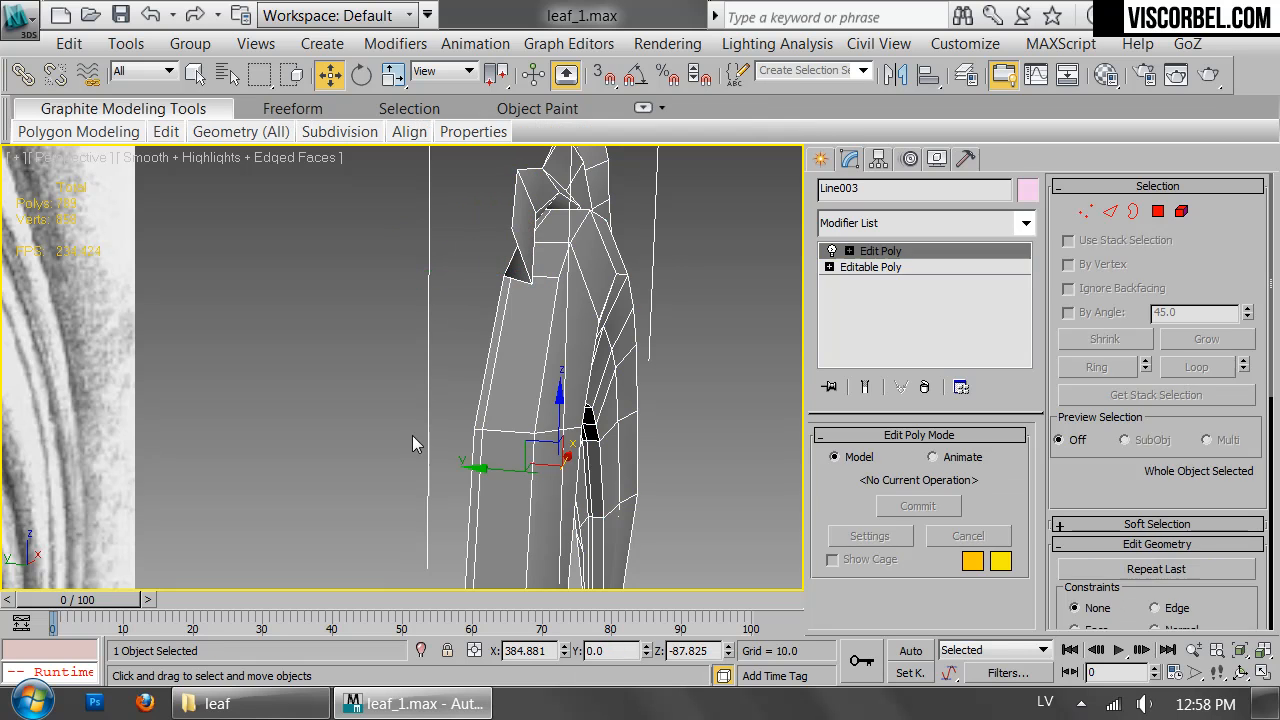
Deselect the leaf and examine the shading of the reshaped leaflets and main lobe with the edges hidden.
click(412, 435)
scroll(544, 401, down, 6)
alt+middle_drag(544, 401, 442, 388)
scroll(442, 382, up, 3)
key(F4)
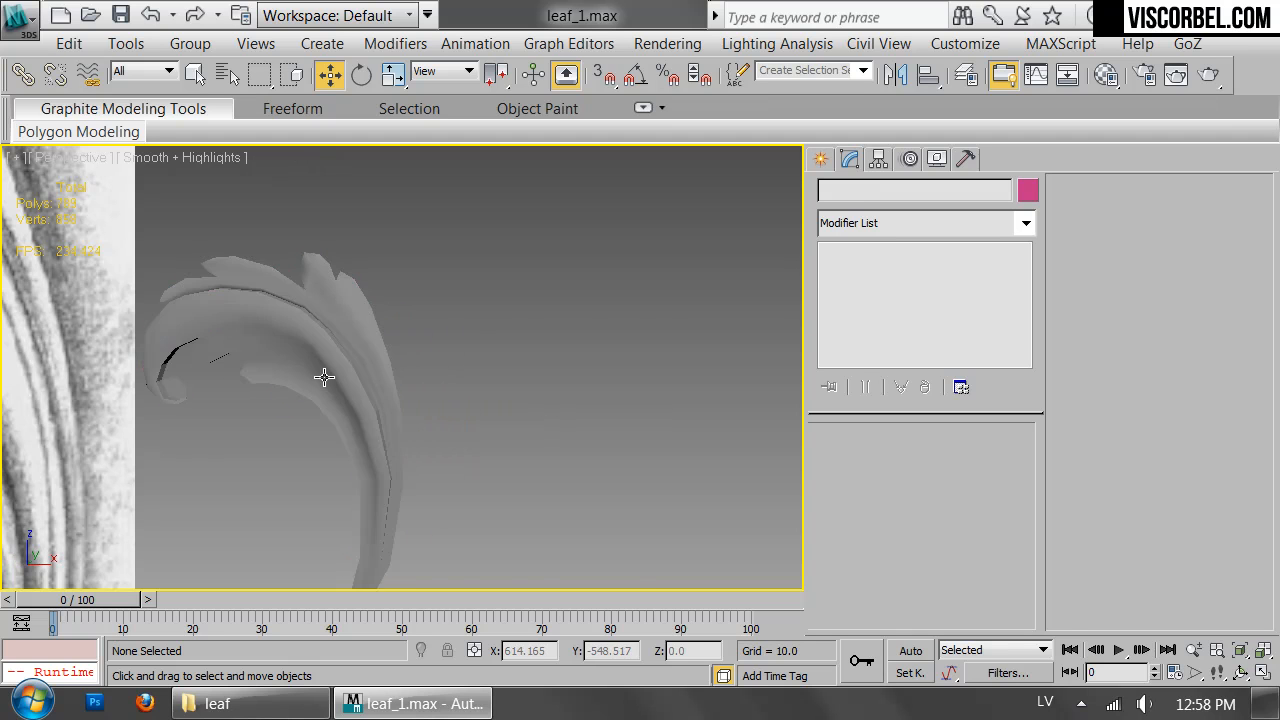
middle_drag(337, 375, 476, 361)
scroll(476, 361, up, 4)
Add an Edit Poly modifier to the leaf and select its open border edges.
click(493, 329)
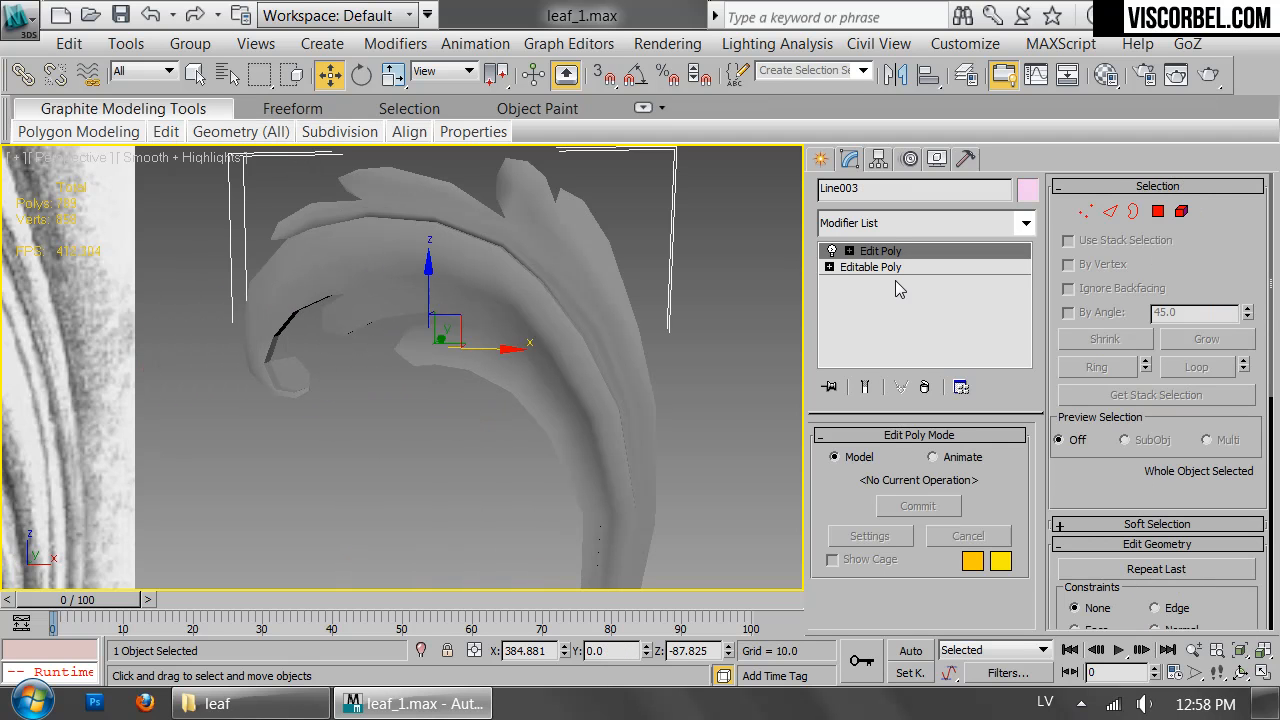
click(910, 230)
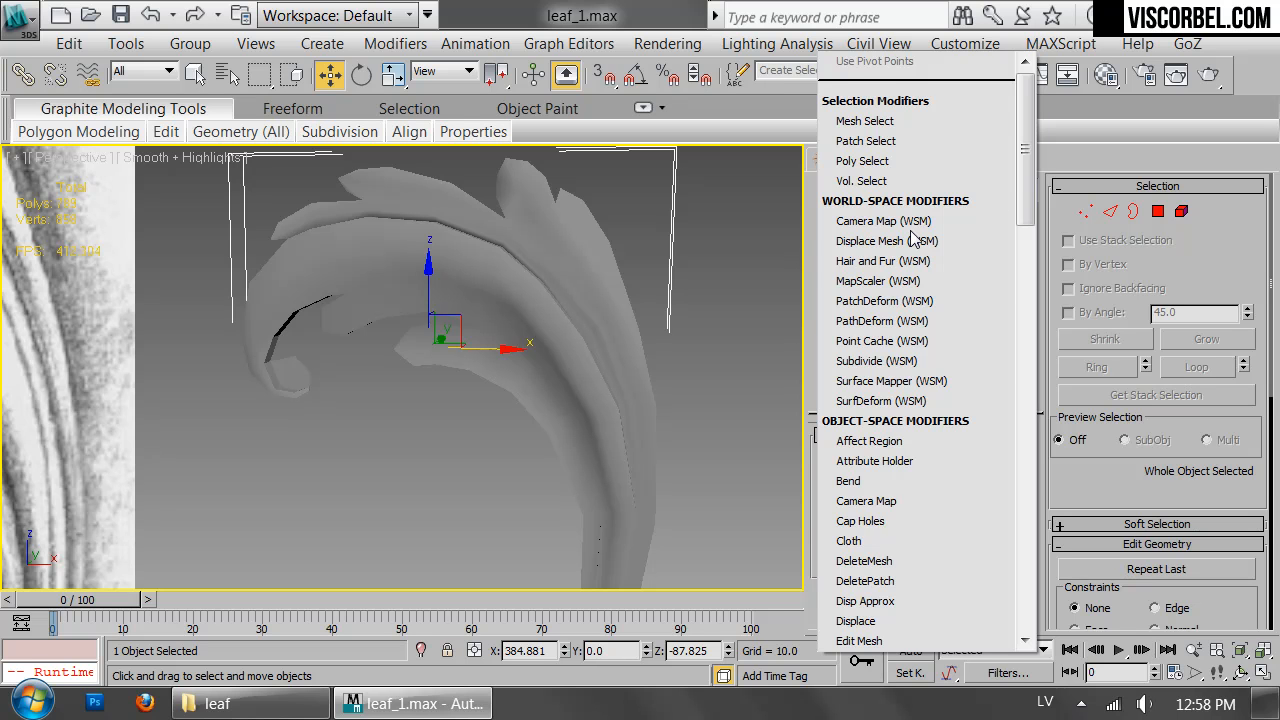
scroll(913, 237, down, 10)
click(875, 122)
key(2)
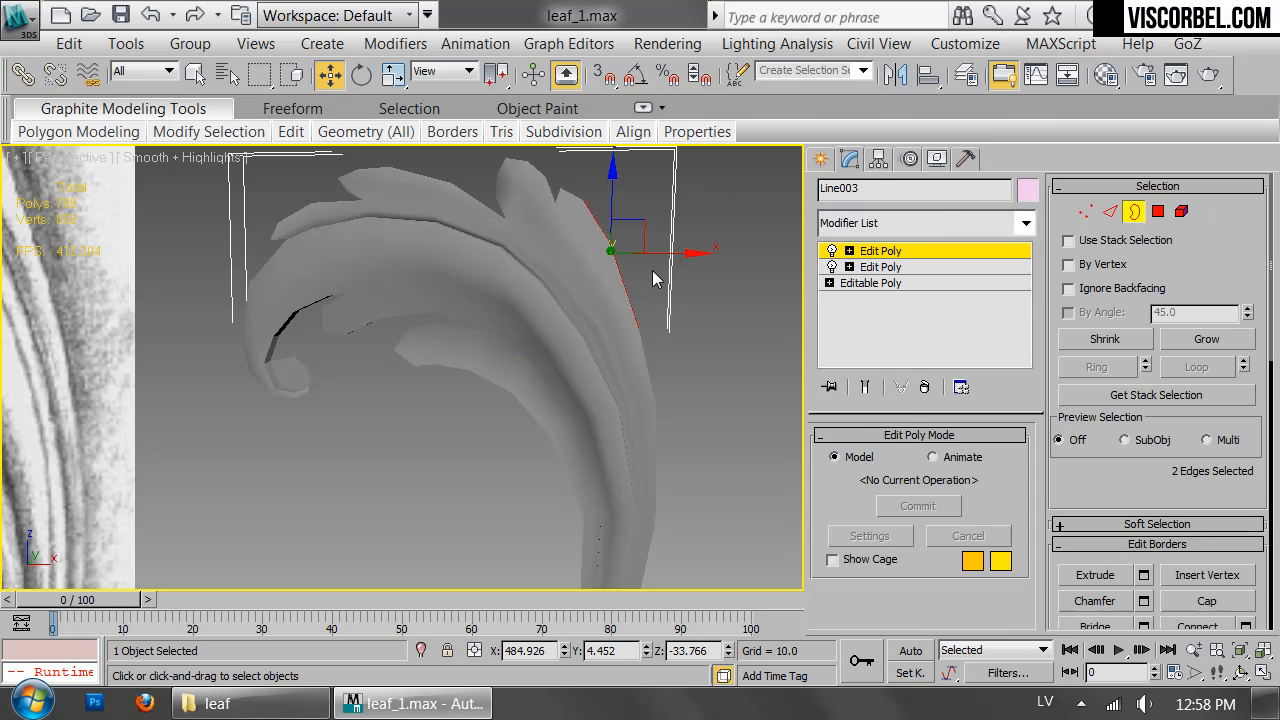
drag(382, 441, 377, 407)
Extrude the leaf's border twice along Y in the top view, by about 2.2 and much deeper, to form side walls.
key(t)
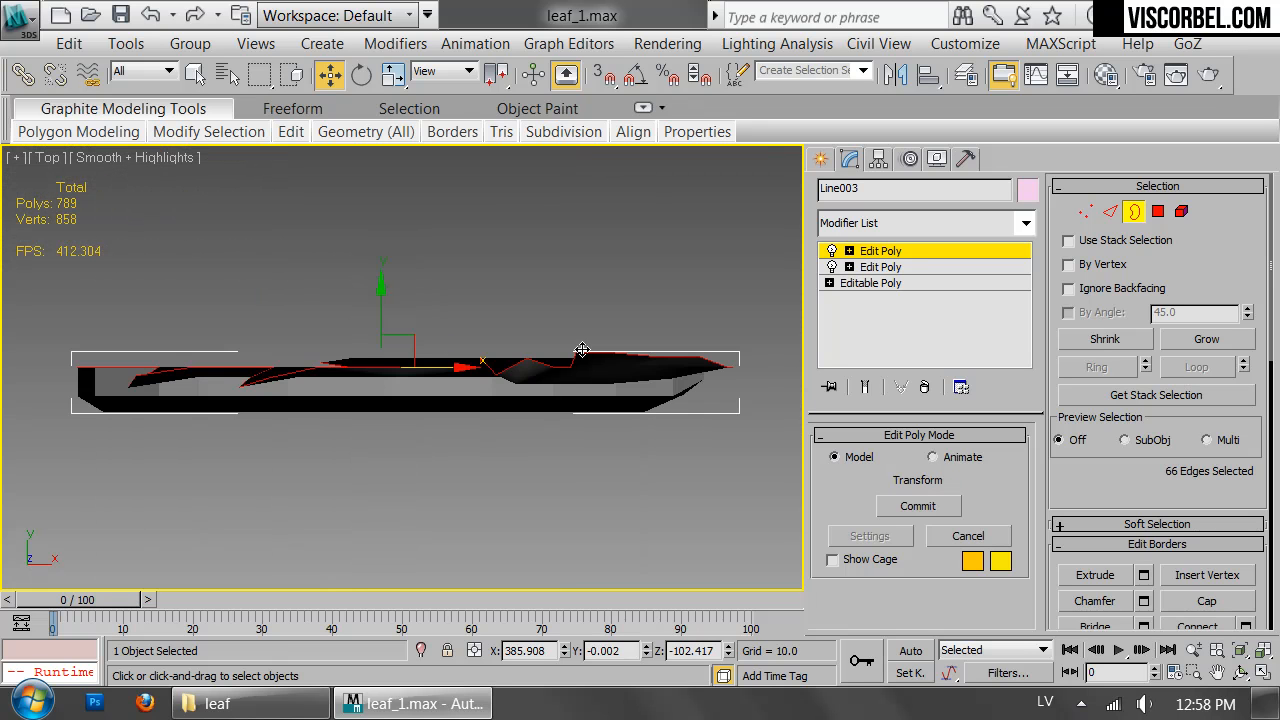
shift+drag(380, 320, 378, 314)
key(F4)
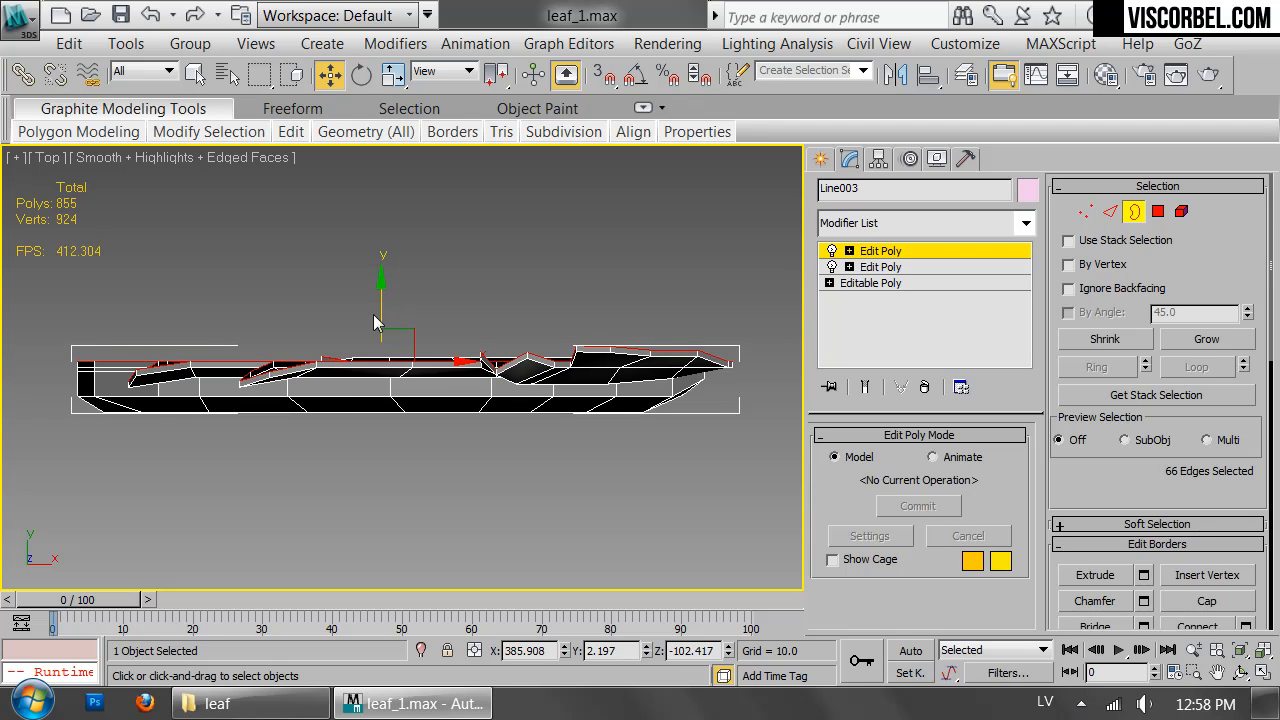
scroll(449, 323, up, 2)
shift+drag(463, 323, 474, 229)
scroll(498, 287, down, 3)
scroll(498, 287, up, 3)
Flatten the extruded border into a single plane by scaling it down along Y.
key(r)
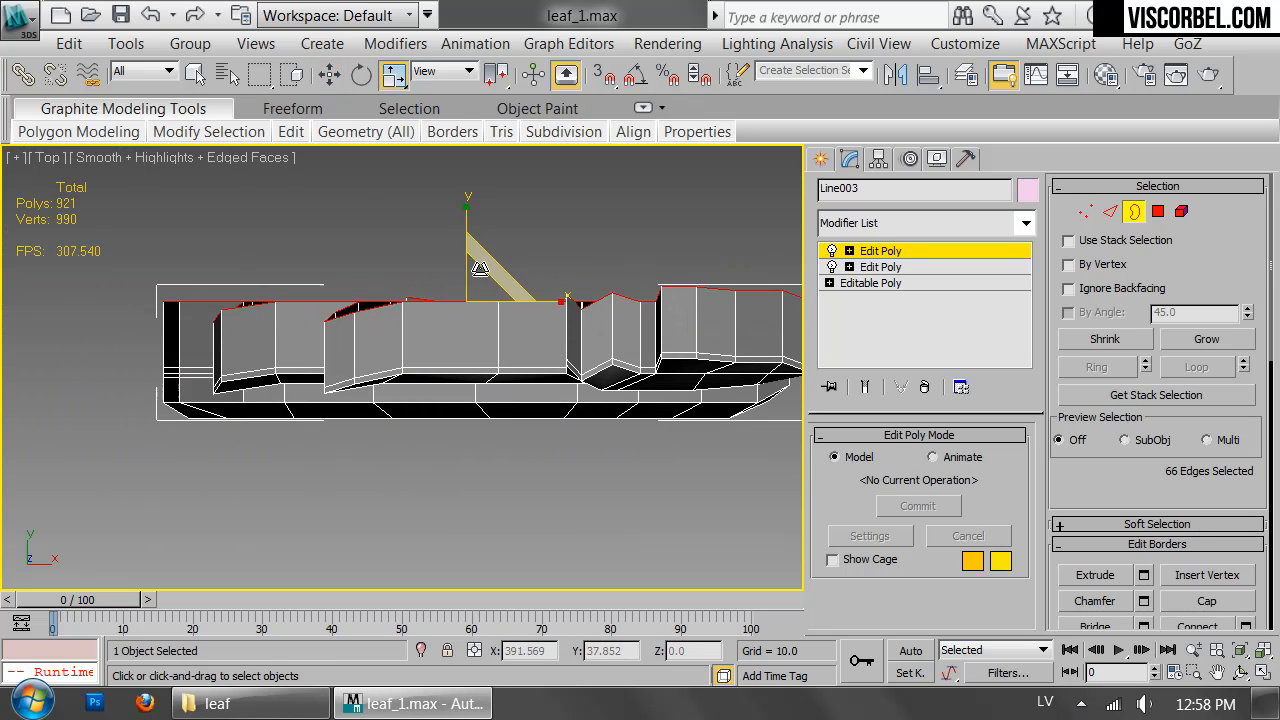
right_click(394, 75)
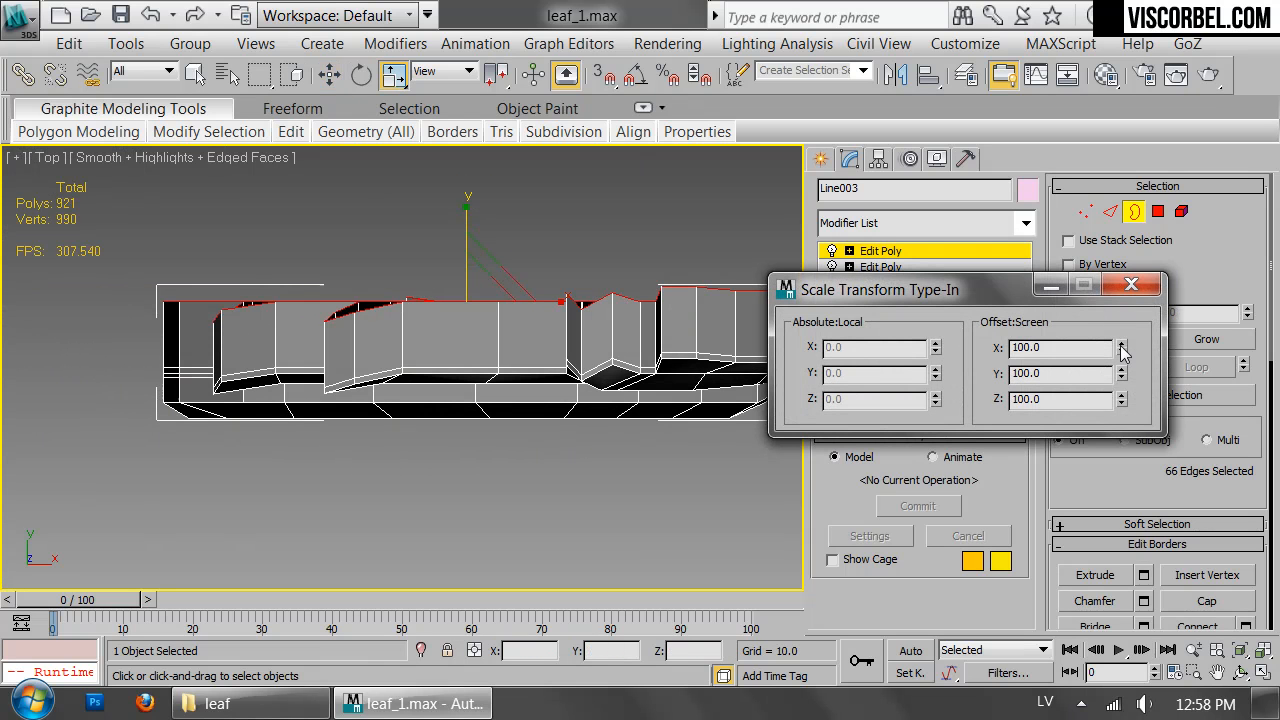
right_click(1122, 373)
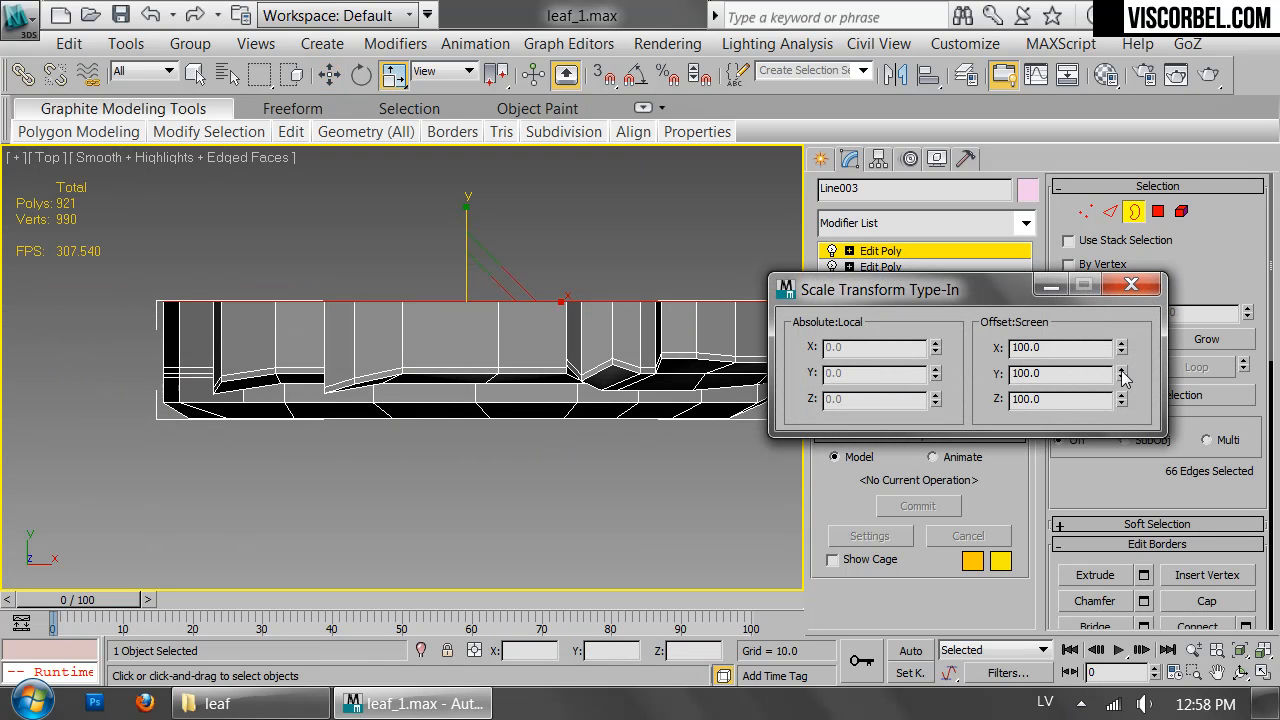
click(1131, 285)
Leave border editing and add a TurboSmooth modifier on top of the leaf's modifier stack.
click(880, 251)
click(914, 222)
scroll(914, 222, down, 10)
click(897, 283)
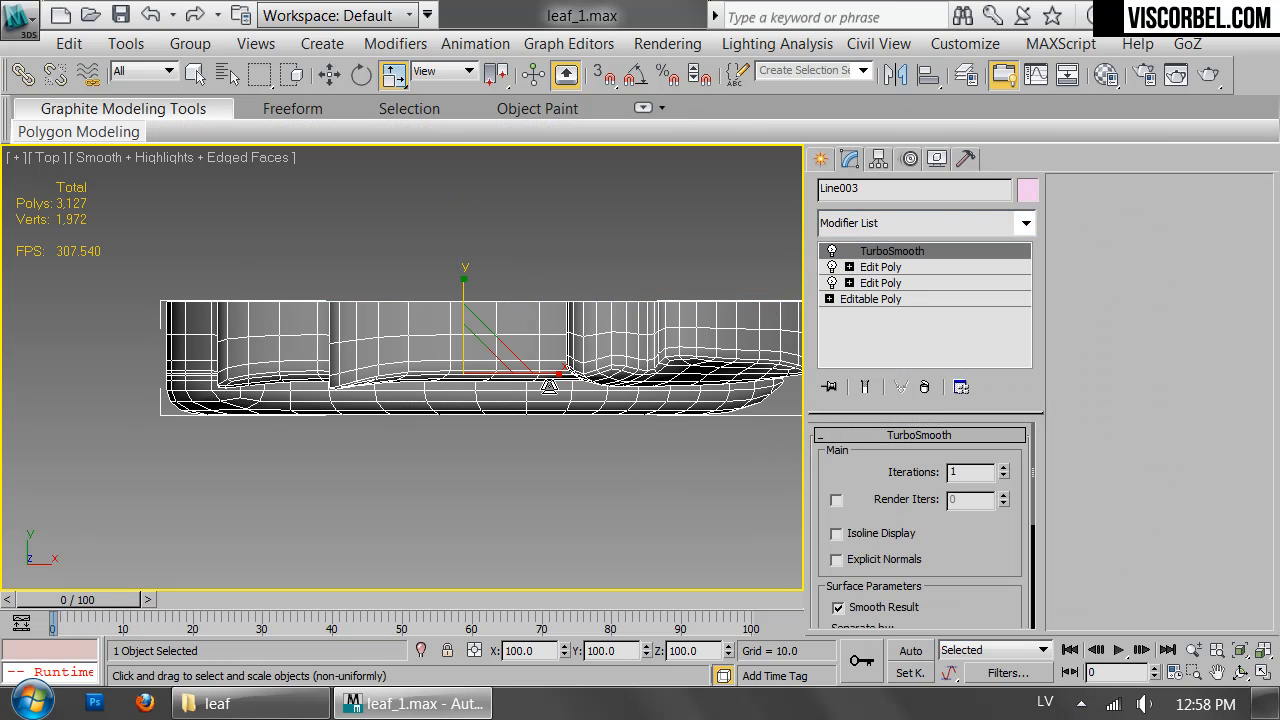
Examine the smoothed leaf in the perspective and front views with its edges hidden.
key(p)
key(z)
alt+middle_drag(492, 437, 508, 308)
click(673, 315)
key(F4)
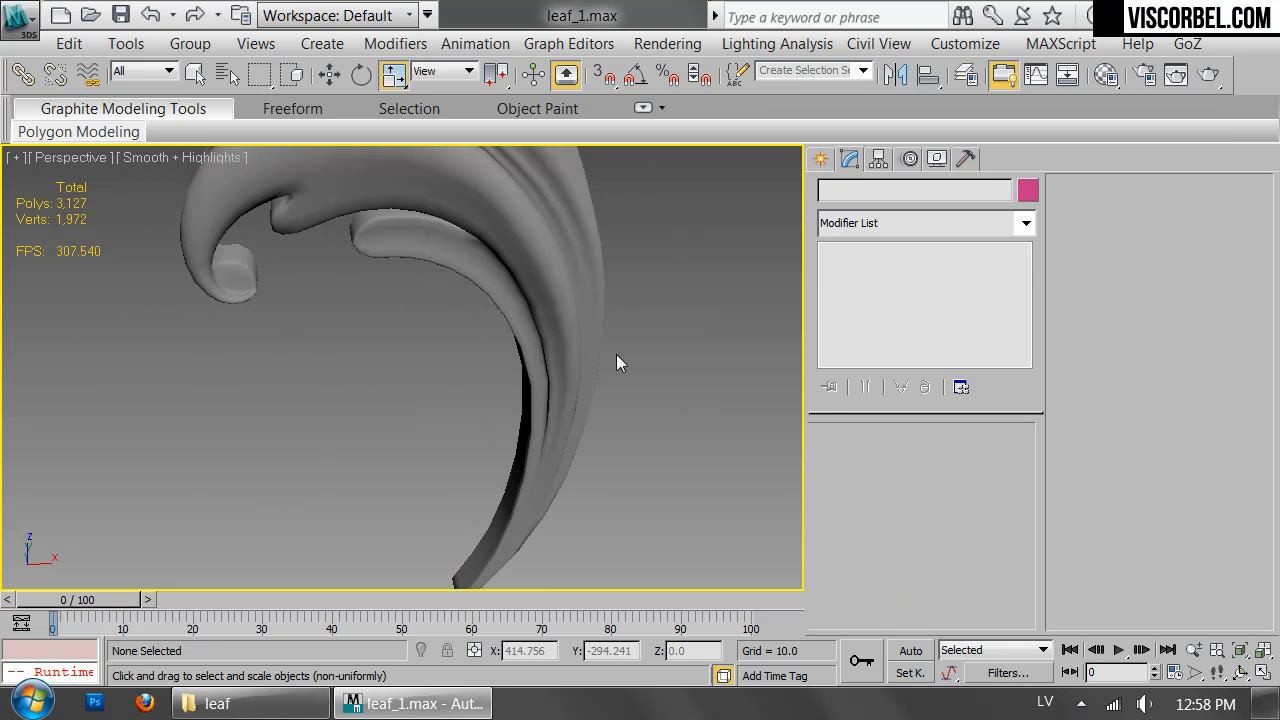
scroll(616, 363, down, 5)
alt+middle_drag(589, 403, 568, 340)
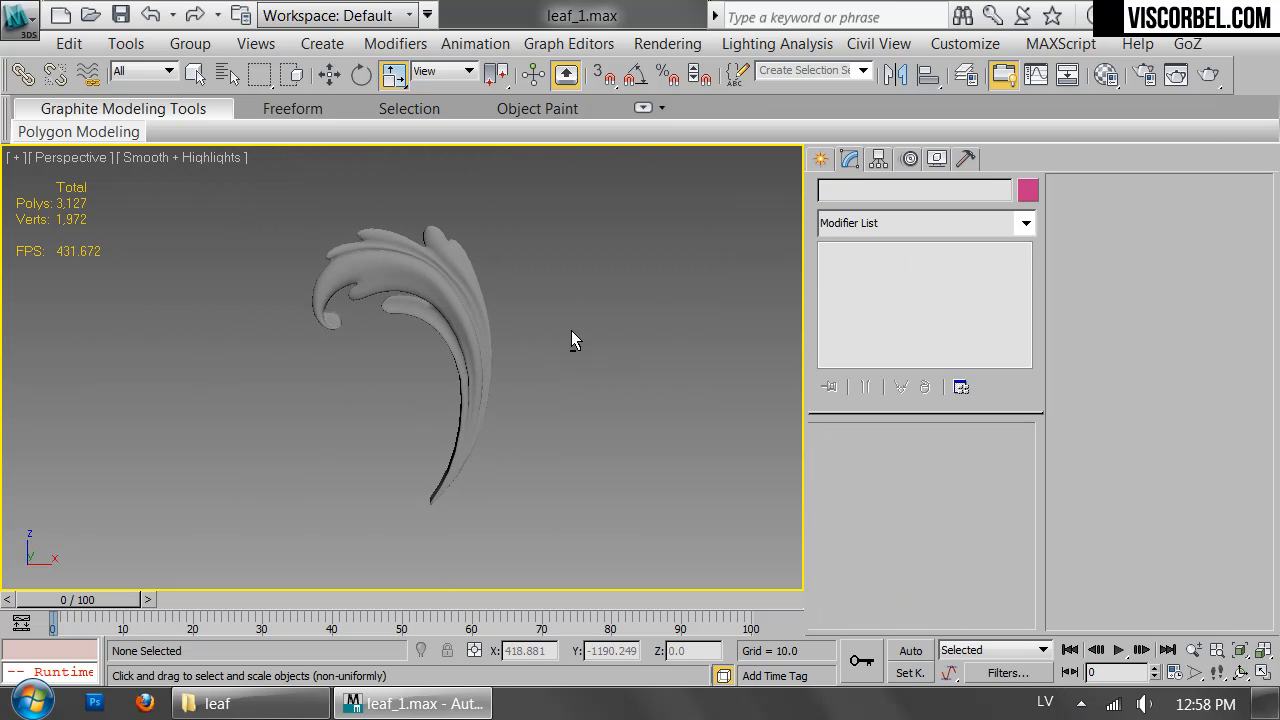
middle_drag(421, 294, 594, 246)
key(f)
scroll(463, 269, down, 3)
scroll(523, 229, up, 6)
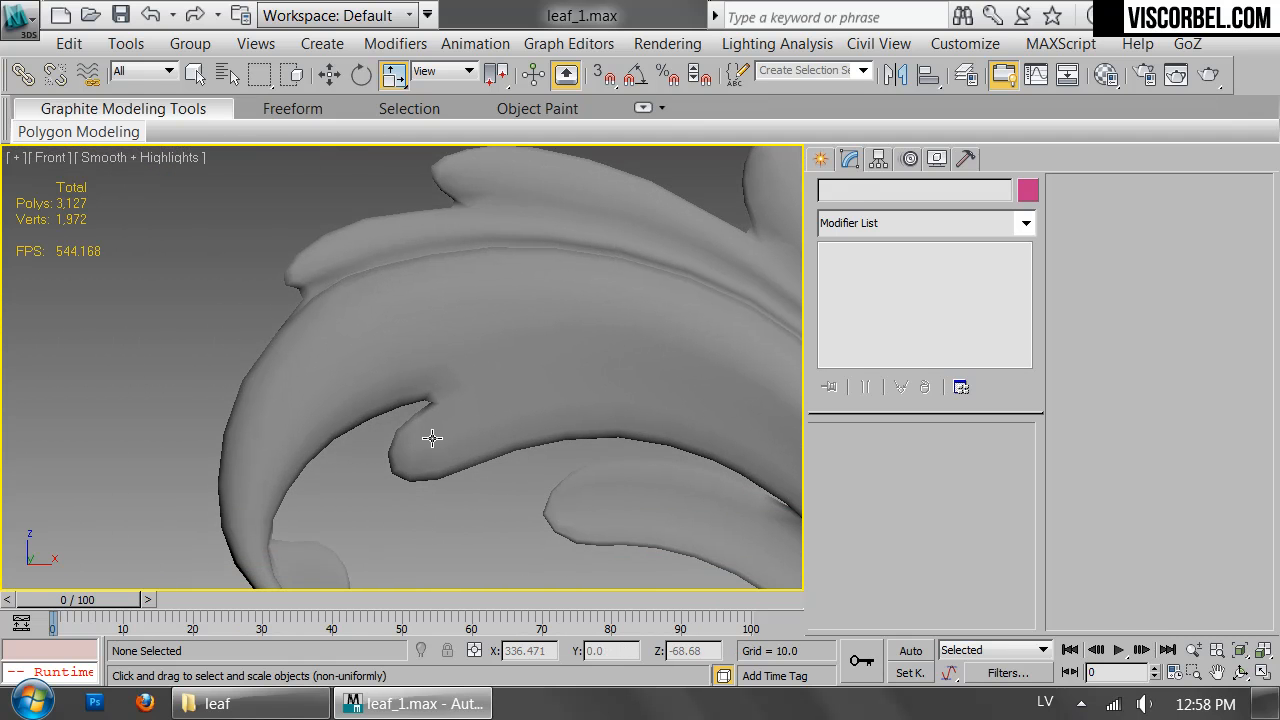
Return to the leaf's lower Edit Poly modifier and switch to editing edges with the edged faces shown.
click(442, 425)
click(888, 283)
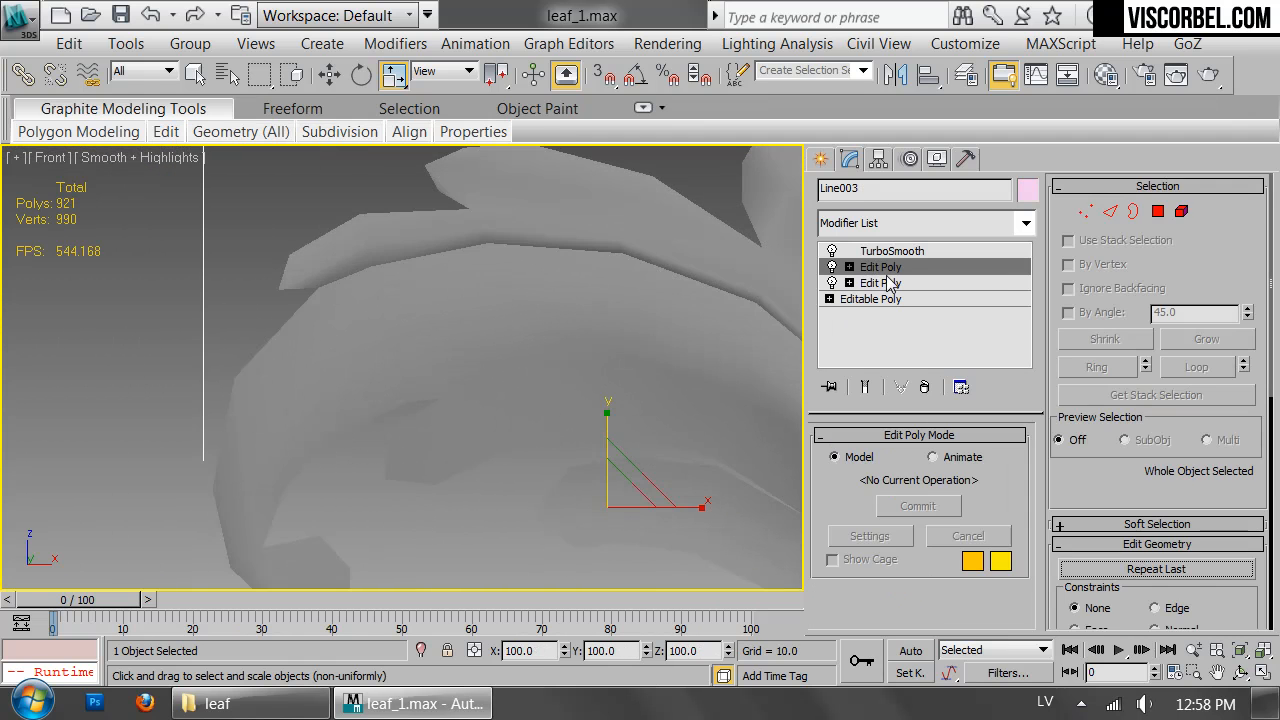
click(750, 424)
key(F4)
middle_drag(507, 393, 556, 346)
scroll(574, 326, up, 2)
scroll(574, 326, down, 2)
scroll(556, 346, down, 3)
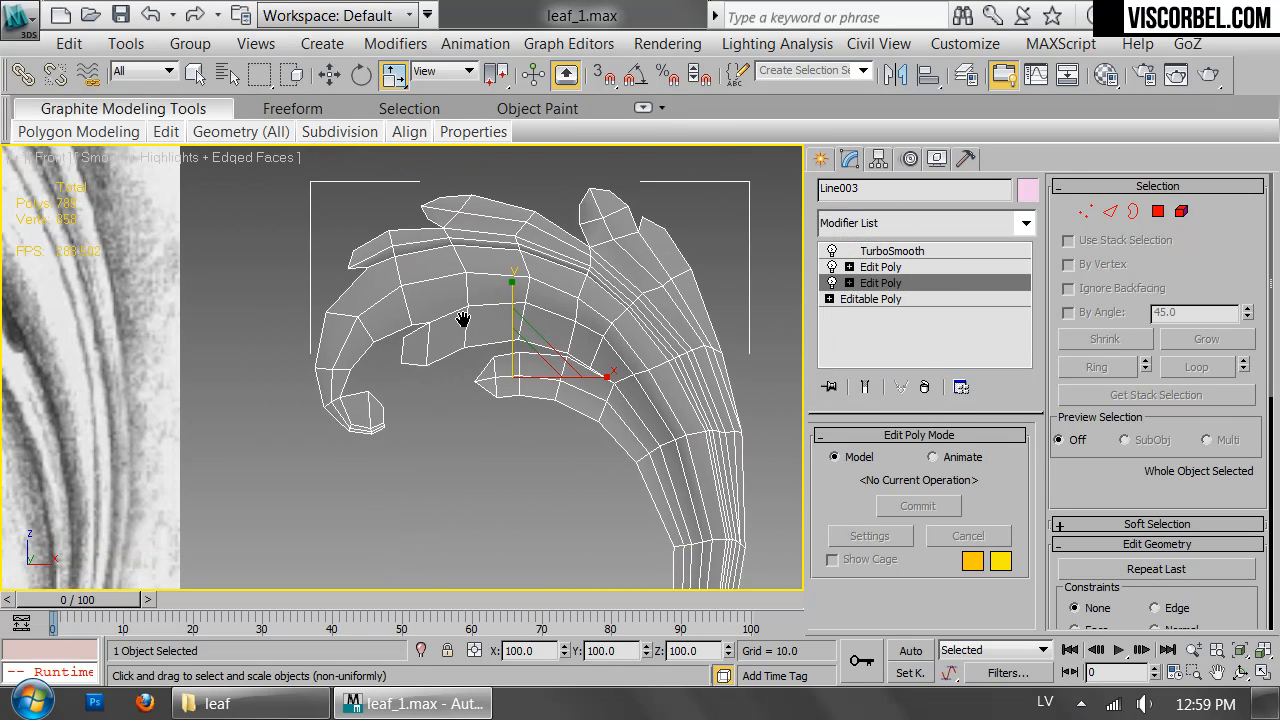
scroll(466, 334, up, 3)
key(2)
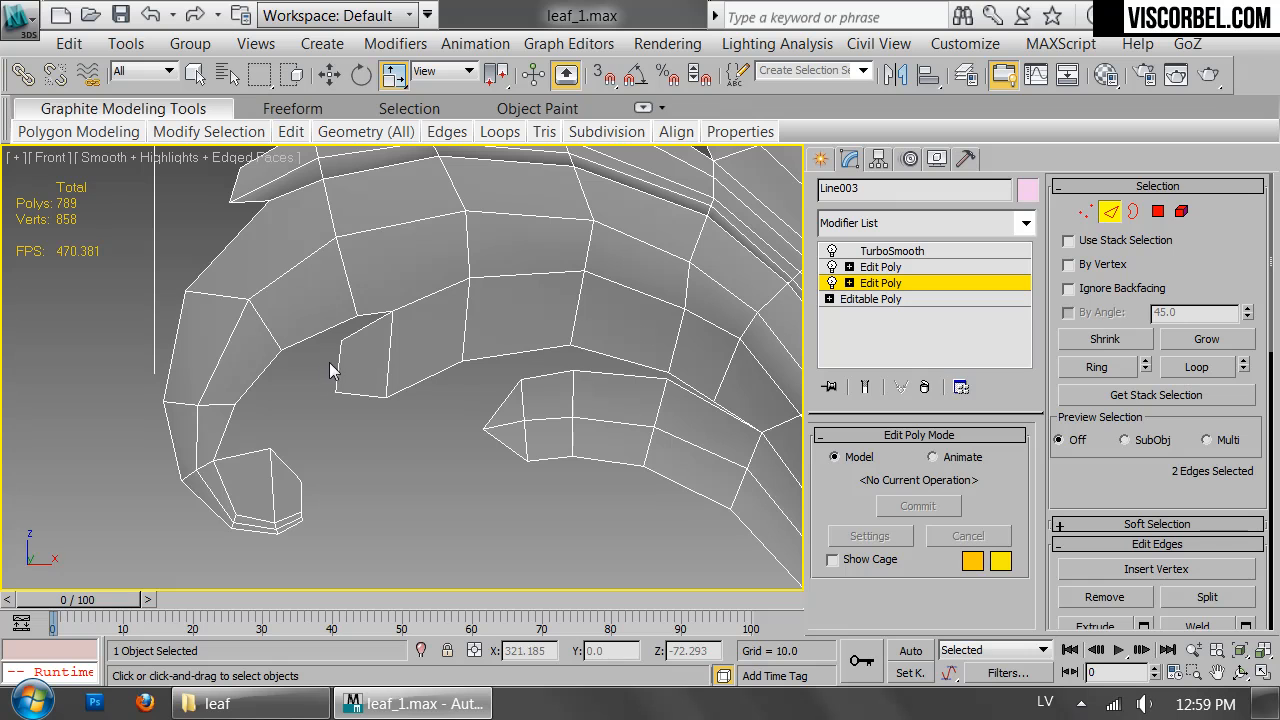
Select the cross edges along the main lobe's lower strip, from the end leaflet into the stem, and connect them with a new edge line.
drag(385, 378, 397, 370)
ctrl+drag(450, 302, 496, 311)
ctrl+drag(553, 307, 613, 321)
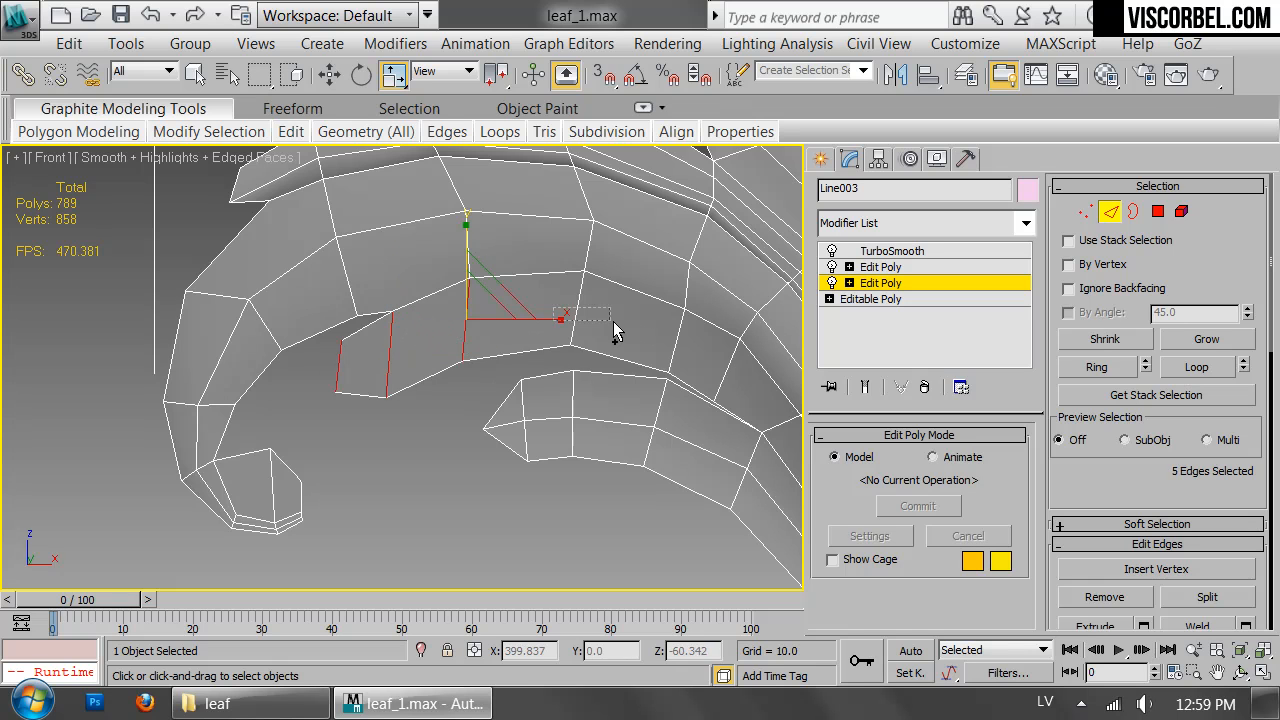
ctrl+click(778, 427)
middle_drag(710, 370, 505, 266)
ctrl+click(665, 450)
middle_drag(665, 450, 606, 242)
ctrl+click(646, 405)
middle_drag(499, 254, 634, 542)
right_click(475, 303)
click(450, 403)
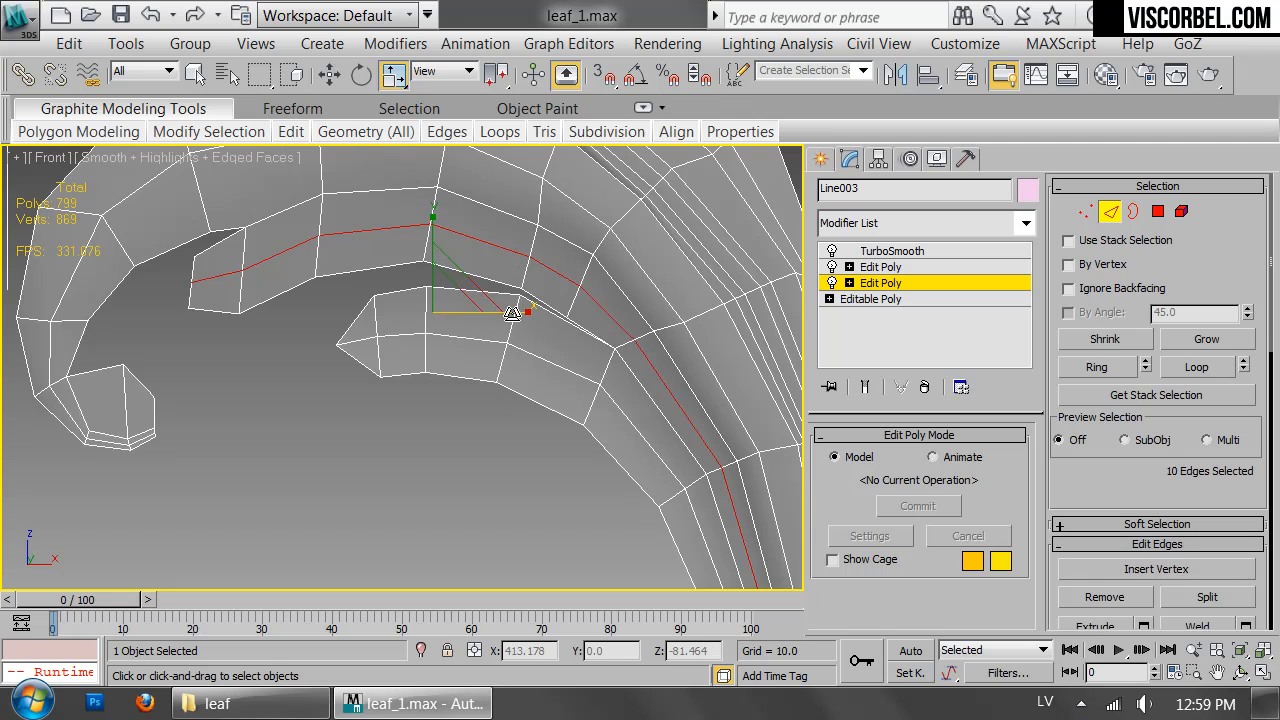
Move the new edge line on the main lobe in the perspective view, bringing it to about Y -4.6.
key(1)
key(p)
scroll(455, 345, up, 15)
key(2)
scroll(448, 358, down, 10)
scroll(512, 468, up, 5)
middle_drag(512, 468, 568, 327)
key(w)
drag(584, 322, 598, 317)
alt+middle_drag(450, 300, 543, 179)
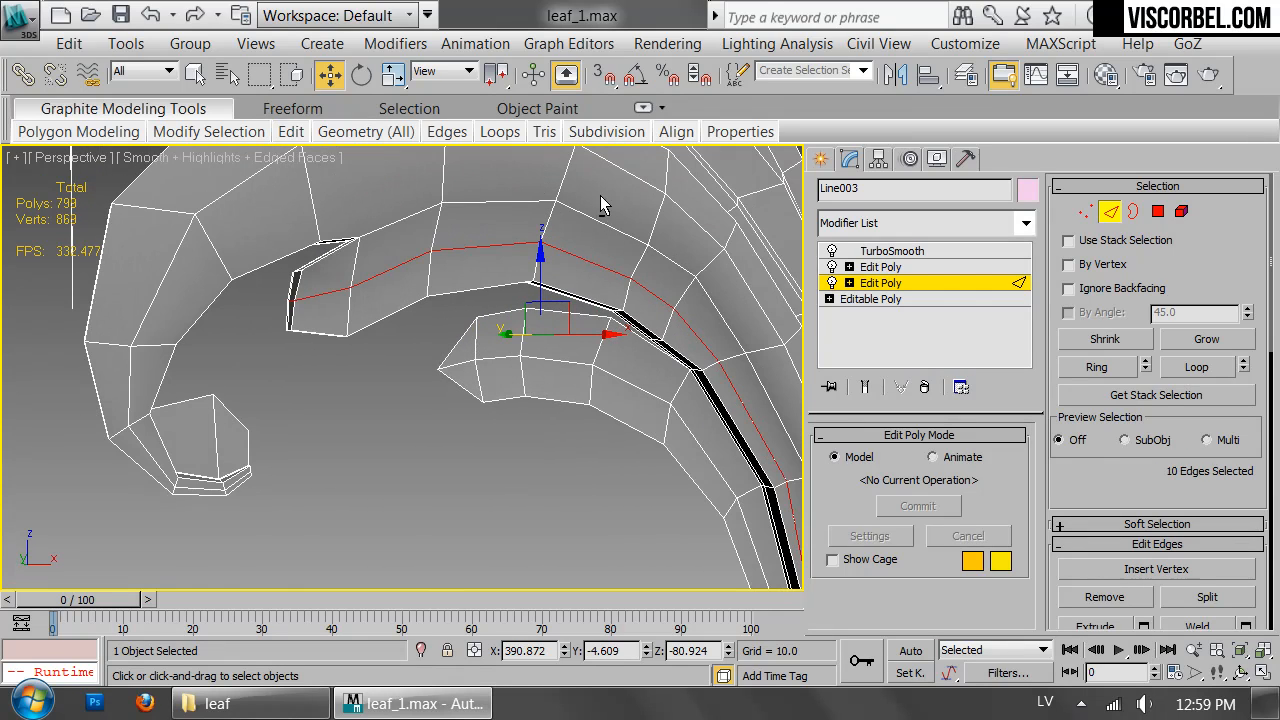
Move the middle tip vertices of the end leaflet by about -1.4 in X and -3.7 in Y, and leave vertex editing.
key(f)
middle_drag(299, 235, 654, 331)
scroll(654, 331, up, 4)
key(1)
mouse_move(435, 405)
mouse_down()
mouse_move(454, 316)
mouse_move(430, 348)
mouse_move(433, 387)
mouse_up()
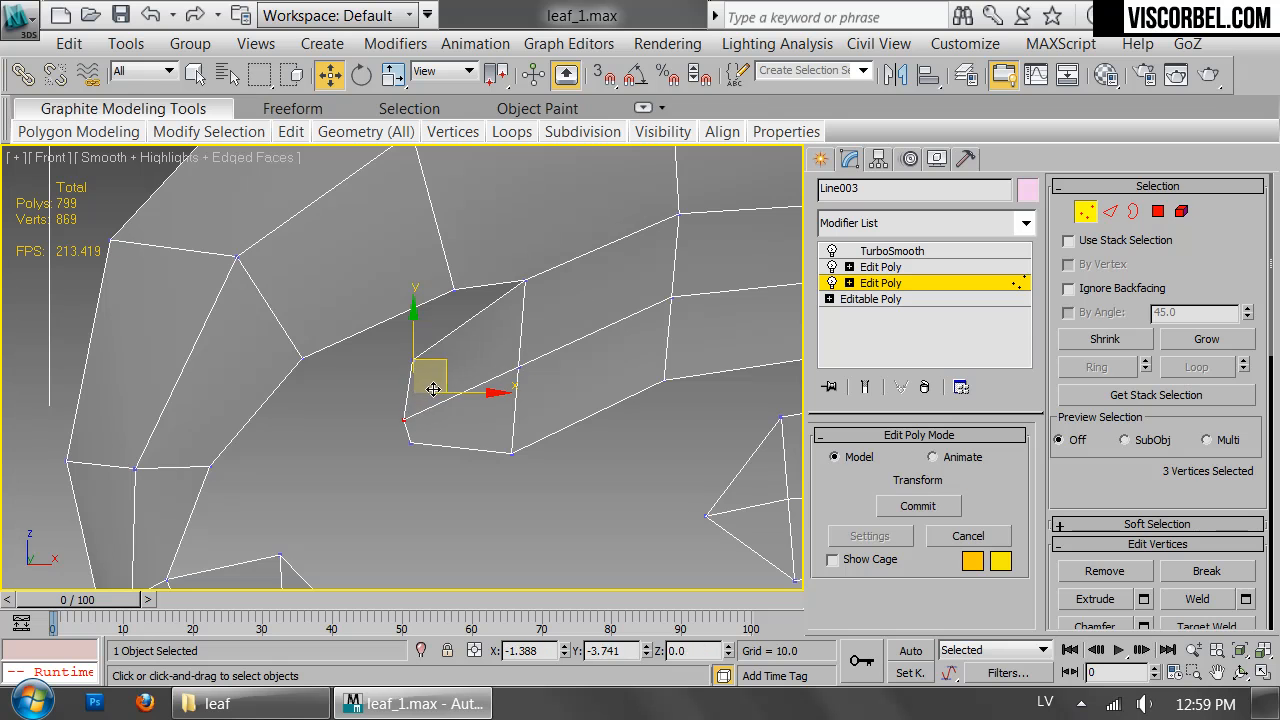
key(1)
click(594, 523)
scroll(597, 329, down, 4)
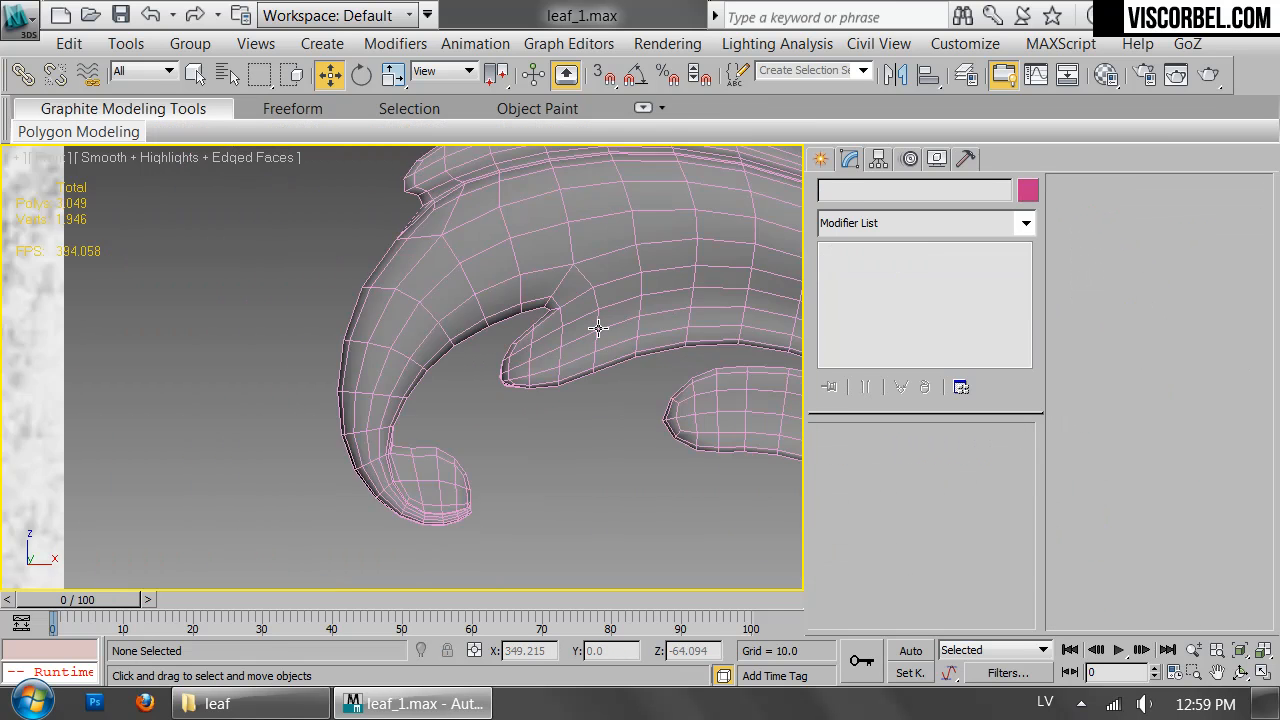
In the upper Edit Poly, move the vertices in the notch above the end leaflet by about -4.5 in X and -2.0 in Y.
scroll(573, 358, up, 3)
click(572, 360)
click(880, 267)
key(1)
drag(531, 349, 531, 347)
drag(543, 302, 532, 305)
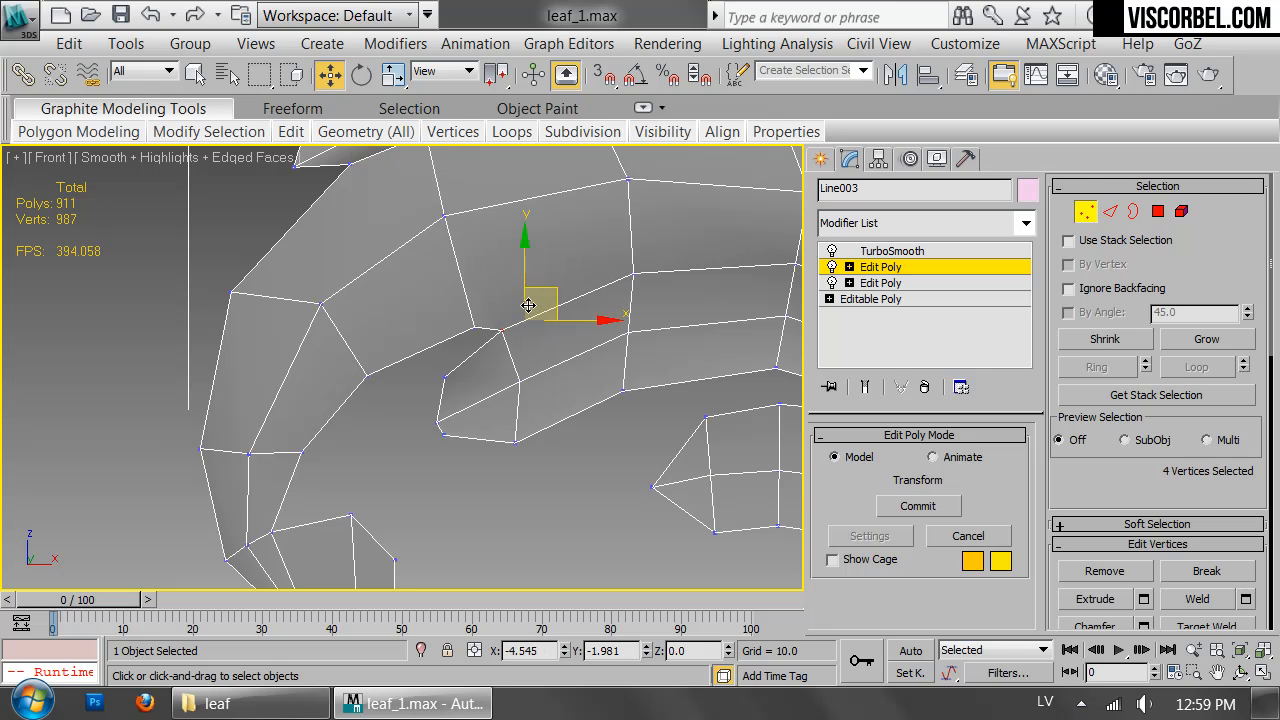
key(1)
scroll(583, 480, down, 2)
click(635, 430)
scroll(563, 414, down, 3)
scroll(517, 394, up, 3)
scroll(517, 394, up, 2)
Connect edges at the end leaflet's tip in the upper Edit Poly modifier to add a cross edge.
click(460, 304)
click(872, 268)
scroll(500, 430, up, 5)
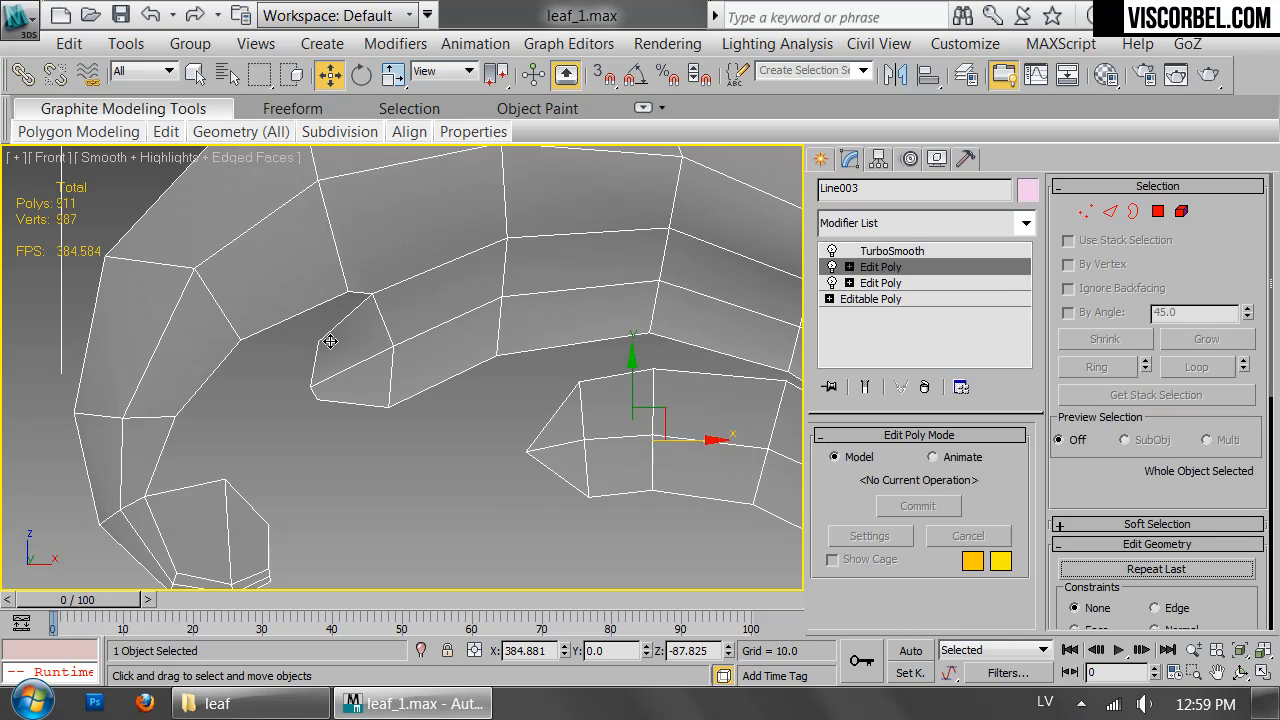
key(2)
right_click(600, 325)
click(540, 415)
Move the end leaflet's vertices around the added cross edge to shape its tip into a sharper point.
key(1)
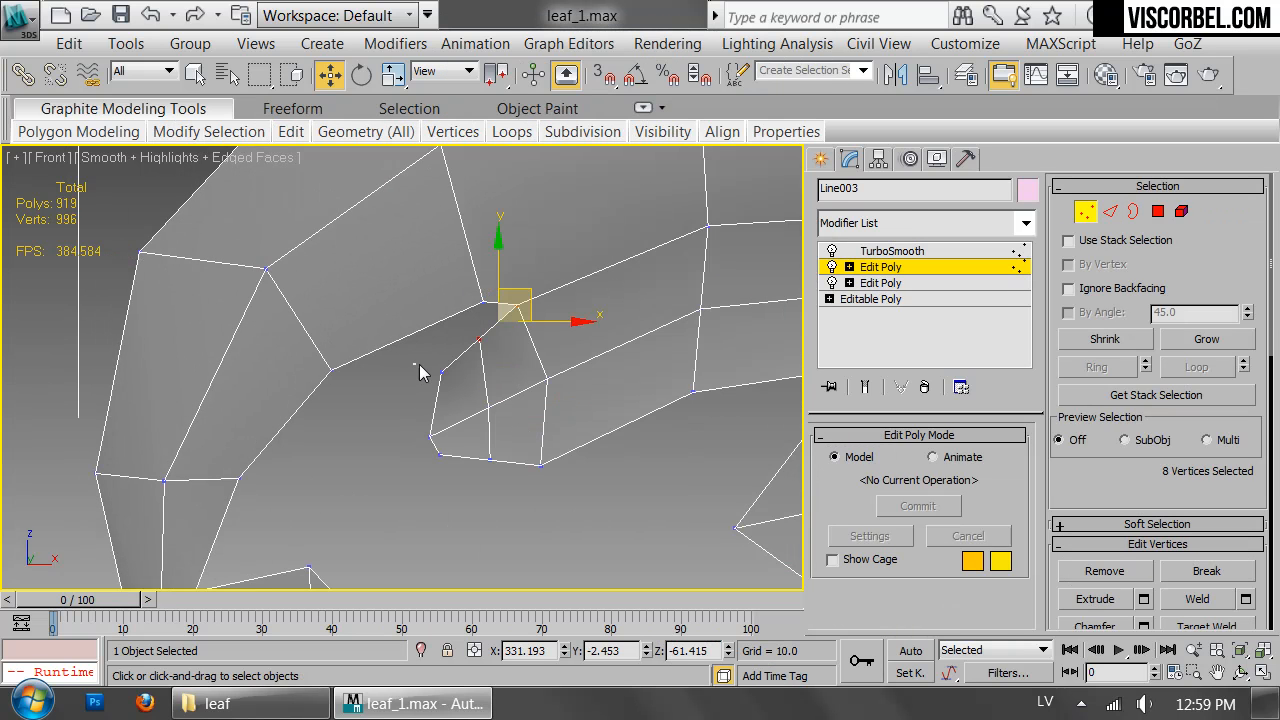
drag(414, 365, 454, 390)
drag(472, 342, 472, 363)
drag(415, 420, 484, 431)
drag(537, 471, 548, 428)
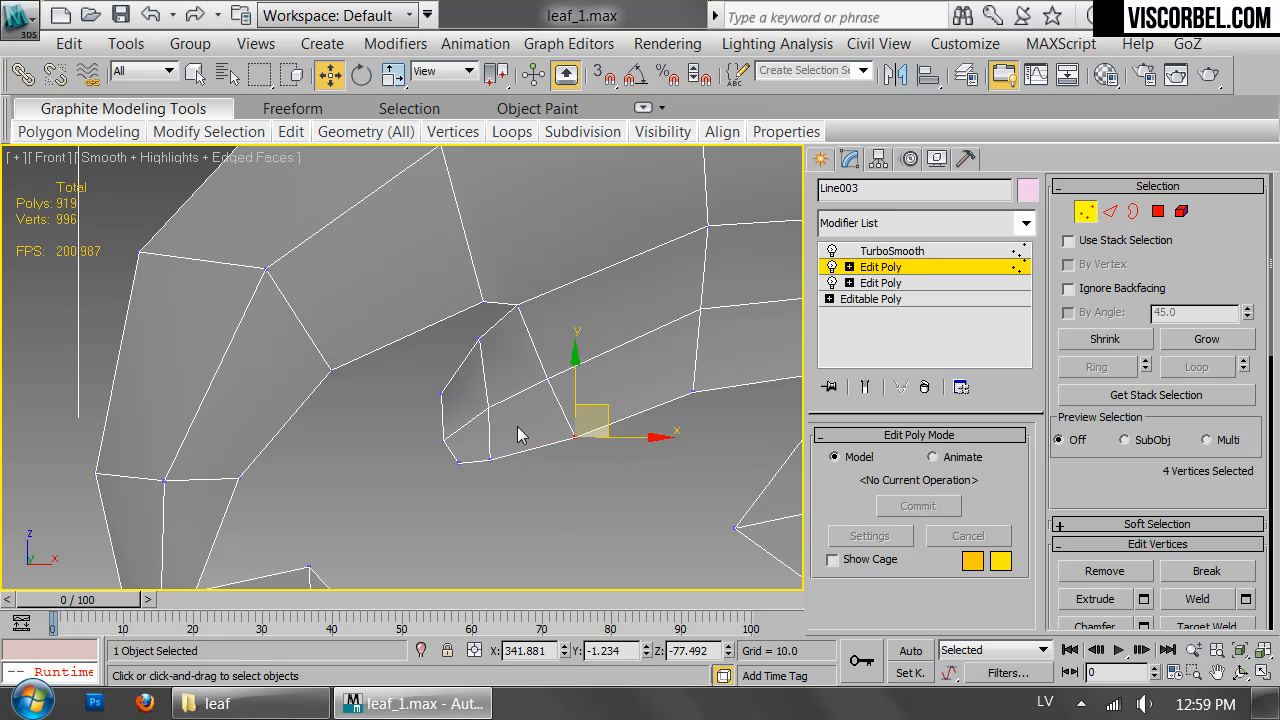
drag(424, 420, 456, 372)
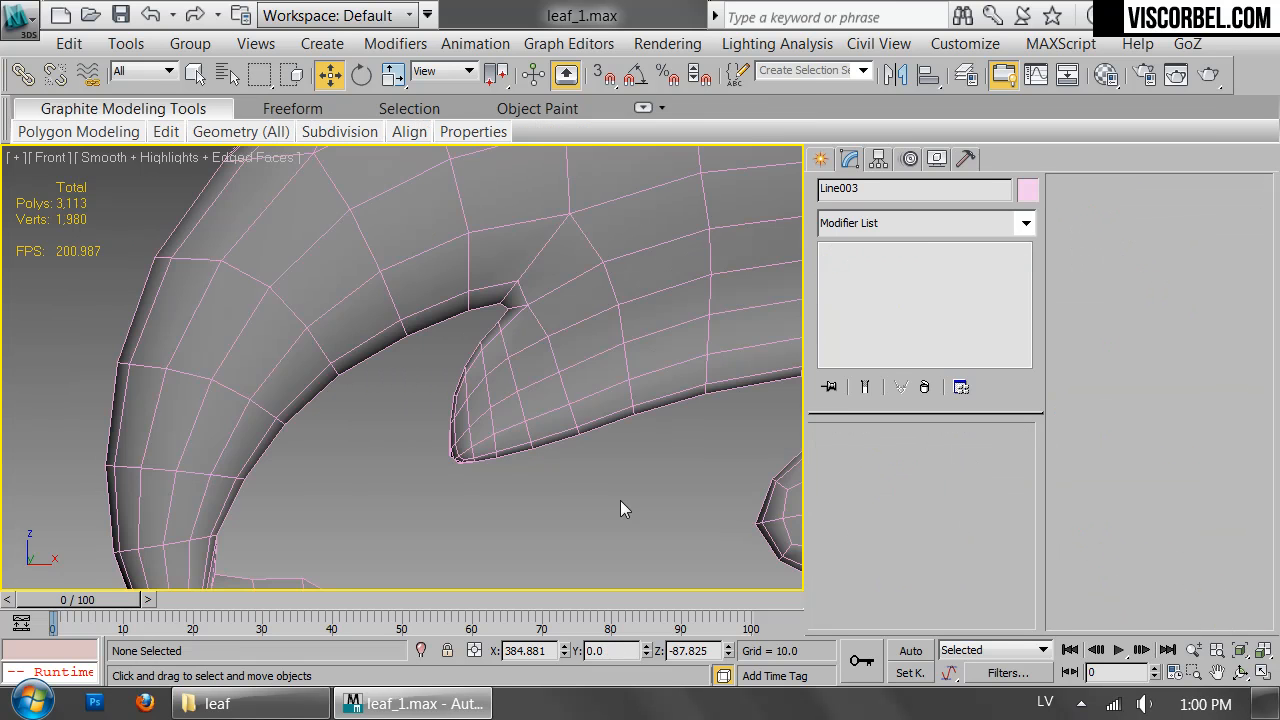
Examine the smoothed leaf with its edges hidden, comparing it with the reference and checking the lower lobe's tip.
middle_drag(620, 500, 616, 400)
scroll(616, 400, down, 5)
key(F4)
scroll(555, 368, down, 3)
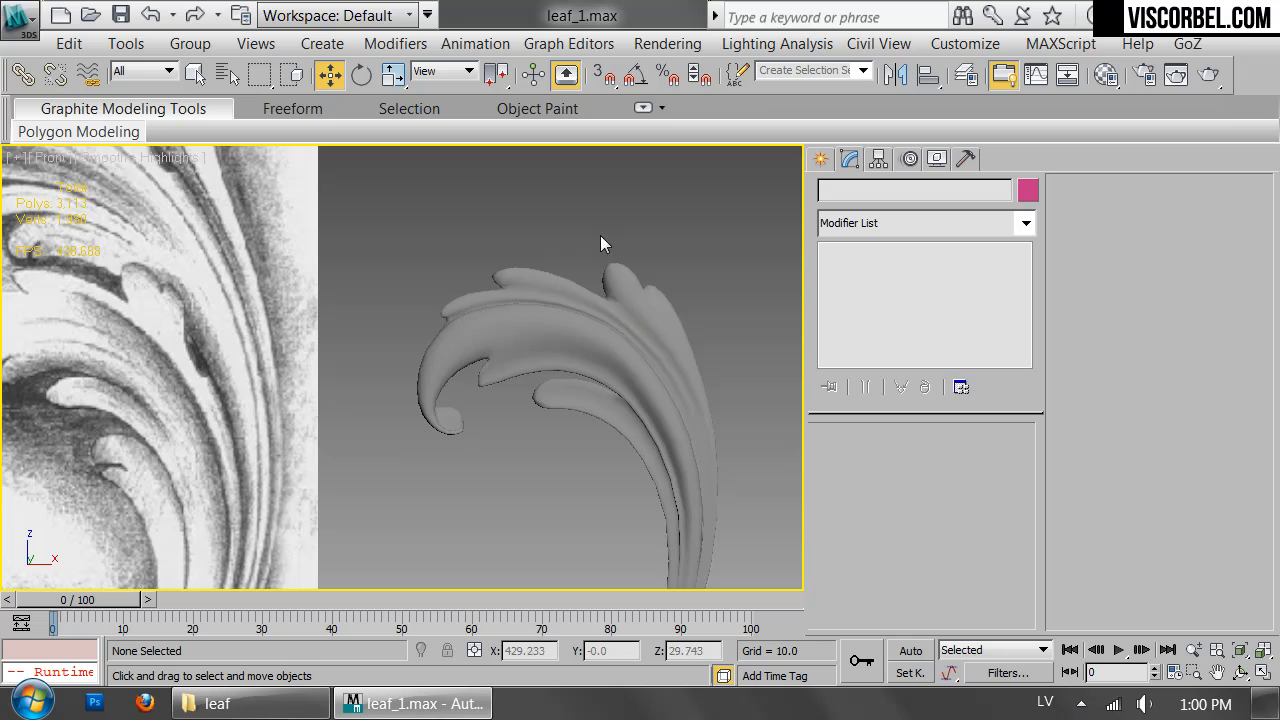
middle_drag(636, 396, 563, 408)
scroll(563, 408, up, 3)
click(549, 332)
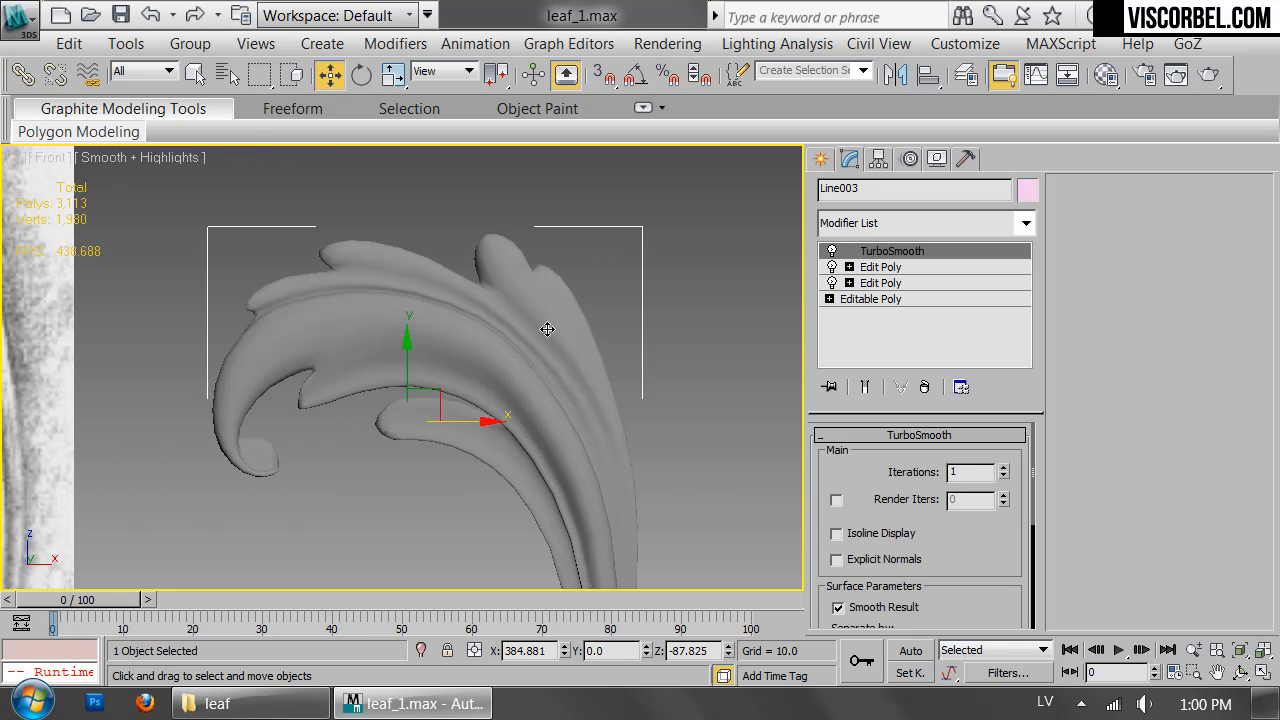
key(p)
key(f)
scroll(438, 456, down, 5)
middle_drag(438, 456, 596, 422)
scroll(595, 422, up, 5)
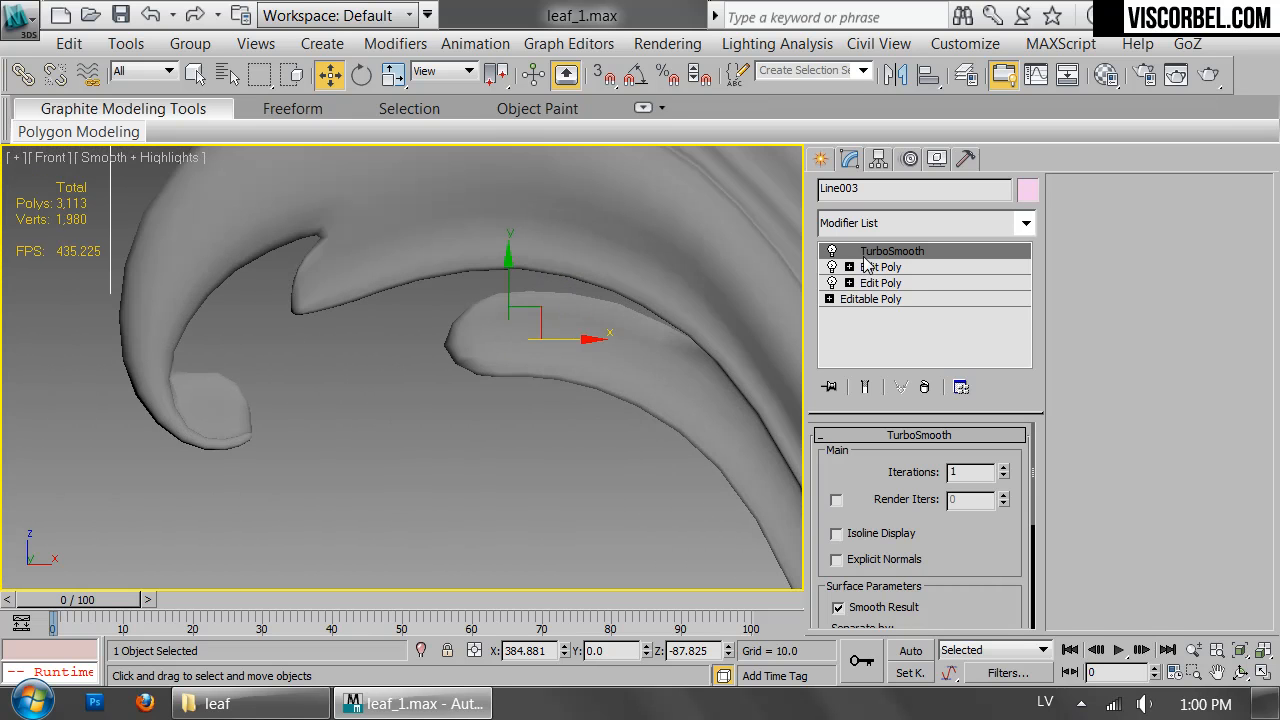
Pull the tip vertices of the separate lower lobe outward into a point and show the smoothed end result.
click(868, 267)
key(1)
drag(418, 340, 433, 368)
click(865, 386)
scroll(541, 316, down, 1)
middle_drag(541, 316, 520, 386)
scroll(546, 325, down, 2)
scroll(570, 330, up, 1)
drag(551, 294, 568, 246)
key(ctrl+z)
Pull the tips of the tall leaflet and the outer leaflet beside it into points, with the smoothed end result shown.
click(866, 386)
middle_drag(620, 300, 578, 371)
scroll(578, 371, up, 3)
click(866, 387)
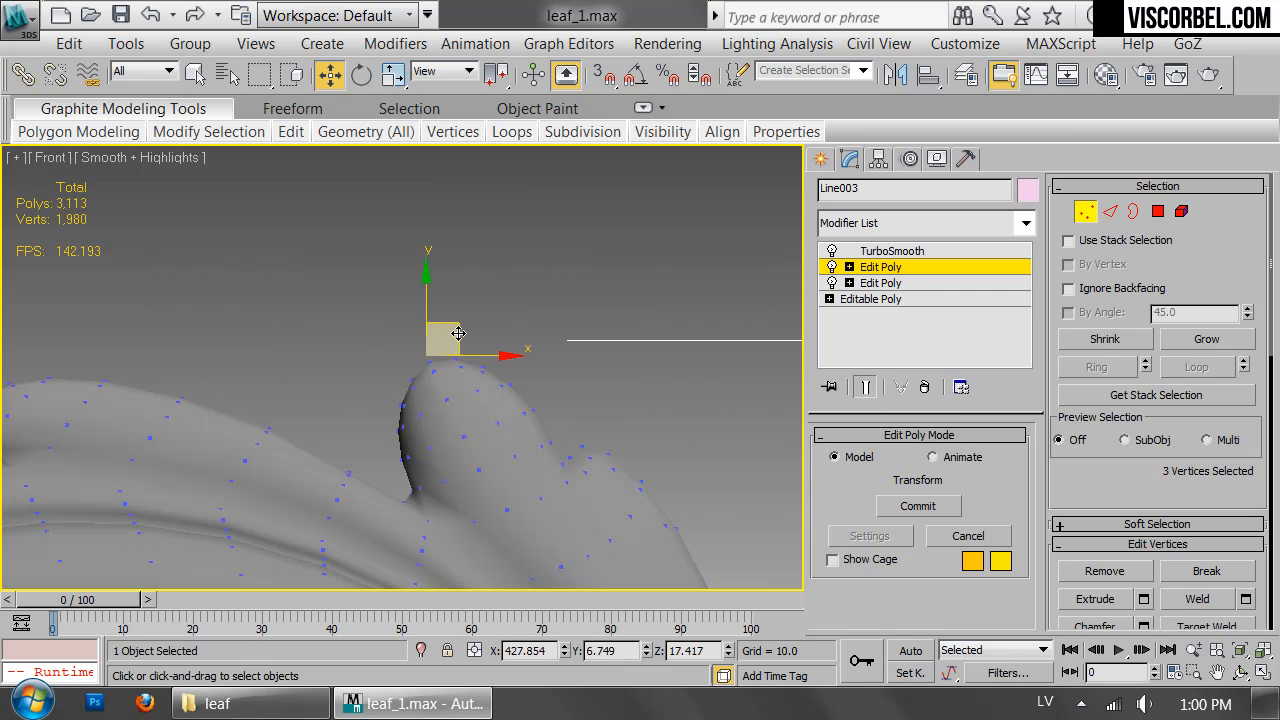
drag(487, 308, 498, 258)
click(864, 391)
drag(568, 413, 615, 376)
click(865, 388)
Pull the tips of the two leaflets along the main lobe's upper edge outward into points and leave vertex editing.
middle_drag(240, 325, 620, 260)
scroll(620, 260, down, 2)
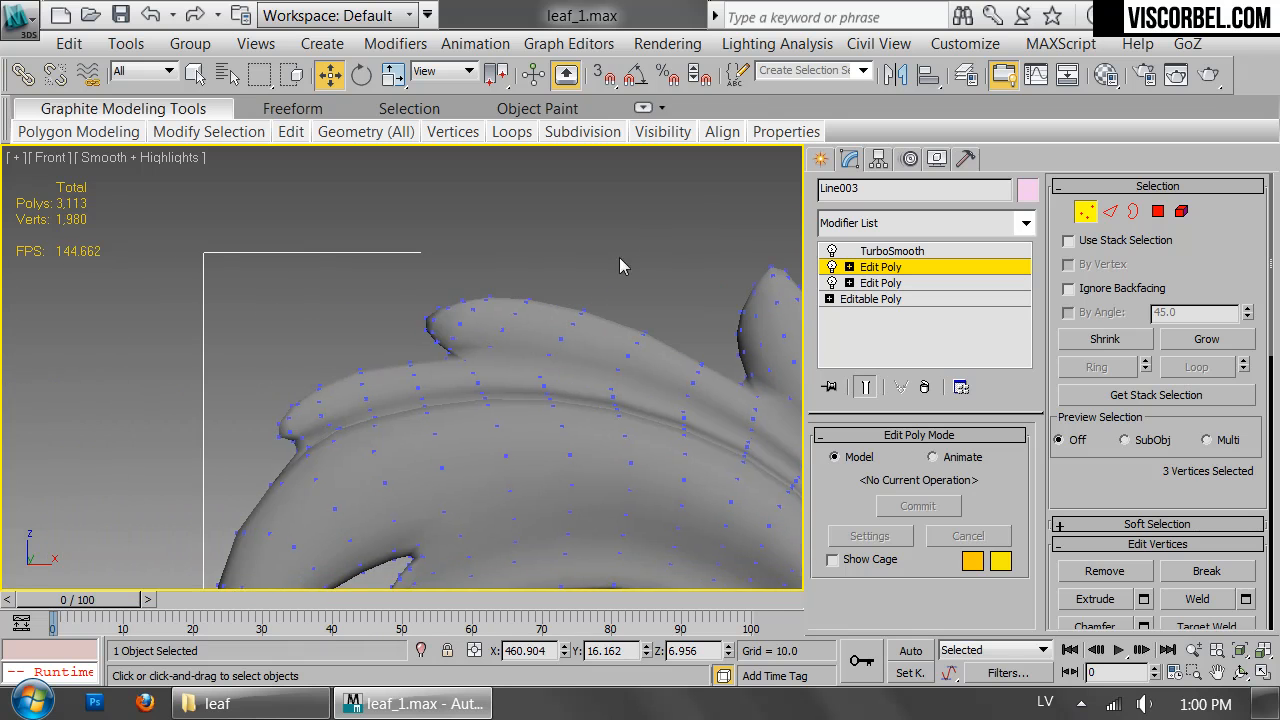
click(865, 387)
click(418, 316)
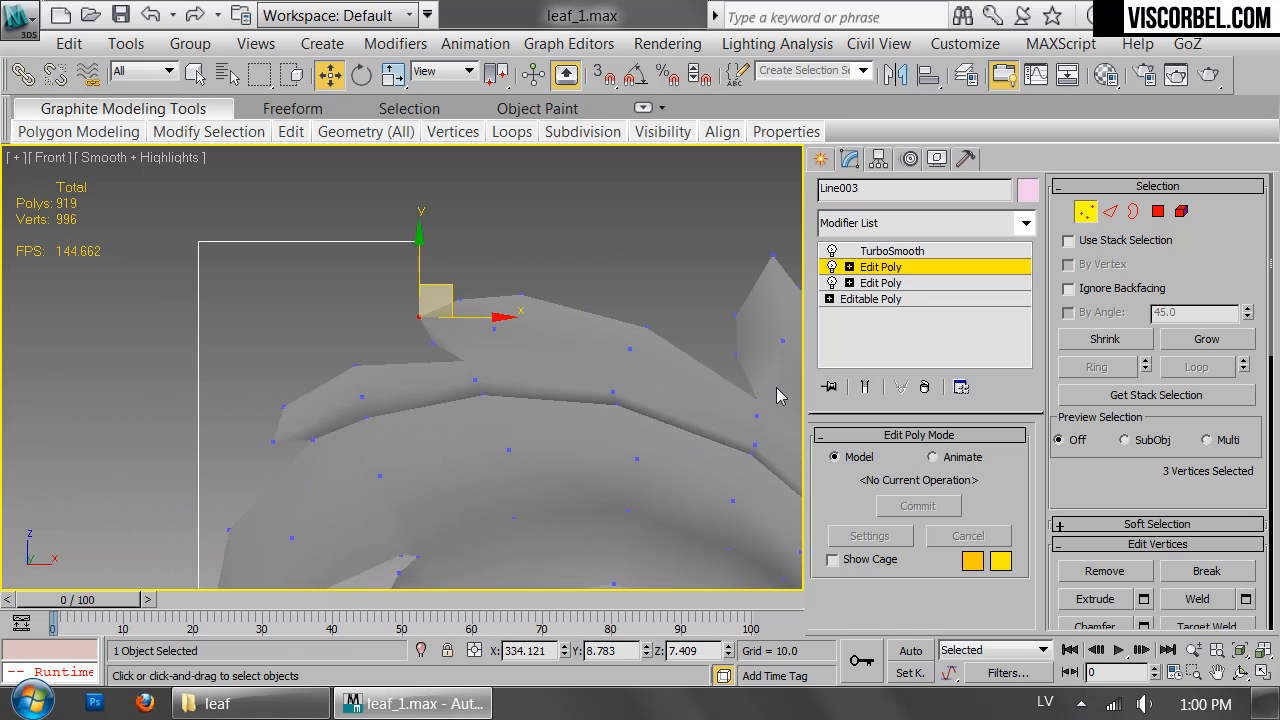
click(866, 388)
drag(430, 296, 405, 301)
click(858, 385)
mouse_move(265, 410)
mouse_down()
mouse_move(293, 447)
mouse_move(275, 428)
mouse_up()
click(866, 390)
key(1)
Compare the smoothed leaf with the reference drawing in the front view and reselect it.
scroll(435, 378, down, 2)
middle_drag(435, 378, 470, 257)
scroll(446, 355, down, 2)
scroll(575, 343, down, 5)
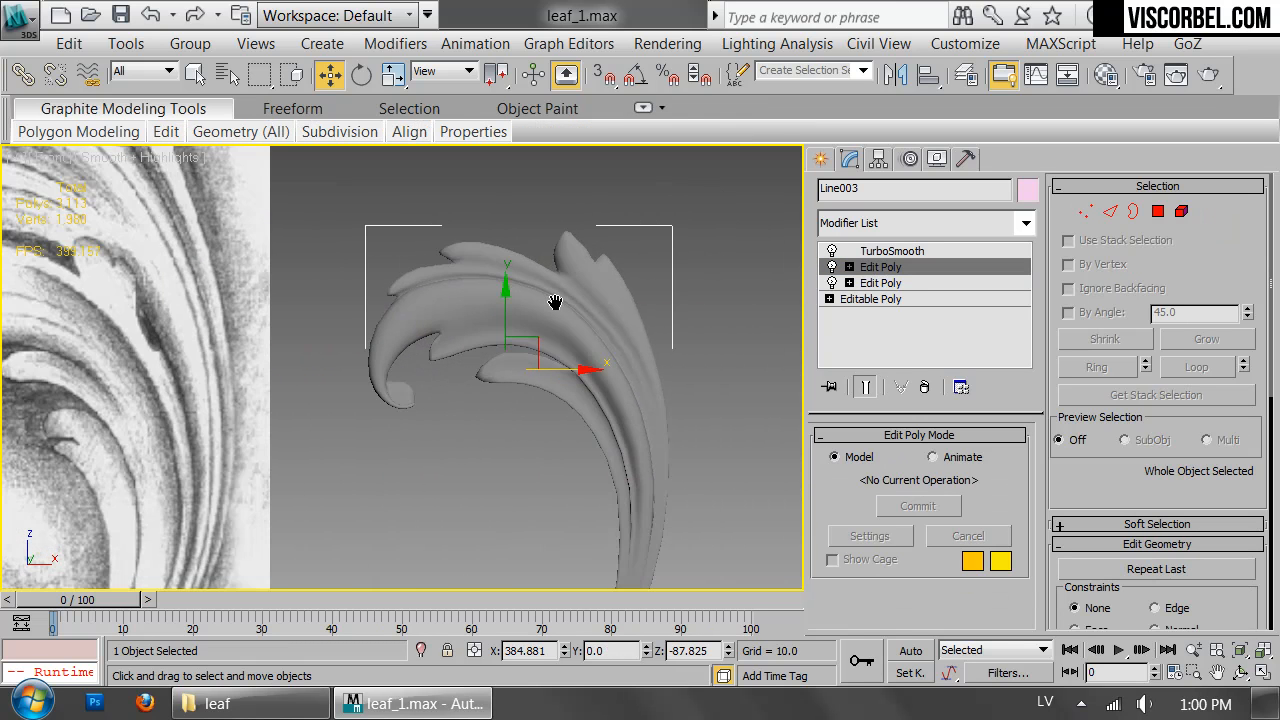
middle_drag(619, 276, 629, 317)
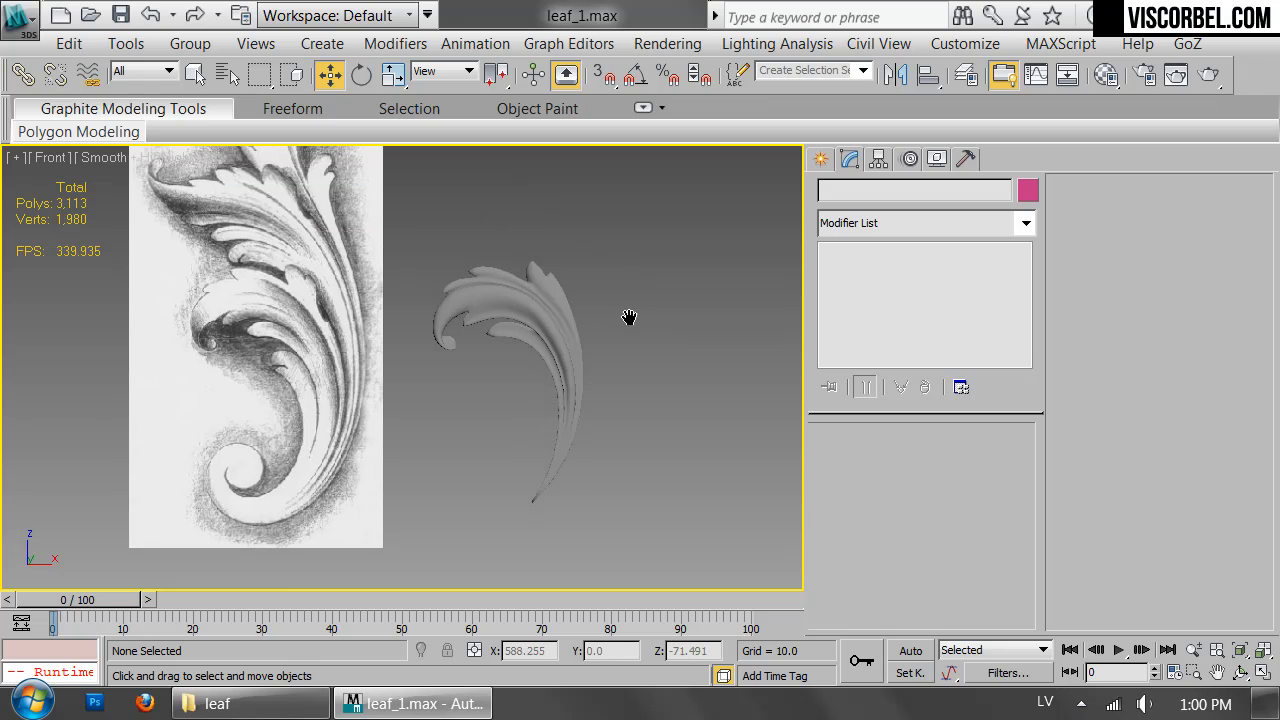
scroll(629, 317, up, 5)
drag(628, 252, 341, 379)
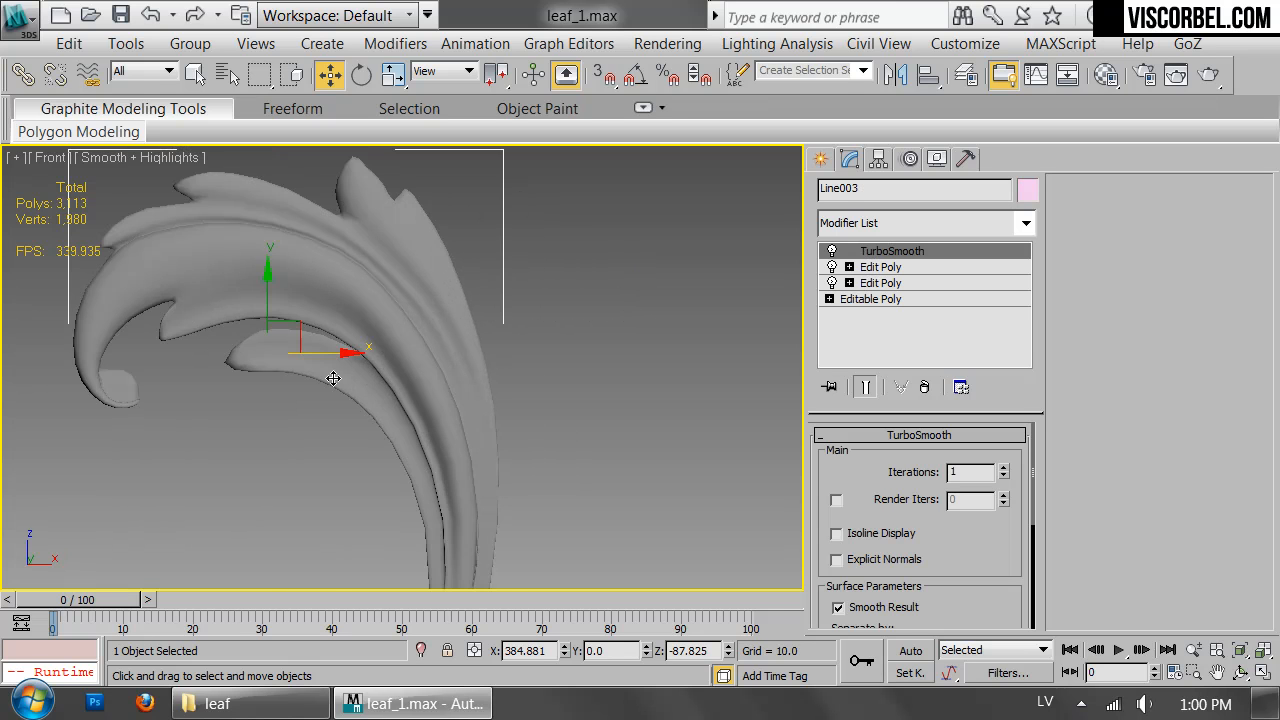
Delete the upper Edit Poly modifier from the leaf's stack and check the smoothed leaf in the front view.
key(p)
key(z)
key(F4)
mouse_move(407, 380)
alt+middle_down()
mouse_move(580, 303)
mouse_move(674, 331)
mouse_move(616, 342)
alt+middle_up()
click(915, 268)
right_click(915, 268)
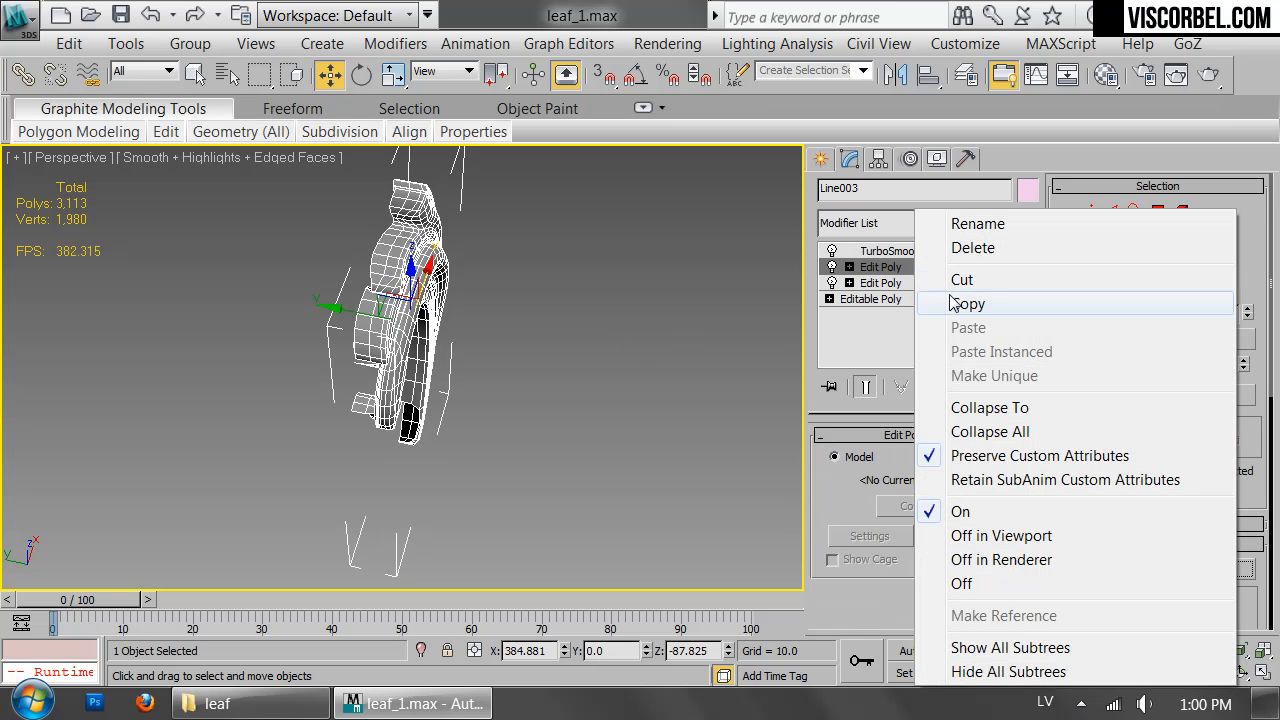
click(972, 248)
click(680, 386)
alt+middle_drag(680, 386, 454, 396)
click(482, 263)
key(F4)
key(f)
middle_drag(471, 341, 660, 391)
scroll(660, 391, up, 2)
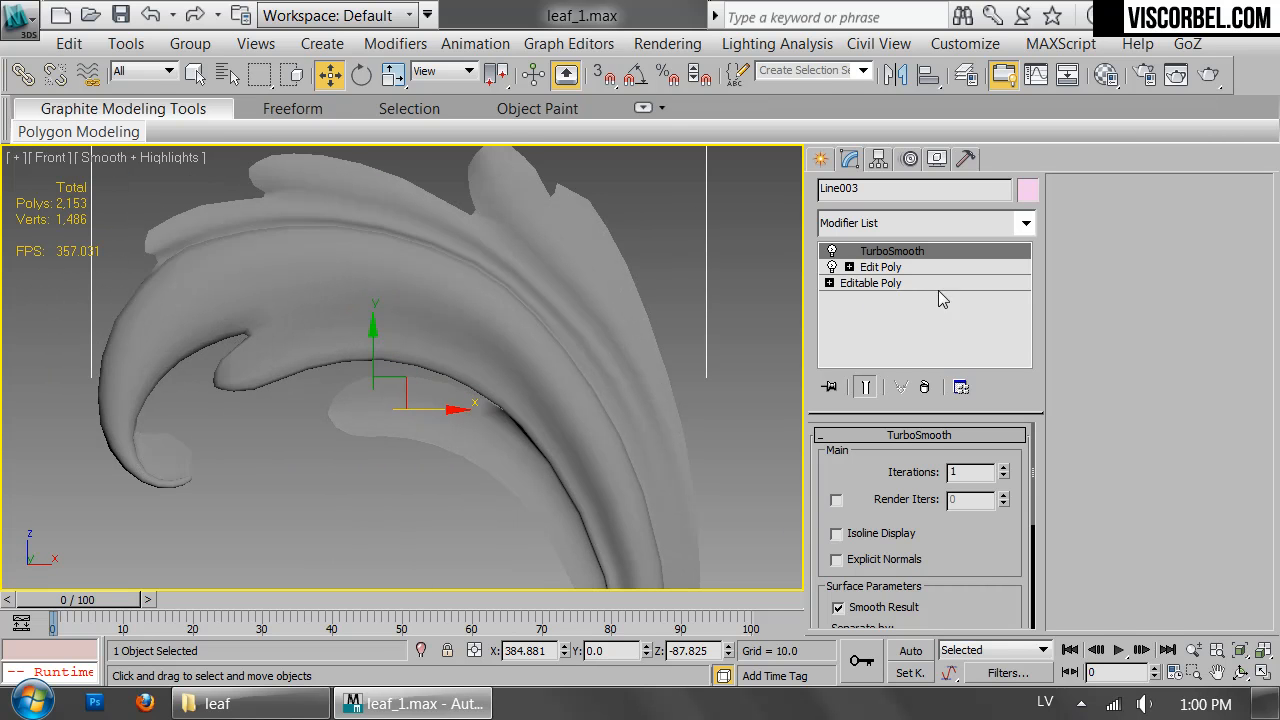
With the end result hidden, select five connected edges of the Edit Poly mesh along the line between the main lobe and its lower leaflet.
click(880, 267)
key(F4)
scroll(571, 375, up, 3)
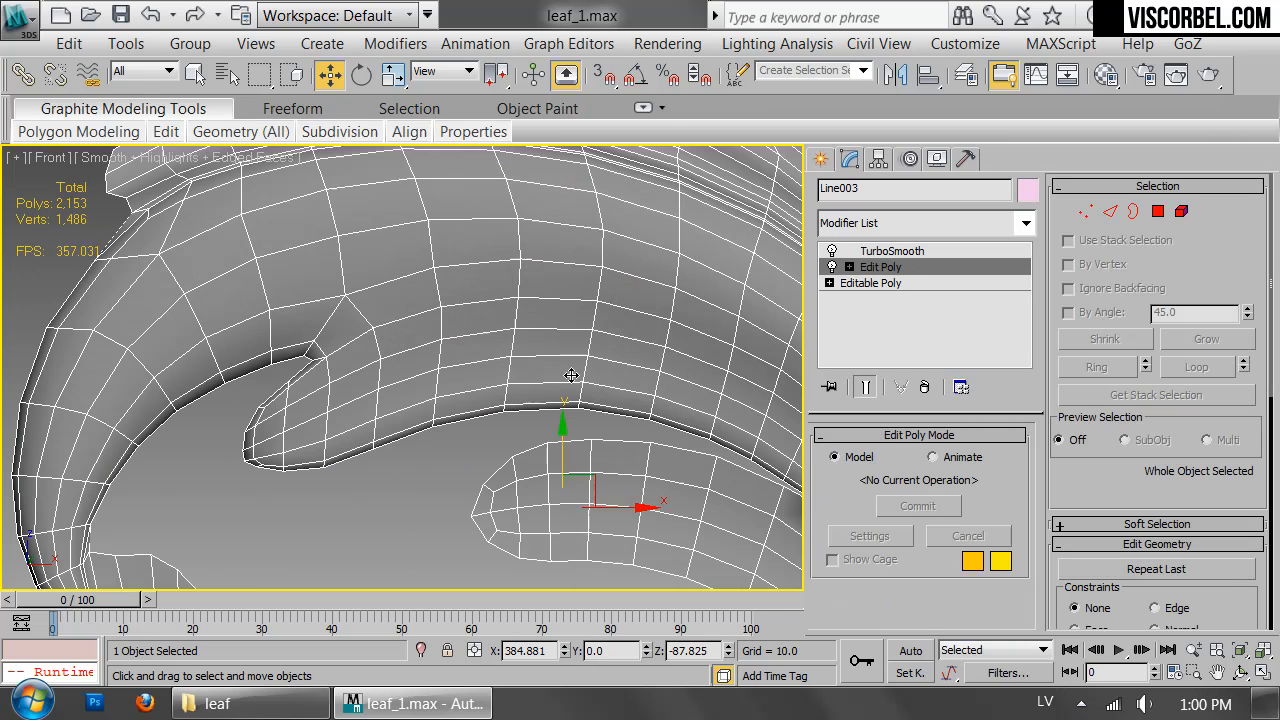
click(866, 388)
key(2)
scroll(333, 346, up, 2)
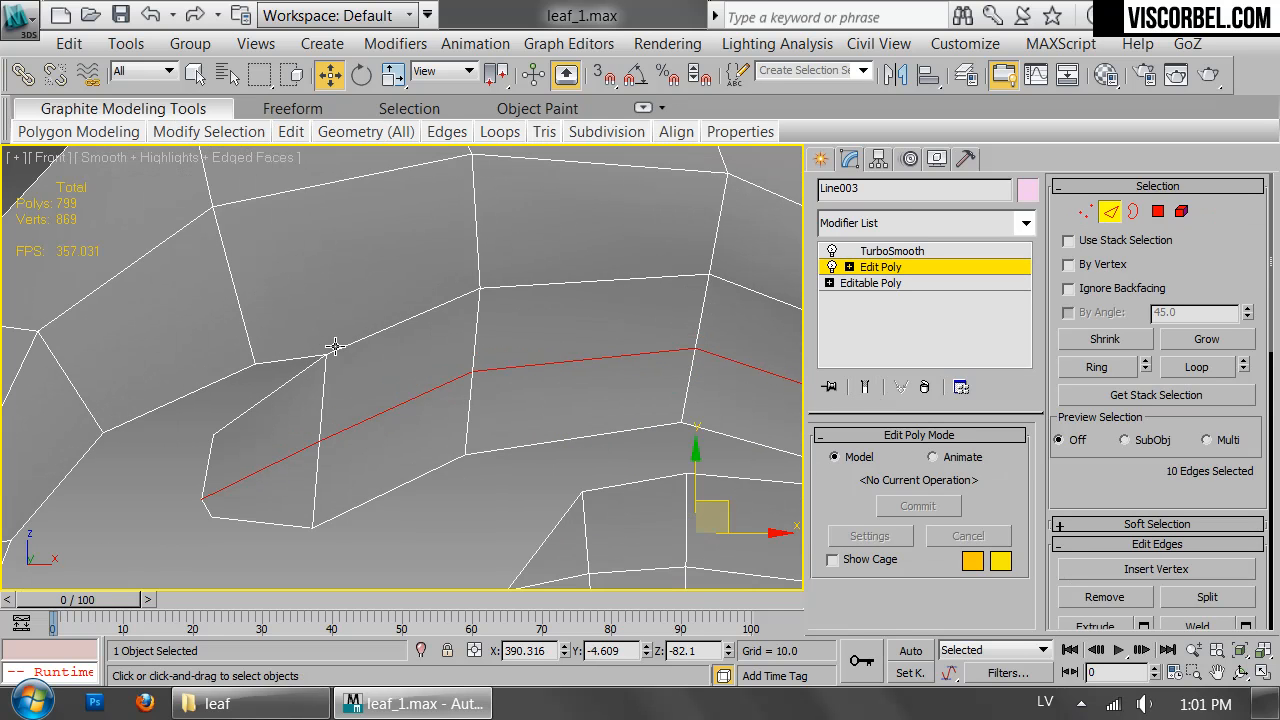
click(403, 325)
ctrl+click(569, 287)
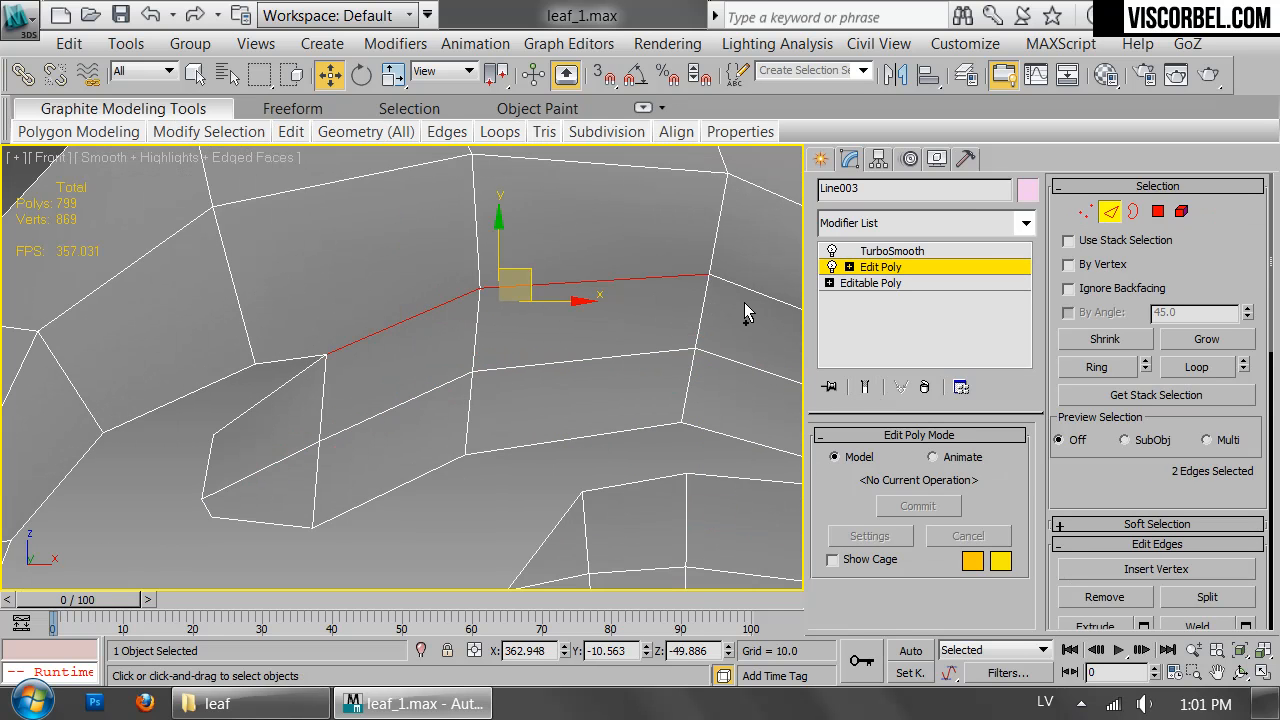
ctrl+click(751, 291)
scroll(586, 304, down, 4)
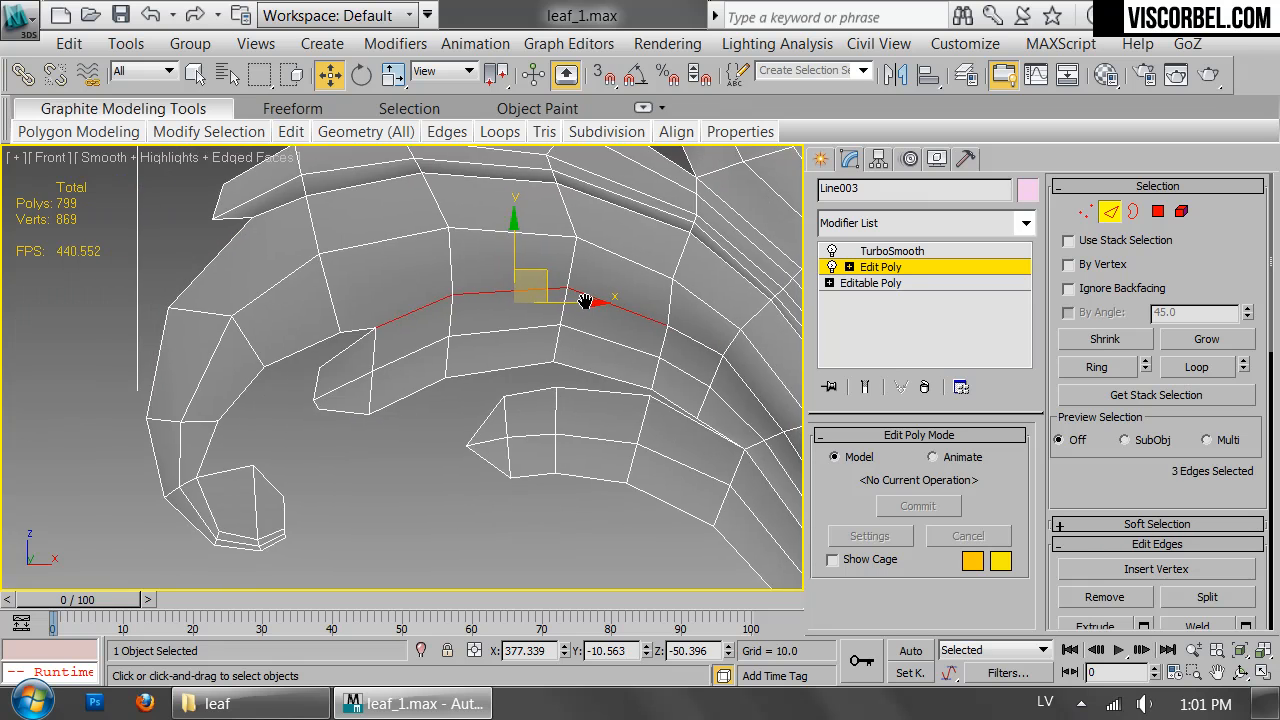
ctrl+click(640, 324)
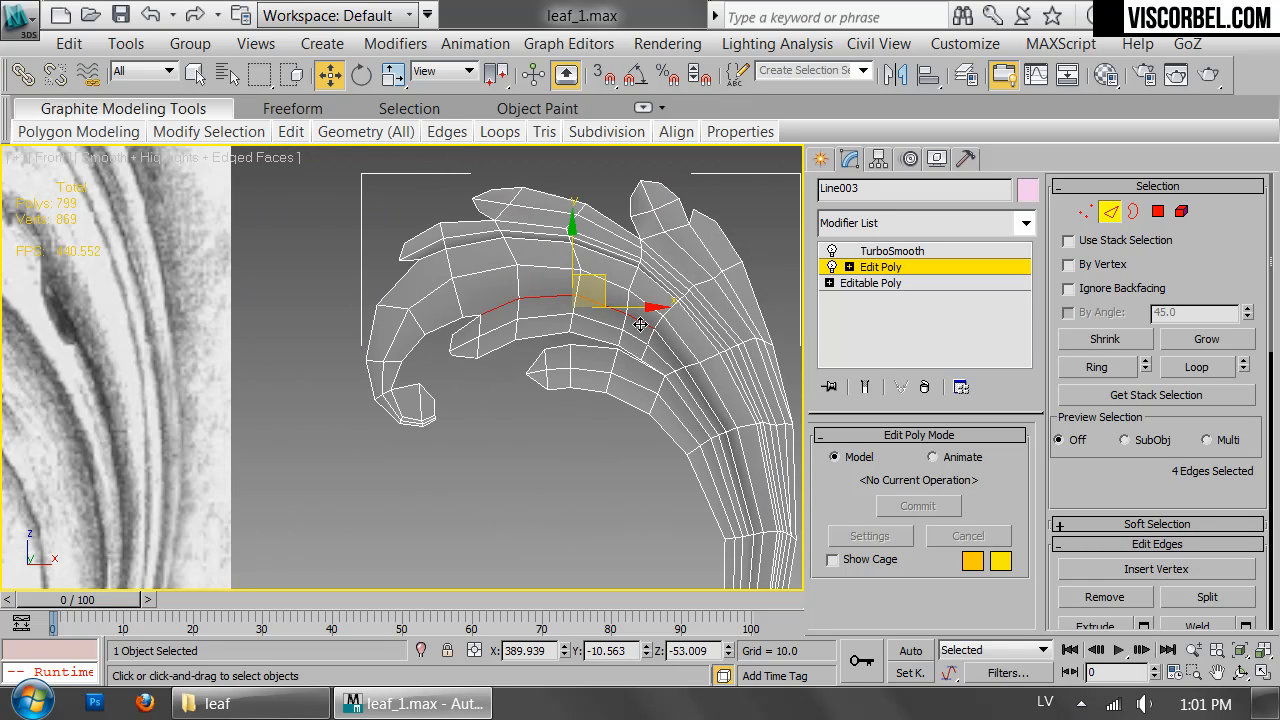
ctrl+click(676, 356)
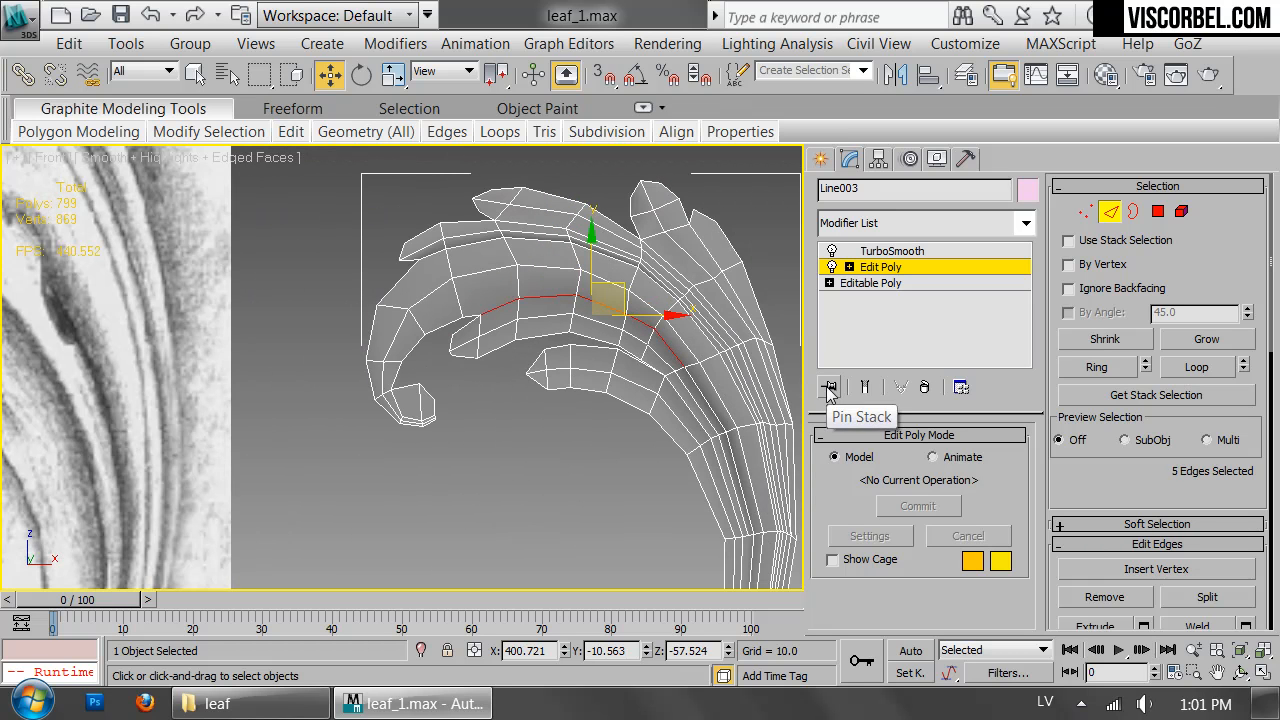
Extend the edge selection onto the side wall at the leaflet's notch and deselect the edges running down the stem.
key(p)
key(z)
alt+middle_drag(357, 282, 440, 295)
scroll(326, 334, up, 4)
alt+middle_drag(326, 334, 685, 283)
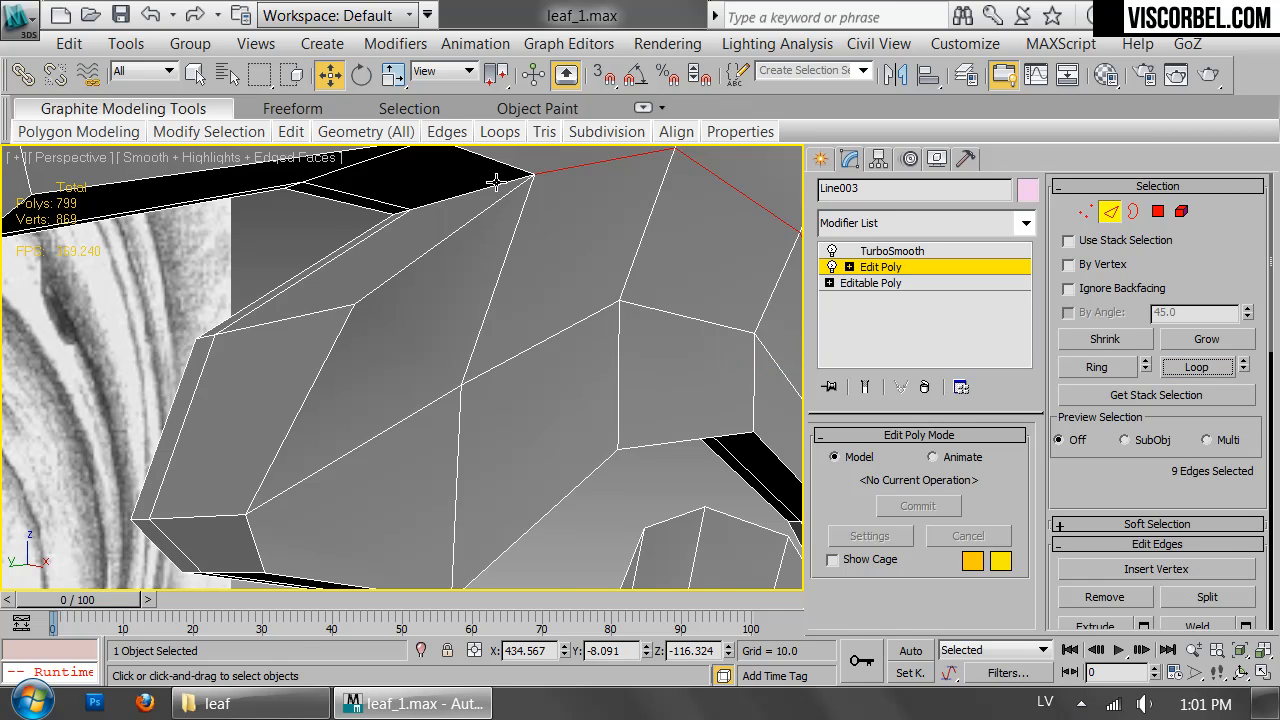
scroll(550, 318, down, 5)
middle_drag(550, 318, 443, 246)
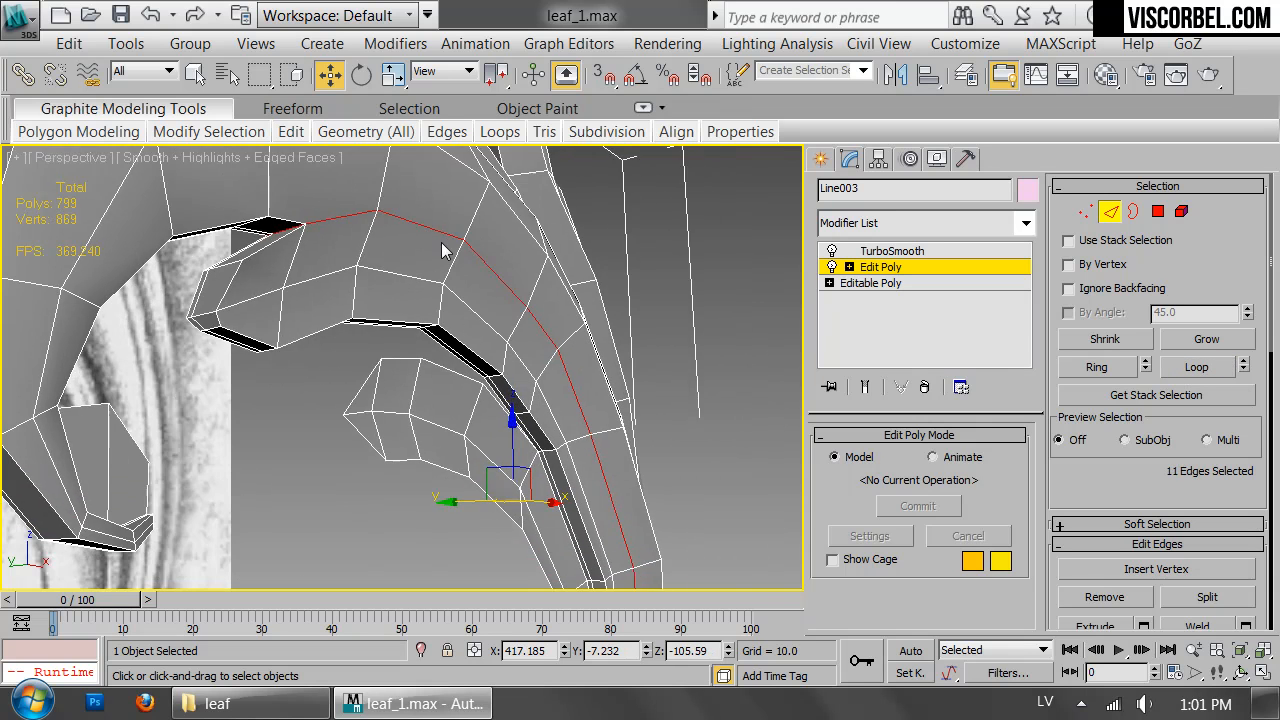
scroll(443, 246, down, 3)
alt+middle_drag(723, 471, 561, 345)
scroll(561, 345, down, 2)
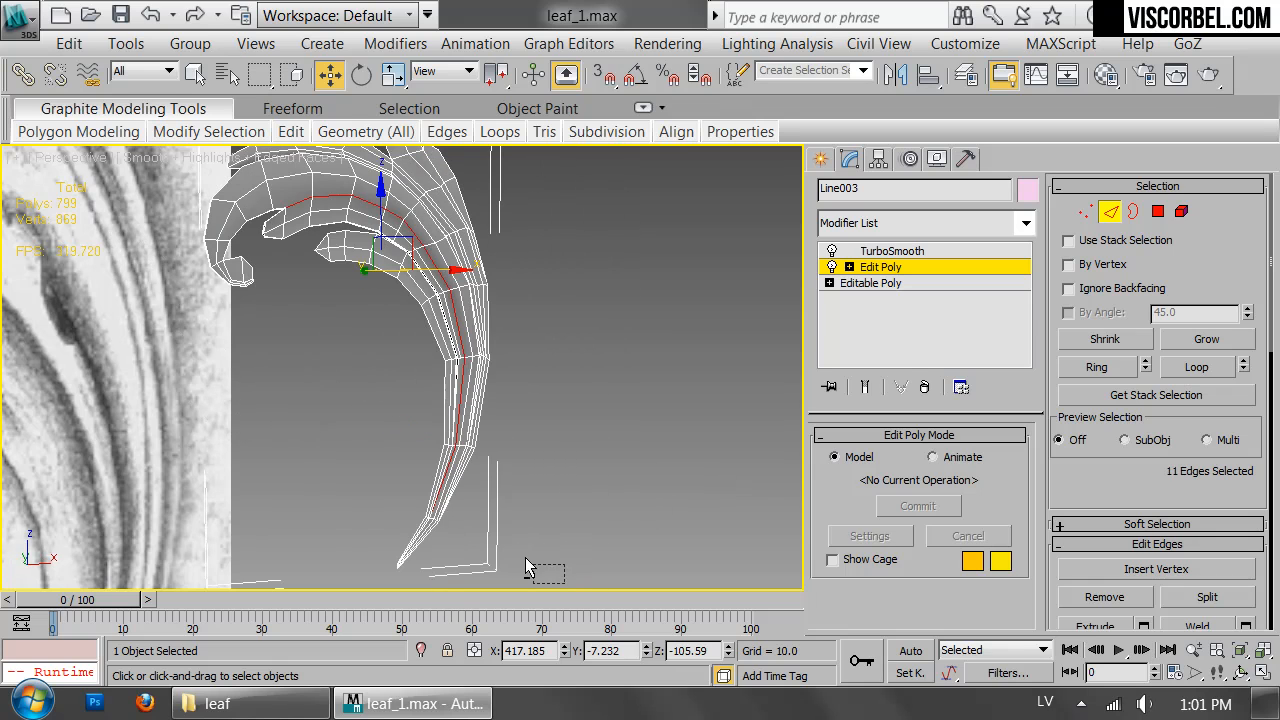
alt+drag(352, 282, 350, 281)
middle_drag(534, 272, 637, 429)
scroll(637, 429, up, 4)
alt+middle_drag(345, 325, 534, 323)
scroll(422, 265, up, 4)
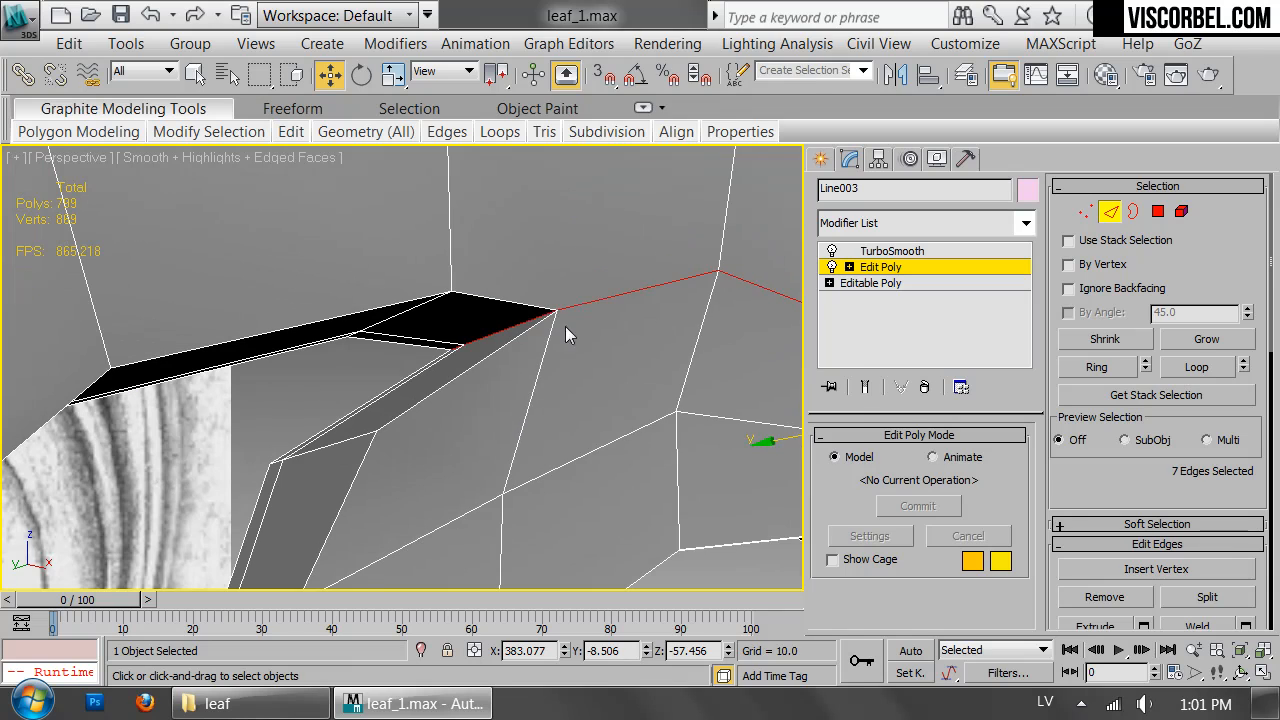
Extrude the seven selected edges inward with a small negative height and some width to form a groove above the lower leaflet.
right_click(661, 311)
click(525, 444)
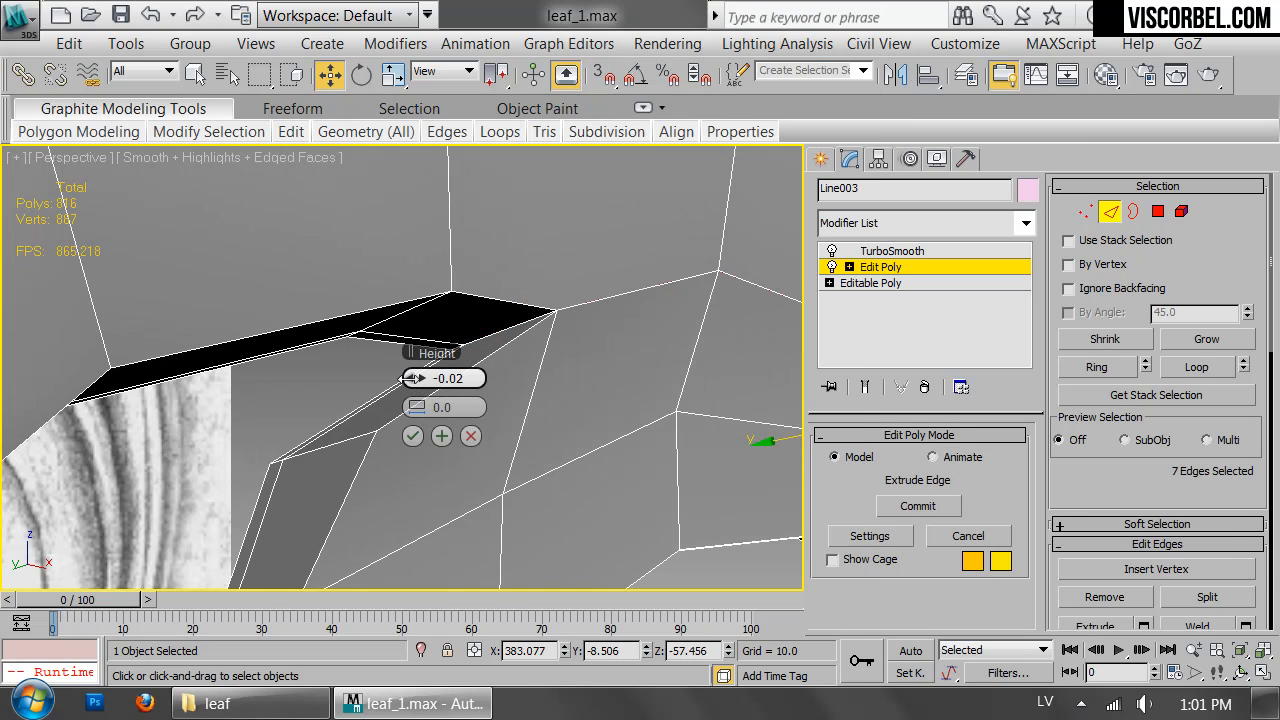
drag(418, 406, 417, 378)
scroll(668, 372, down, 4)
alt+middle_drag(614, 366, 470, 400)
click(412, 436)
scroll(368, 406, up, 6)
scroll(368, 406, down, 5)
Target-weld the extra vertices at the groove's notch end and at its lower end so the groove closes cleanly.
key(1)
right_click(646, 328)
click(591, 503)
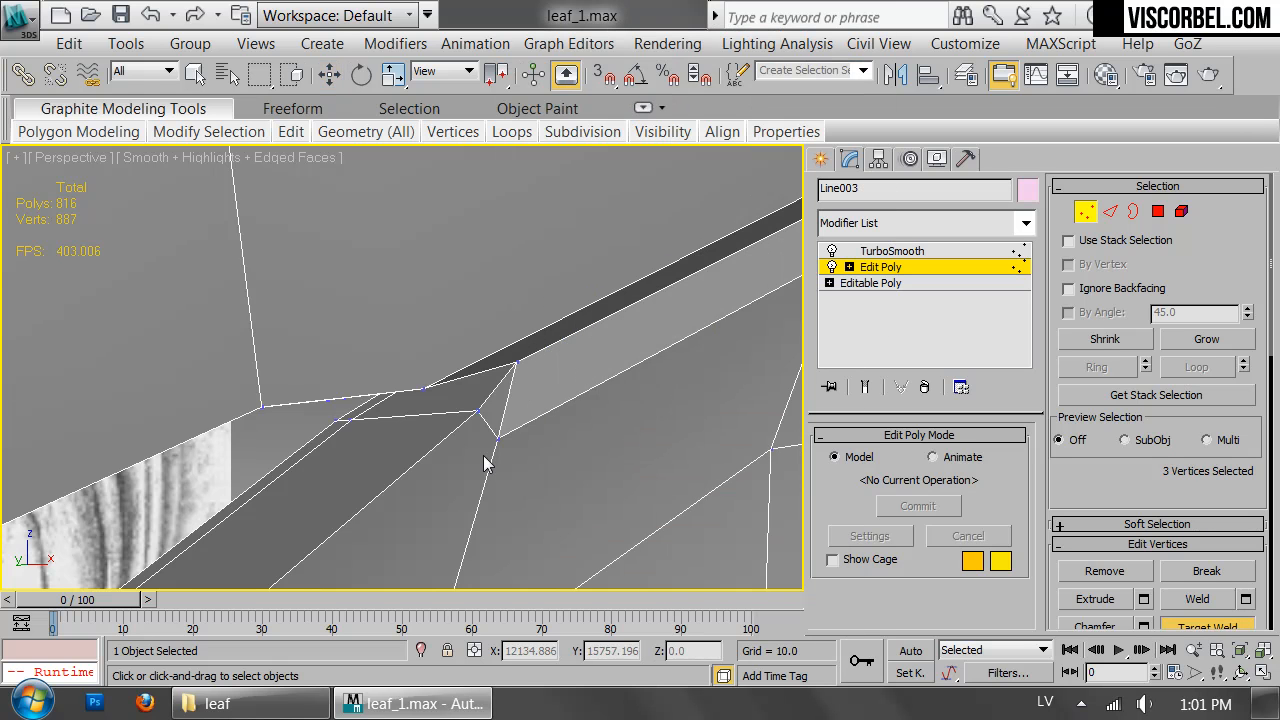
click(478, 412)
alt+middle_drag(478, 412, 295, 371)
scroll(466, 388, down, 4)
alt+middle_drag(443, 371, 385, 377)
alt+middle_drag(603, 387, 568, 414)
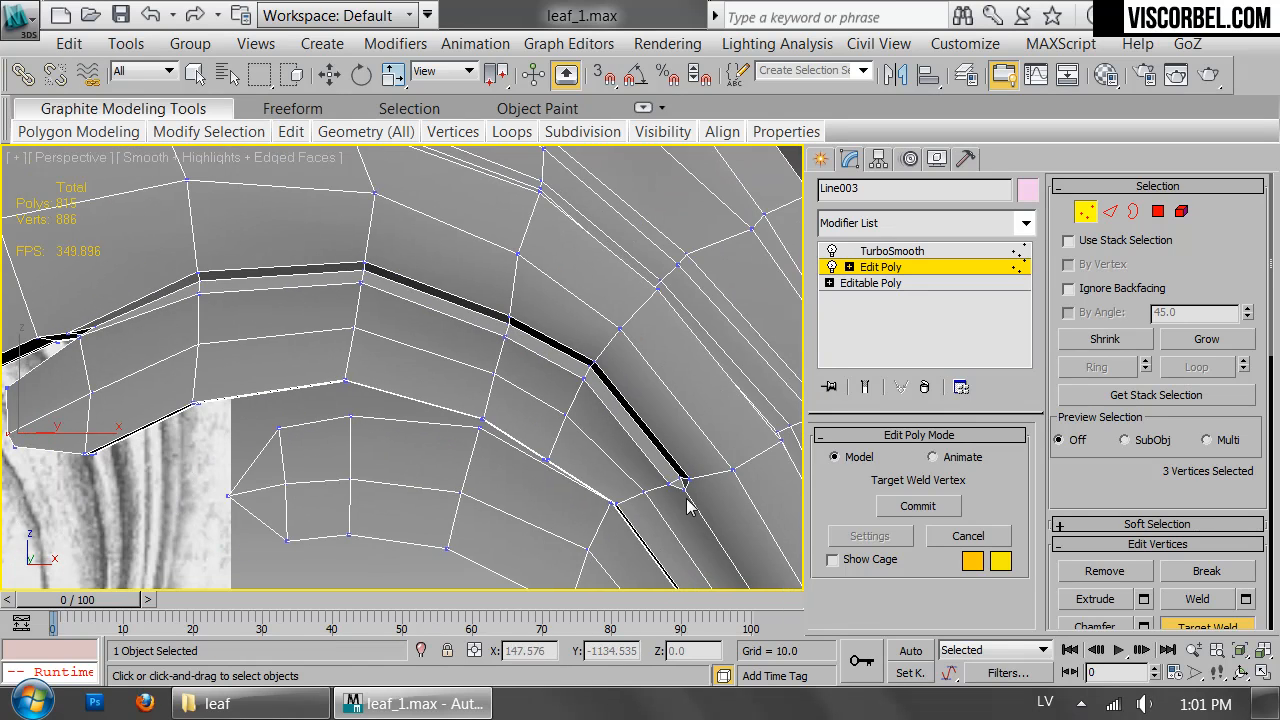
middle_drag(686, 490, 501, 205)
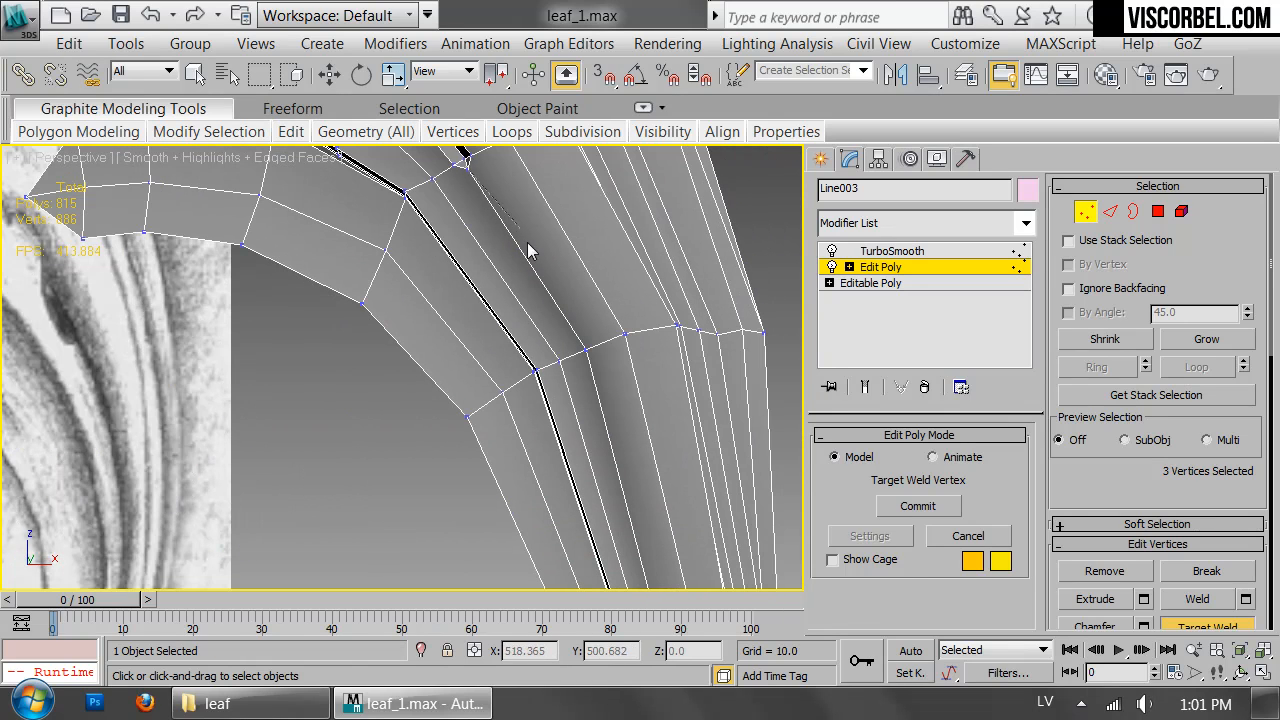
alt+middle_drag(517, 263, 567, 402)
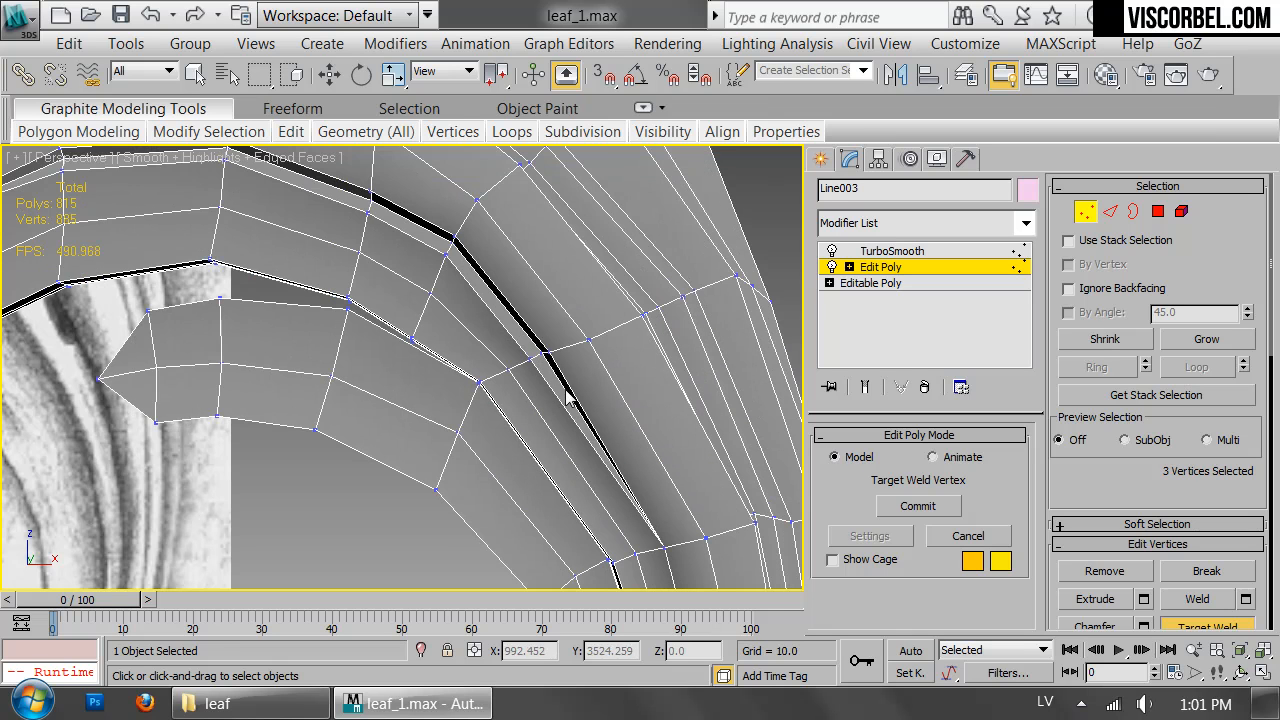
scroll(569, 341, up, 2)
key(w)
scroll(625, 343, down, 1)
Select the two short edges across the groove near its lower end and scale them to narrow the groove.
key(2)
click(629, 346)
ctrl+click(609, 350)
key(r)
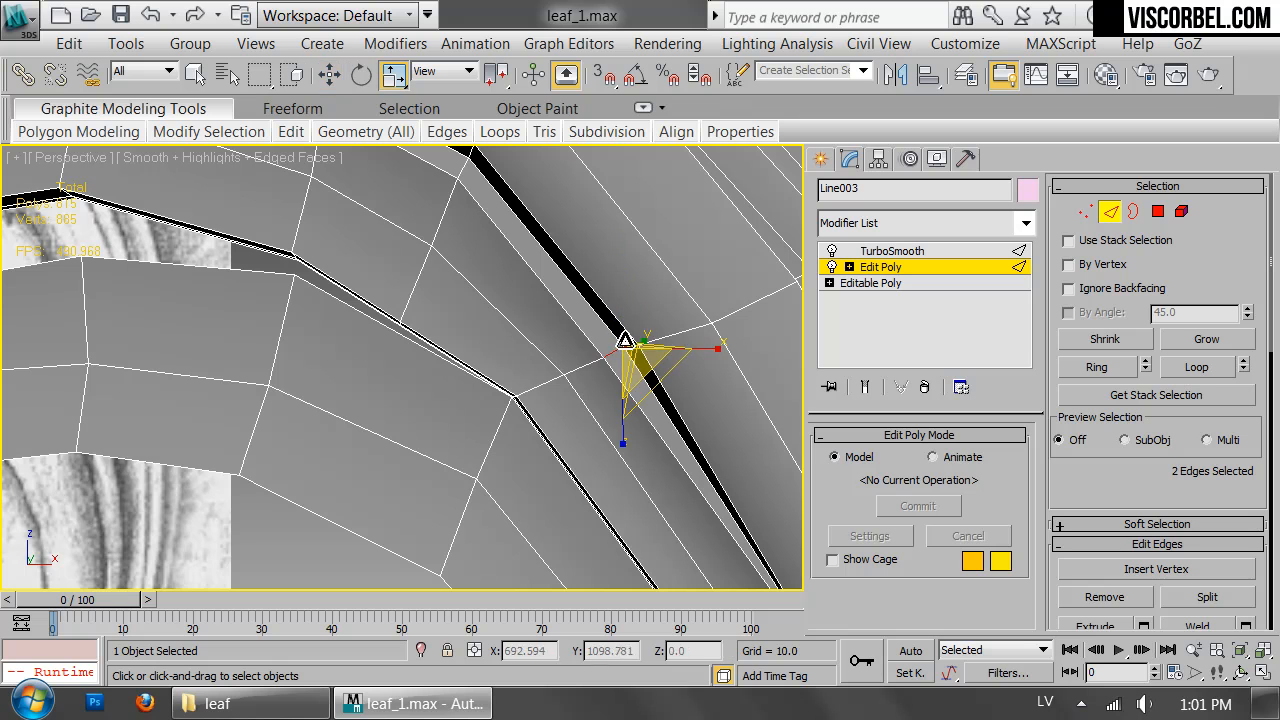
drag(635, 356, 647, 439)
scroll(535, 325, down, 2)
alt+middle_drag(519, 339, 547, 338)
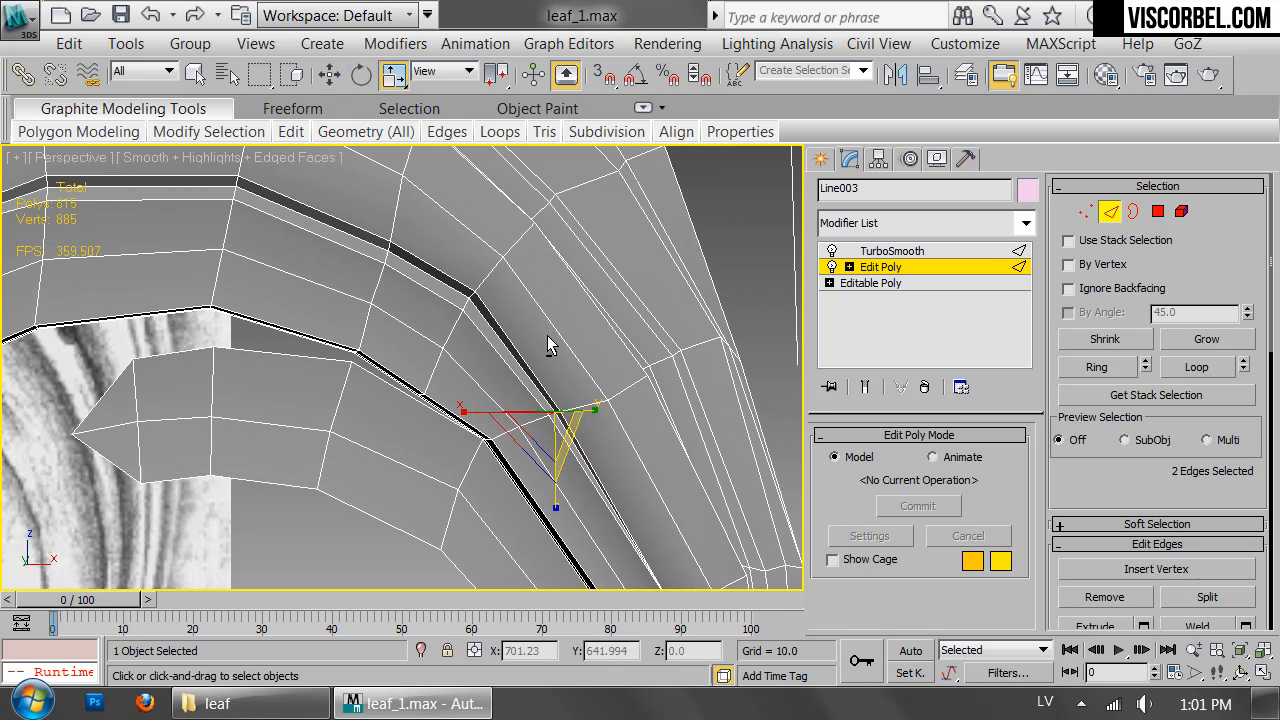
Reposition the vertices around the groove's notch end in the front view so it follows the curve of the lower leaflet.
key(1)
drag(497, 330, 460, 344)
middle_drag(405, 325, 673, 350)
alt+middle_drag(358, 329, 383, 317)
scroll(383, 320, down, 5)
key(f)
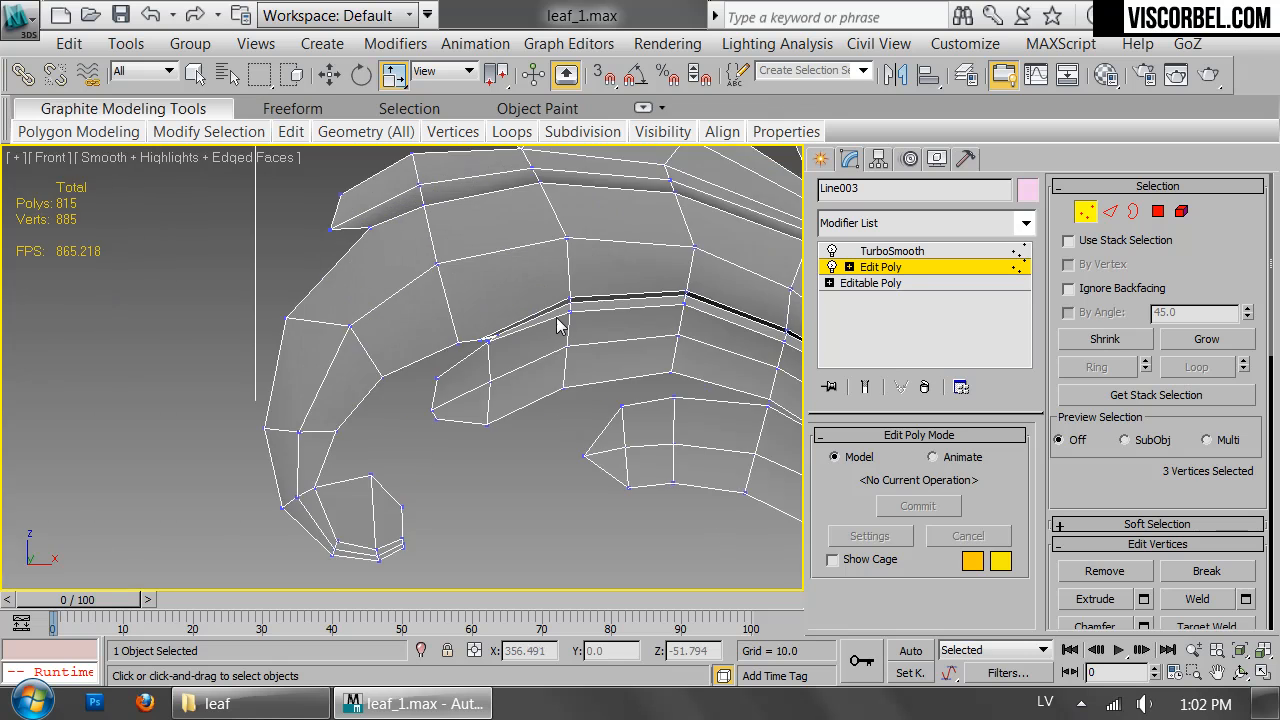
scroll(467, 295, up, 5)
key(w)
drag(281, 412, 305, 390)
scroll(479, 403, down, 3)
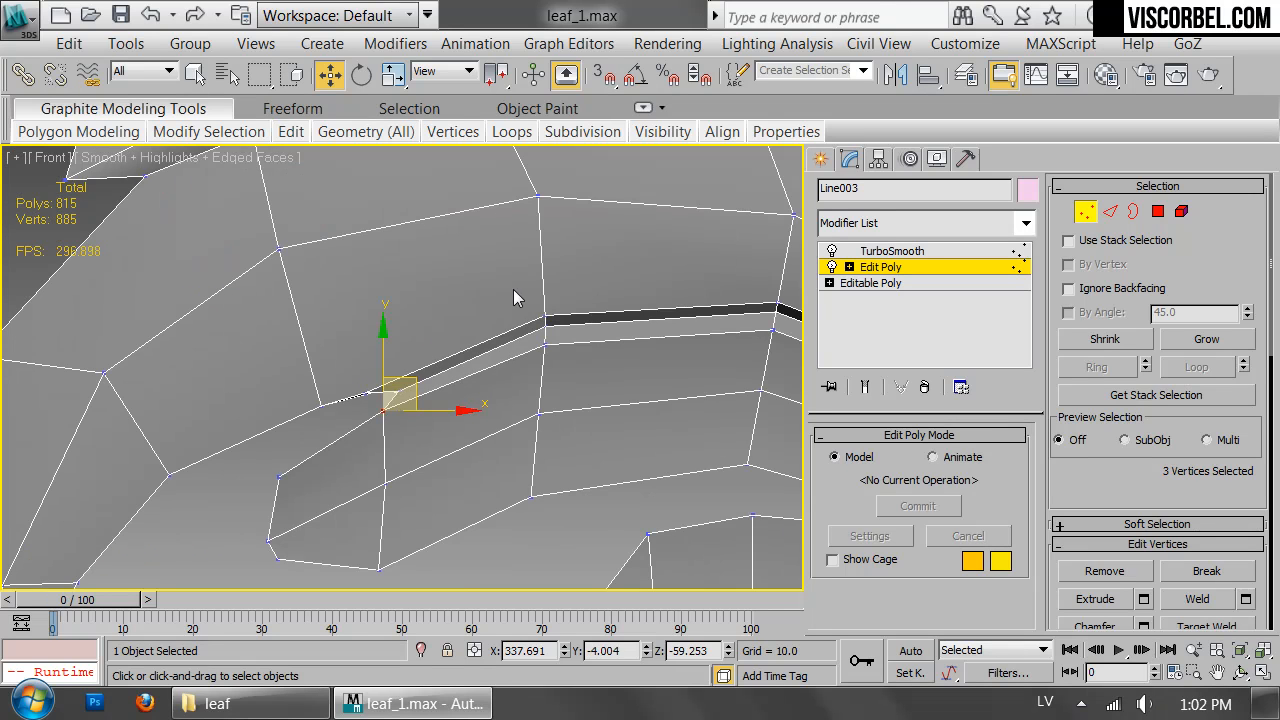
drag(571, 318, 559, 283)
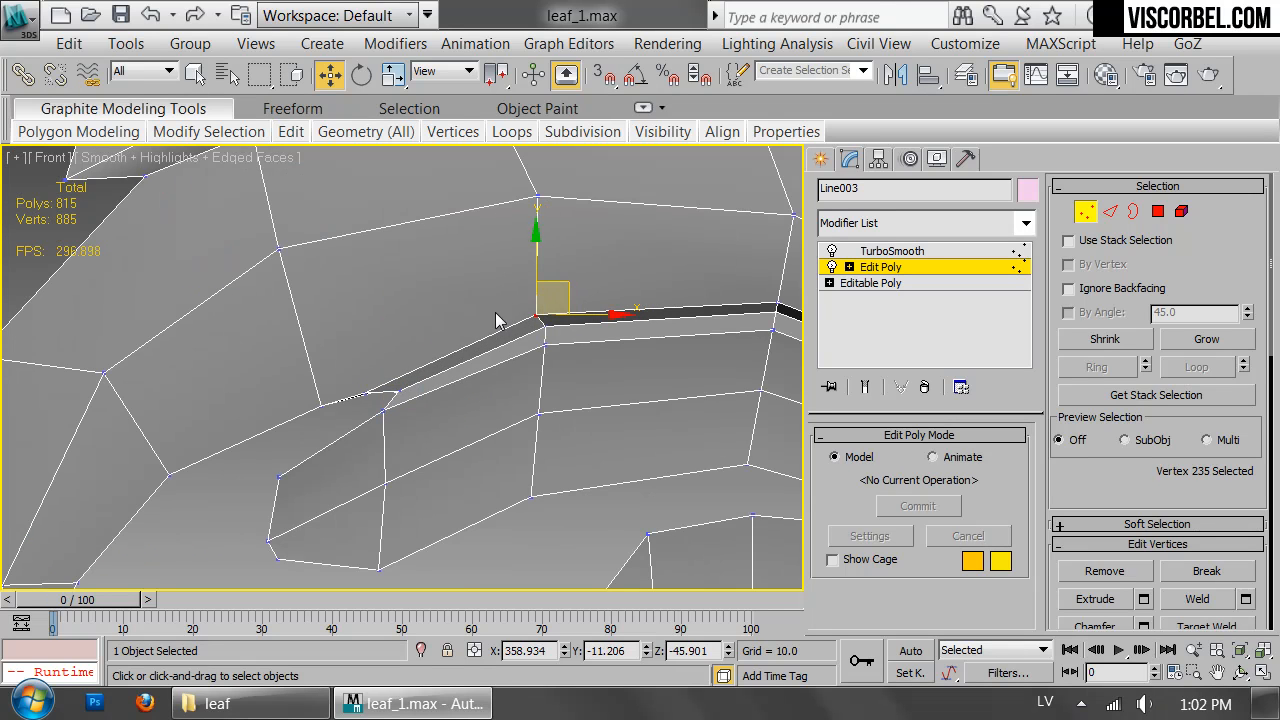
drag(301, 371, 292, 381)
drag(370, 420, 370, 418)
drag(367, 374, 366, 367)
Leave vertex editing, examine the smoothed groove without edged faces in the front view and reselect the leaf.
key(1)
click(534, 518)
scroll(565, 401, down, 3)
key(F4)
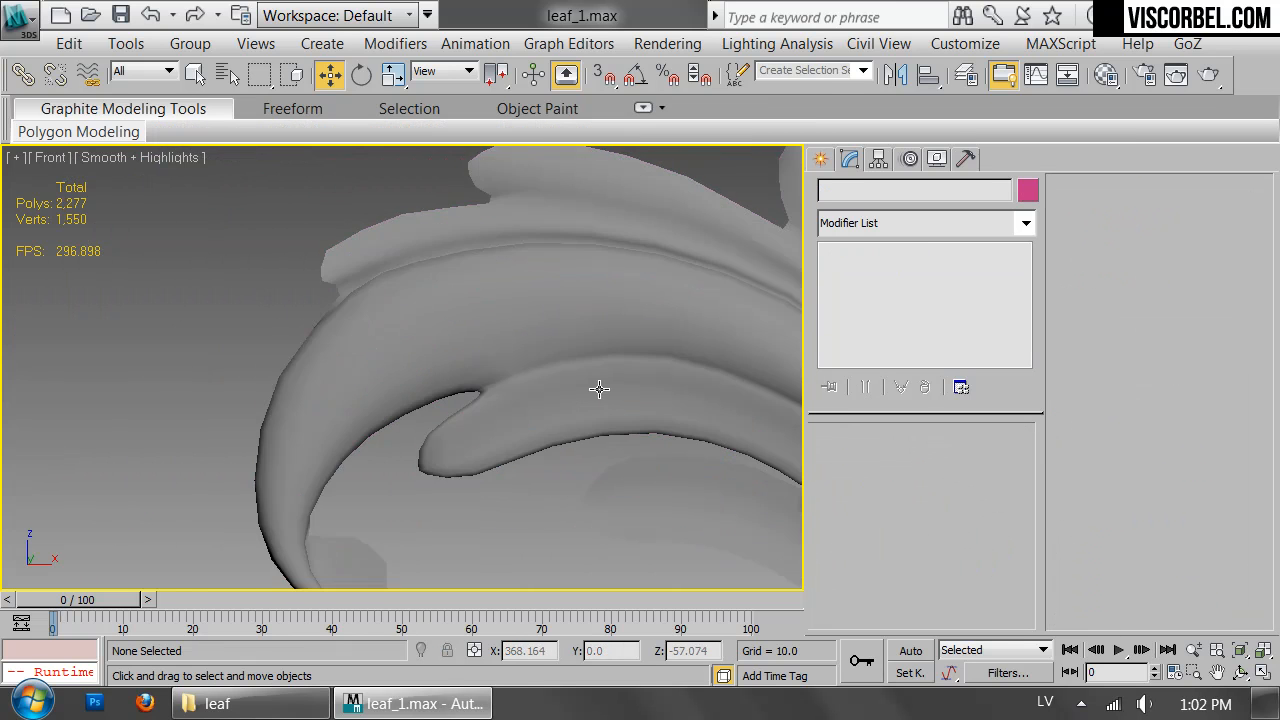
scroll(563, 396, down, 4)
middle_drag(563, 396, 525, 364)
mouse_move(188, 343)
middle_down()
mouse_move(231, 329)
mouse_move(529, 329)
mouse_move(290, 346)
middle_up()
middle_drag(556, 365, 540, 334)
scroll(537, 334, up, 3)
click(655, 317)
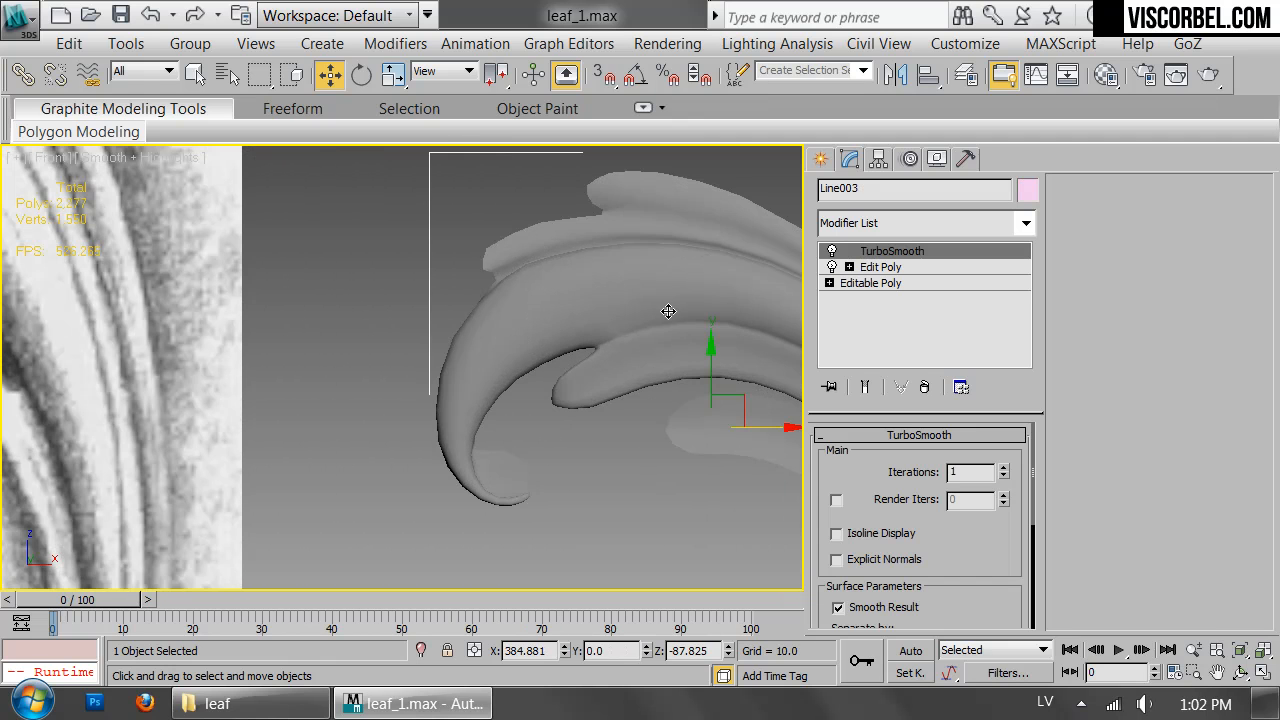
Examine the mesh around the main lobe's curled tip in the perspective view and pick an edge on its inner side.
key(p)
key(z)
alt+middle_drag(375, 291, 335, 91)
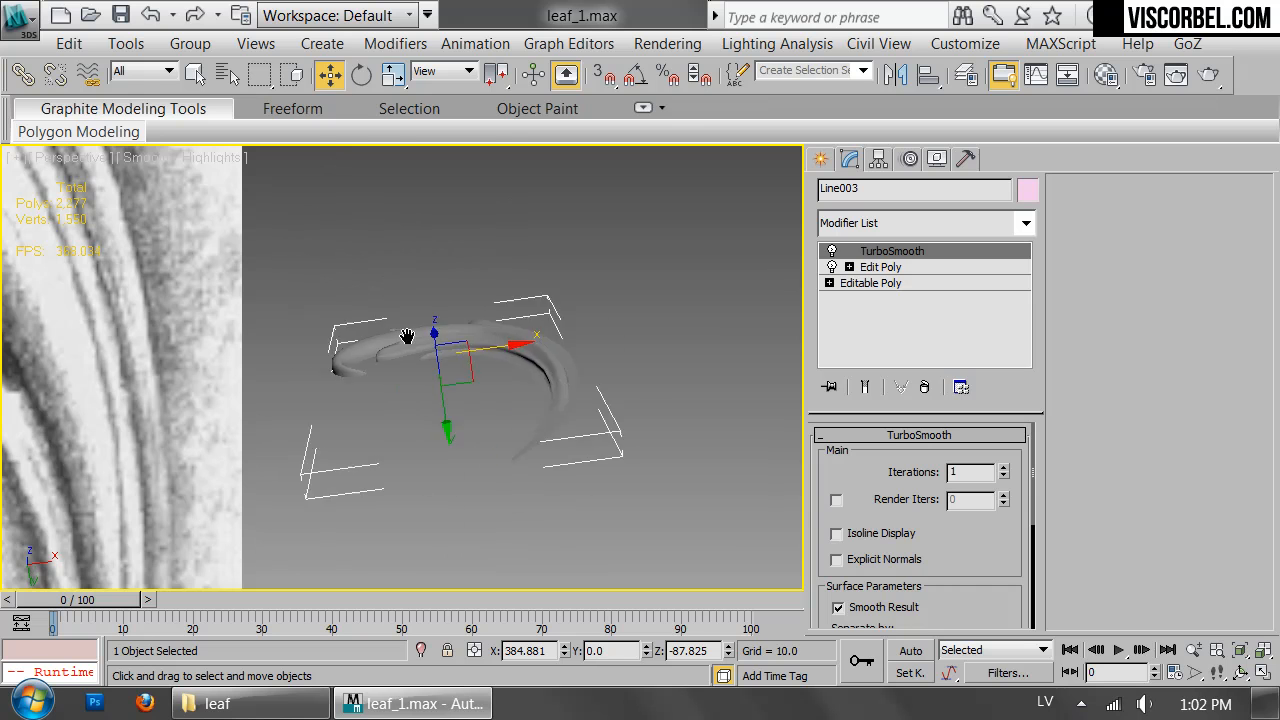
scroll(353, 323, up, 3)
click(897, 268)
key(F4)
scroll(443, 368, up, 3)
key(2)
scroll(464, 436, up, 2)
scroll(510, 452, up, 2)
click(502, 476)
key(z)
scroll(480, 425, down, 5)
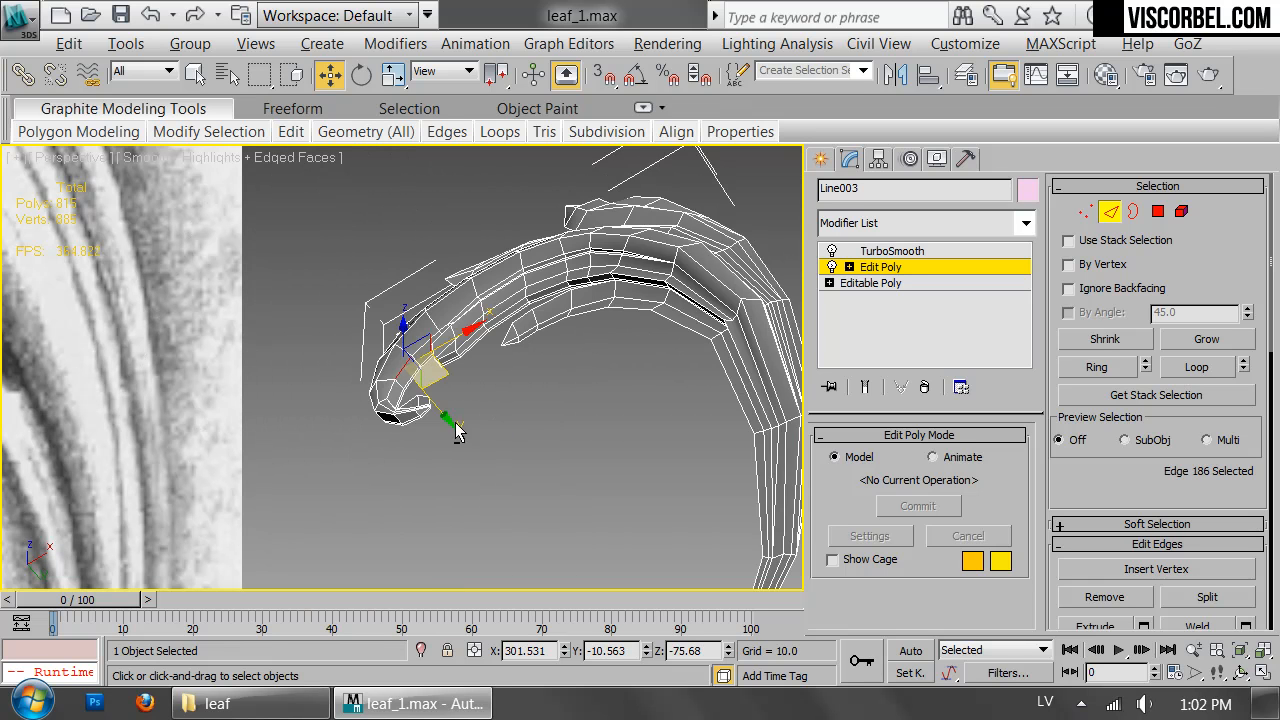
alt+middle_drag(467, 422, 449, 431)
scroll(448, 431, up, 3)
click(446, 436)
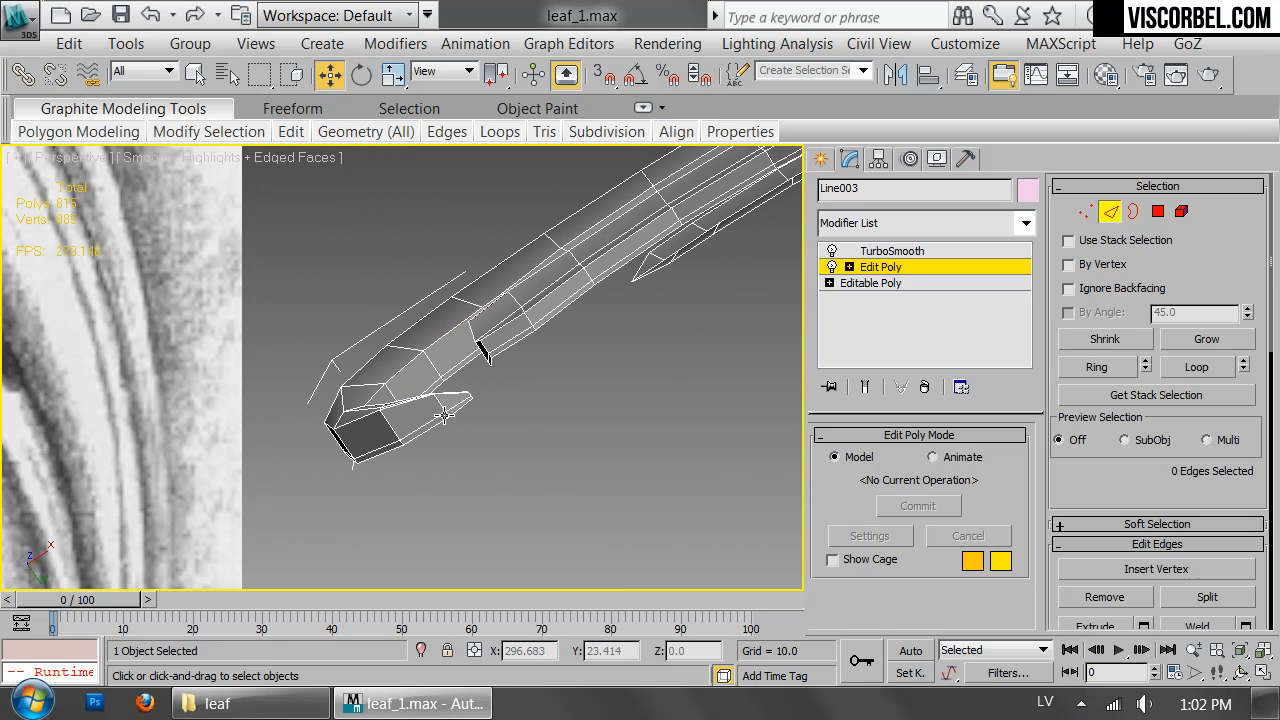
scroll(440, 426, up, 3)
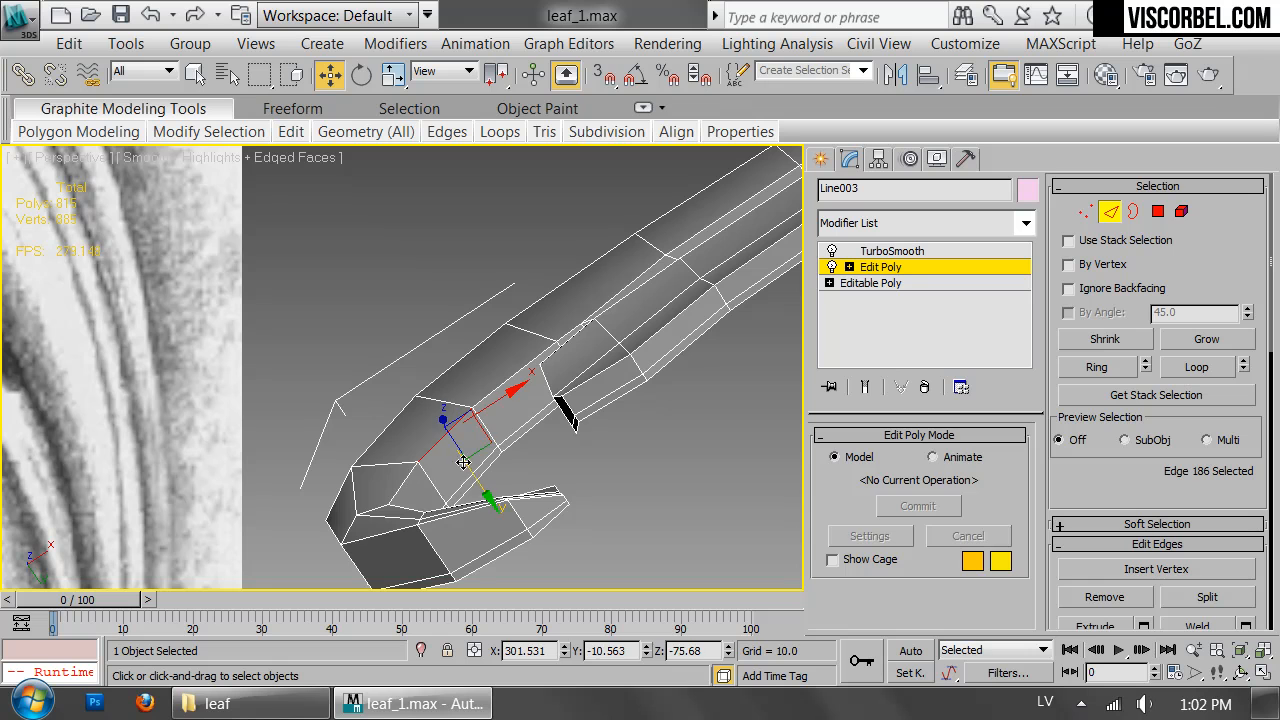
Adjust the positions of the vertices along the inner side of the main lobe near its curled tip.
key(1)
click(553, 344)
drag(581, 385, 577, 380)
alt+middle_drag(575, 377, 533, 209)
drag(452, 341, 455, 349)
alt+middle_drag(468, 374, 421, 498)
click(410, 473)
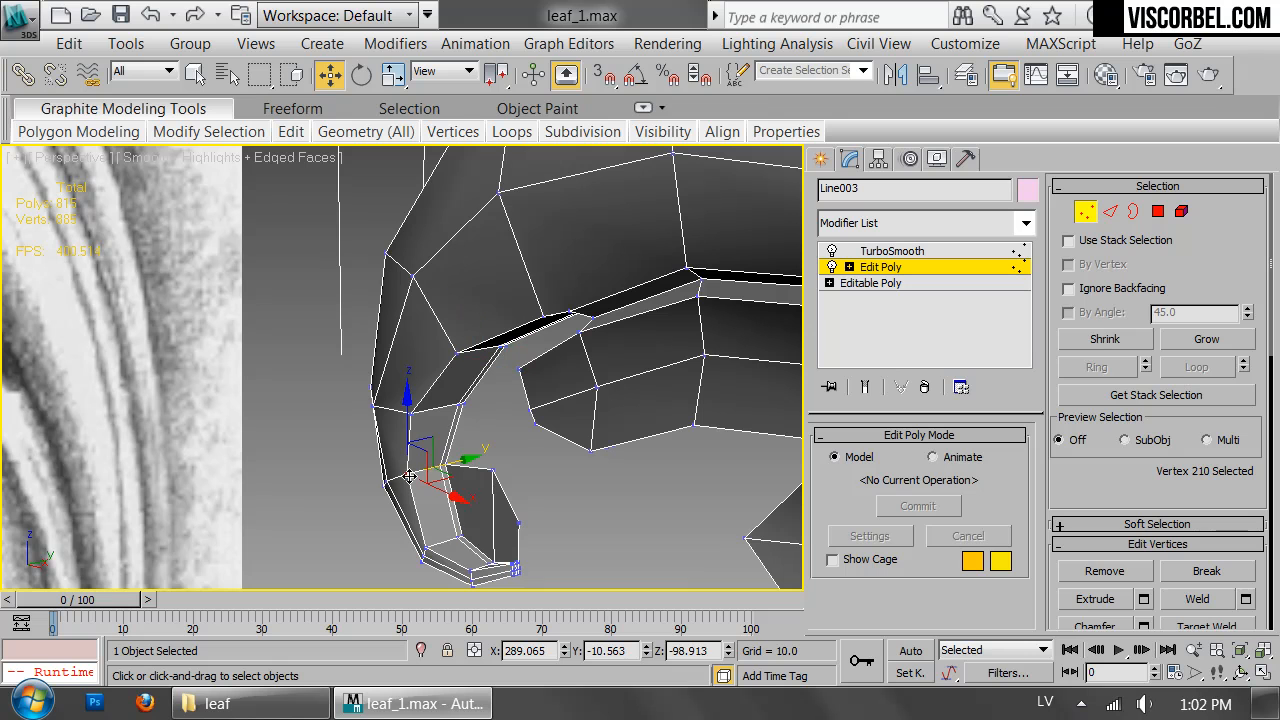
drag(458, 458, 450, 460)
Select the edge loop along the main lobe's inner rim down to the curled tip, leaving out the edges at the notch.
key(2)
double_click(428, 389)
alt+middle_drag(428, 389, 602, 293)
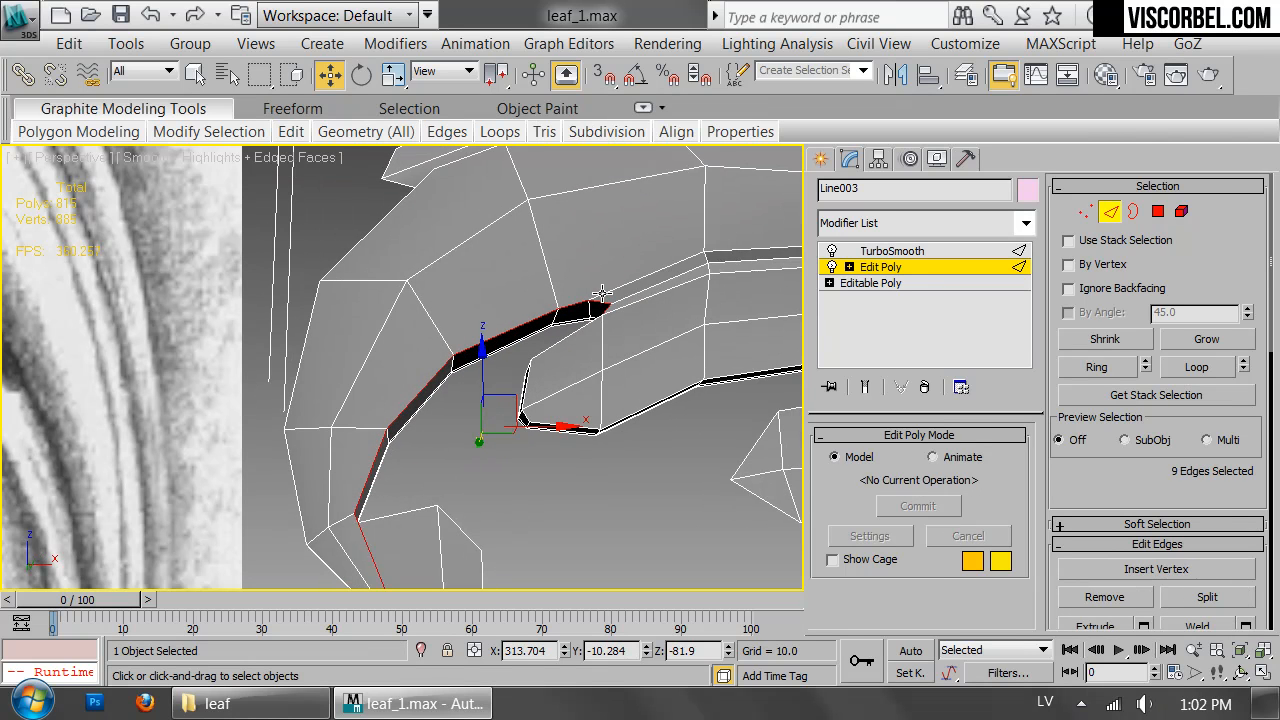
alt+drag(602, 303, 602, 302)
middle_drag(674, 322, 666, 280)
scroll(660, 300, down, 4)
middle_drag(636, 326, 614, 264)
scroll(418, 353, up, 8)
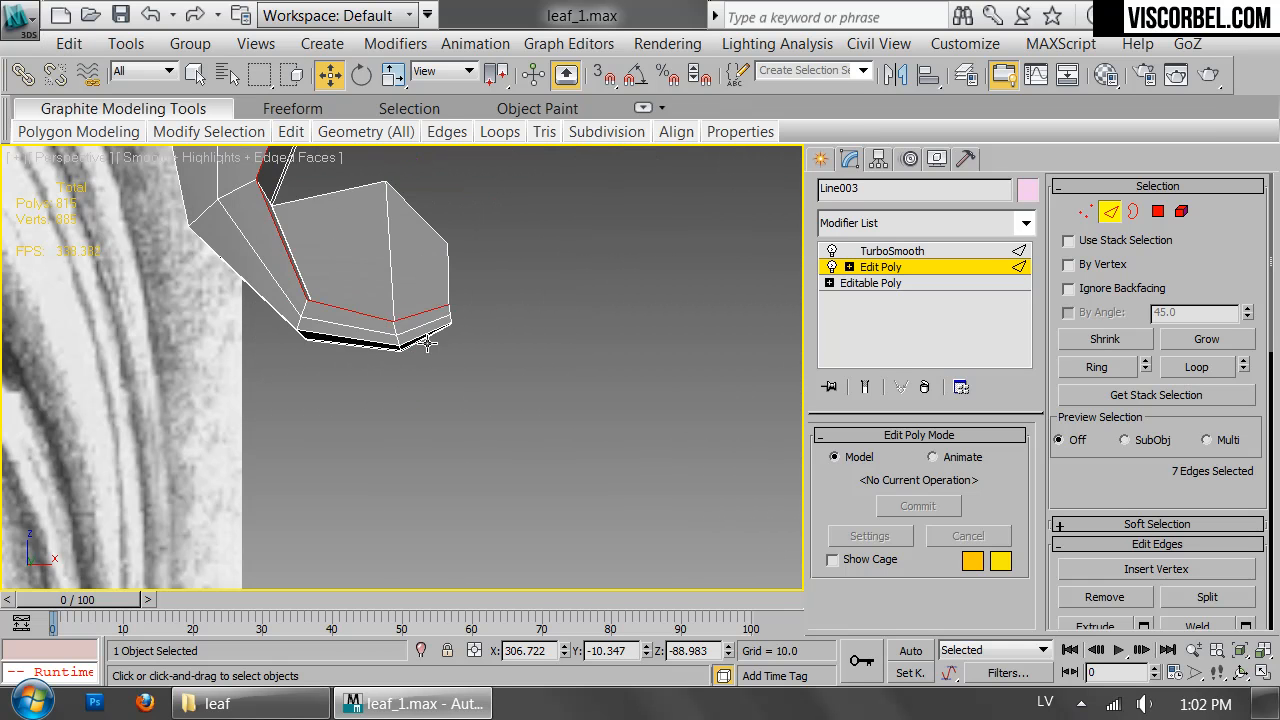
Cut a supporting edge around the main lobe's curled tip and up along its inner rim.
key(1)
right_click(605, 330)
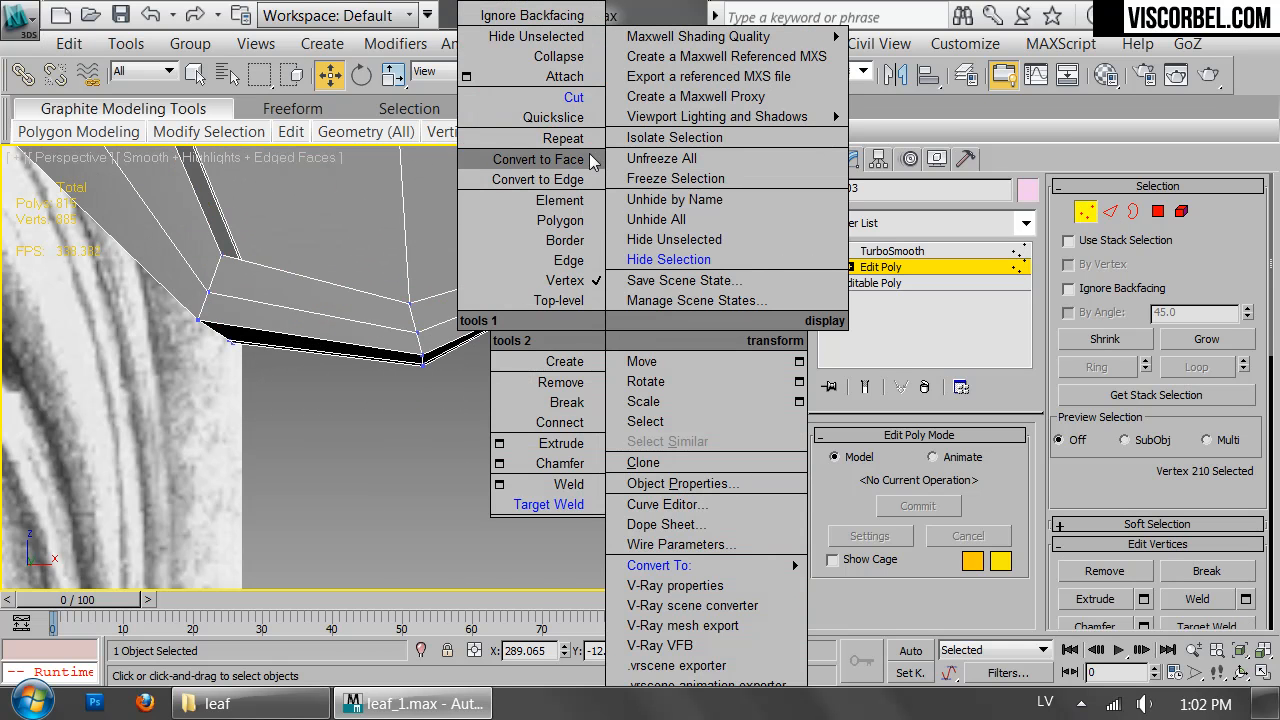
click(575, 97)
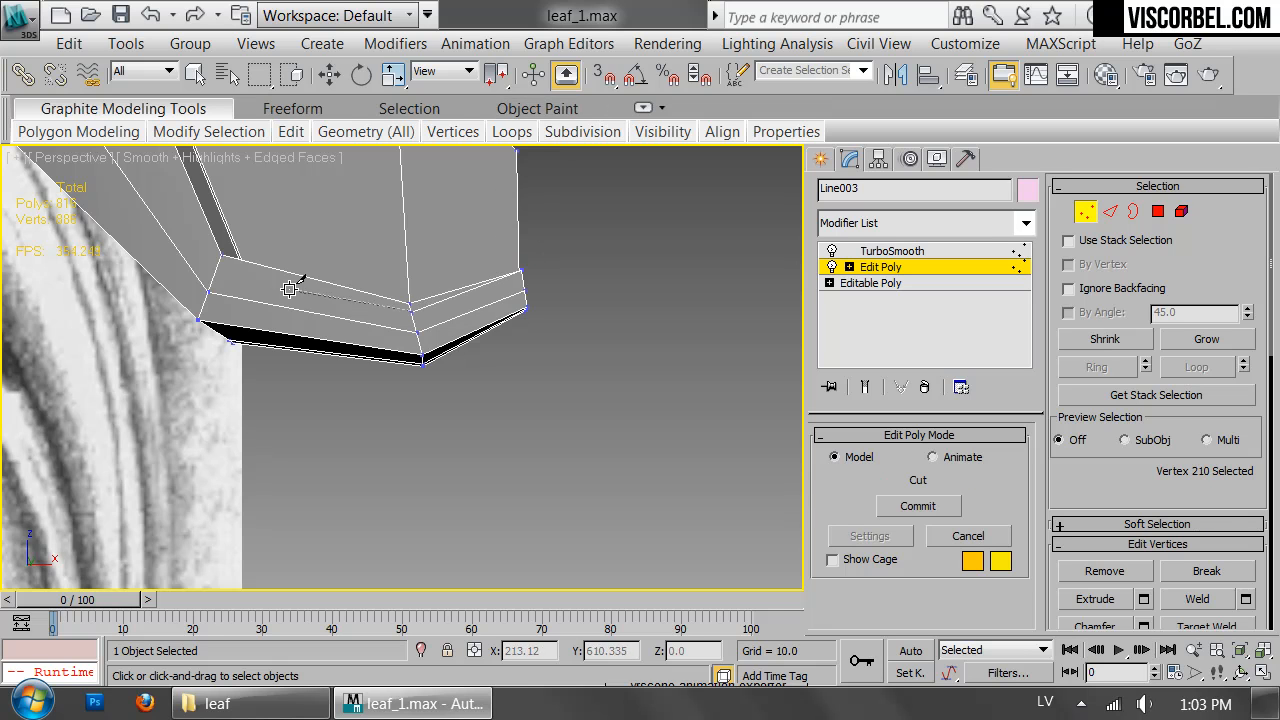
middle_drag(235, 265, 480, 603)
scroll(378, 388, up, 4)
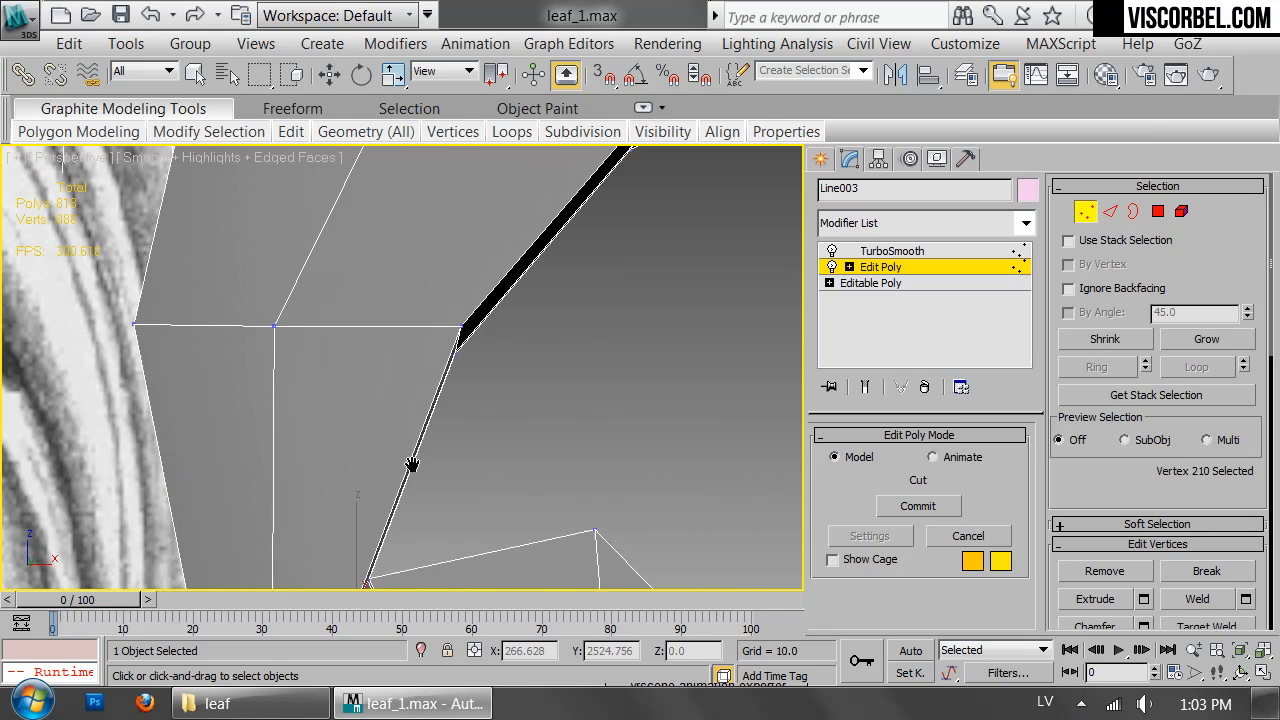
middle_drag(578, 224, 440, 380)
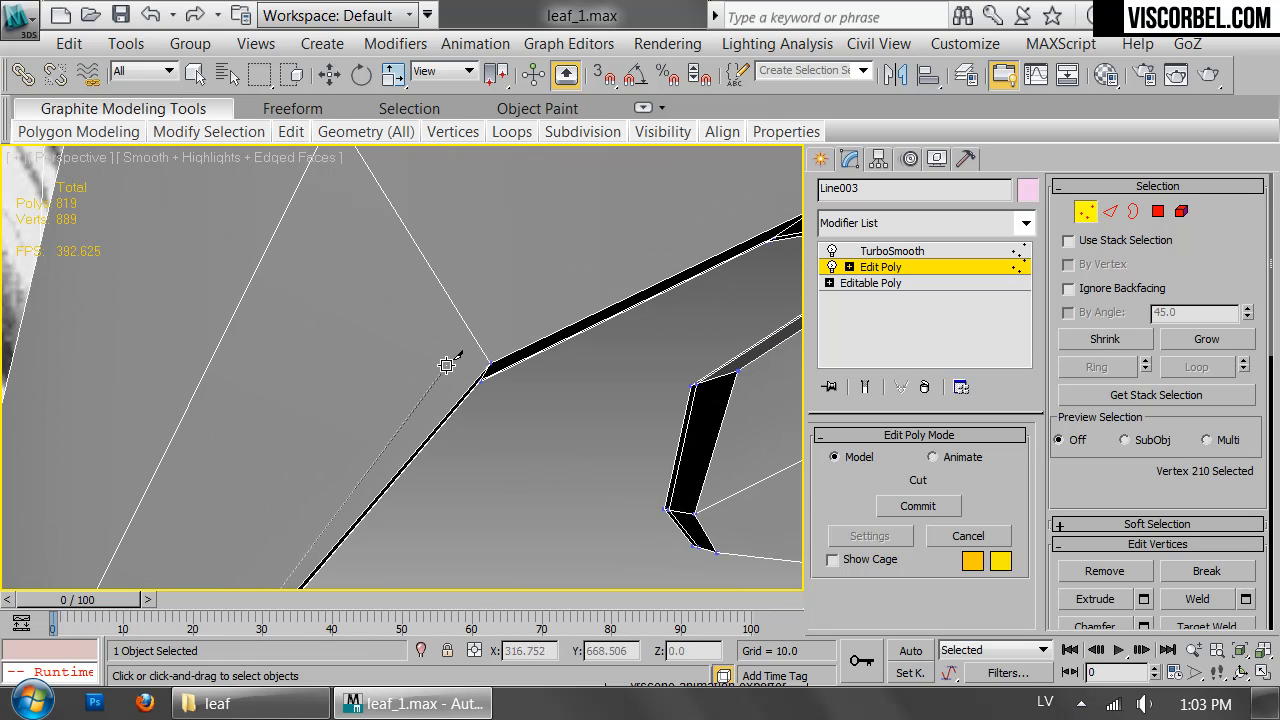
click(485, 357)
Continue the supporting cut past the leaflet notch along the main lobe's edge of the groove.
middle_drag(673, 272, 286, 416)
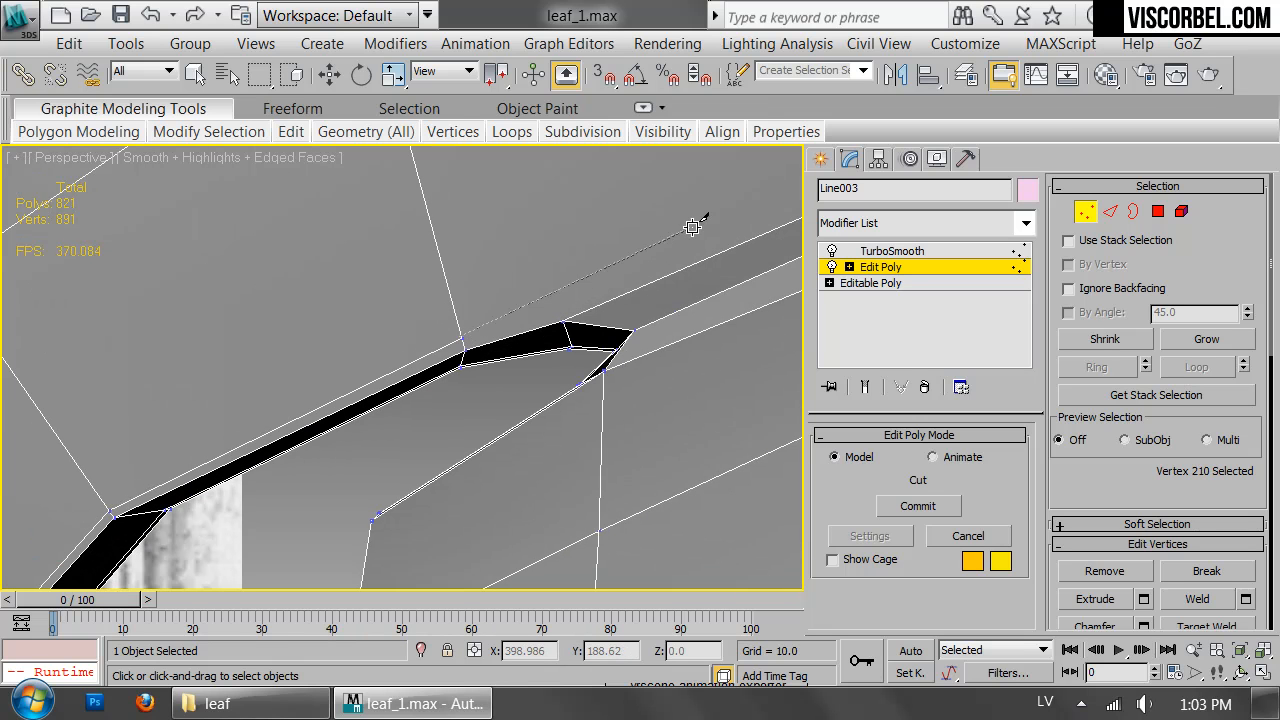
middle_drag(768, 203, 405, 367)
click(581, 308)
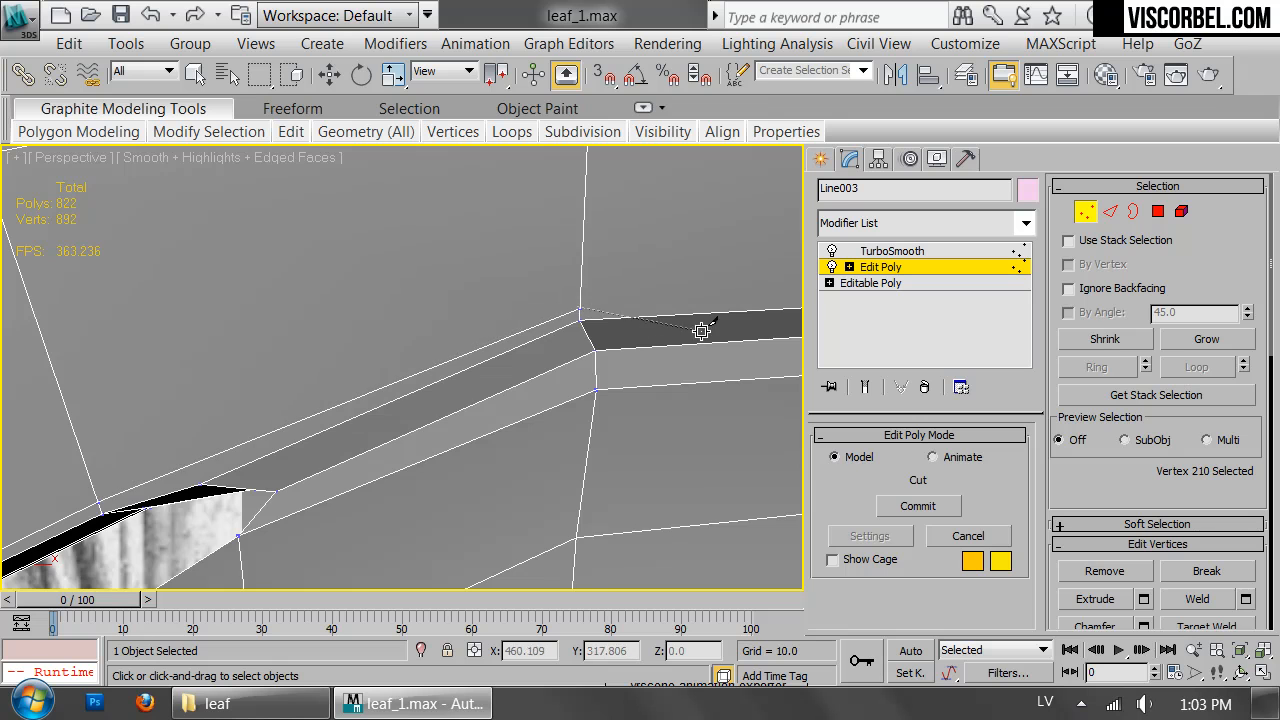
middle_drag(700, 329, 179, 352)
click(656, 297)
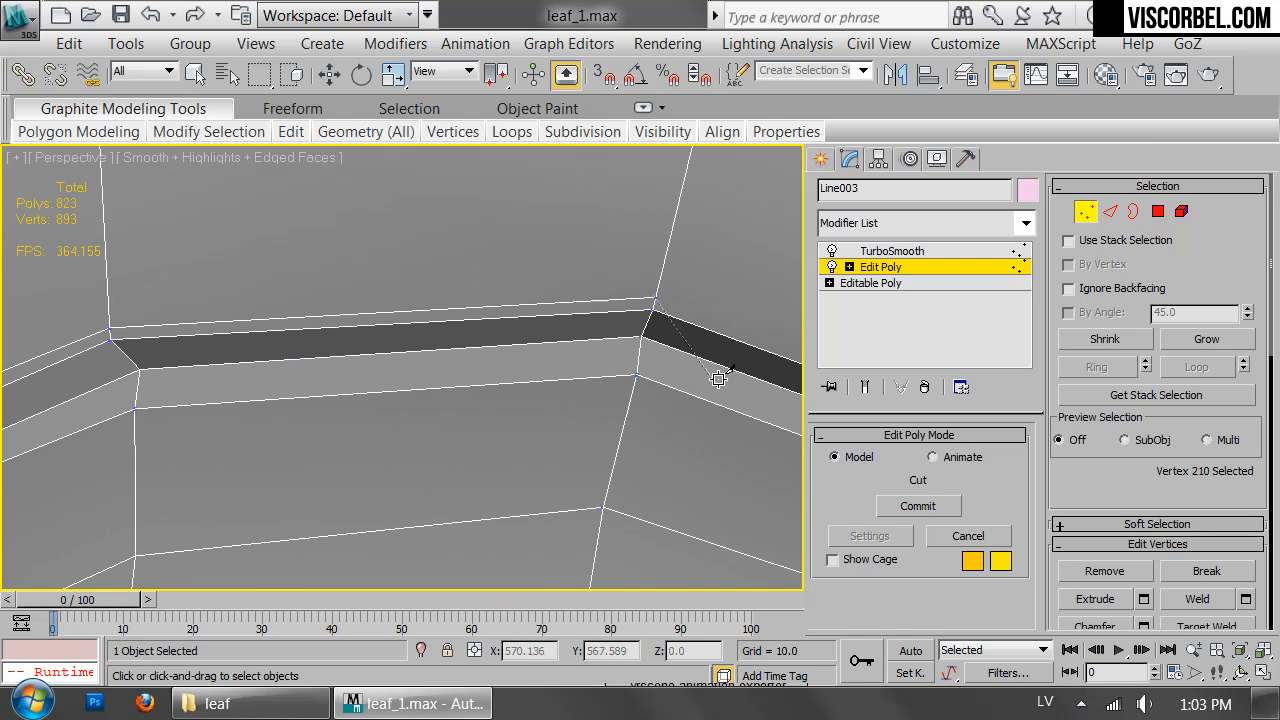
middle_drag(723, 380, 577, 362)
click(658, 362)
middle_drag(632, 408, 180, 226)
scroll(225, 393, down, 8)
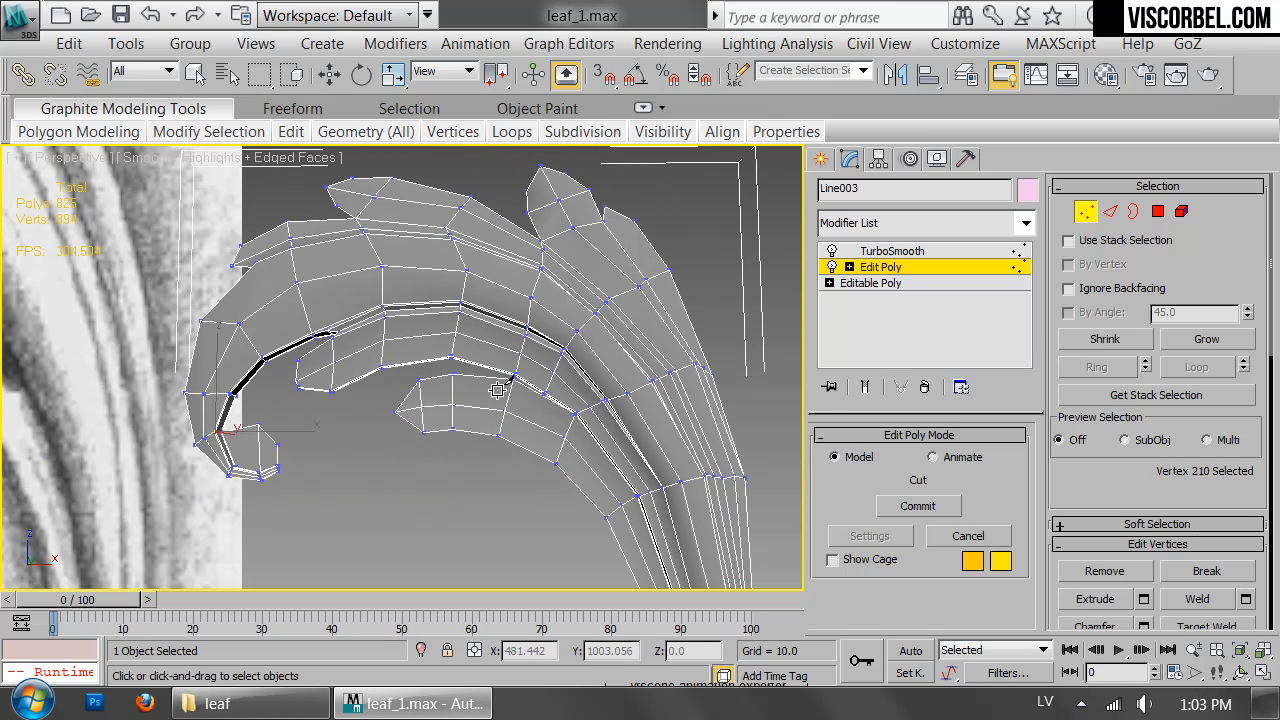
Leave vertex editing, deselect the leaf and examine its smoothed rim and grooves without edged faces in the perspective view.
key(w)
key(1)
click(378, 525)
key(F4)
alt+middle_drag(327, 401, 386, 379)
scroll(390, 385, down, 3)
alt+middle_drag(433, 435, 453, 445)
scroll(453, 445, up, 3)
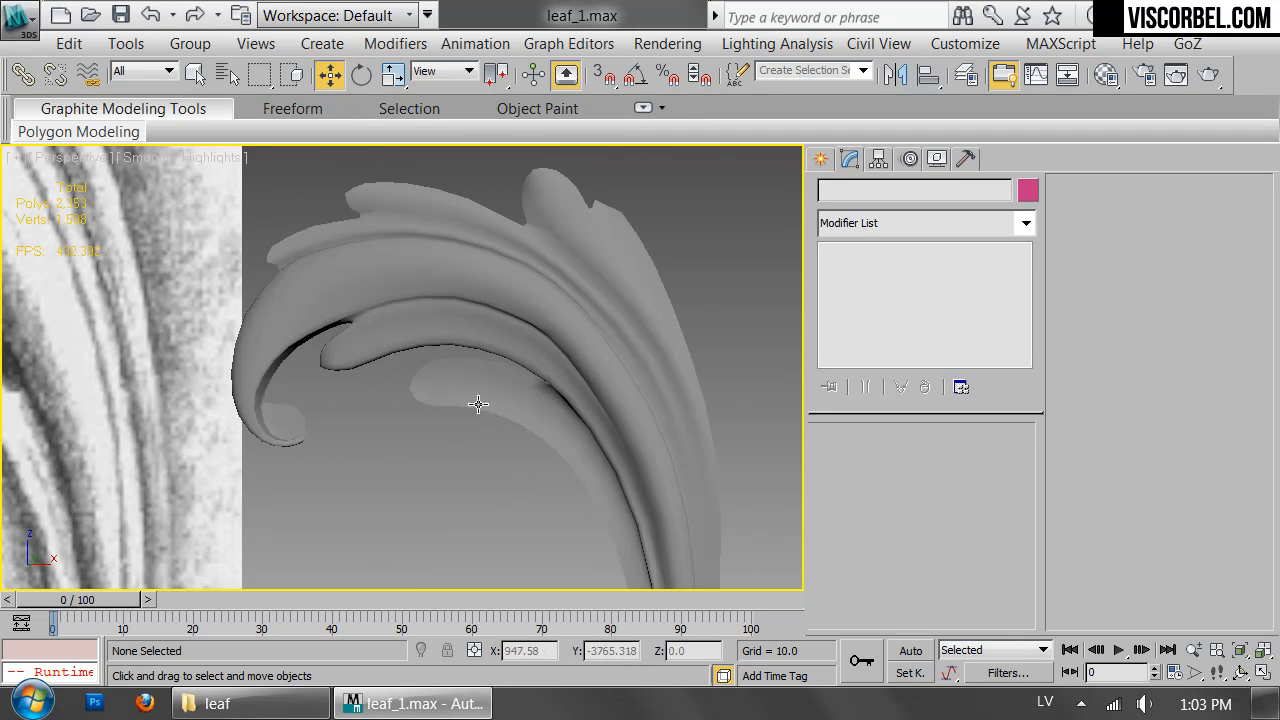
Return to the leaf's Edit Poly level with edged faces and cut a supporting edge along its outer rim.
click(508, 357)
click(880, 267)
key(F4)
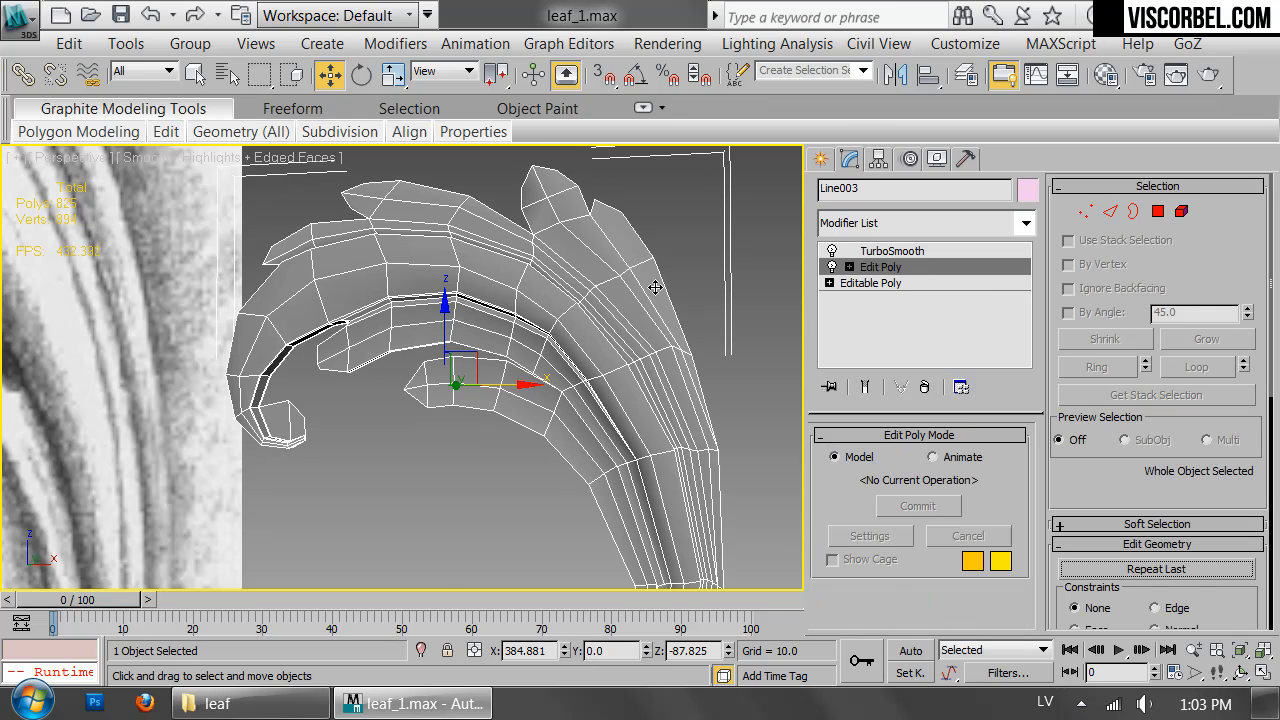
scroll(568, 334, up, 4)
right_click(622, 331)
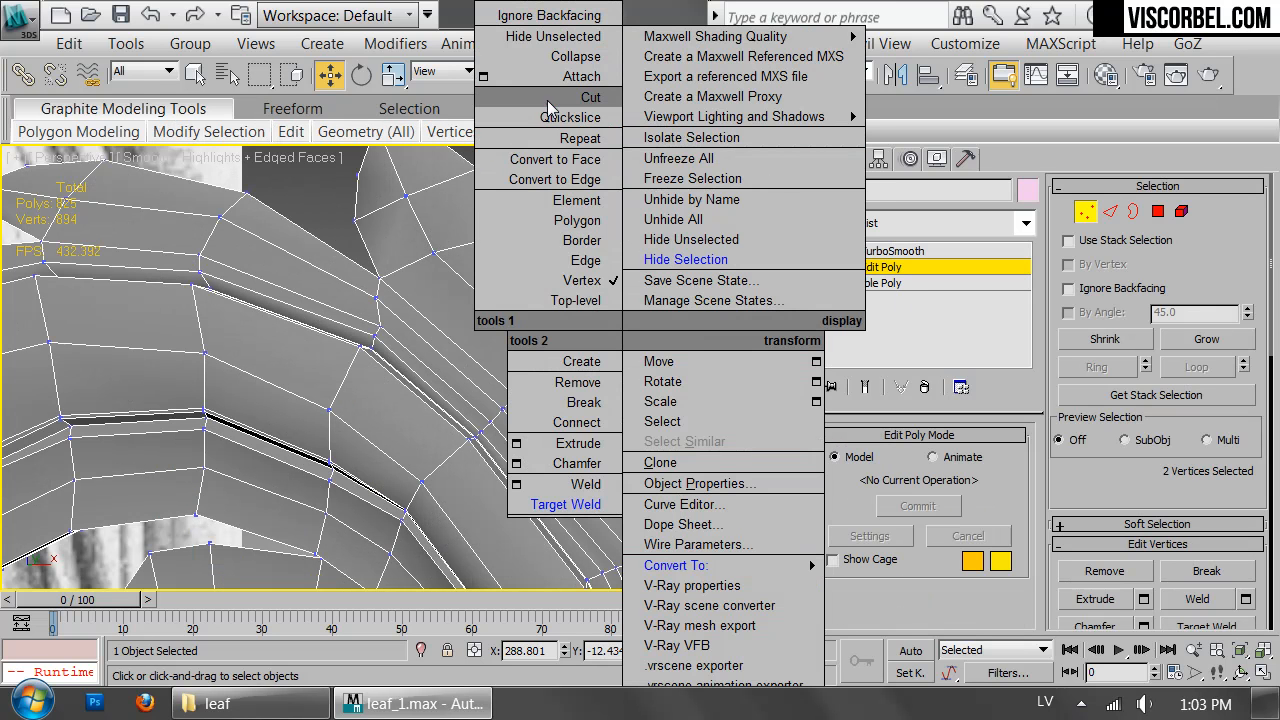
click(546, 103)
click(617, 344)
middle_drag(758, 571, 612, 226)
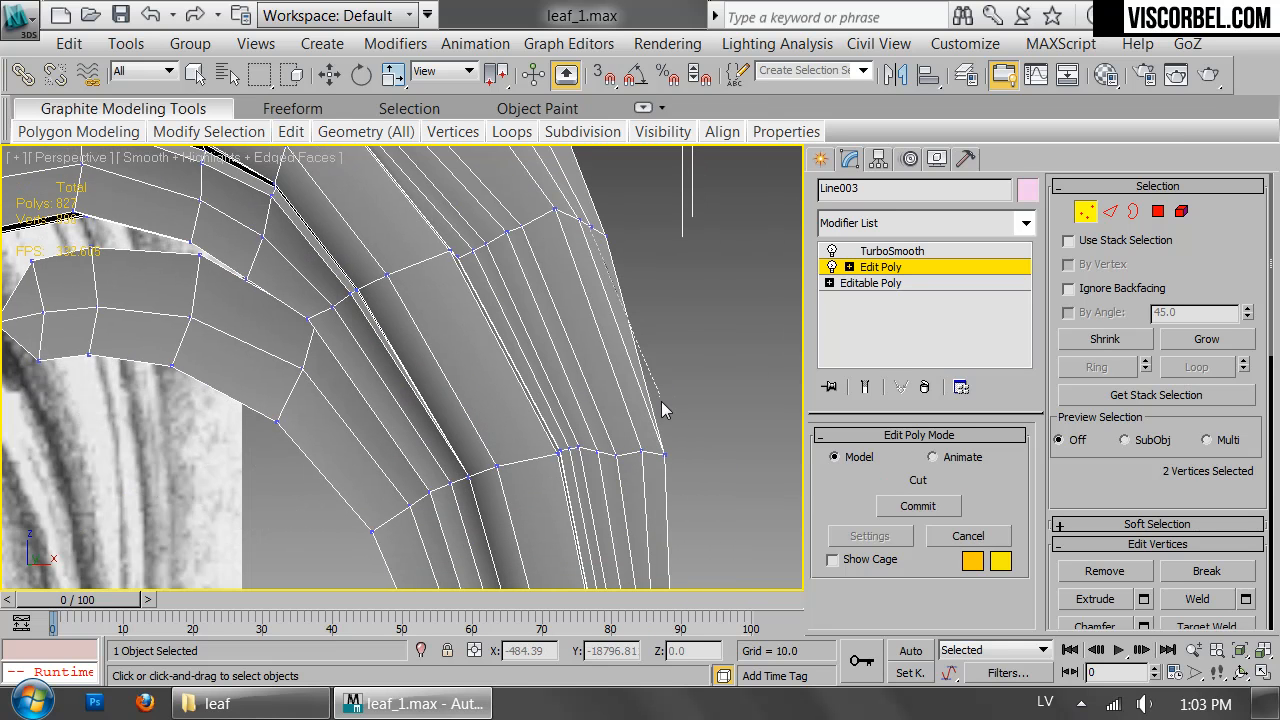
middle_drag(521, 276, 563, 537)
key(w)
Select an edge on the small outer leaflet beside the upper notch and adjust its position in depth.
middle_drag(563, 251, 560, 528)
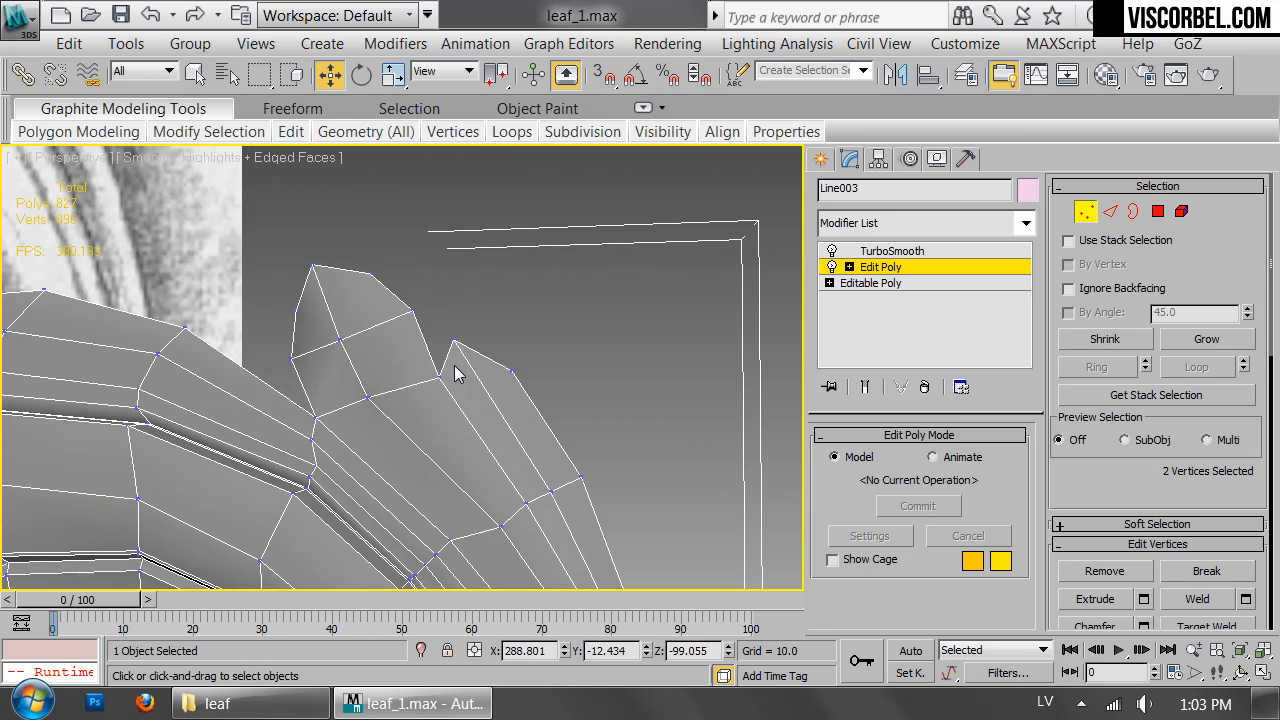
key(2)
click(478, 381)
alt+middle_drag(478, 381, 561, 449)
drag(559, 407, 539, 410)
alt+middle_drag(520, 405, 430, 407)
Adjust the depth of individual vertices along the outer leaflet from a side-on view and leave vertex editing.
key(1)
drag(430, 400, 431, 388)
key(1)
alt+middle_drag(432, 388, 406, 365)
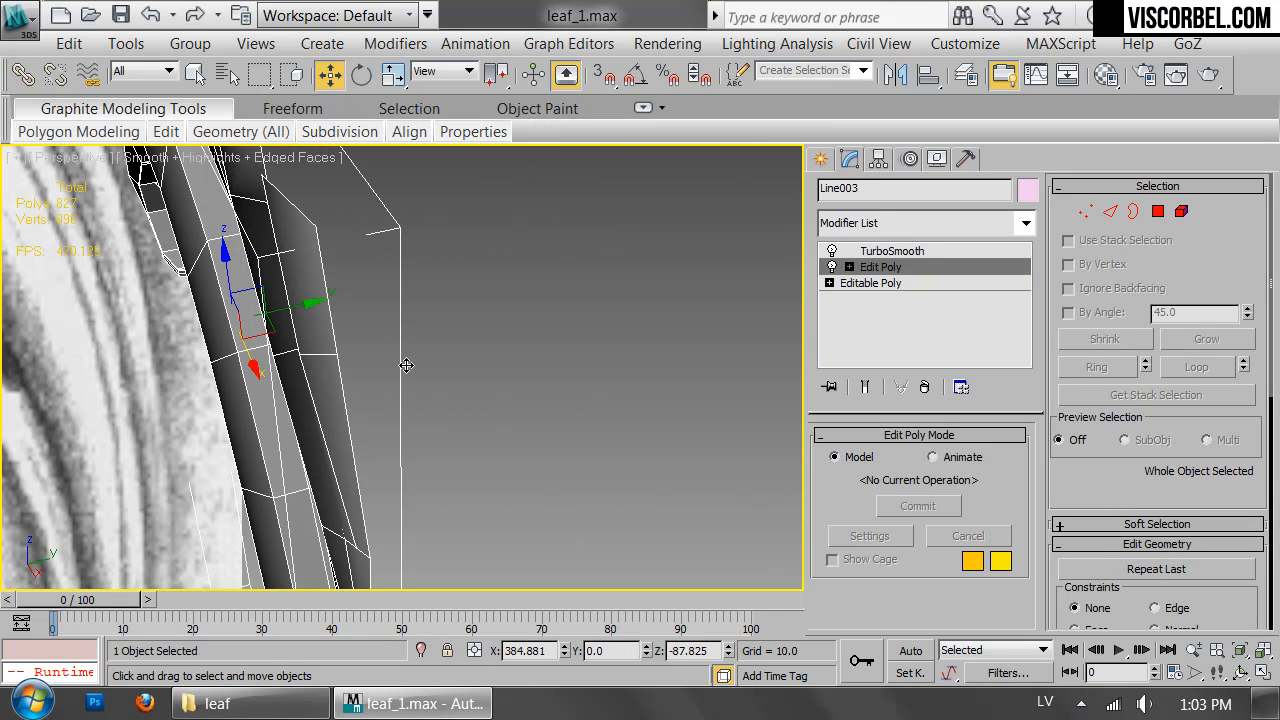
key(1)
click(299, 357)
drag(328, 349, 335, 347)
key(1)
click(899, 229)
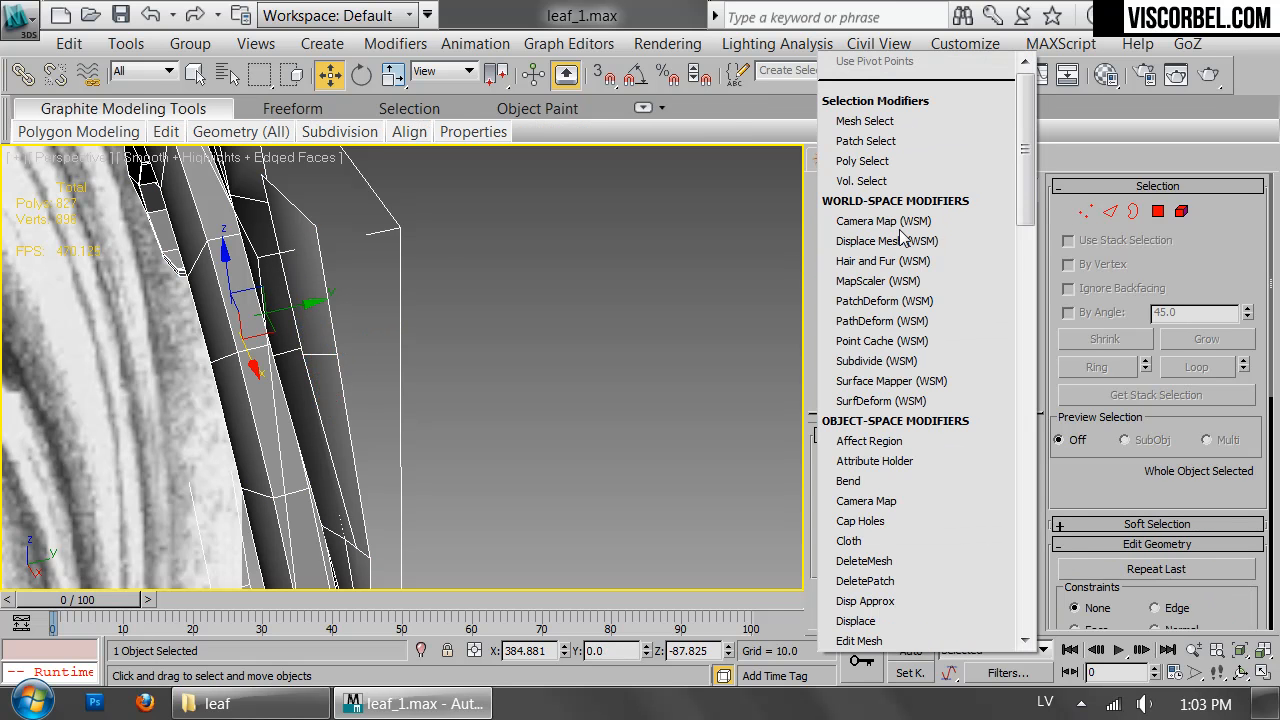
click(567, 211)
Select the leaf's open border, extrude it backwards in the top view and scale it flat into a level back rim.
key(3)
drag(565, 277, 300, 400)
key(z)
key(t)
shift+drag(452, 377, 260, 286)
key(r)
drag(1198, 414, 1030, 122)
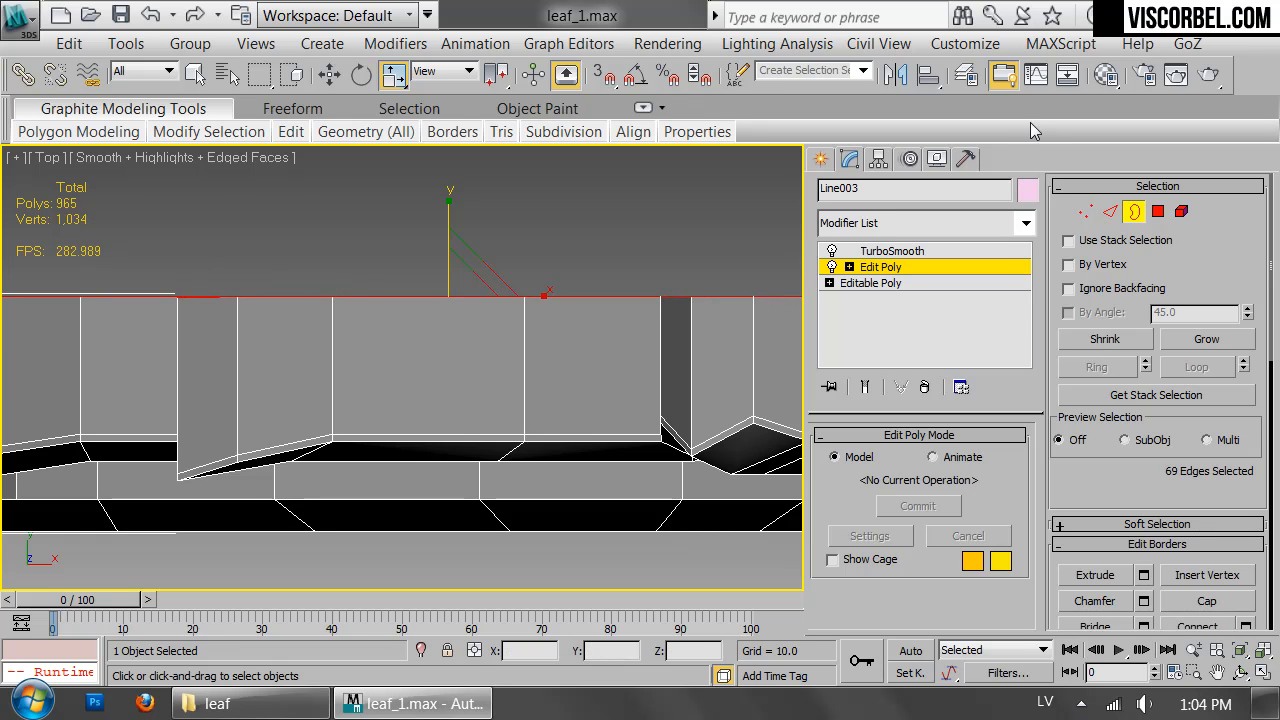
scroll(588, 186, down, 5)
key(1)
key(1)
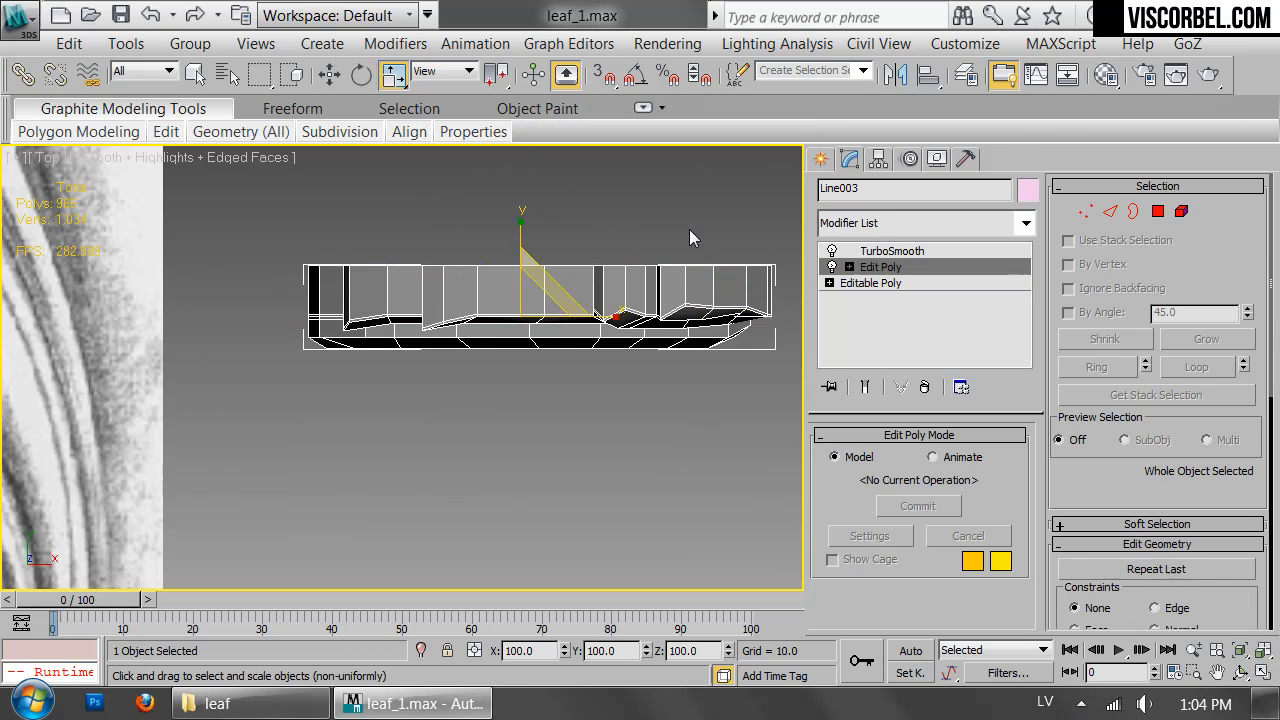
key(1)
right_click(415, 80)
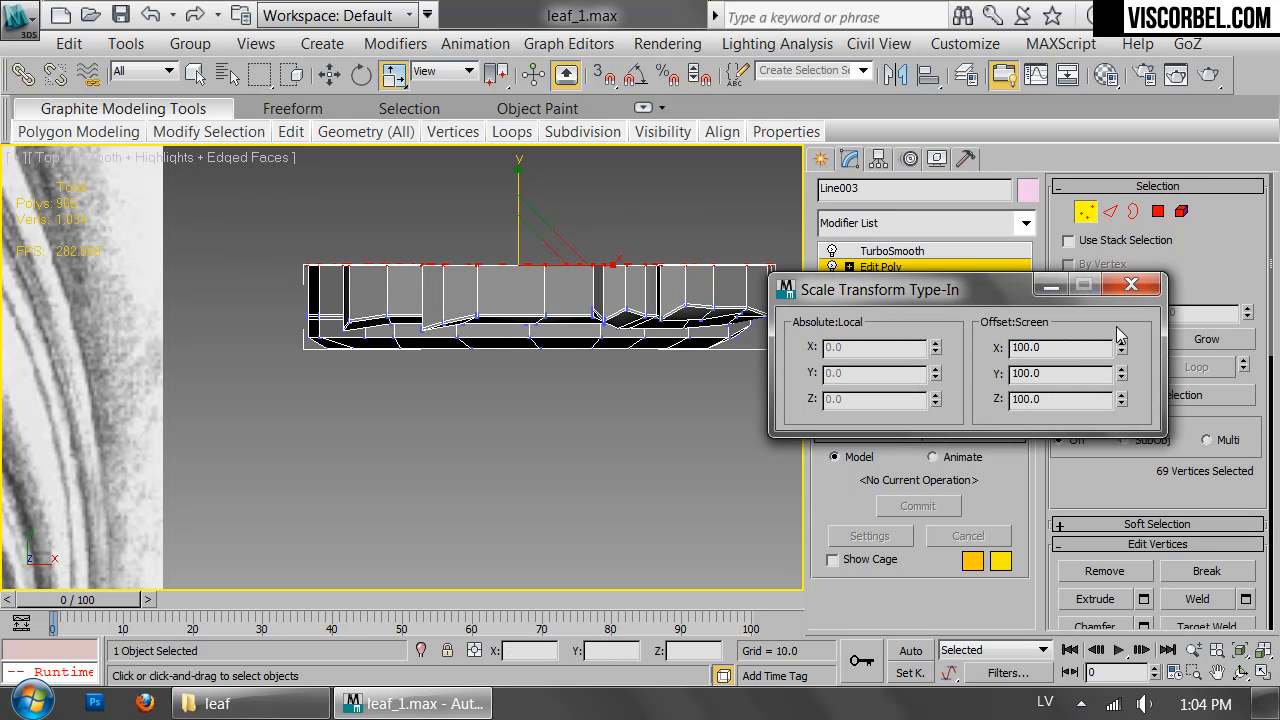
click(1130, 286)
key(1)
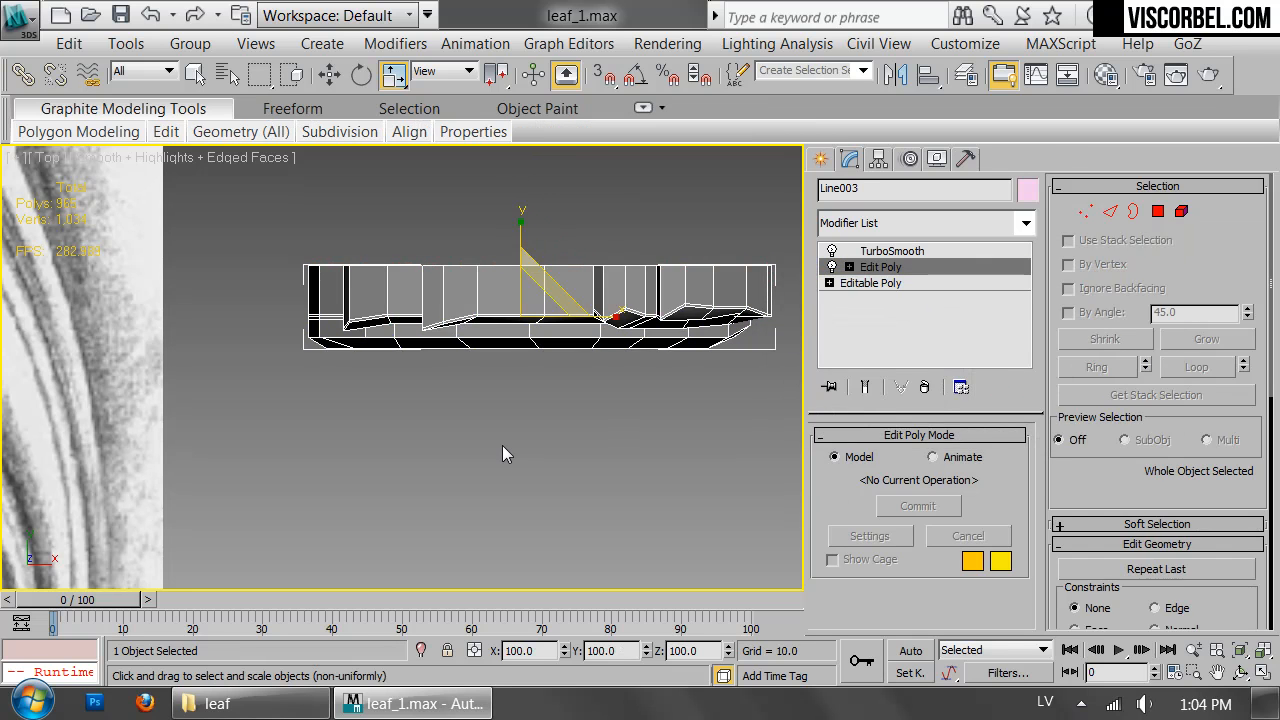
Inspect the smoothed leaf in perspective without edged faces and apply a Cap Holes modifier above TurboSmooth to close its back.
click(502, 445)
key(p)
scroll(540, 288, down, 4)
alt+middle_drag(553, 398, 577, 254)
key(F4)
middle_drag(513, 425, 505, 263)
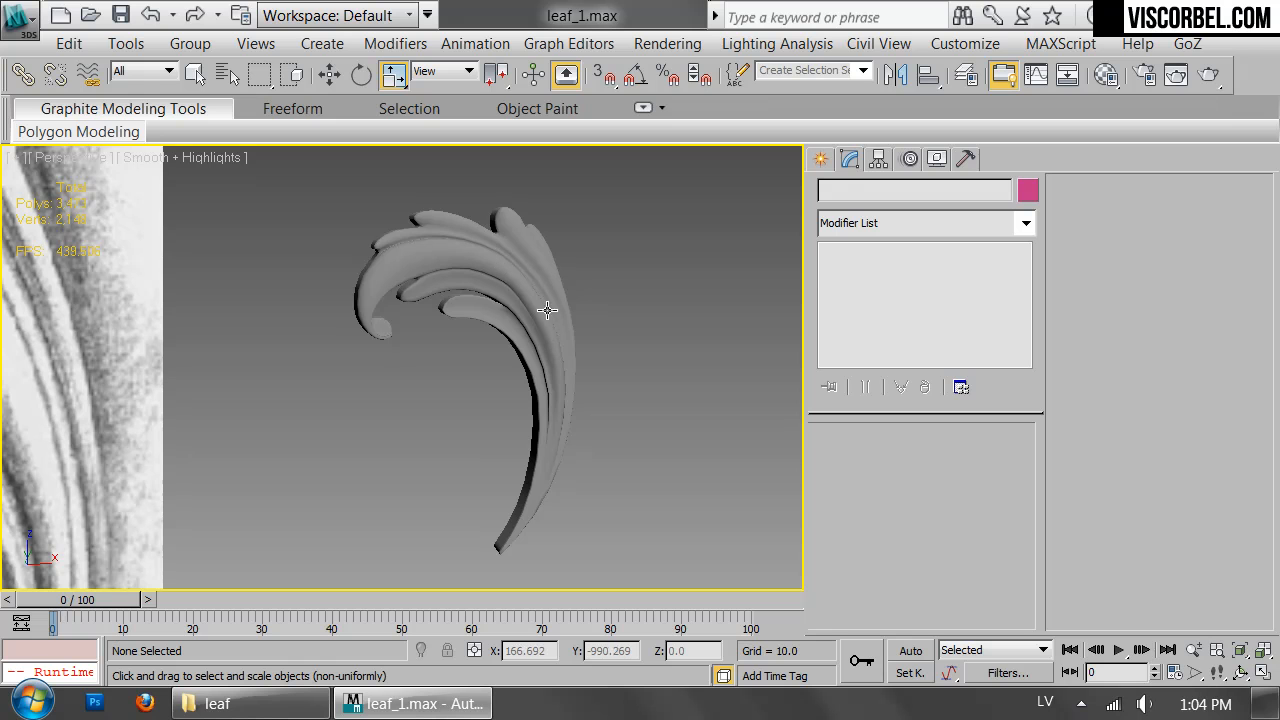
click(556, 353)
alt+middle_drag(643, 377, 820, 363)
click(930, 222)
scroll(850, 120, down, 3)
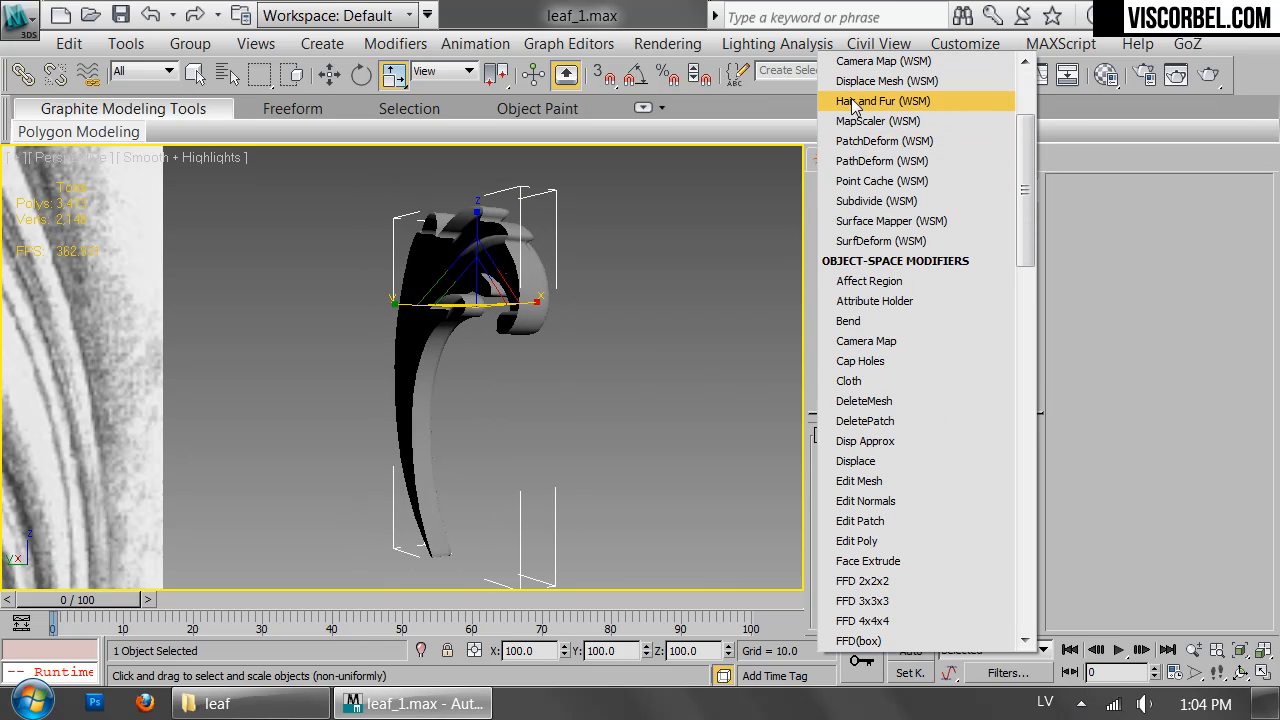
click(958, 362)
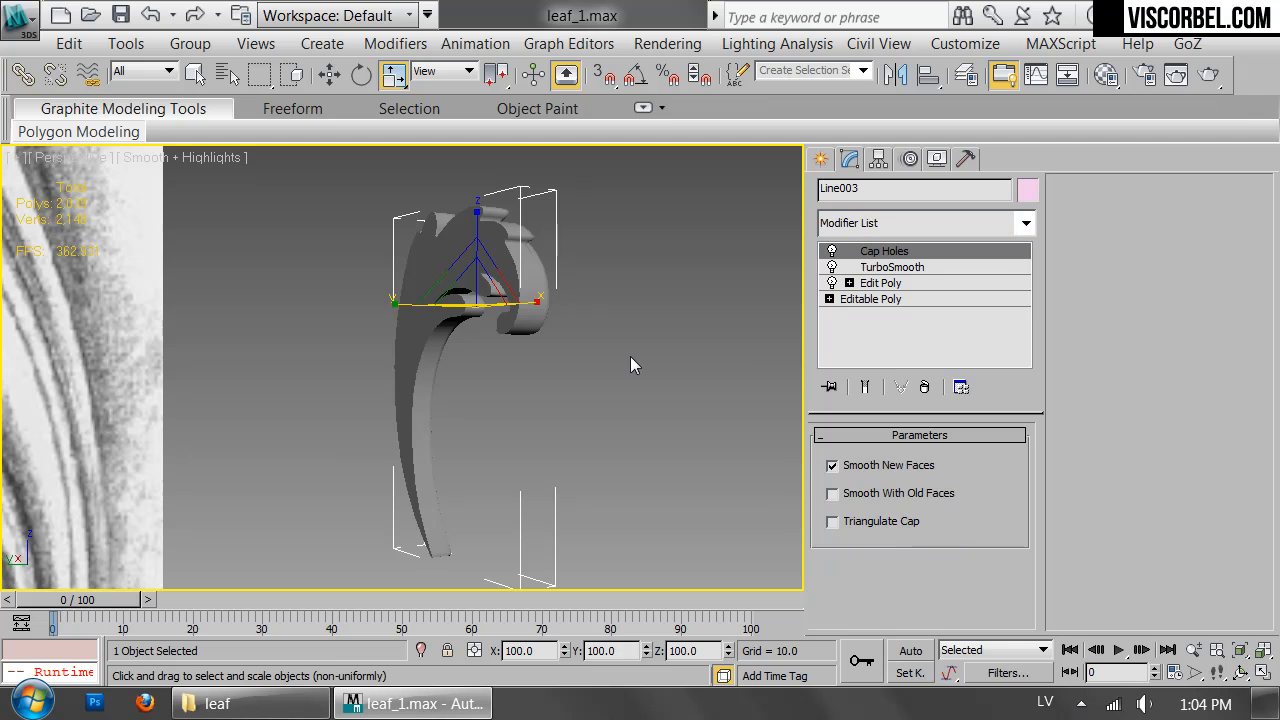
Examine the capped leaf from the front and from a different angle, checking the Cap Holes result against the TurboSmooth level.
alt+middle_drag(630, 365, 261, 323)
click(261, 323)
click(508, 278)
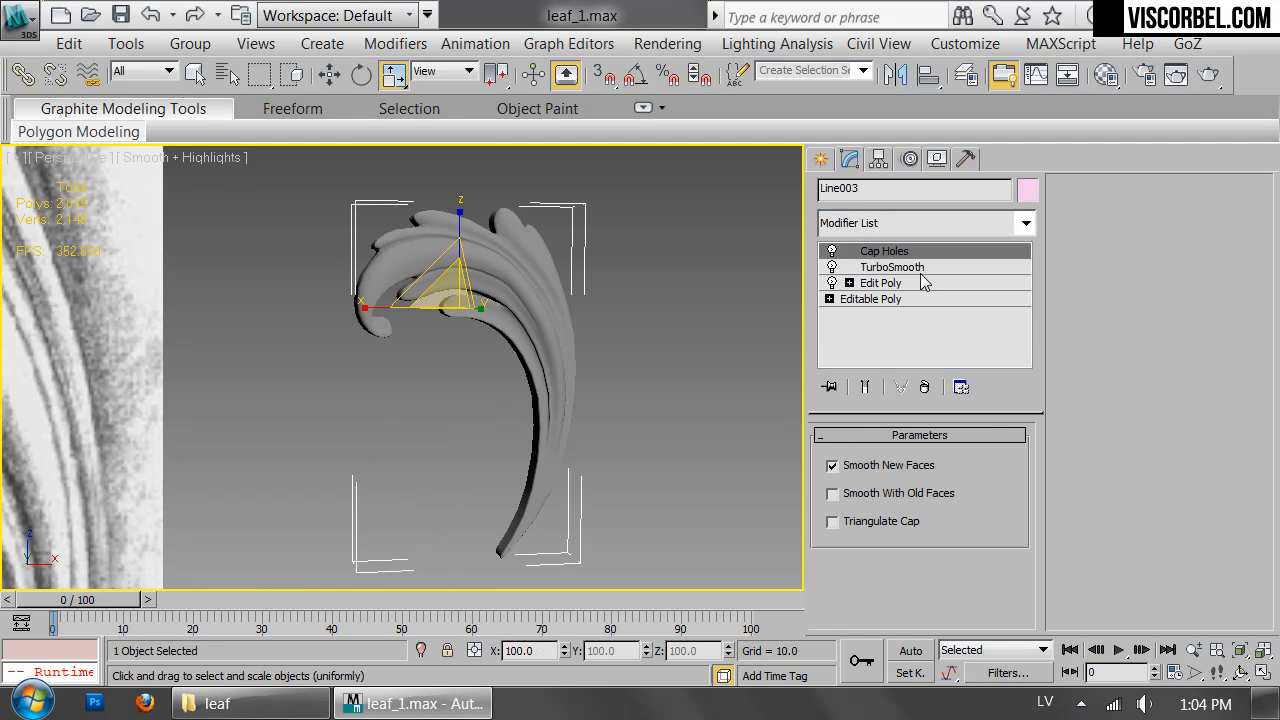
click(925, 267)
click(652, 327)
alt+middle_drag(677, 337, 463, 272)
click(463, 271)
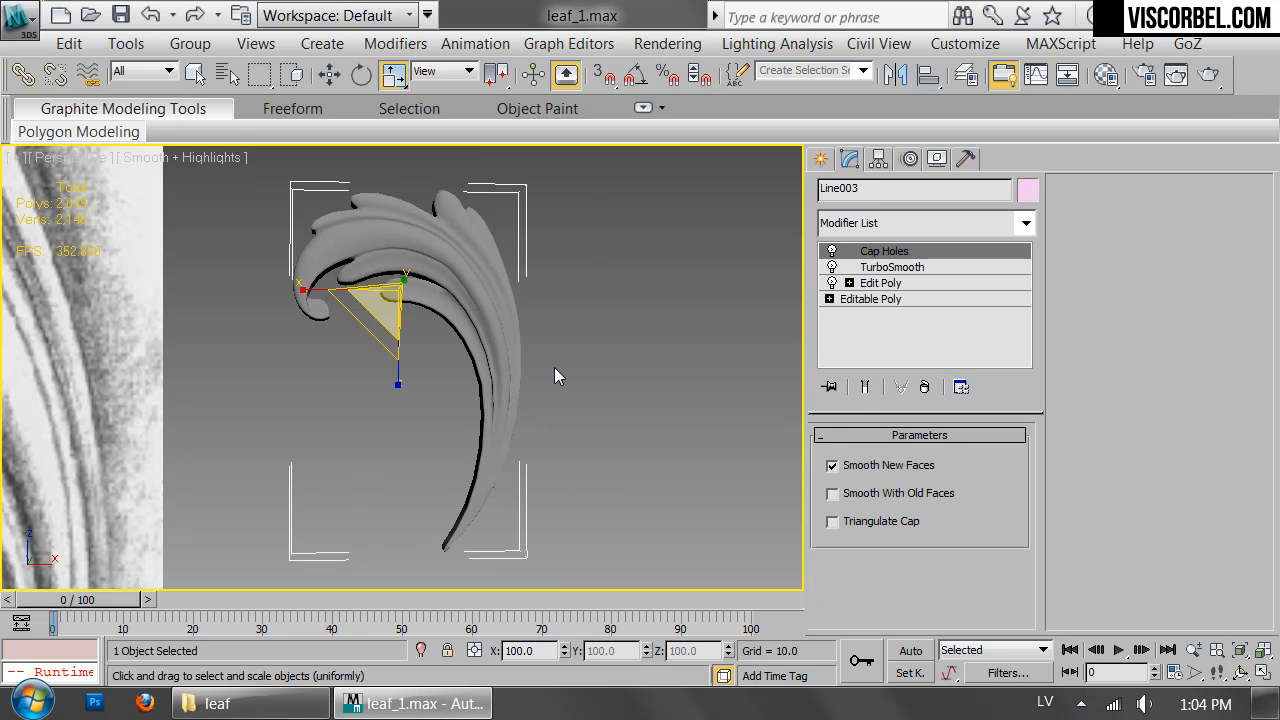
Examine the leaf from its lobes to the tapered stem in the front view, including its wireframe at the TurboSmooth level.
scroll(606, 364, up, 4)
key(f)
scroll(600, 364, up, 1)
middle_drag(598, 365, 334, 412)
scroll(334, 412, down, 3)
scroll(690, 535, down, 1)
middle_drag(690, 535, 604, 257)
scroll(604, 257, up, 2)
middle_drag(410, 202, 622, 205)
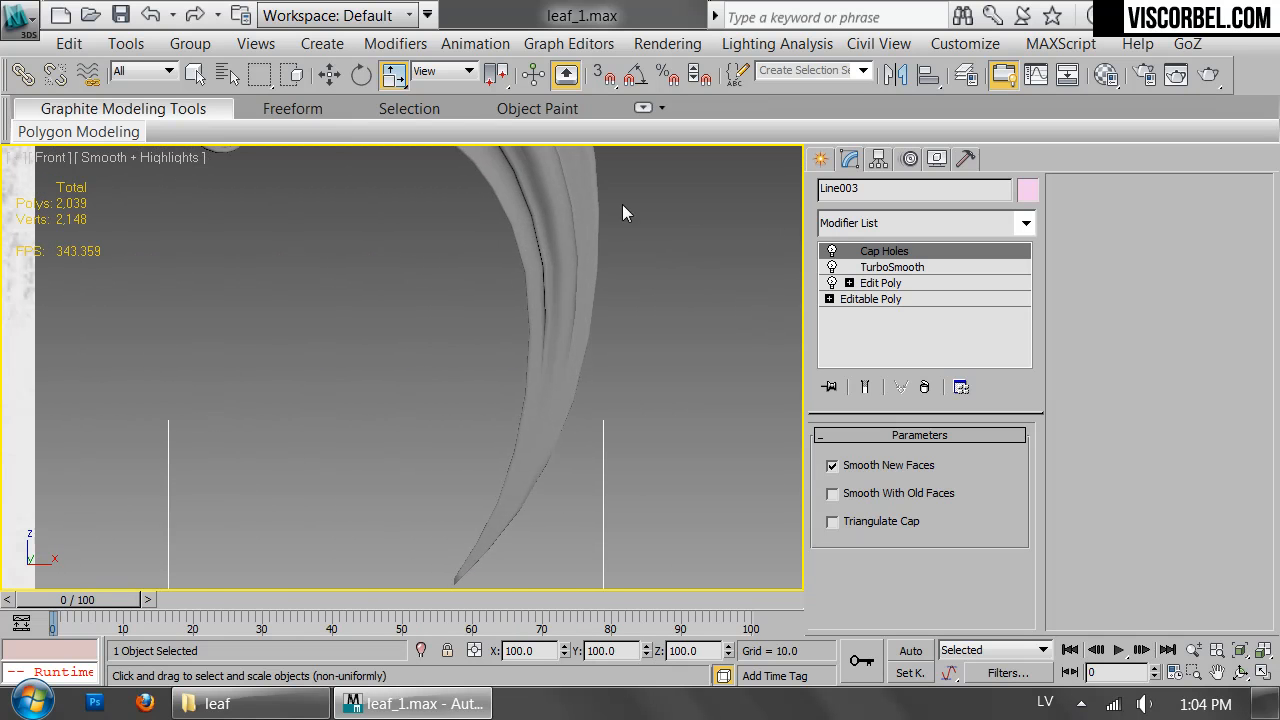
click(914, 267)
key(F4)
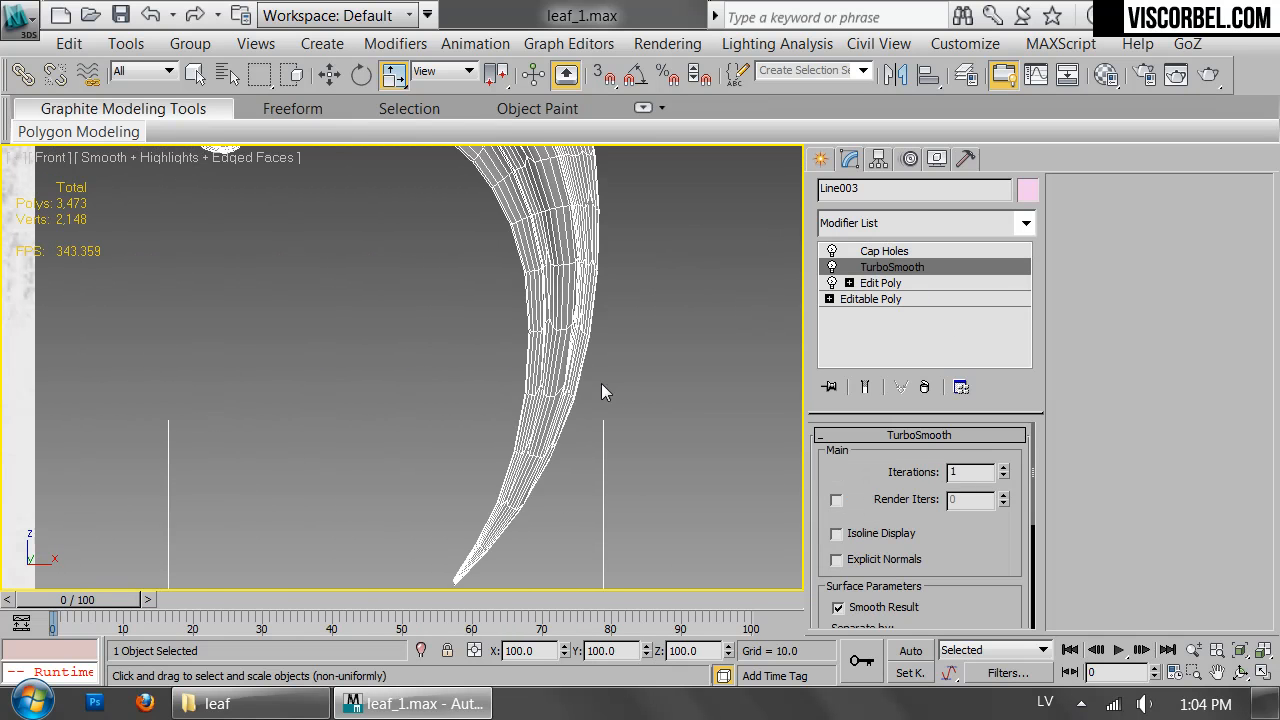
middle_drag(609, 393, 609, 480)
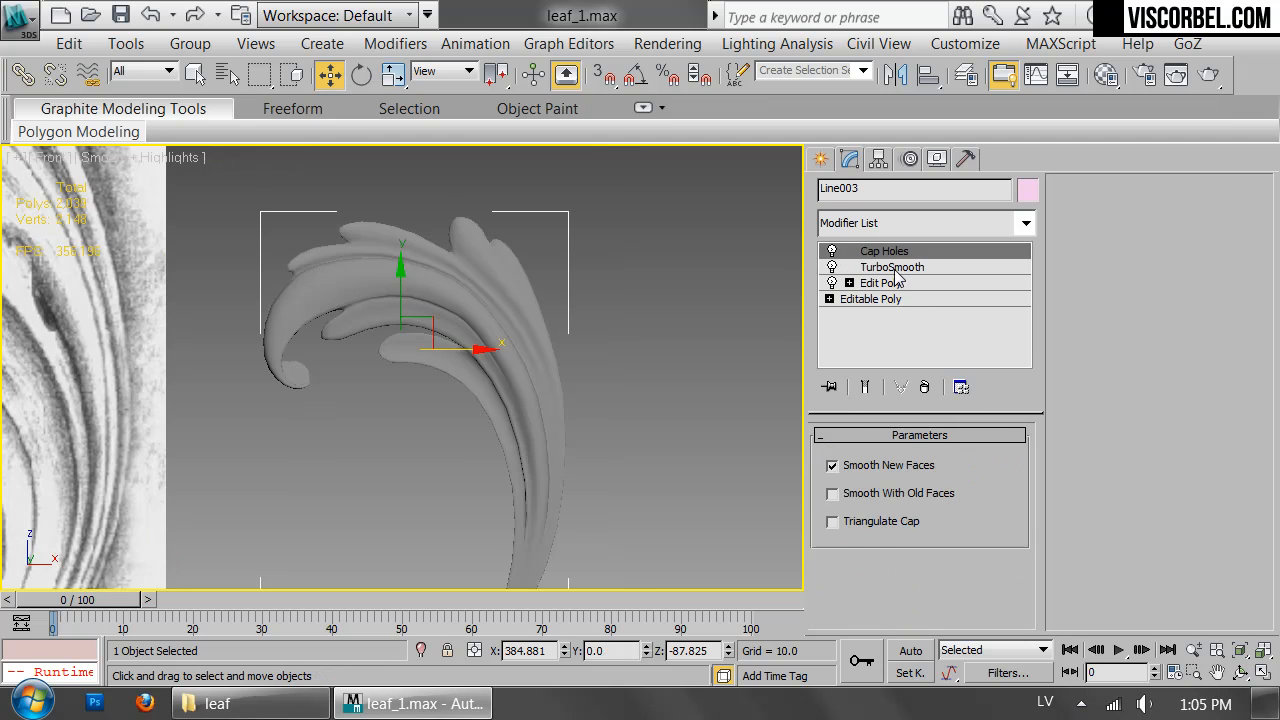
Try TurboSmooth with 2 iterations and compare the leaf with the reference drawing in the front view.
click(897, 268)
middle_drag(403, 346, 763, 363)
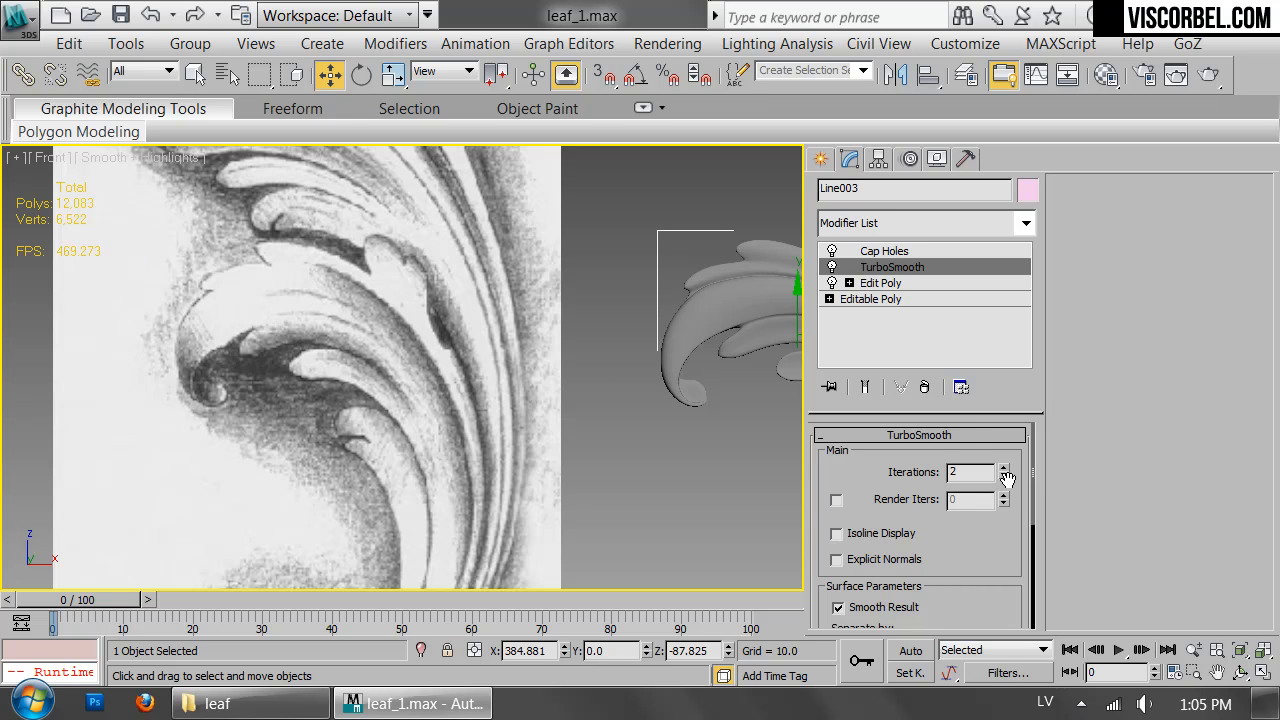
middle_drag(661, 426, 425, 362)
scroll(390, 356, down, 4)
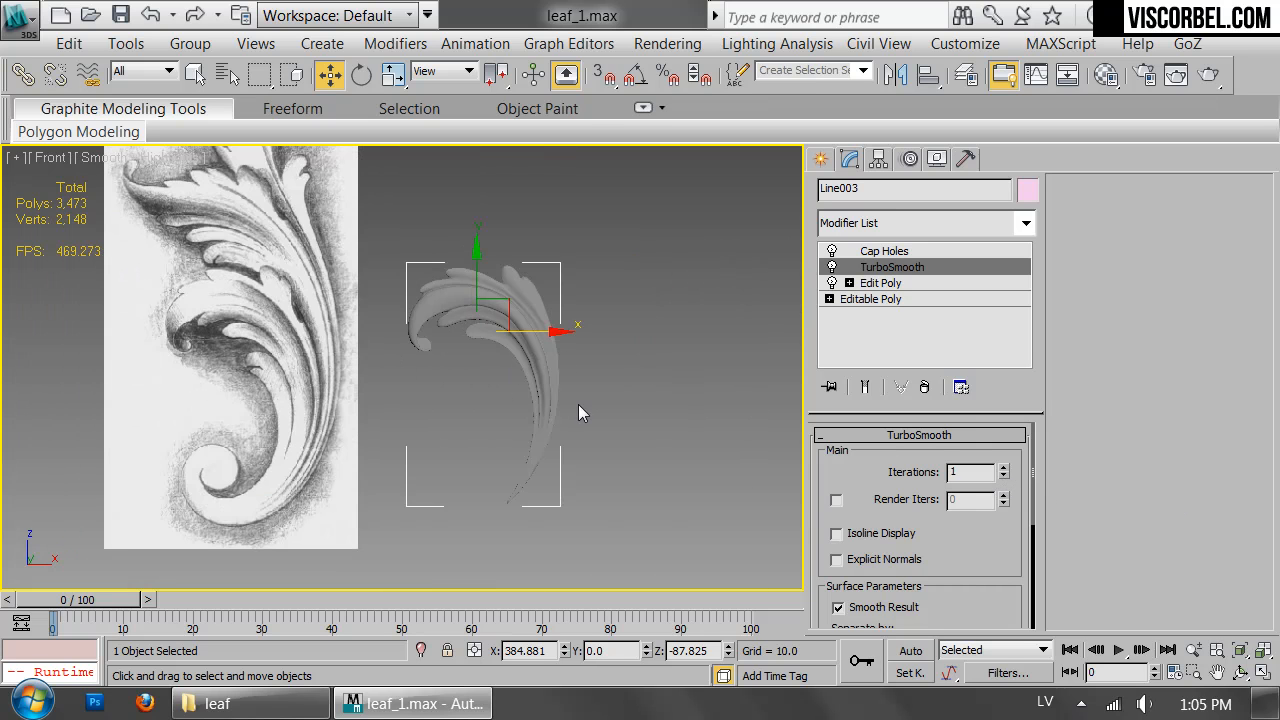
Examine the leaf beside the reference in the perspective view, switching between the Cap Holes and TurboSmooth levels, and deselect it.
key(p)
key(z)
alt+middle_drag(443, 262, 532, 255)
alt+middle_drag(610, 250, 560, 316)
click(884, 251)
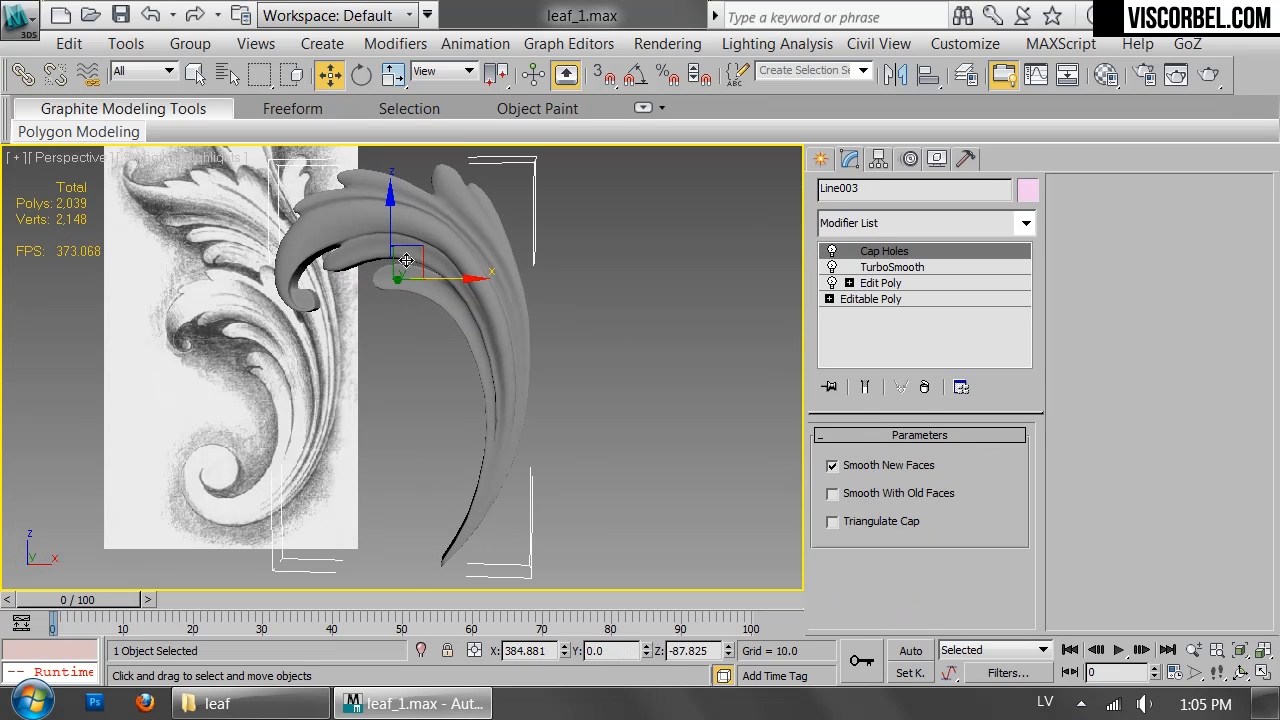
click(875, 268)
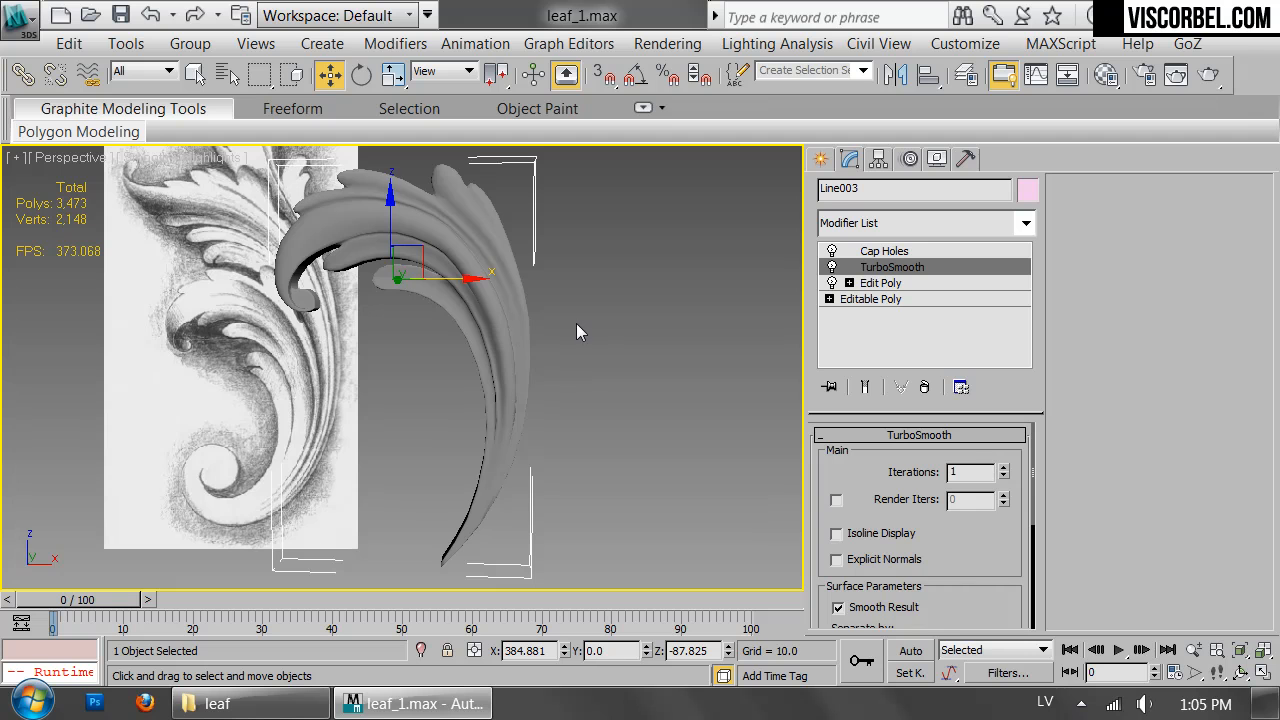
alt+middle_drag(576, 332, 624, 363)
click(742, 281)
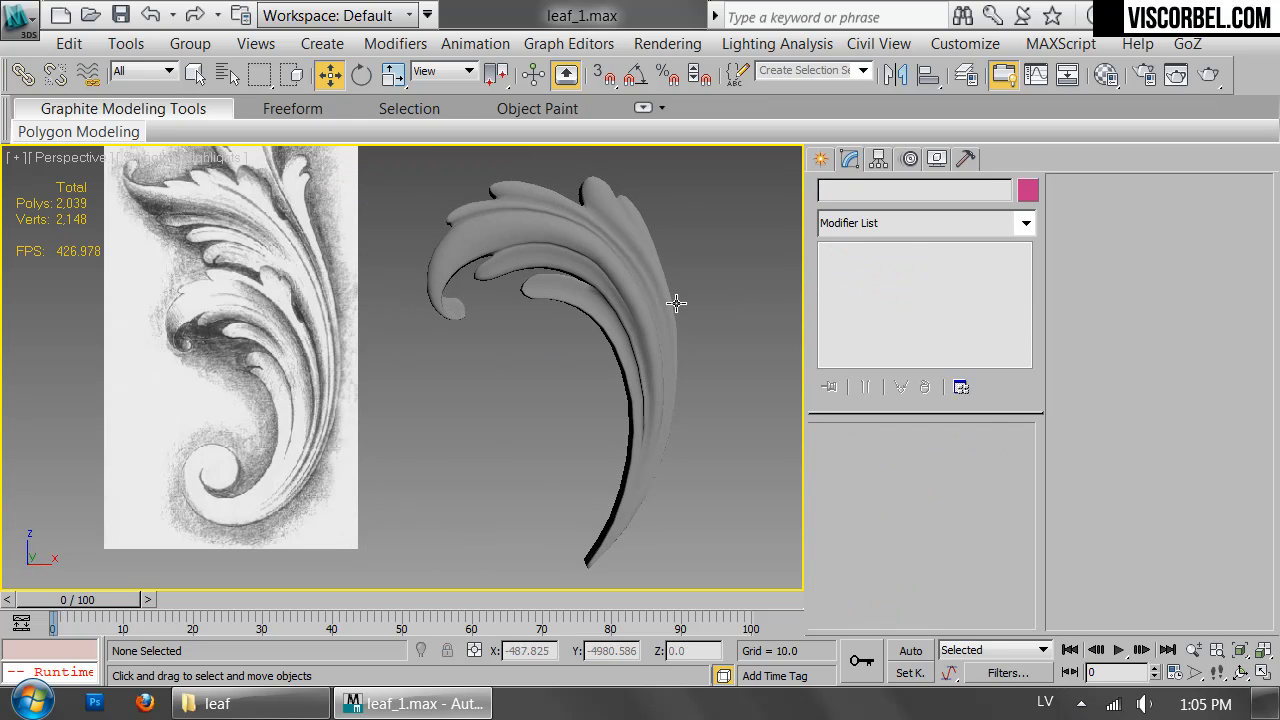